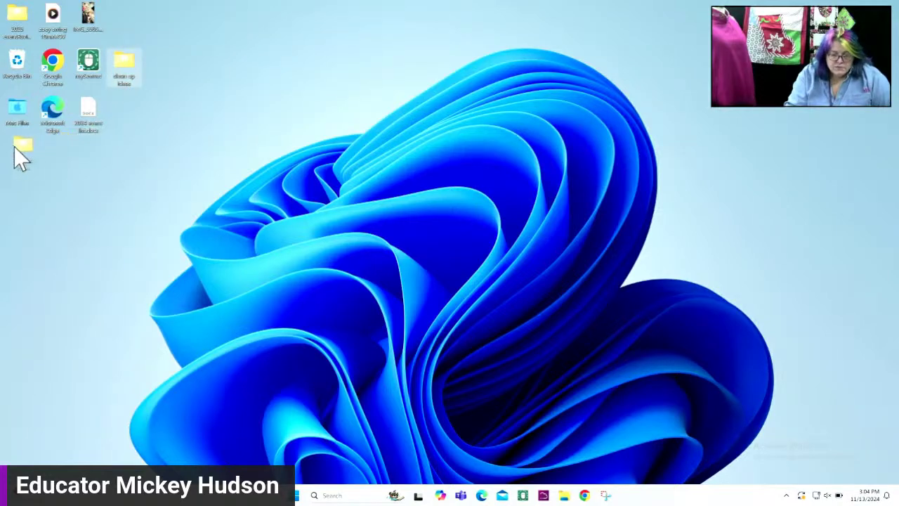
Step: Open the mySewnet desktop shortcut's folder and launch Configure from its Tools folder
drag(14, 146, 14, 148)
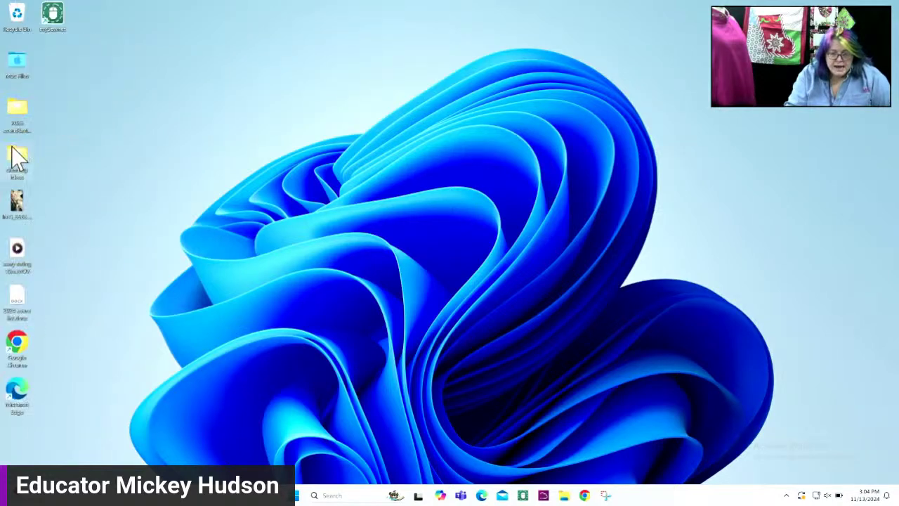
double_click(55, 16)
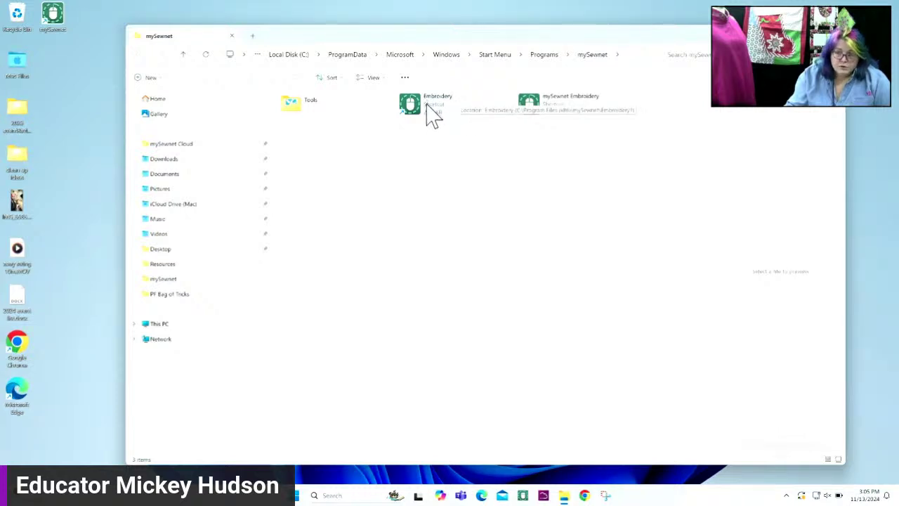
double_click(292, 112)
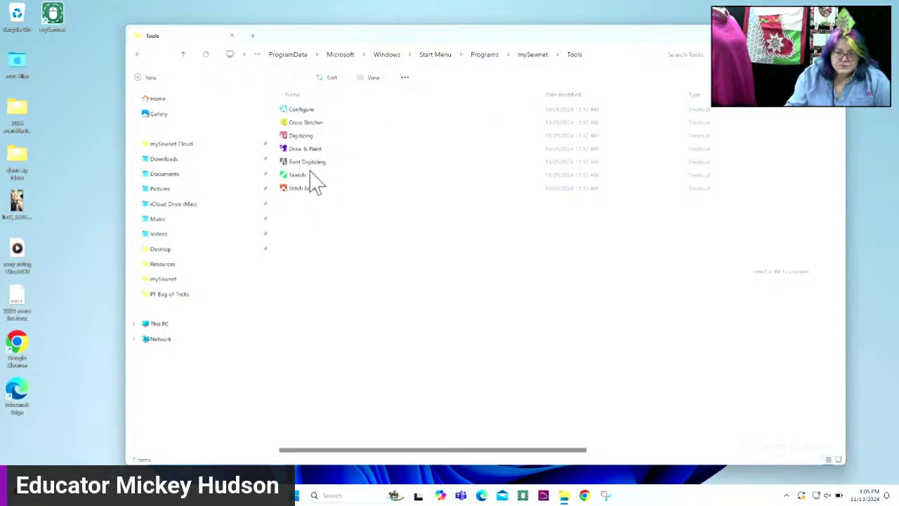
click(305, 113)
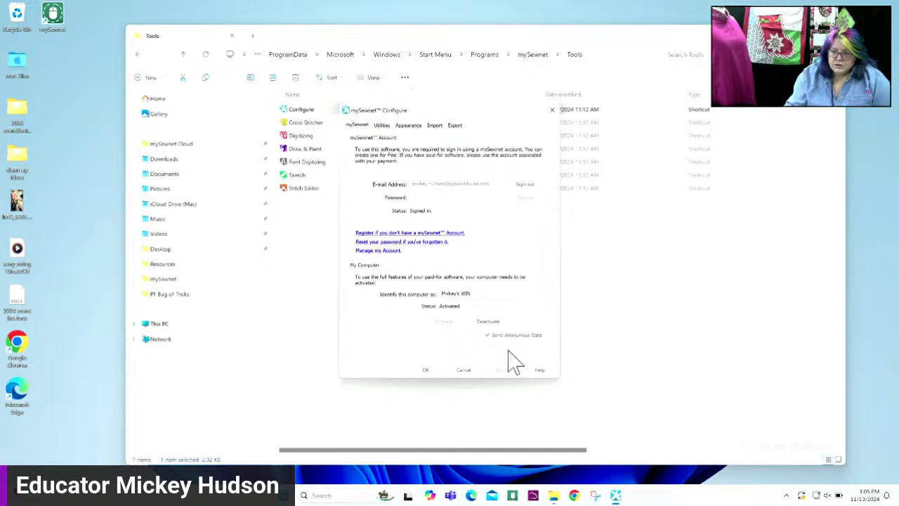
Step: Review the Utilities, Appearance, Import thread range and Export settings in mySewnet Configure and close it
click(383, 127)
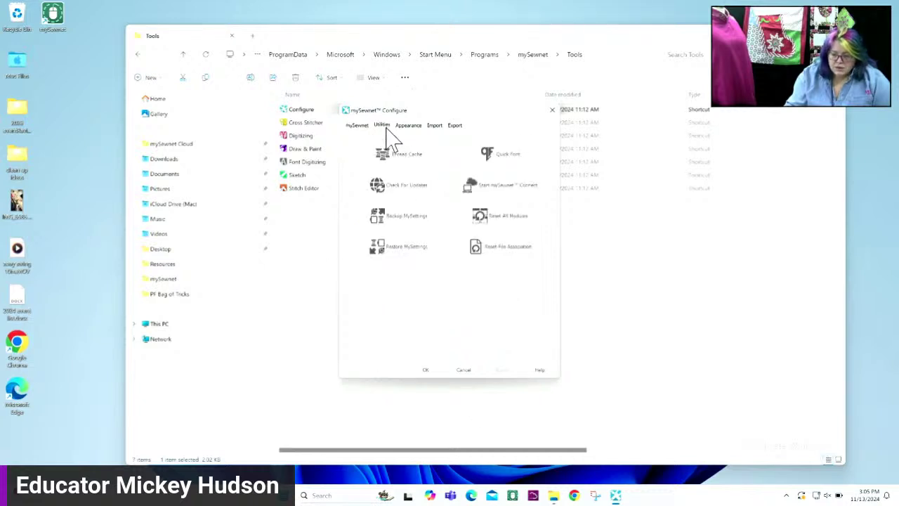
click(408, 132)
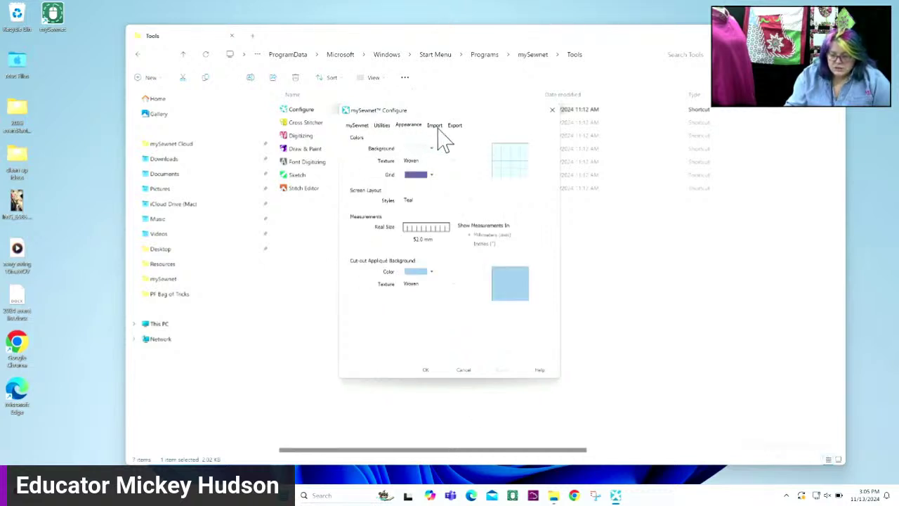
click(439, 126)
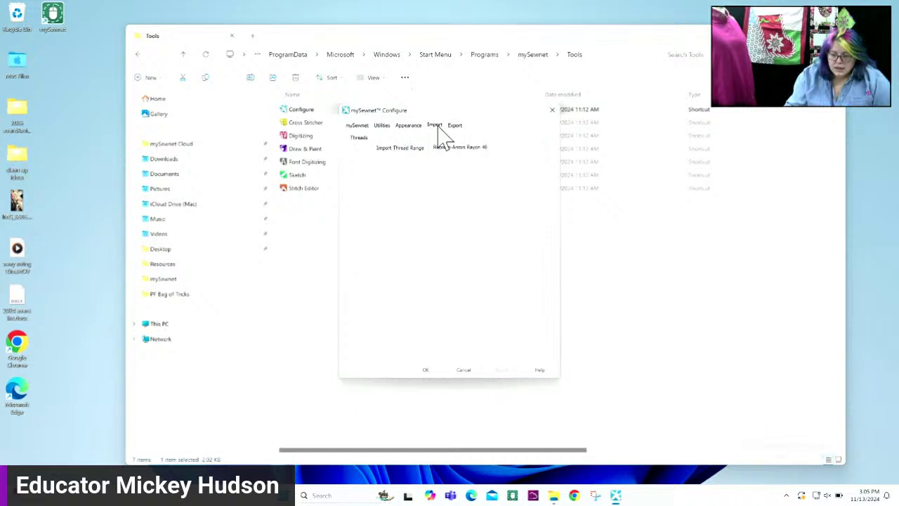
click(457, 148)
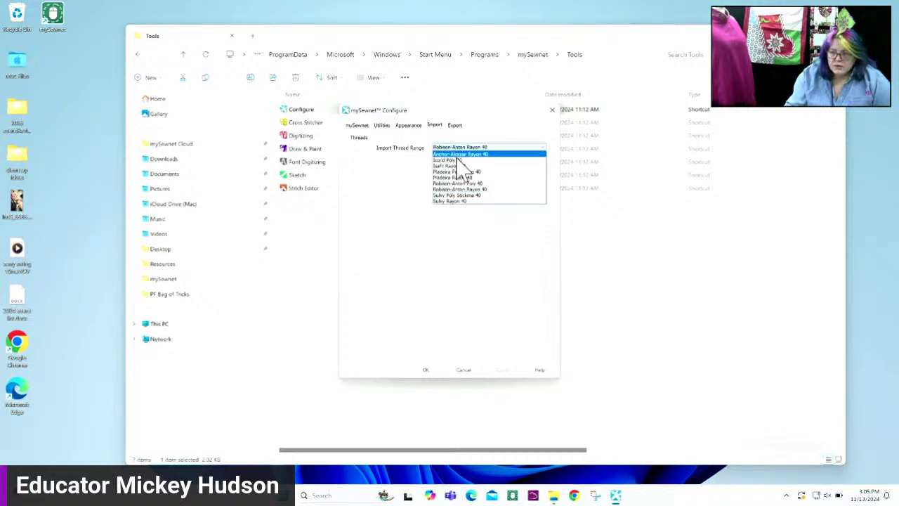
click(455, 127)
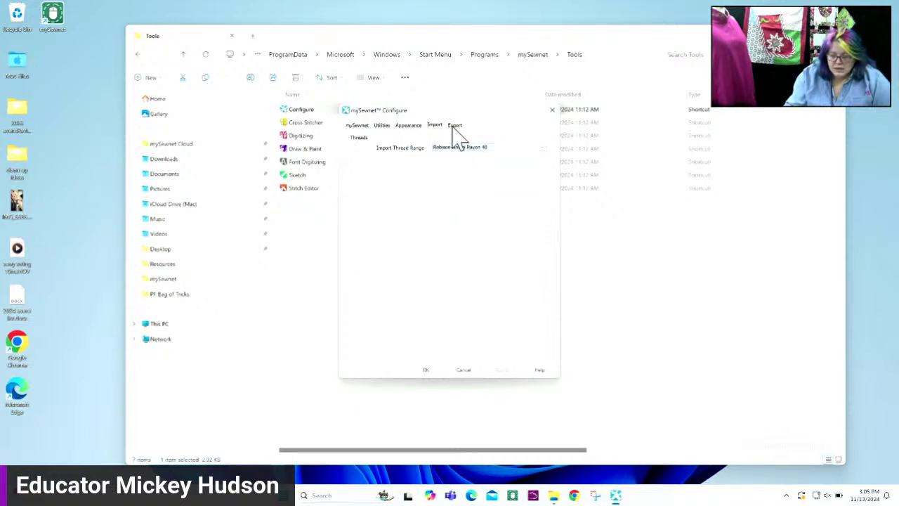
click(456, 127)
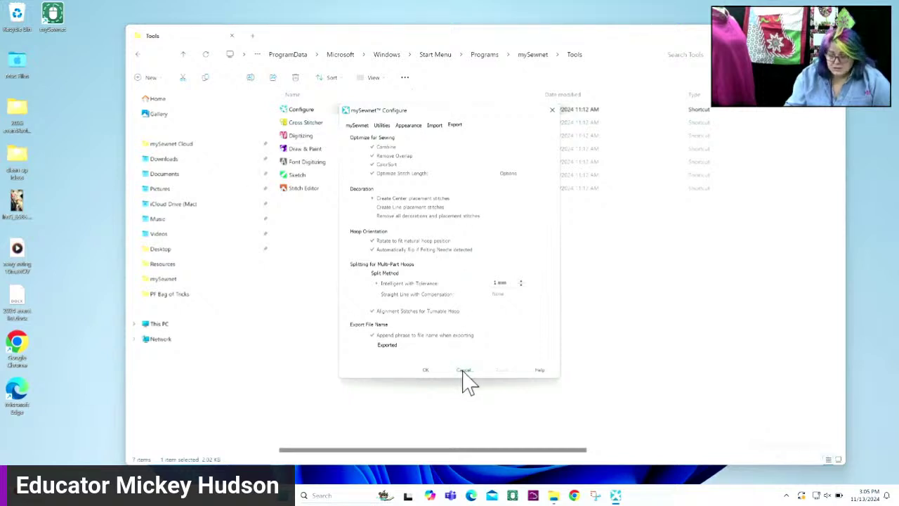
click(421, 371)
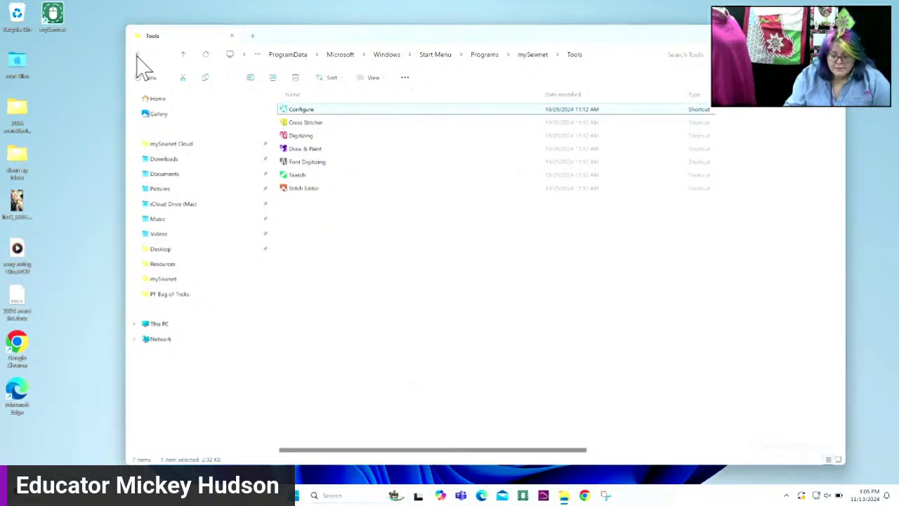
Step: Return to the mySewnet folder and view the recent files and pin option of the pinned Embroidery app
click(139, 56)
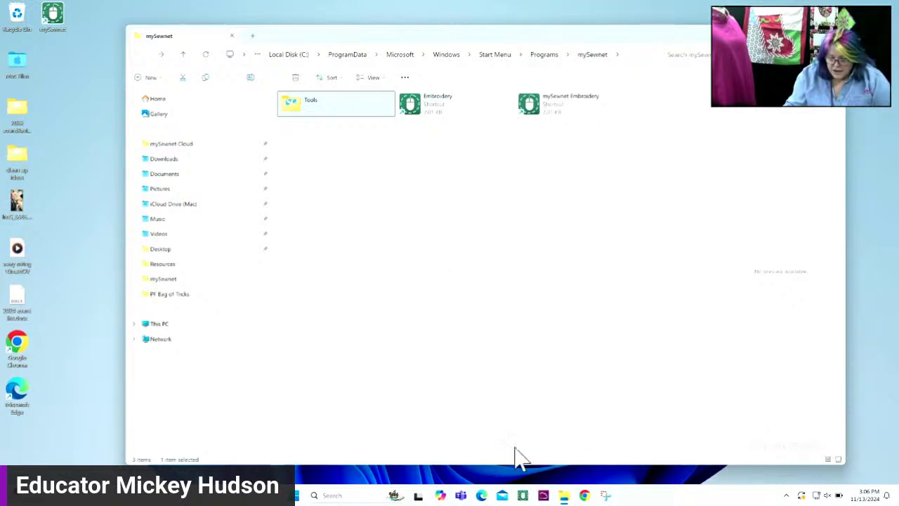
click(524, 496)
right_click(523, 496)
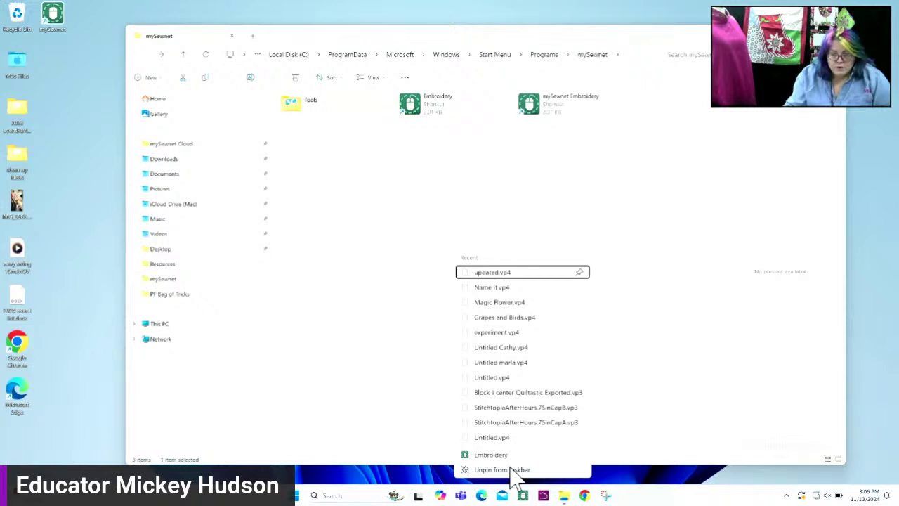
click(522, 496)
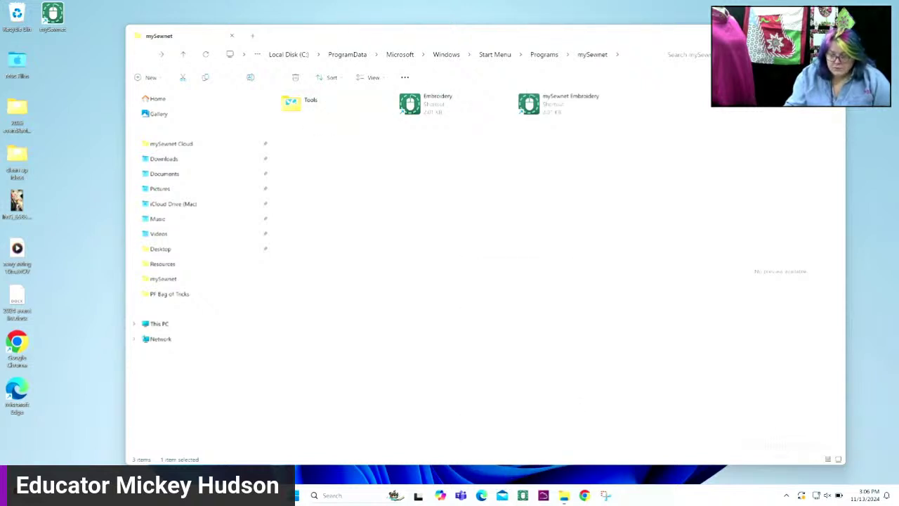
Step: Close the folder window, launch mySewnet Embroidery and move its window higher on the desktop
click(832, 35)
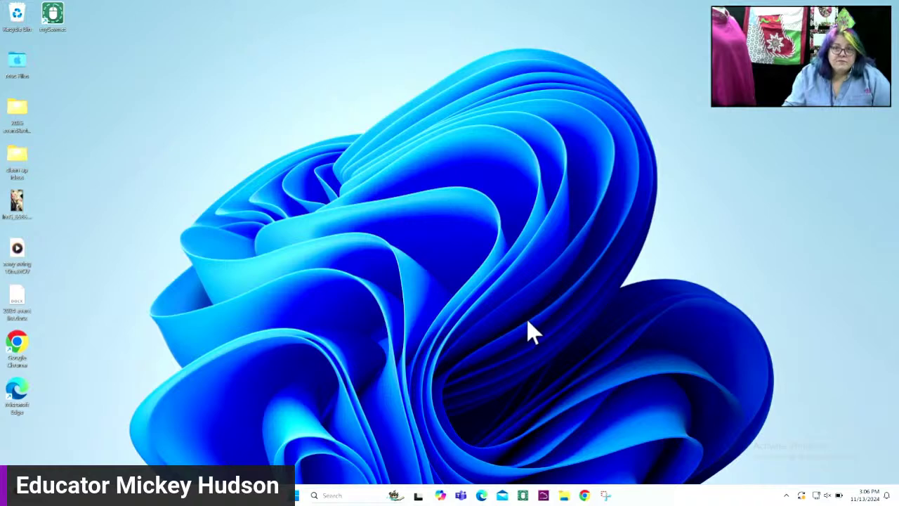
click(524, 496)
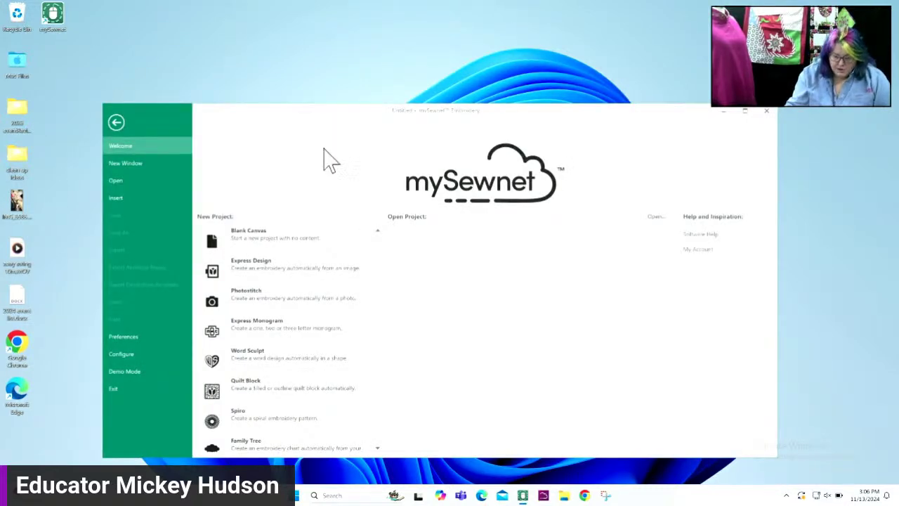
drag(339, 126, 333, 42)
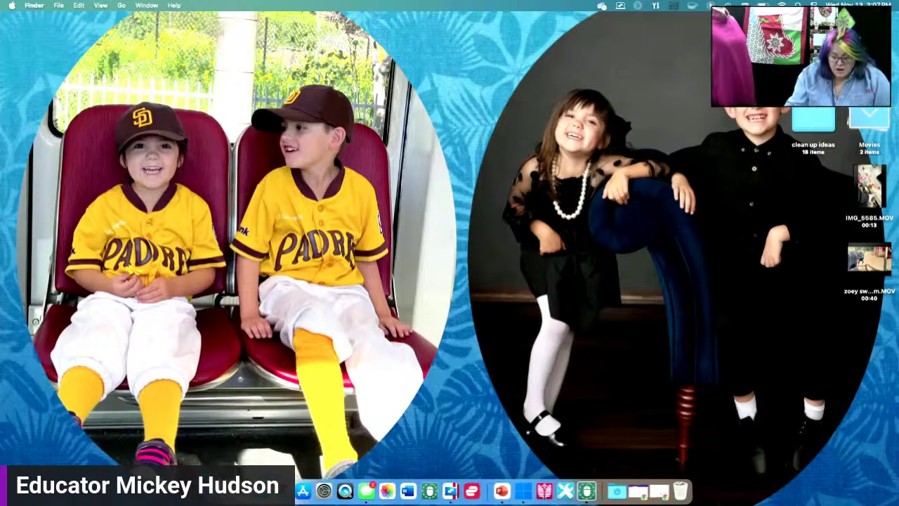
Step: Open Launchpad on the Mac and group the Books app with Dictionary in one folder
click(241, 489)
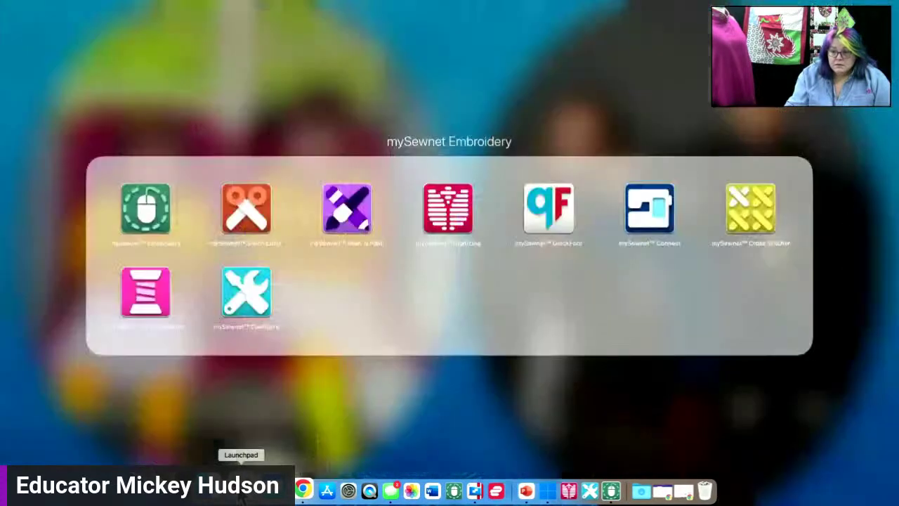
click(249, 446)
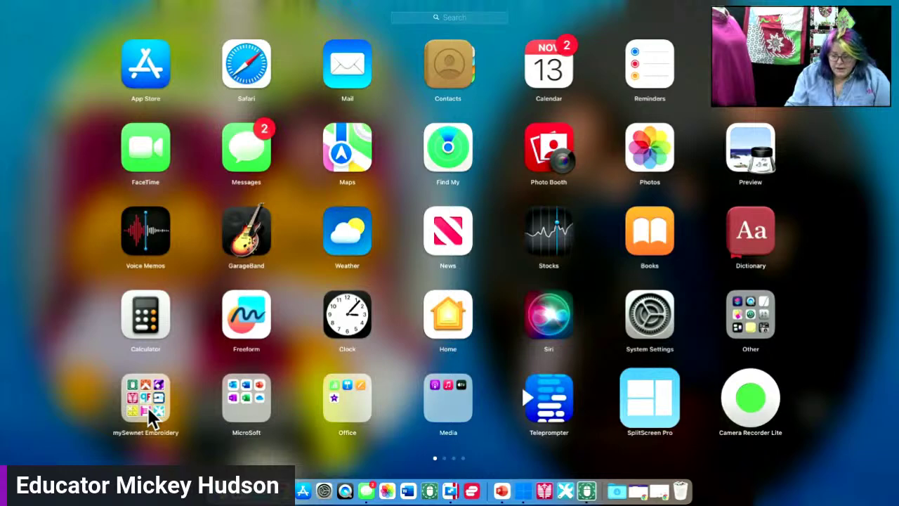
click(657, 234)
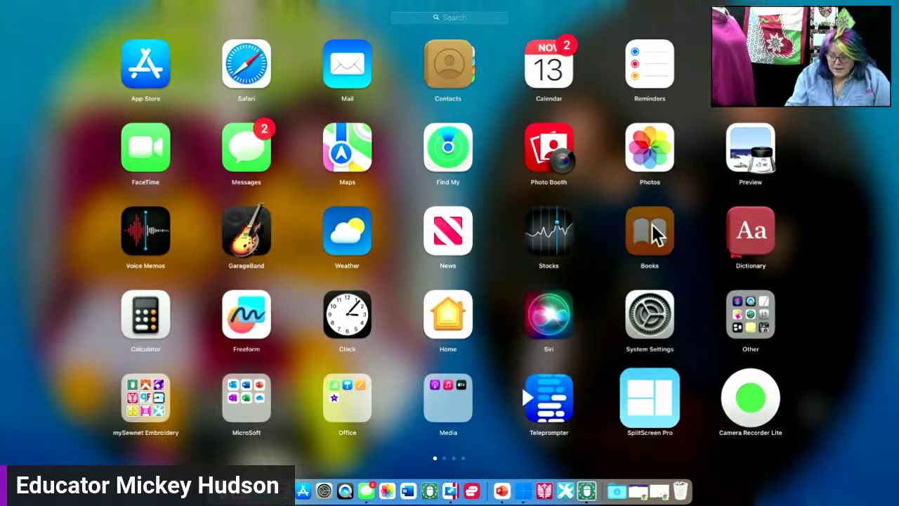
drag(657, 234, 749, 235)
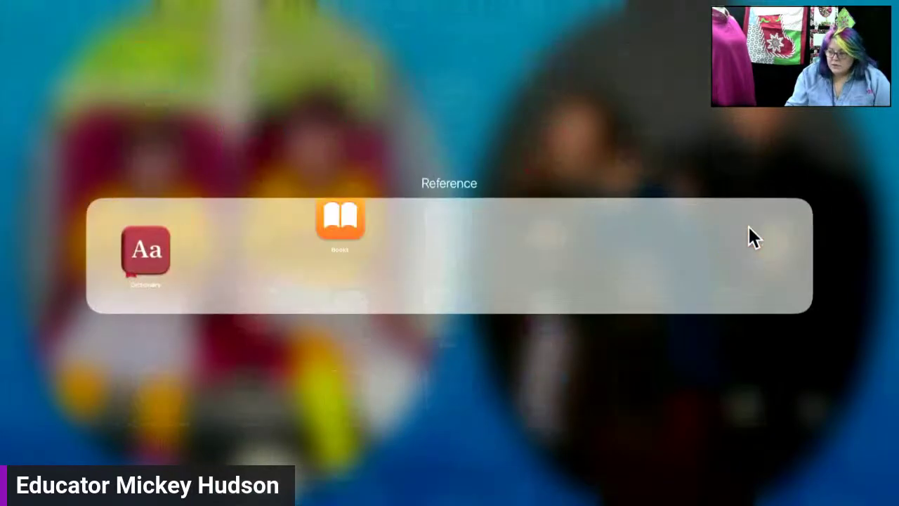
click(618, 102)
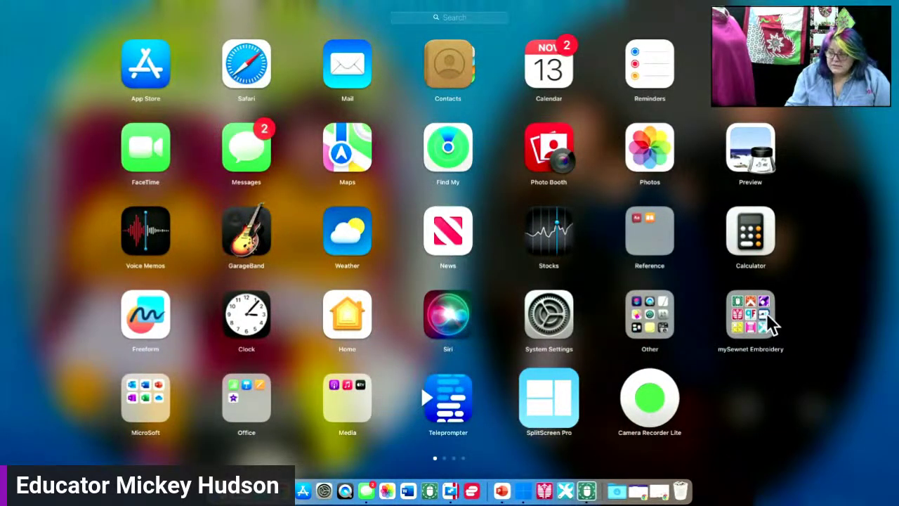
Step: Look through the programs in Launchpad's mySewnet Embroidery folder and leave Launchpad
click(745, 316)
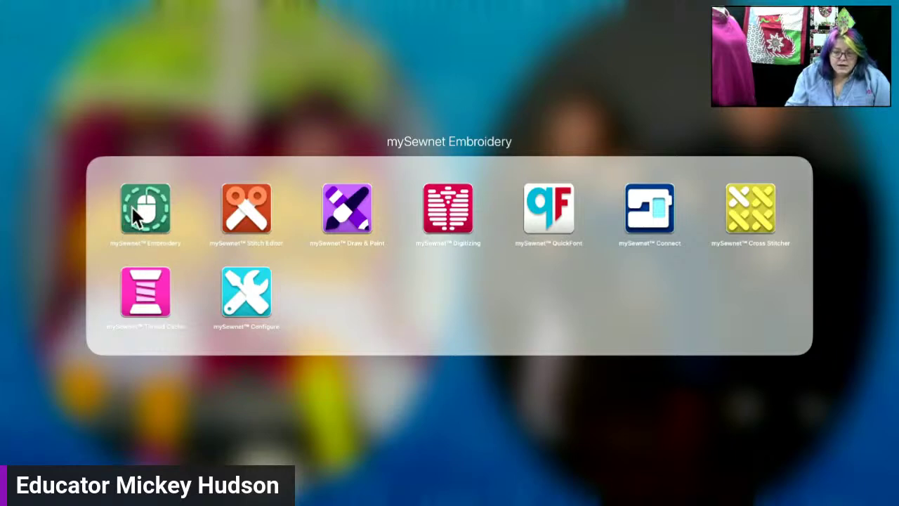
click(217, 115)
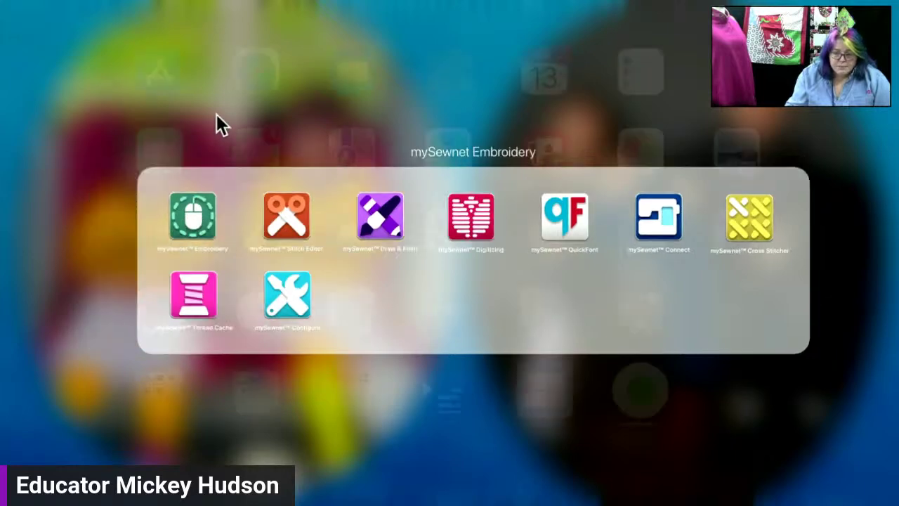
click(282, 243)
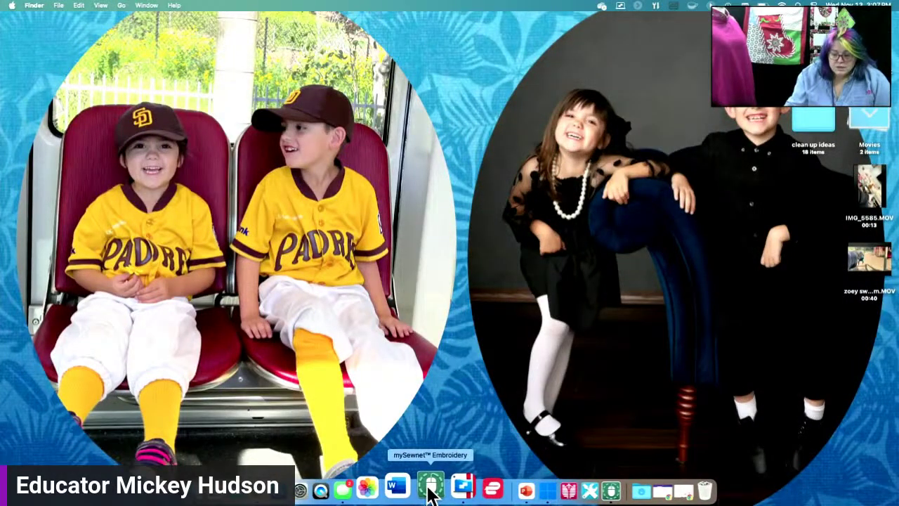
Step: View the recent files and Dock options for mySewnet Embroidery and dismiss them
click(431, 488)
drag(431, 492, 565, 424)
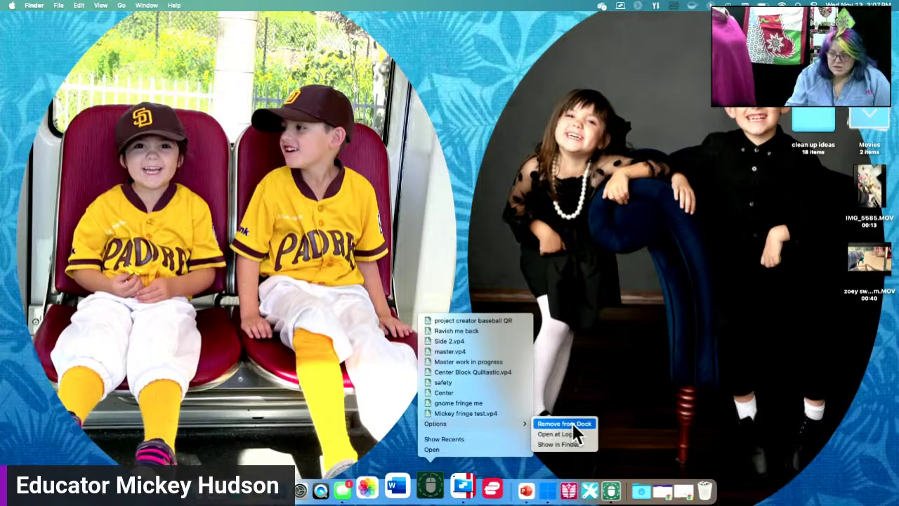
click(669, 351)
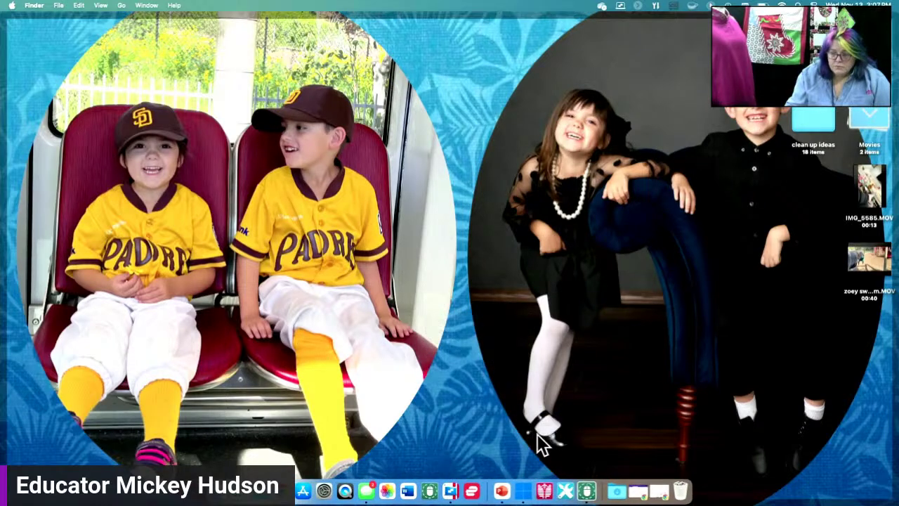
click(438, 485)
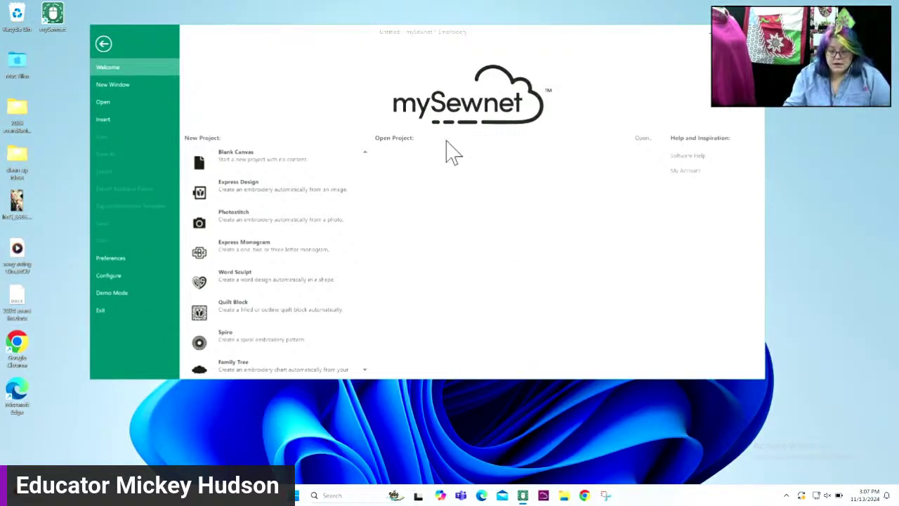
Step: Back in Windows, reposition the mySewnet Embroidery window and start a new Blank Canvas project
drag(244, 42, 233, 30)
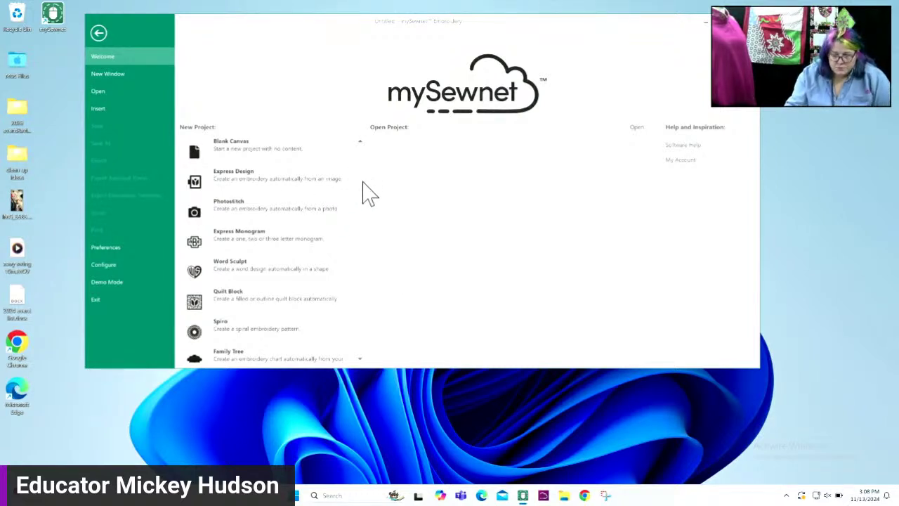
scroll(362, 201, down, 1)
scroll(364, 197, up, 1)
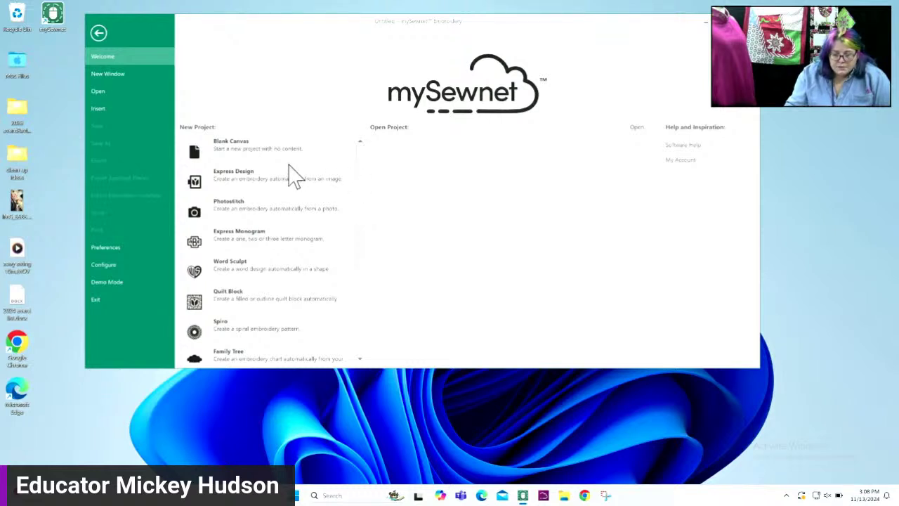
click(236, 149)
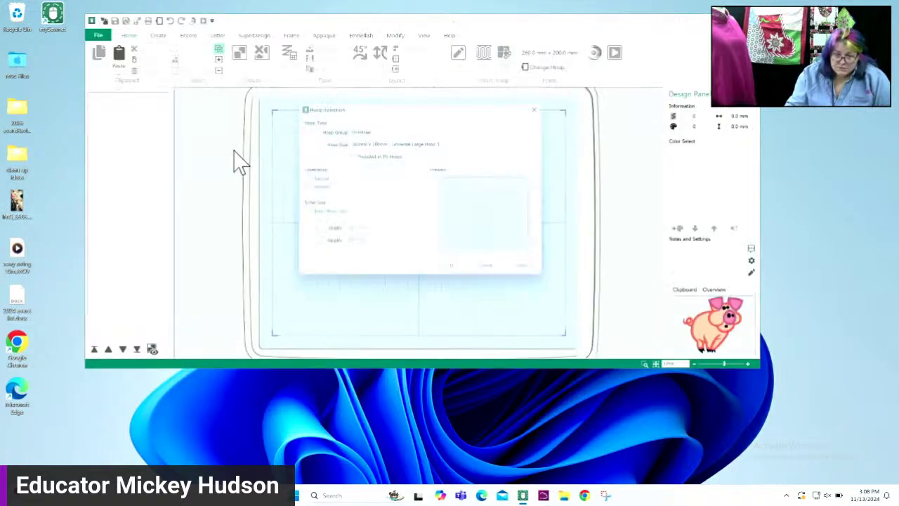
Step: Set the hoop size to 260mm x 260mm - Universal Square Hoop 5 and shift the program window up
click(425, 144)
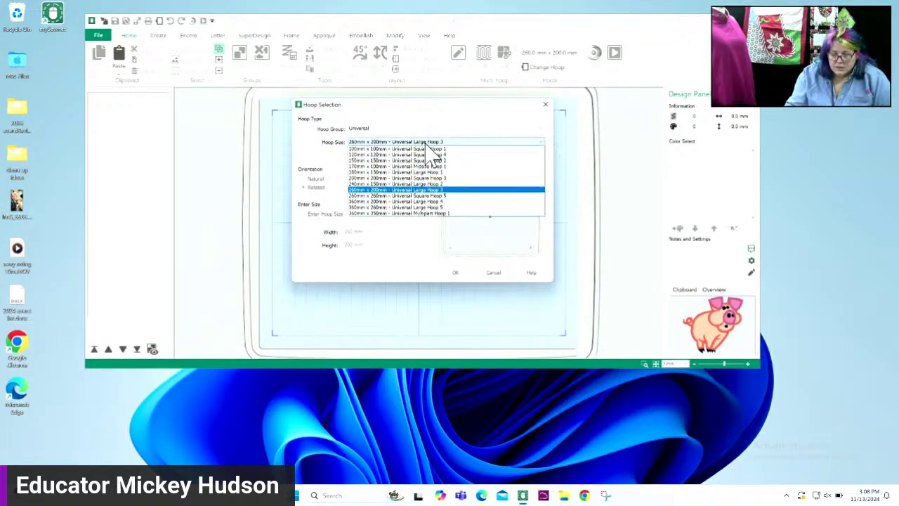
click(413, 195)
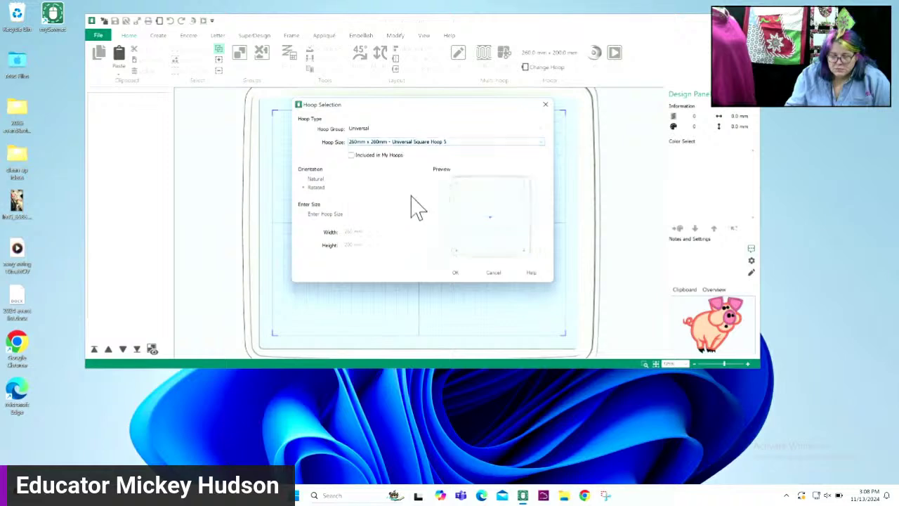
click(454, 273)
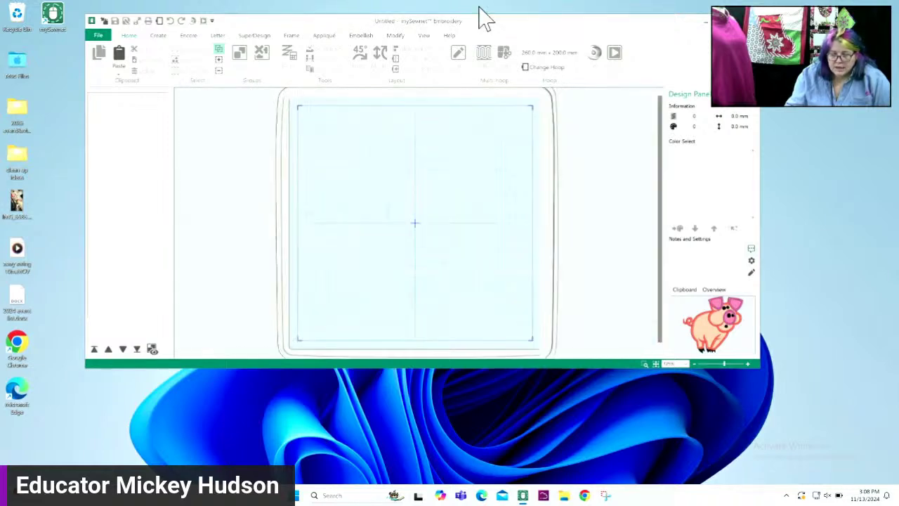
drag(492, 31, 485, 25)
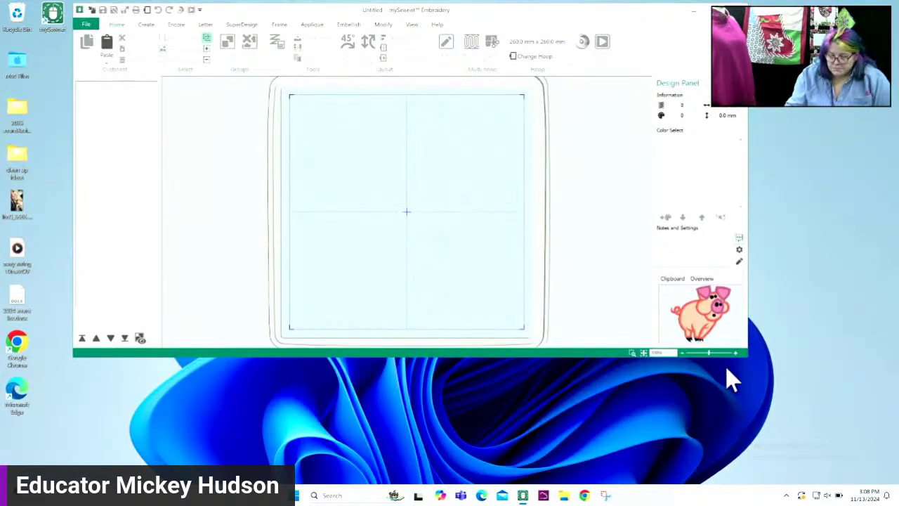
Step: Enlarge the program window and choose the circle as the Hold Down Shape from the full set of frame shapes
drag(746, 355, 864, 474)
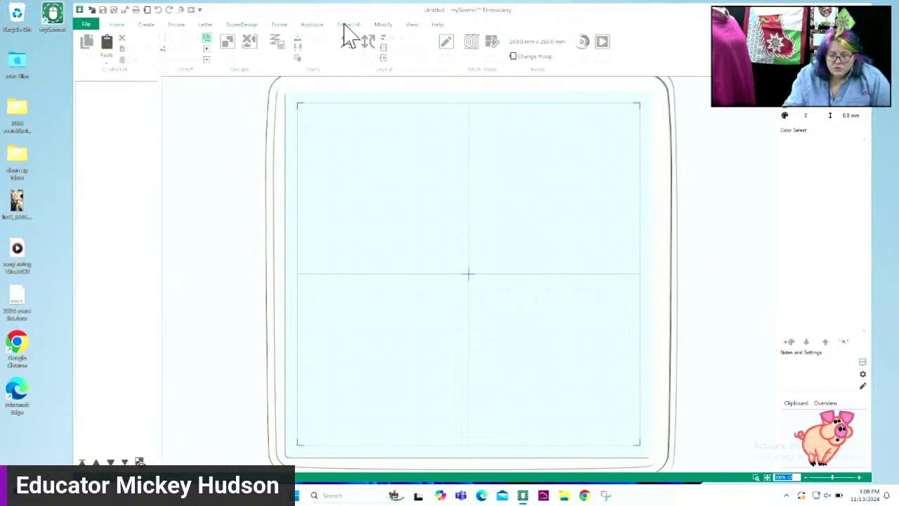
click(276, 25)
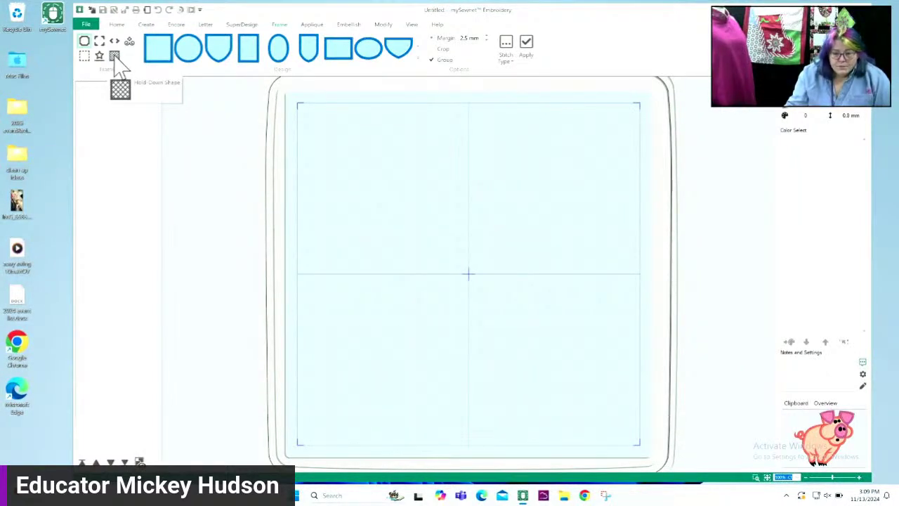
click(115, 57)
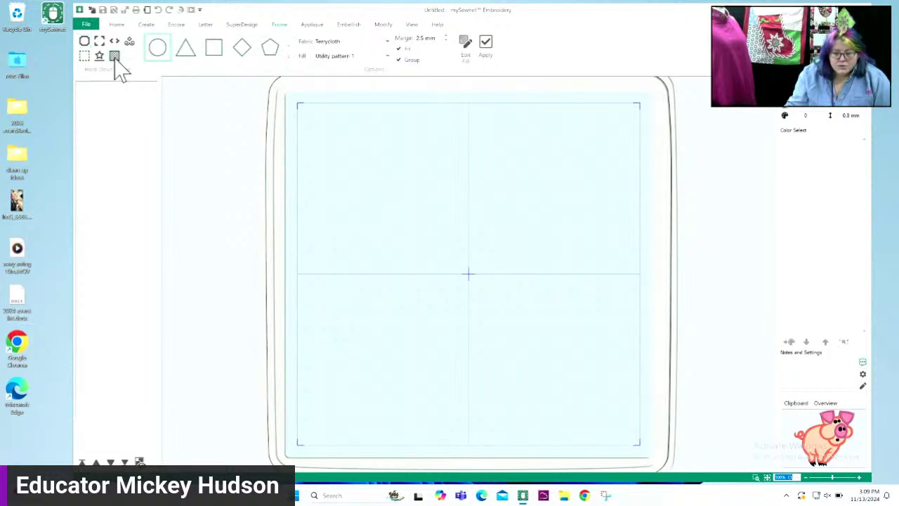
click(293, 64)
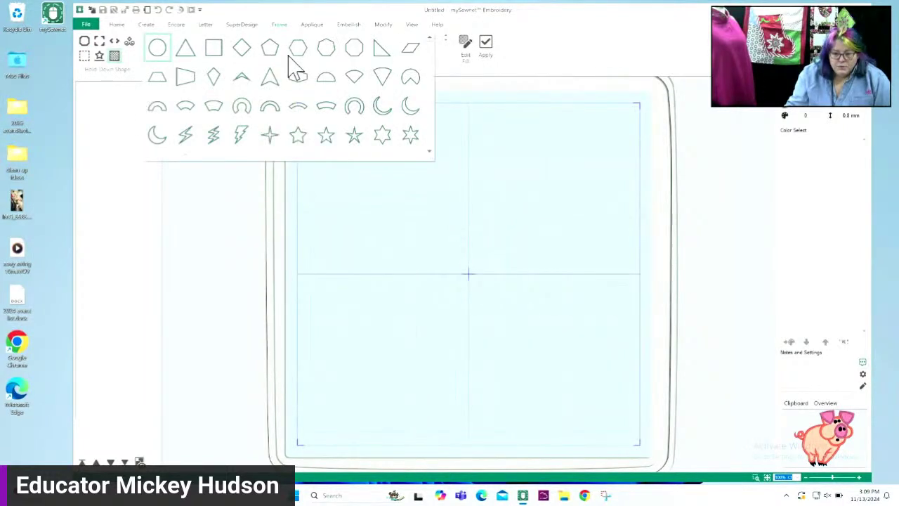
drag(430, 152, 629, 307)
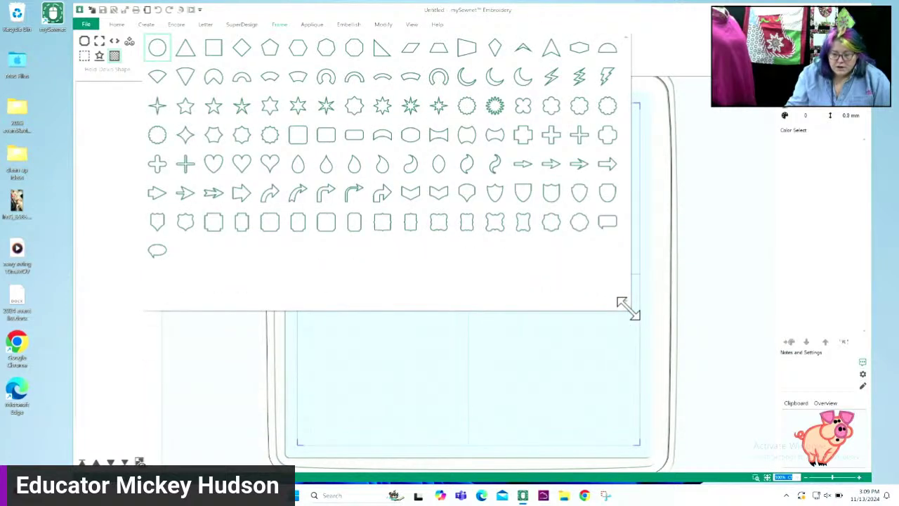
click(157, 50)
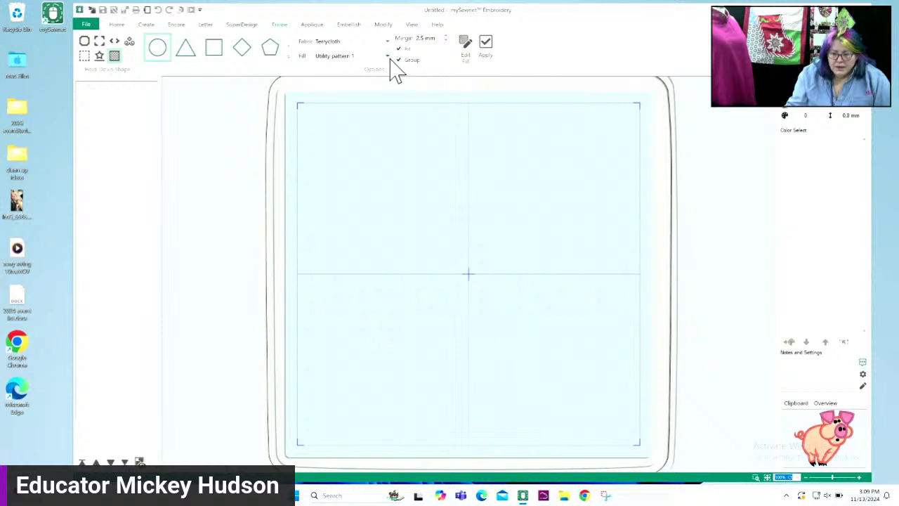
Step: Open the hold-down shape's Motif Fill settings and examine the Universal, Pfaff and Husqvarna Viking groups for Motif 1
click(463, 52)
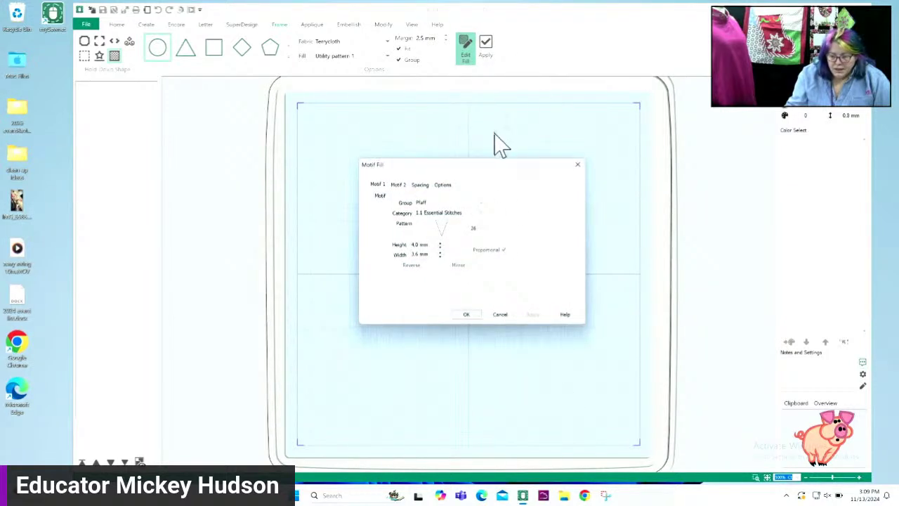
drag(464, 159, 380, 115)
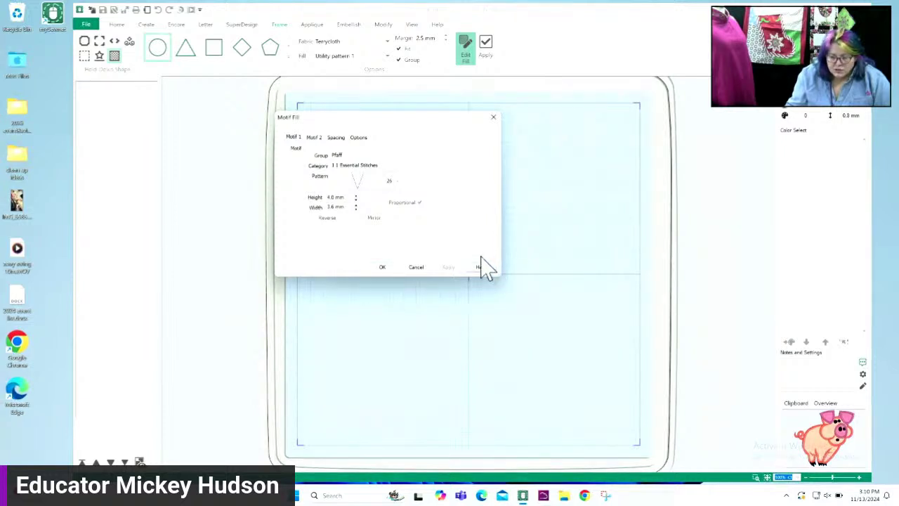
click(352, 156)
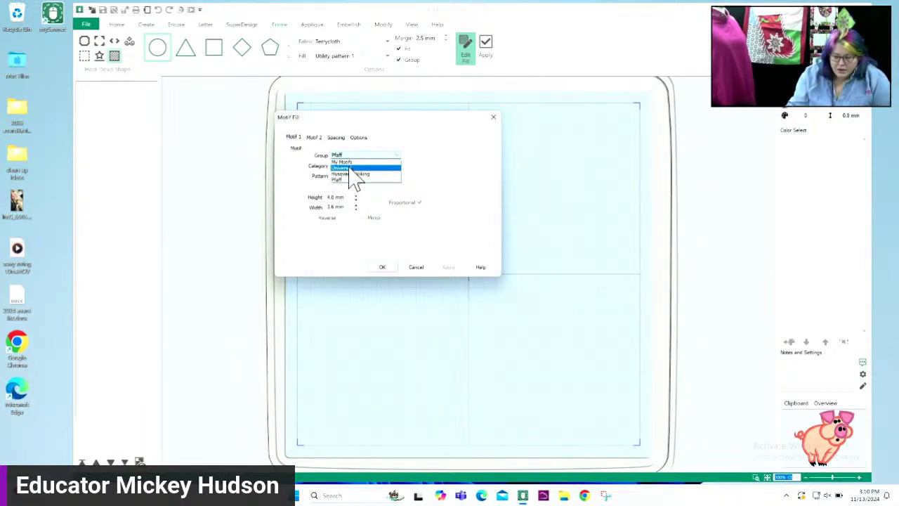
click(351, 169)
click(366, 165)
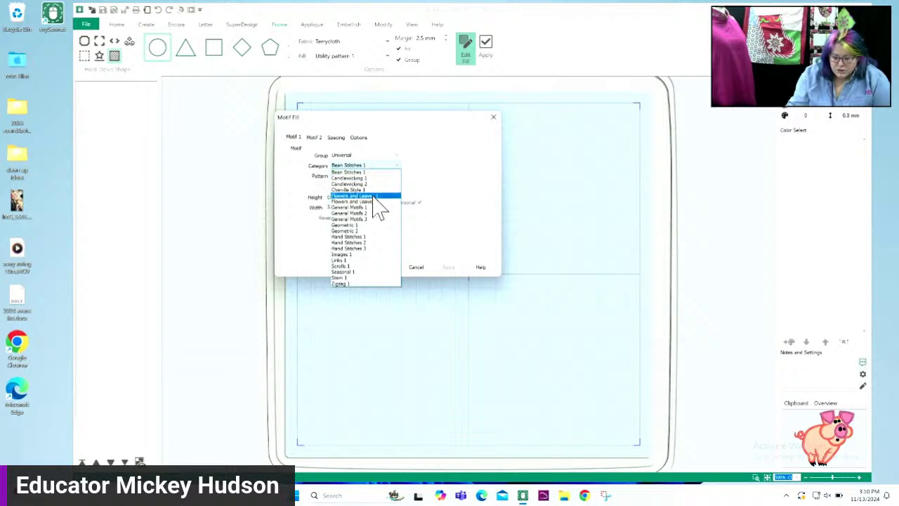
click(355, 170)
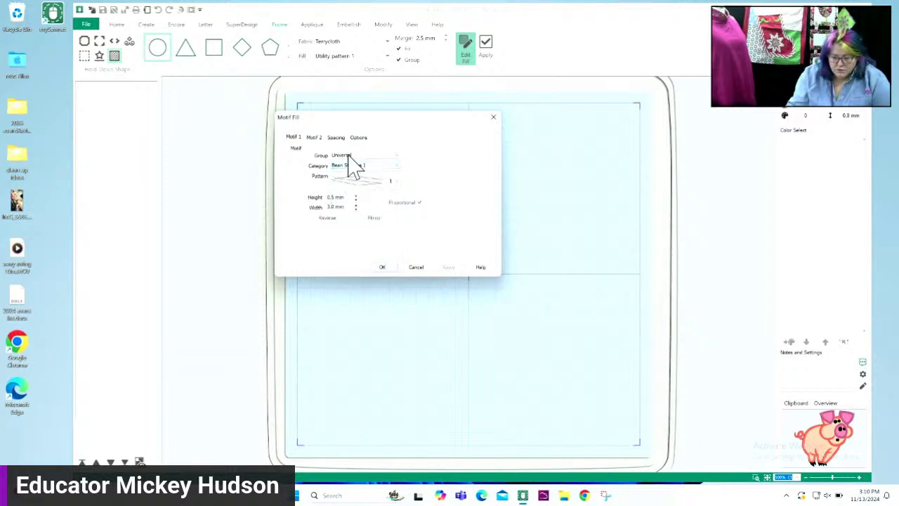
click(350, 156)
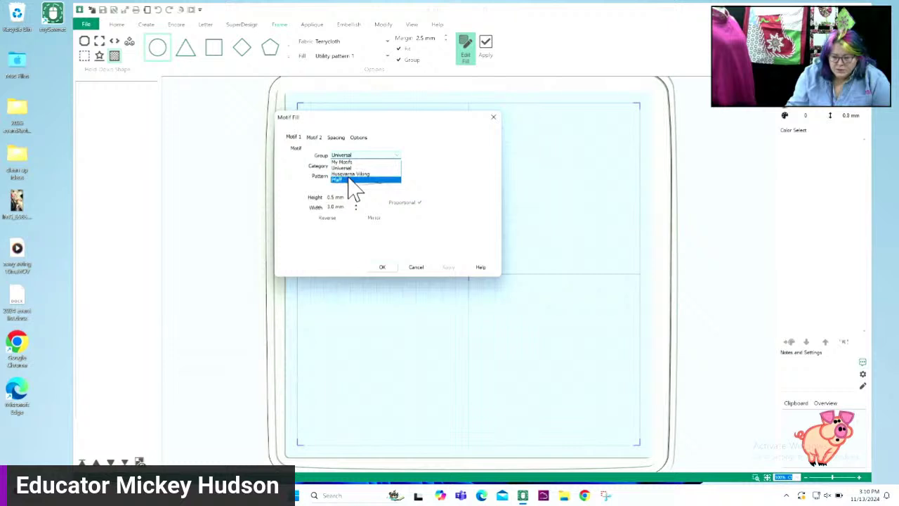
click(353, 180)
click(355, 166)
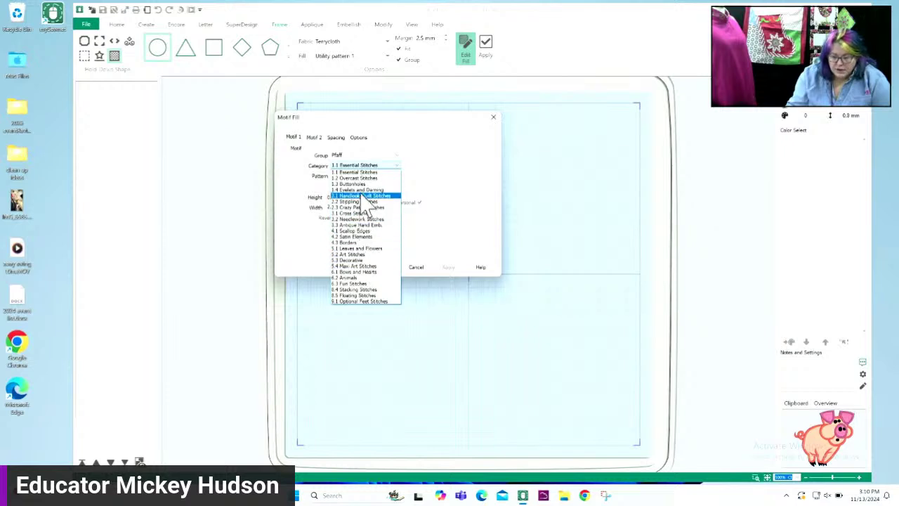
click(437, 215)
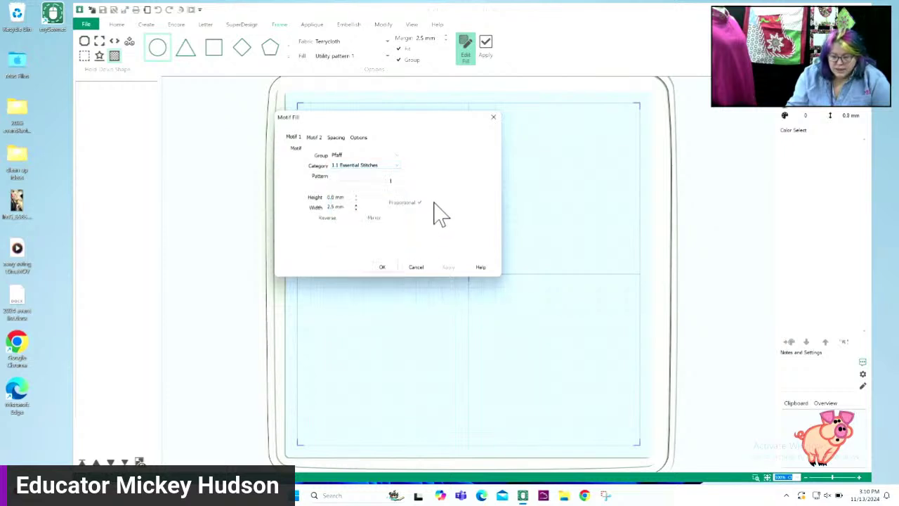
click(343, 155)
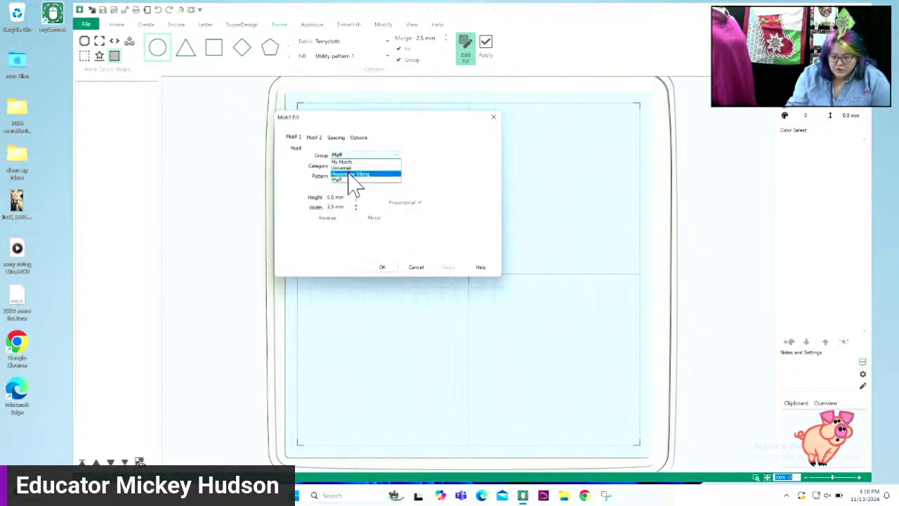
click(351, 174)
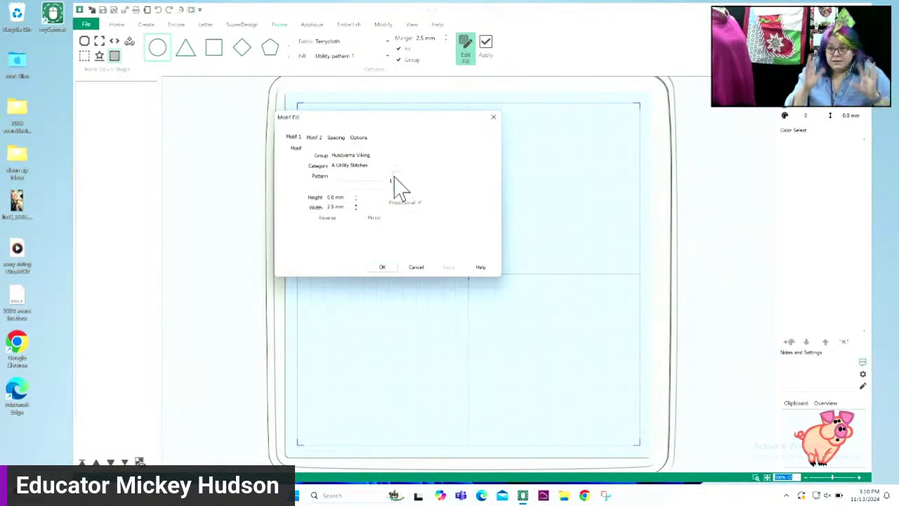
Step: Set Motif 1 to the Pfaff group, category 3.1 Cross Stitches, with pattern 1
click(377, 156)
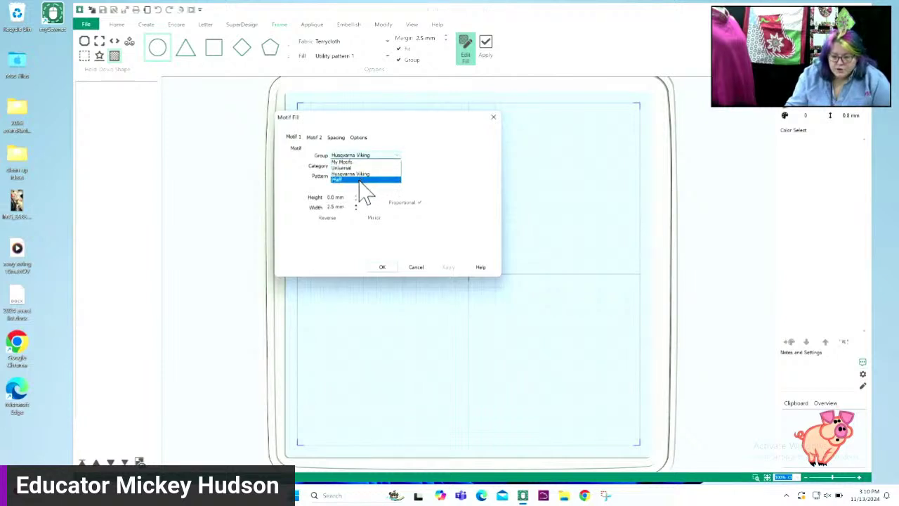
click(359, 180)
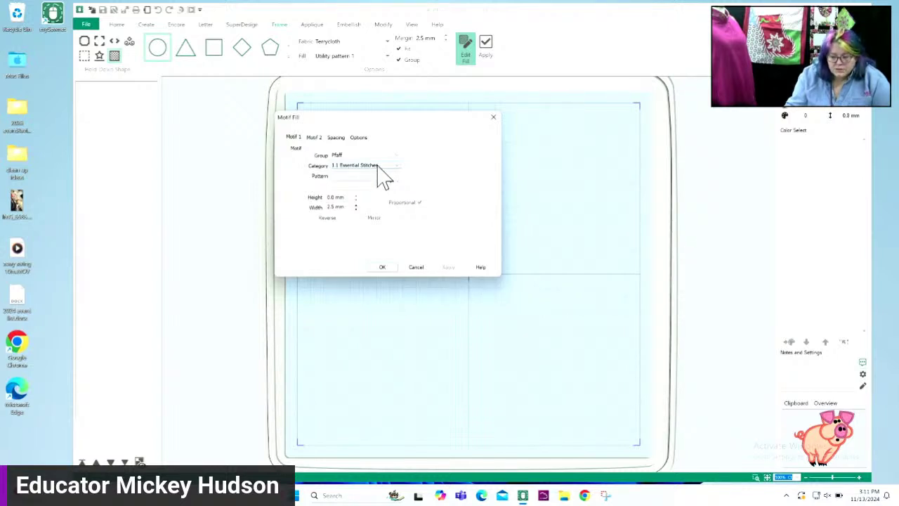
click(383, 176)
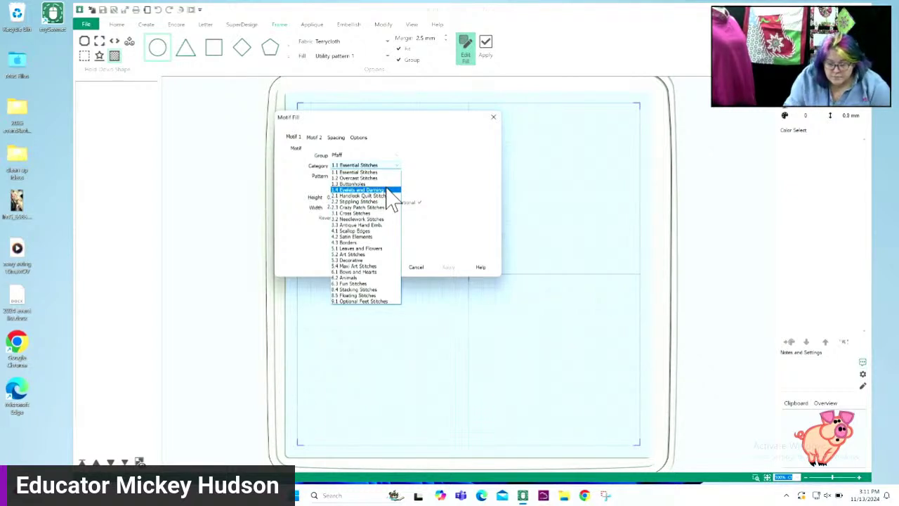
click(376, 214)
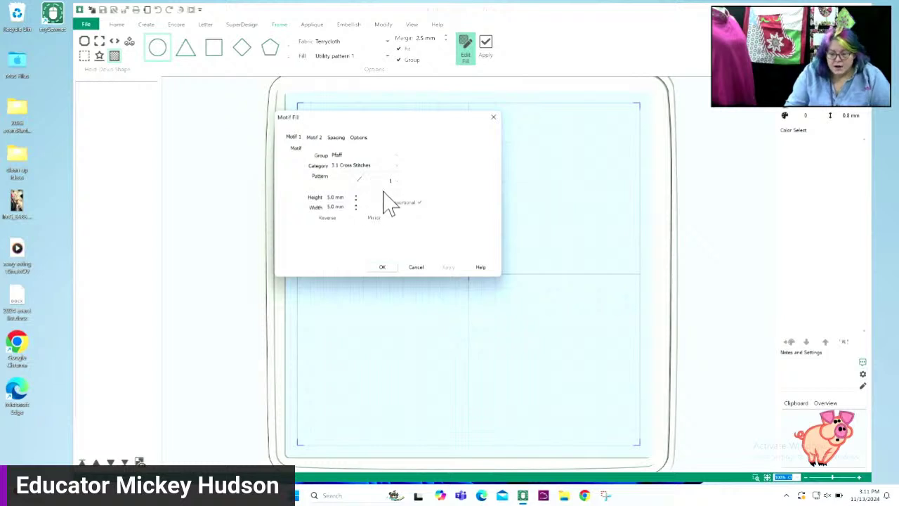
click(397, 192)
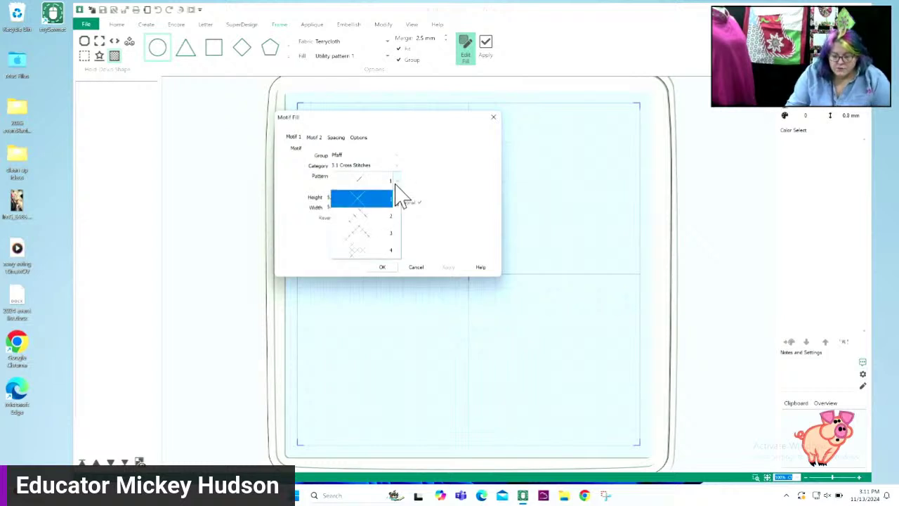
click(396, 193)
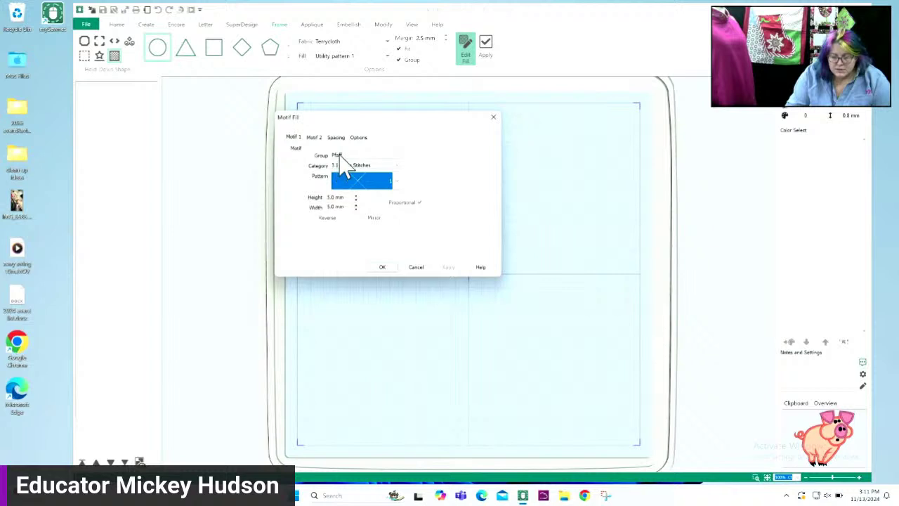
click(344, 167)
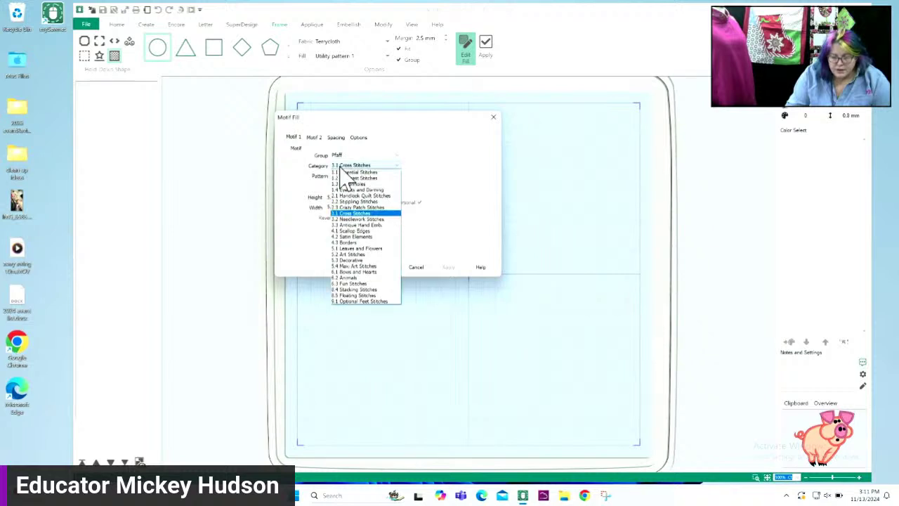
click(364, 215)
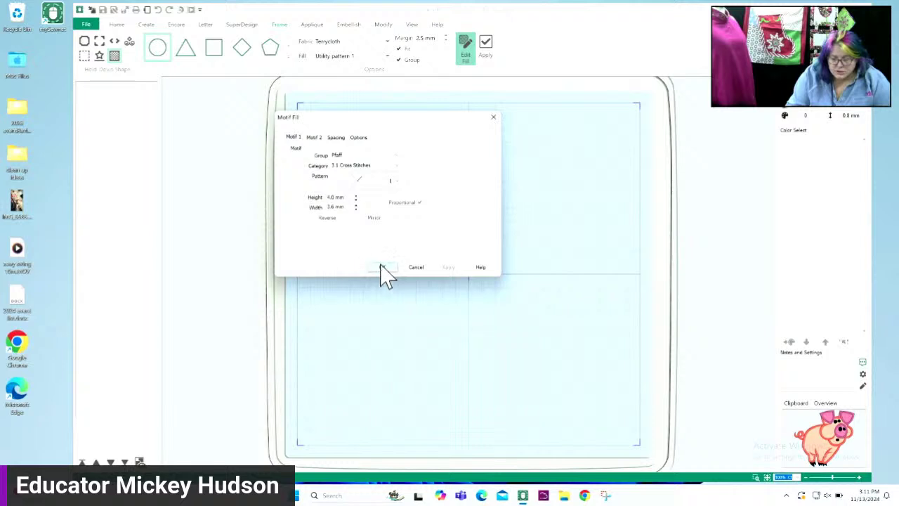
Step: Set the motif fill's horizontal and vertical gap spacing to 0% and accept the fill settings
click(338, 138)
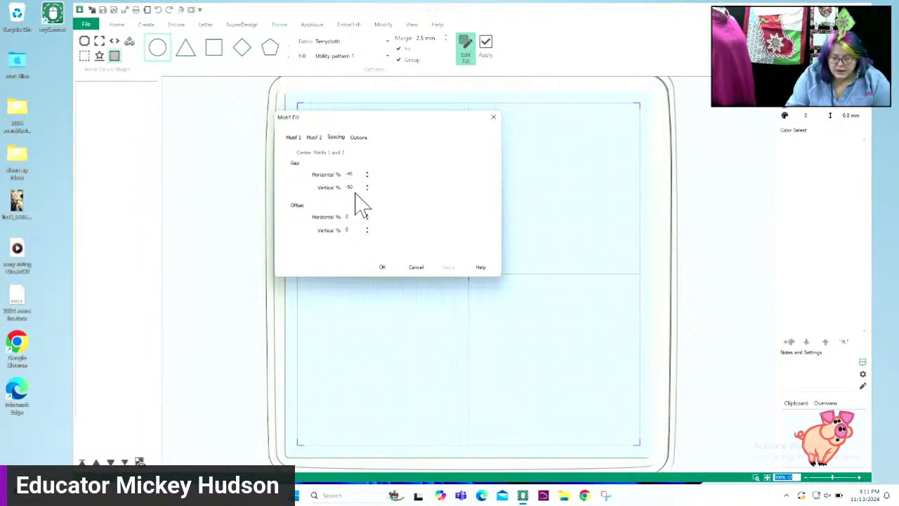
double_click(357, 174)
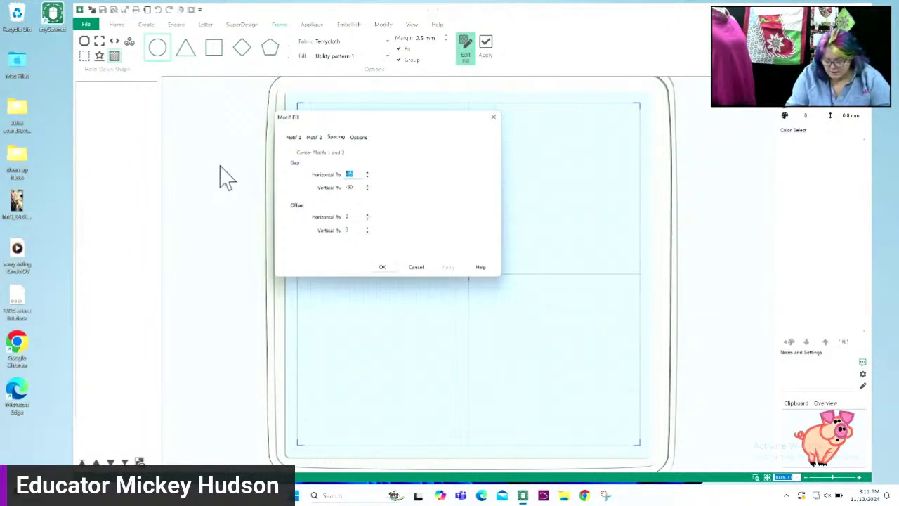
text(0)
double_click(356, 187)
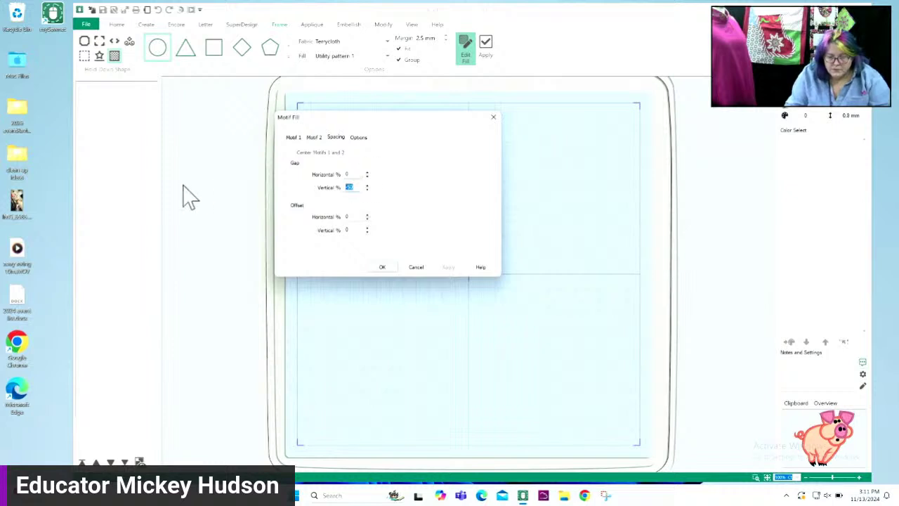
text(0)
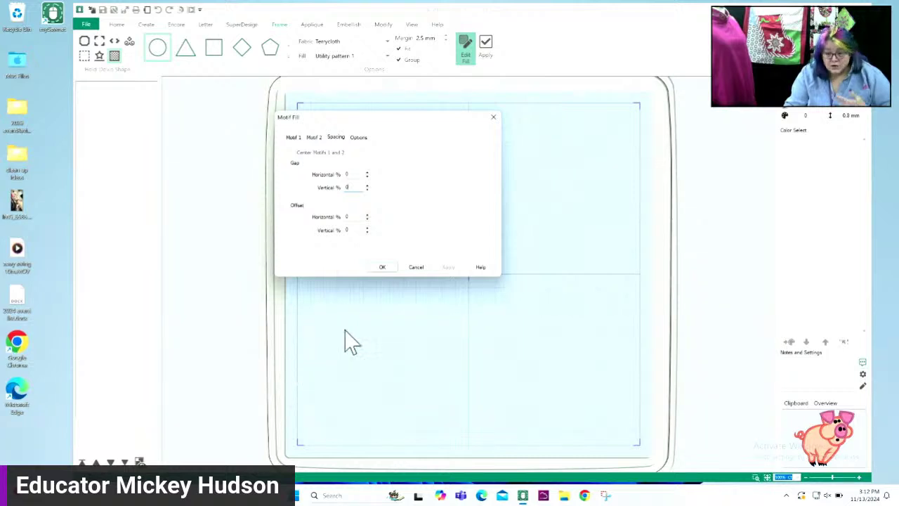
click(386, 268)
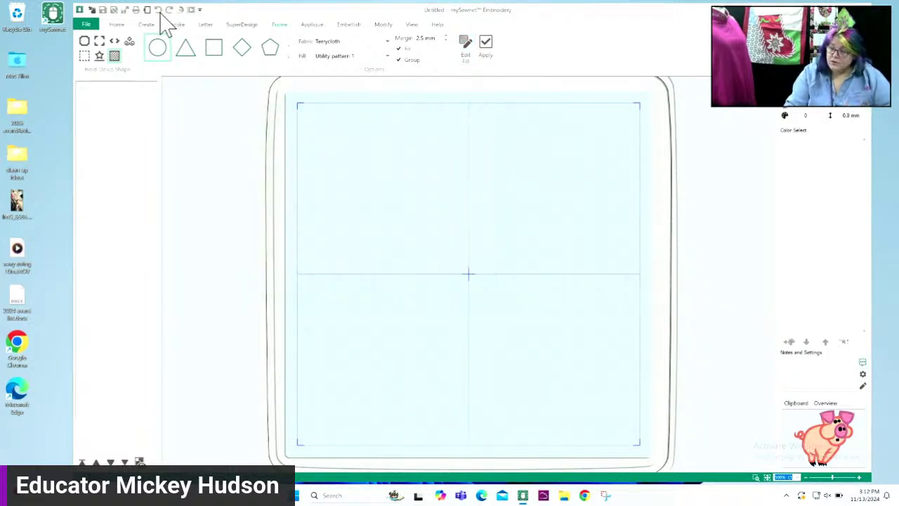
Step: Add the circular hold-down shape to the hoop, shrink it to a small circle in the upper-left quarter and deselect it
click(483, 49)
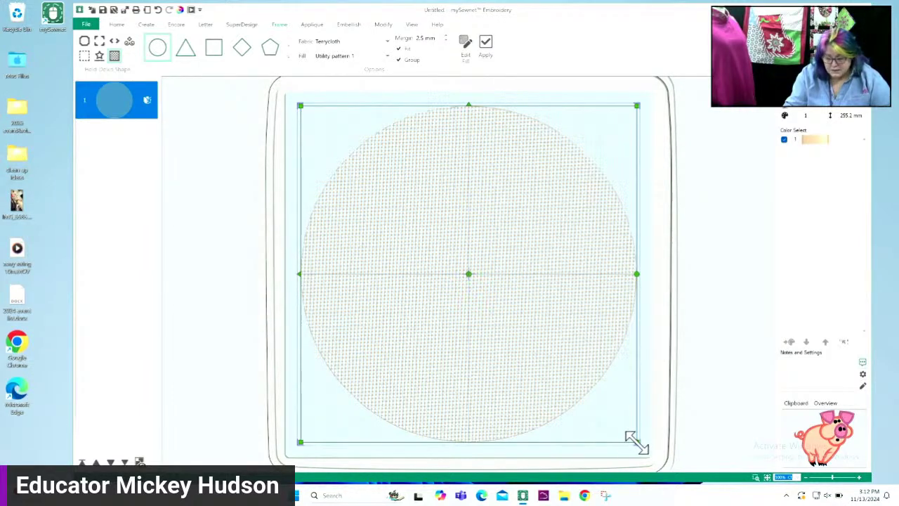
drag(636, 442, 617, 422)
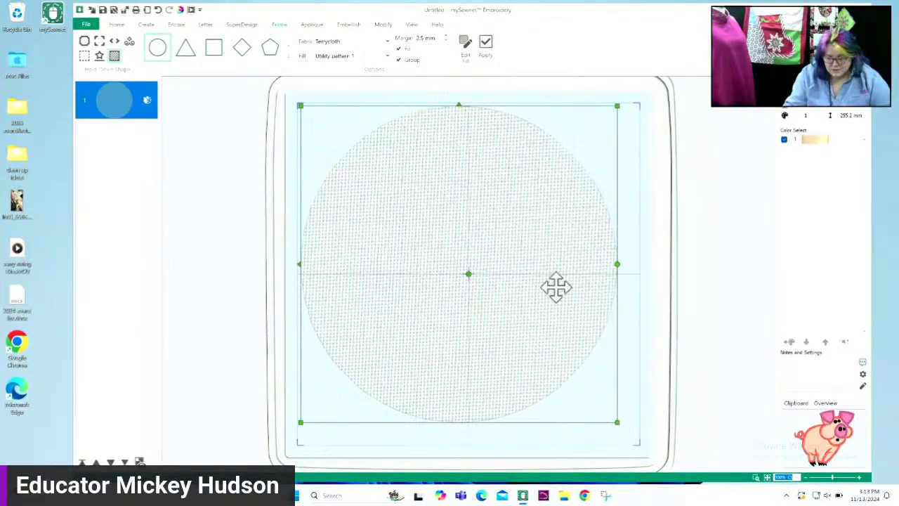
click(158, 11)
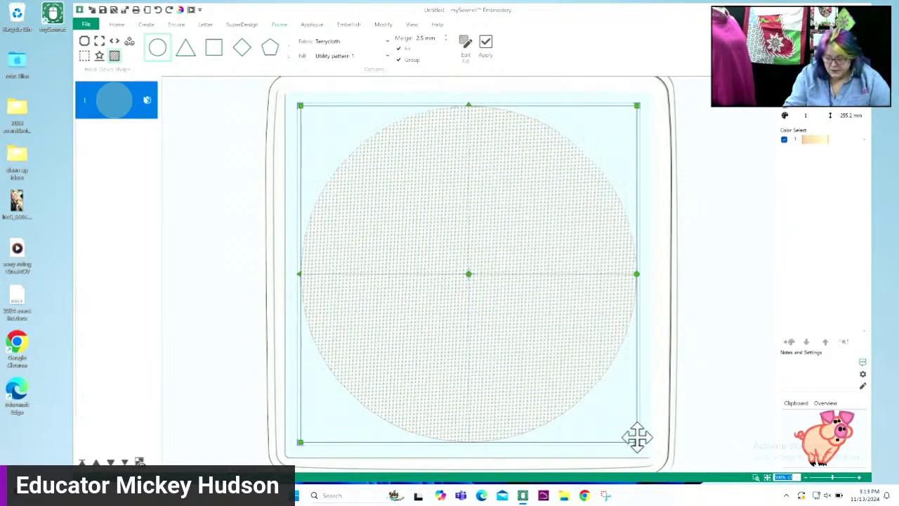
drag(637, 444, 397, 184)
click(424, 216)
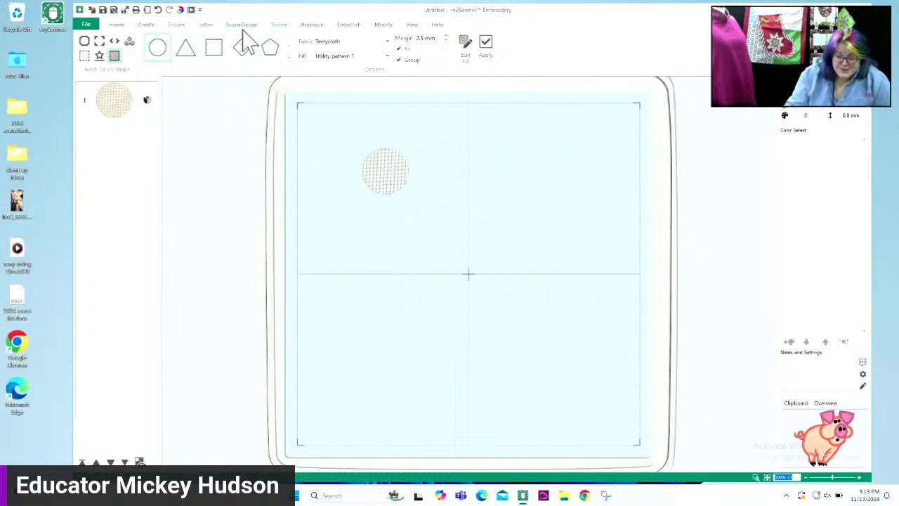
Step: Start a motif underline and set its motif line to the Husqvarna Viking group, category N Embellishment Stitches
click(112, 106)
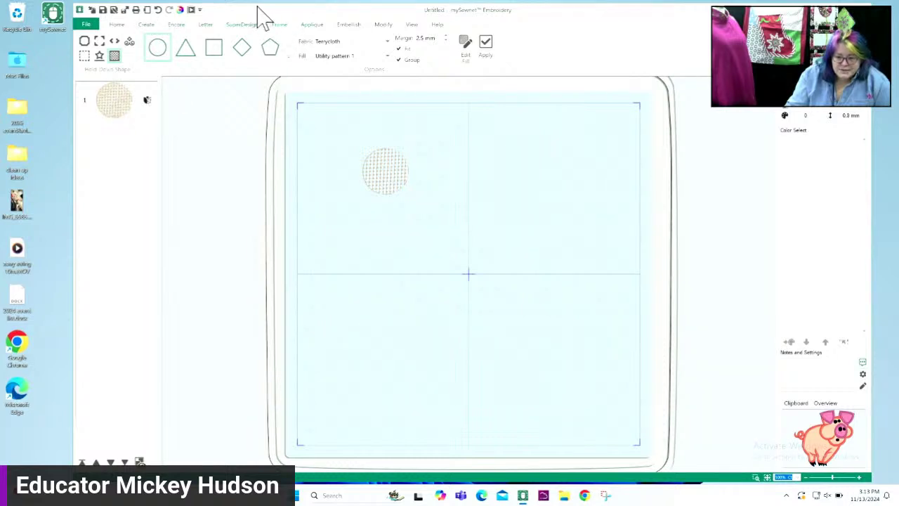
click(99, 56)
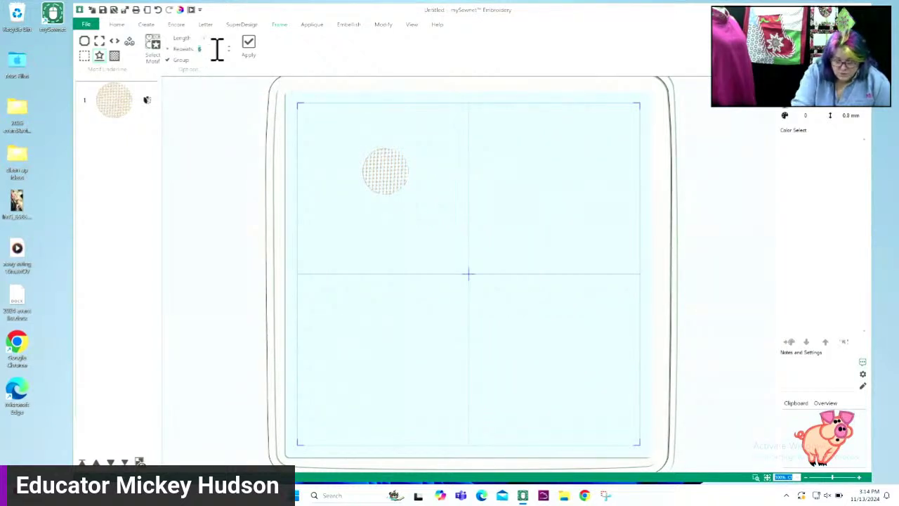
click(154, 60)
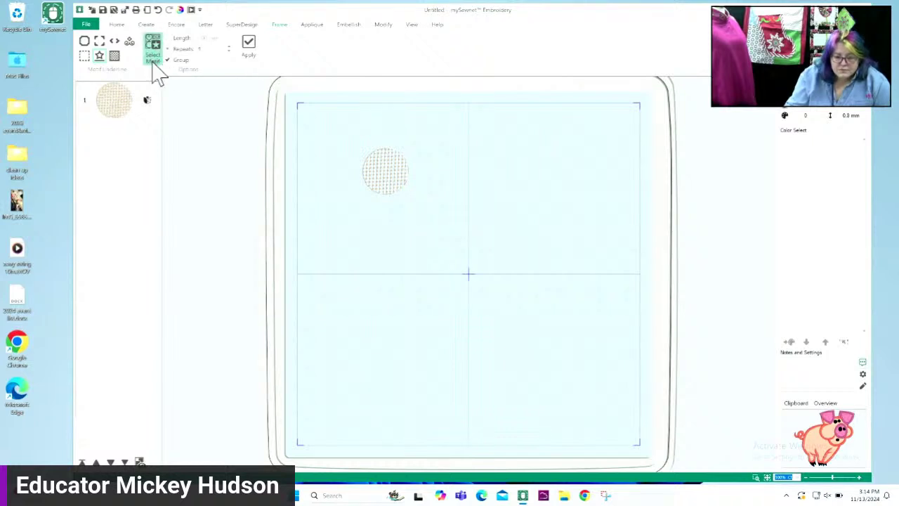
click(156, 72)
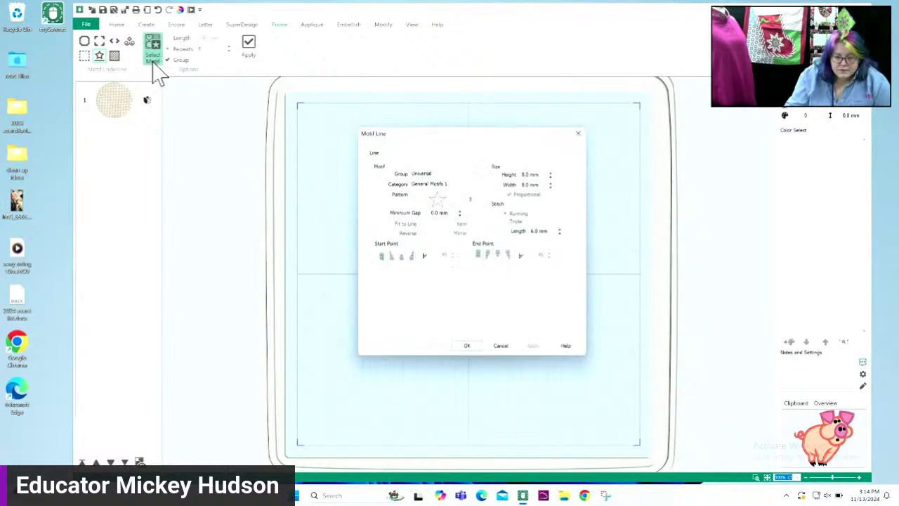
click(458, 175)
click(460, 203)
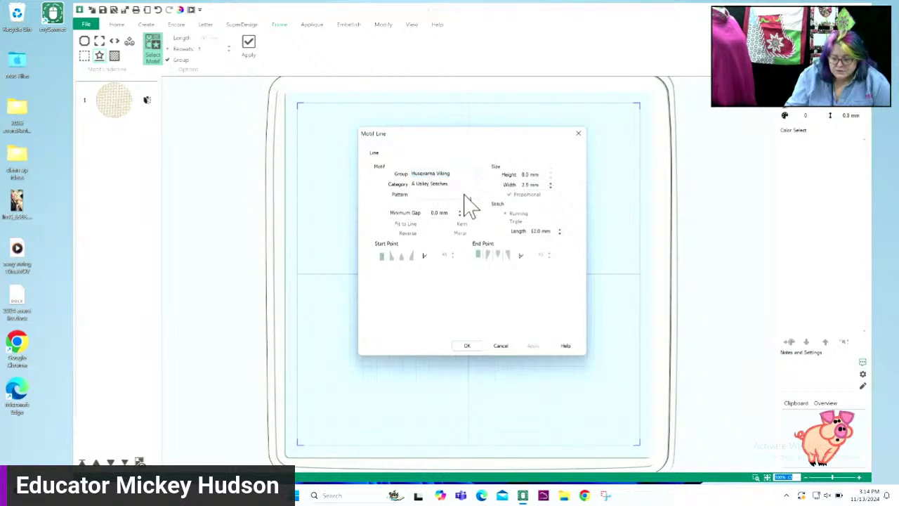
click(467, 184)
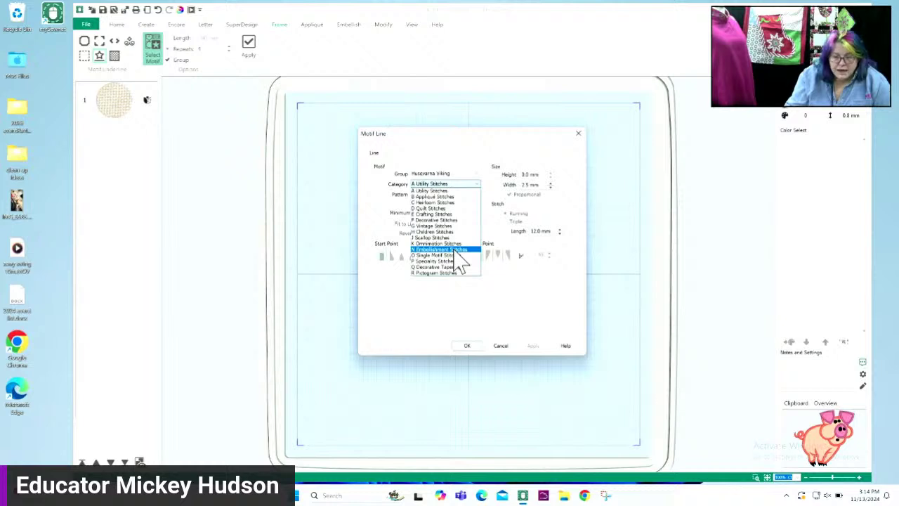
click(457, 250)
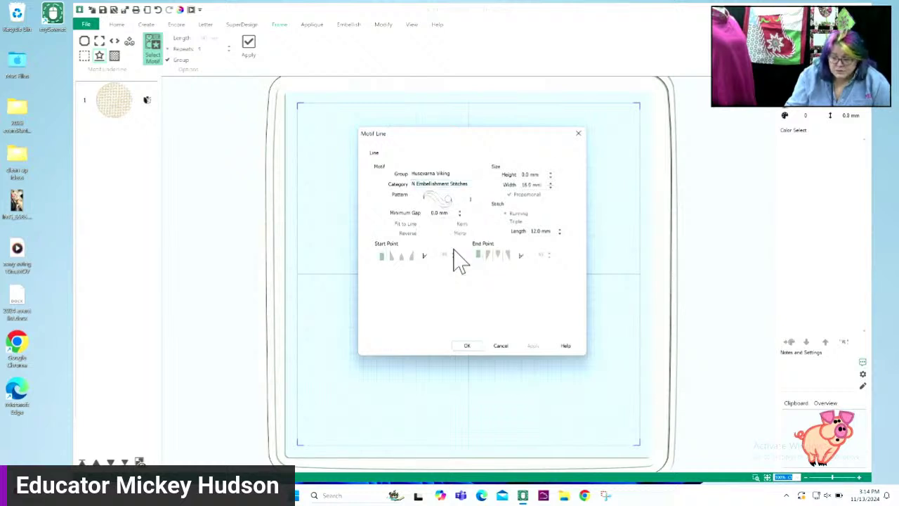
Step: Choose embellishment pattern 8, accept the motif line settings and add the motif underline to the hoop
click(478, 212)
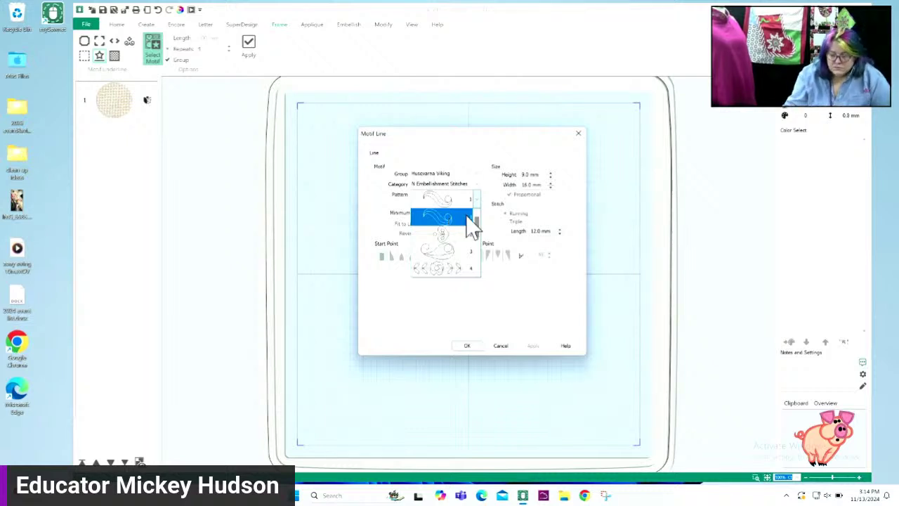
drag(479, 226, 482, 258)
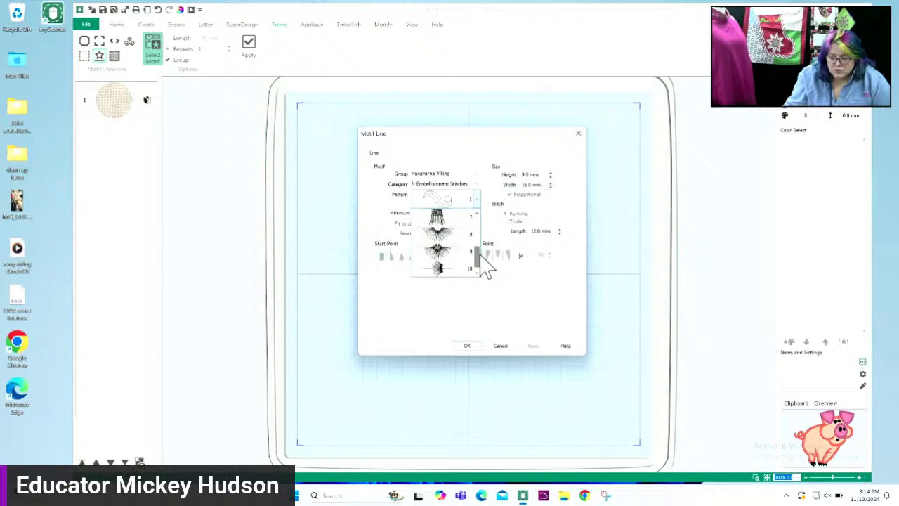
click(446, 237)
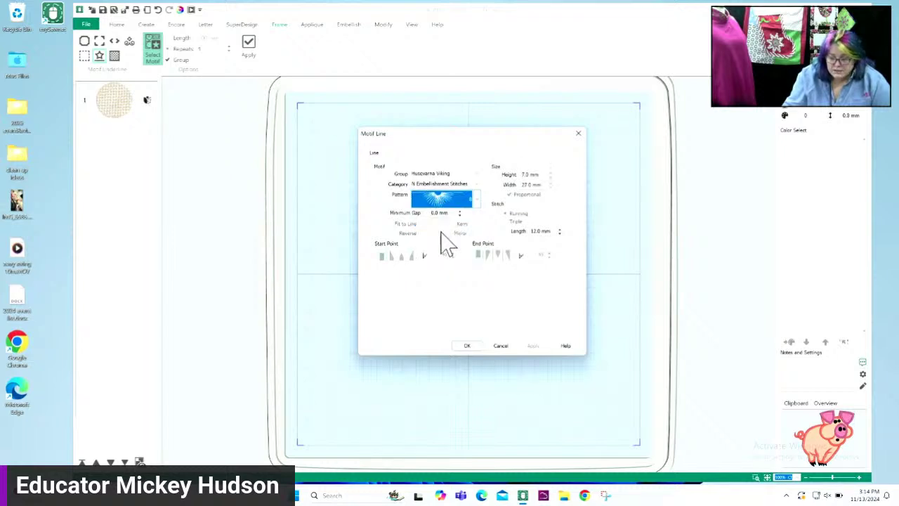
click(465, 347)
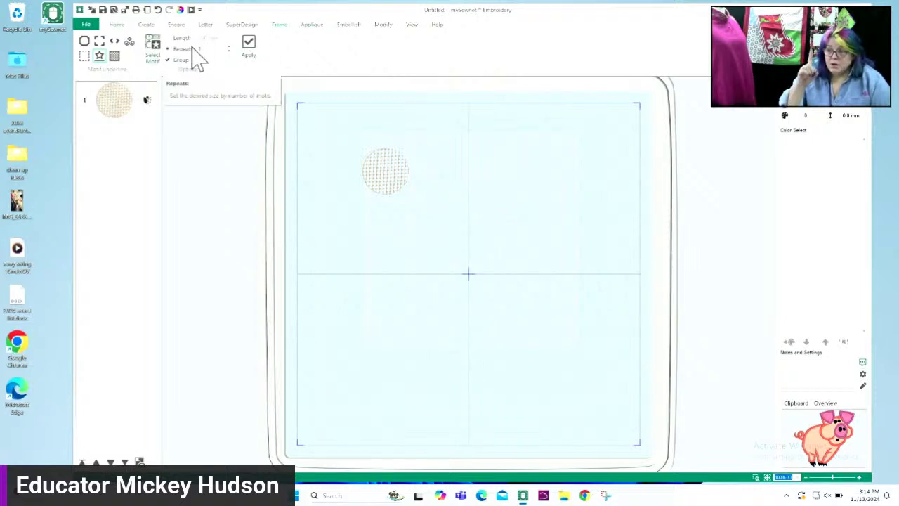
click(249, 46)
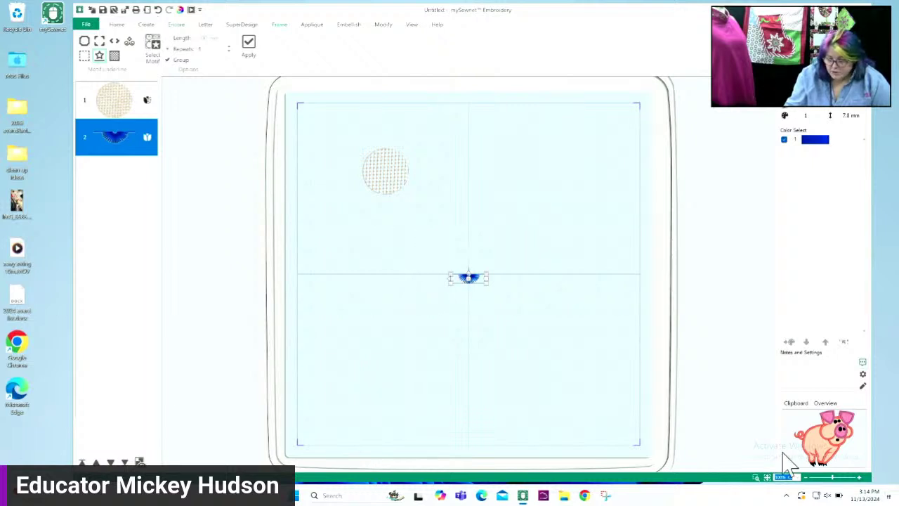
Step: Examine the hold-down circle and motif underline at several magnifications, including a close-up of both and the whole hoop
click(756, 477)
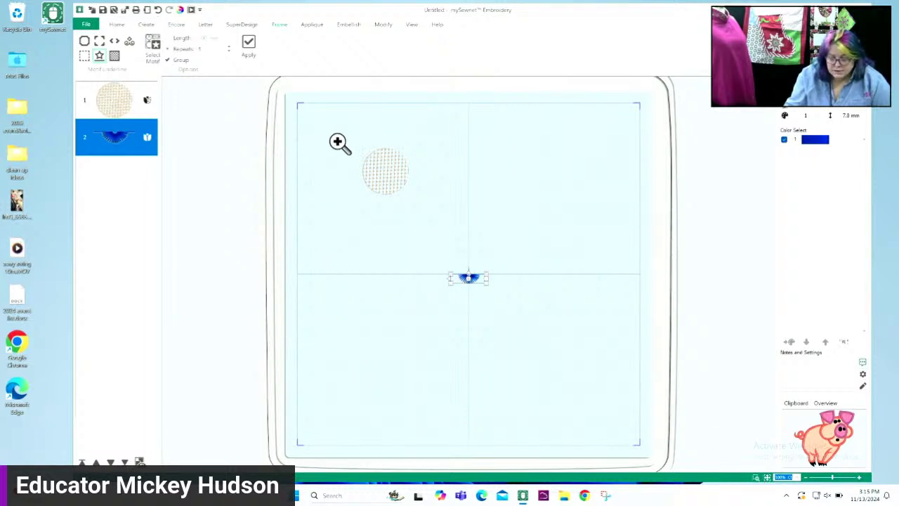
drag(336, 141, 544, 313)
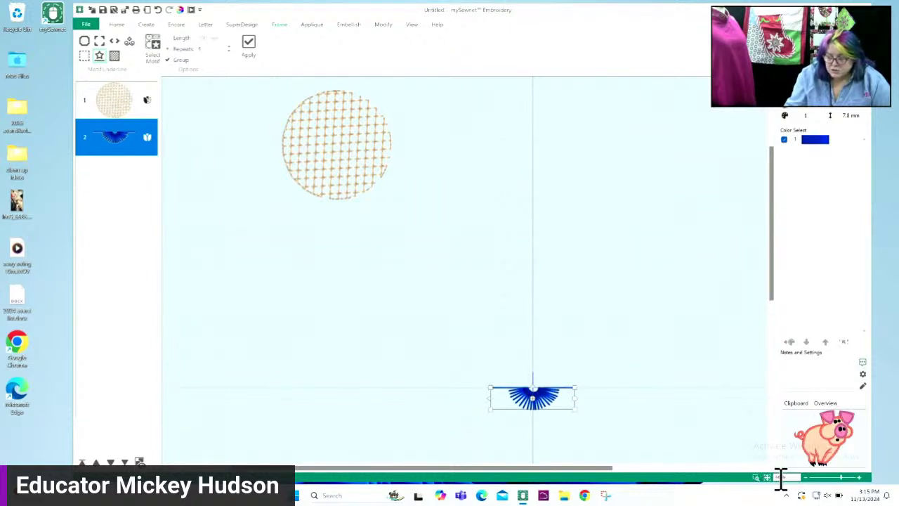
click(755, 478)
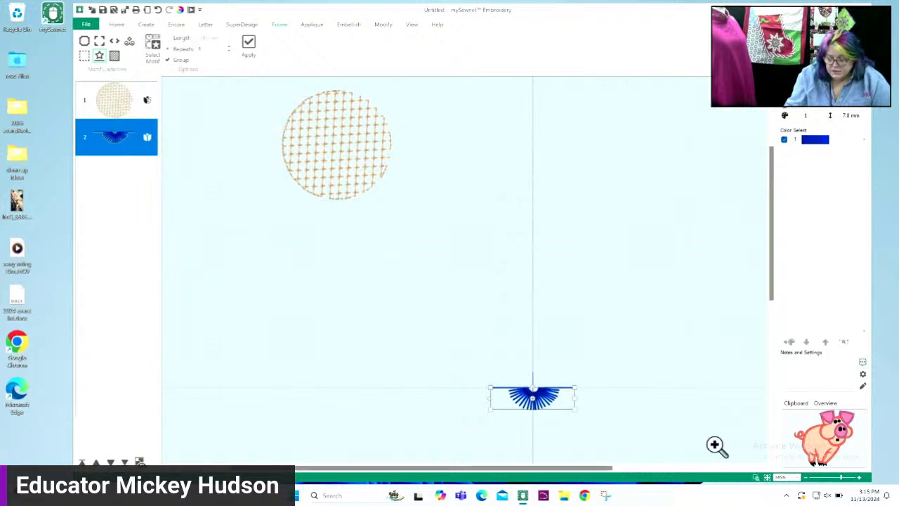
click(249, 84)
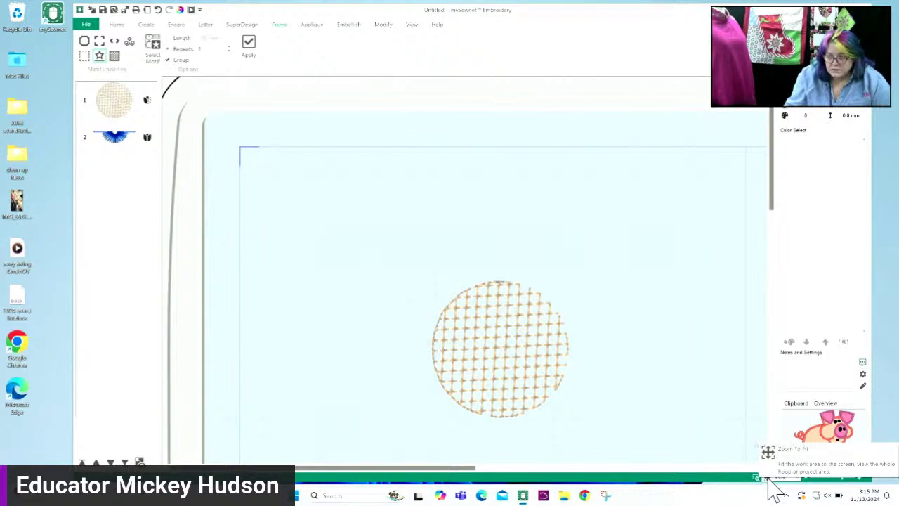
click(770, 478)
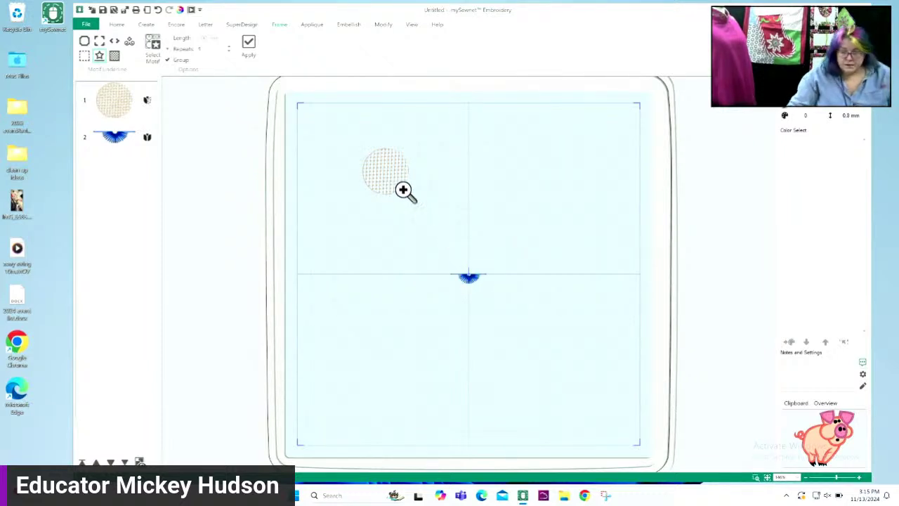
drag(325, 139, 567, 311)
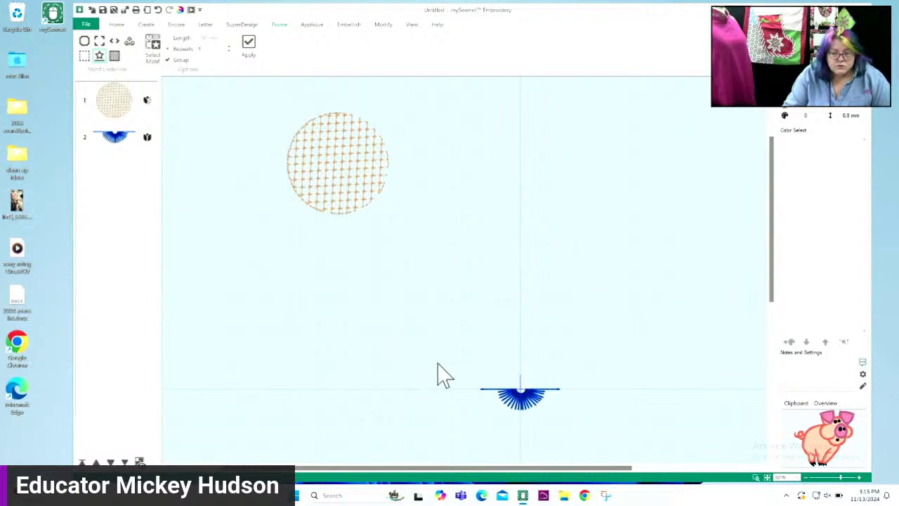
click(823, 485)
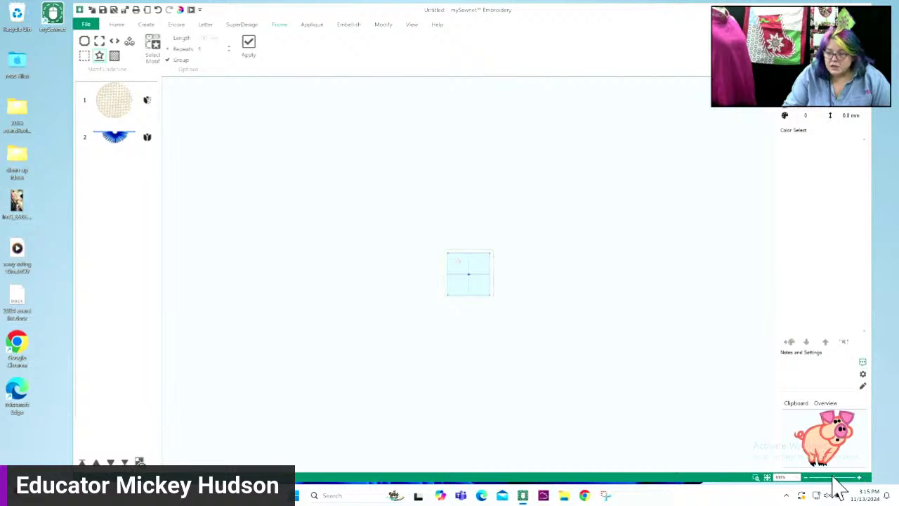
click(837, 477)
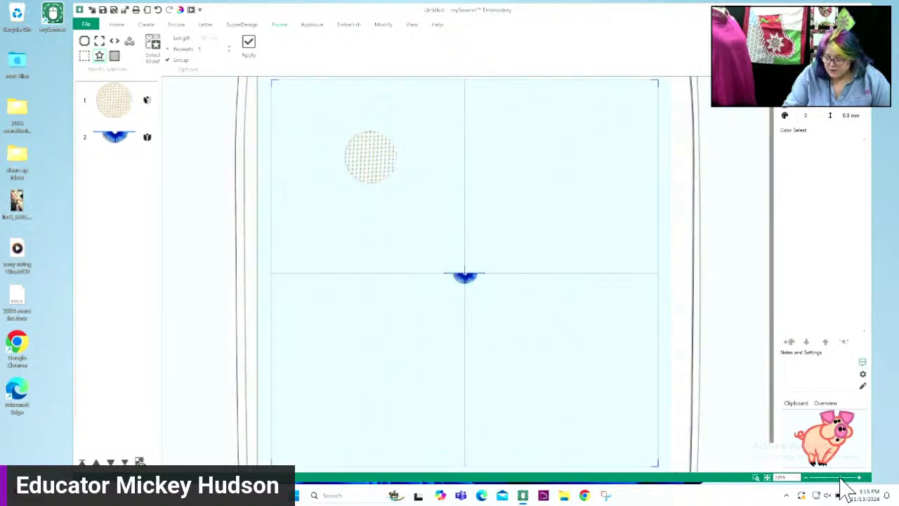
click(847, 480)
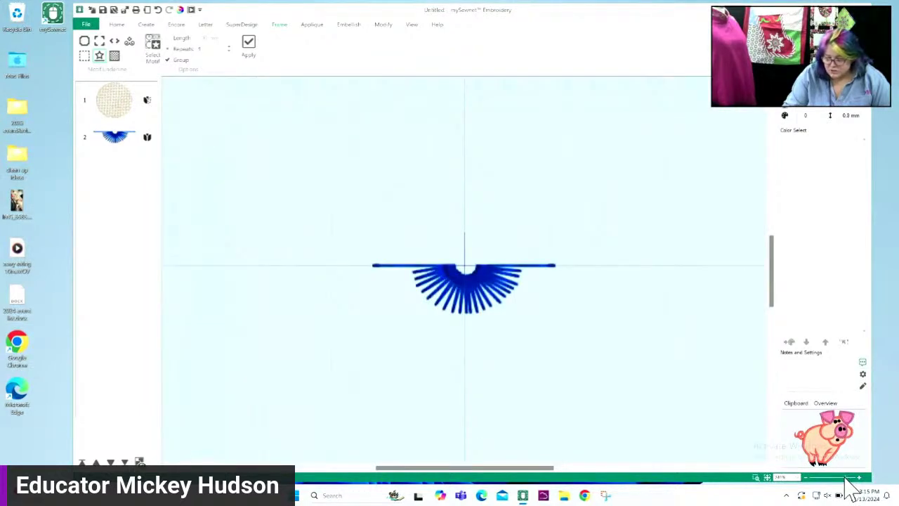
drag(846, 479, 841, 478)
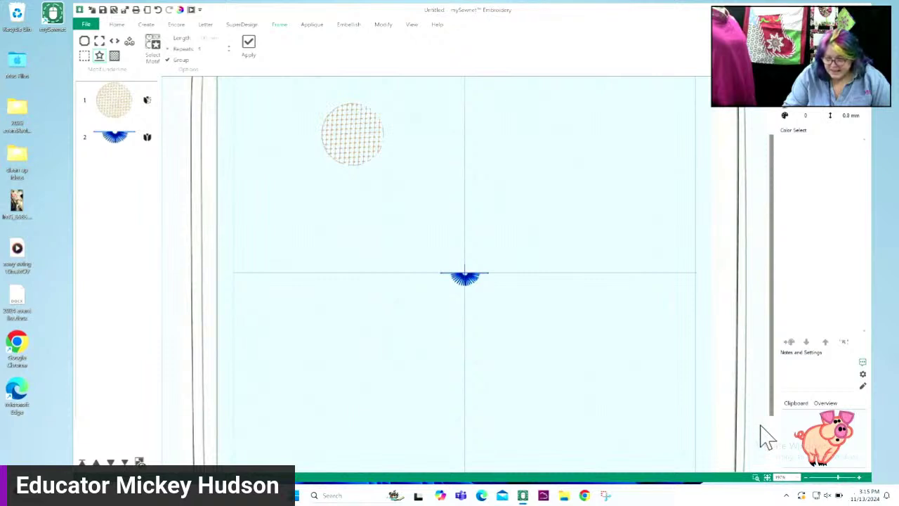
click(860, 478)
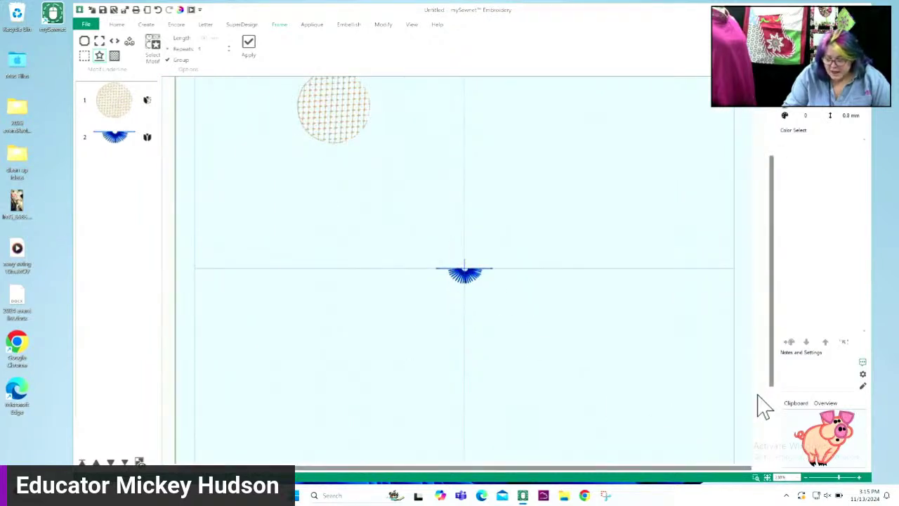
Step: Select the motif underline at the hoop's centre and move it just below the circular hold-down shape
scroll(773, 383, up, 3)
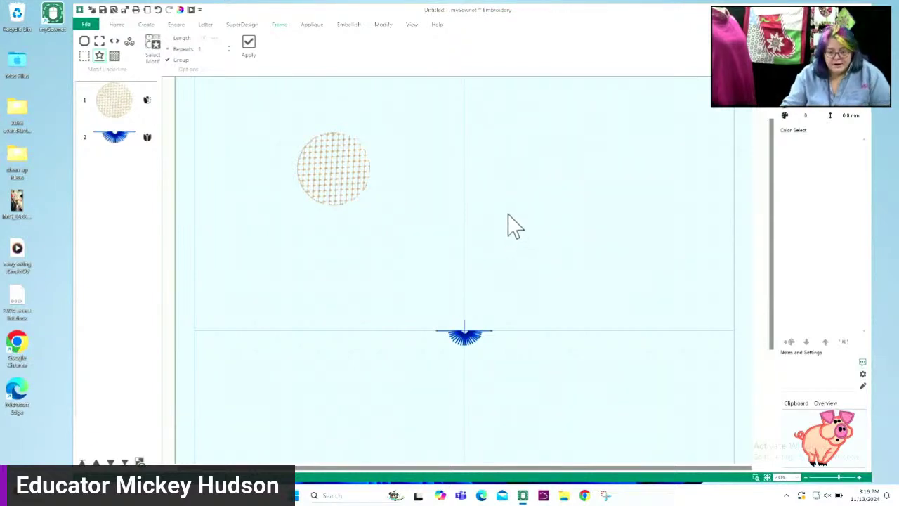
click(105, 143)
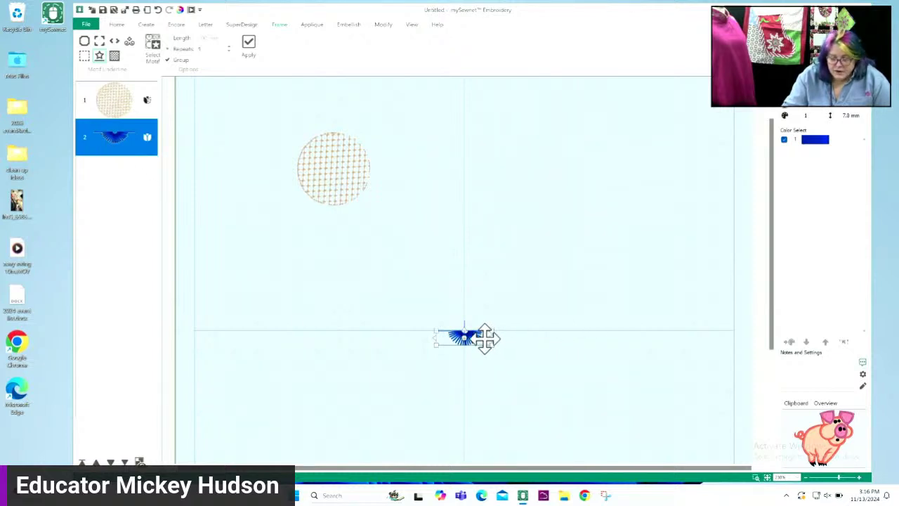
drag(484, 340, 323, 237)
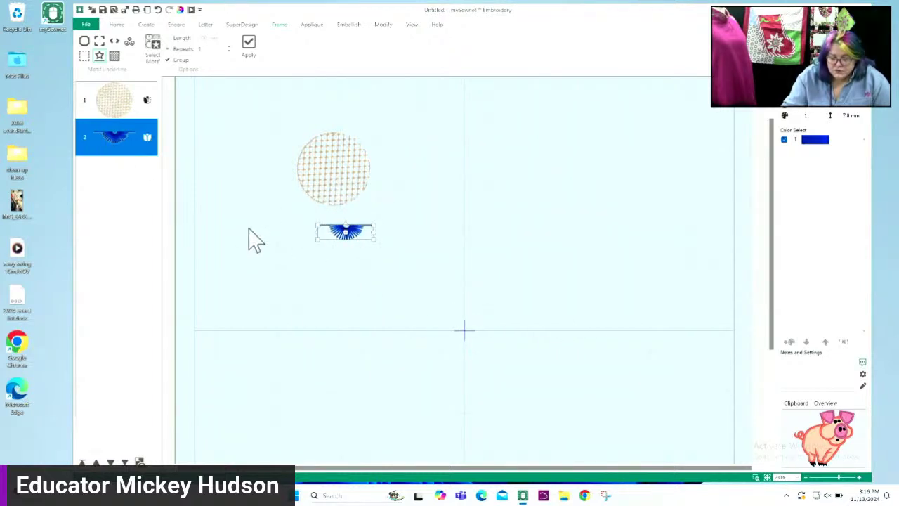
Step: Change the motif underline's thread color to Robison-Anton Rayon 40 number 2343, Eggshell
click(817, 143)
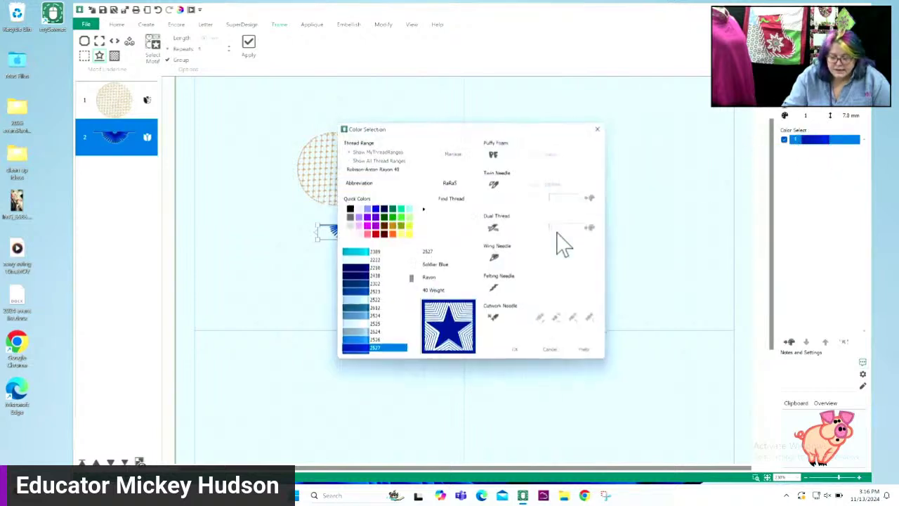
click(346, 235)
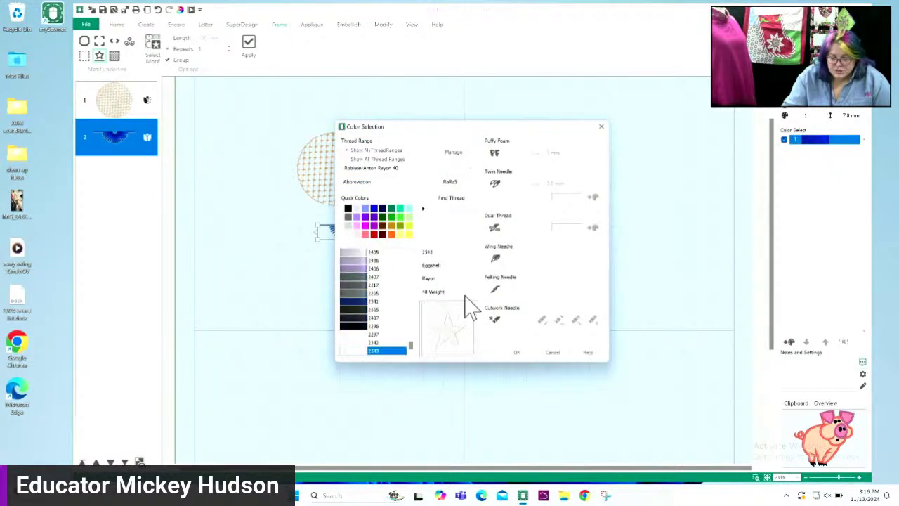
click(517, 354)
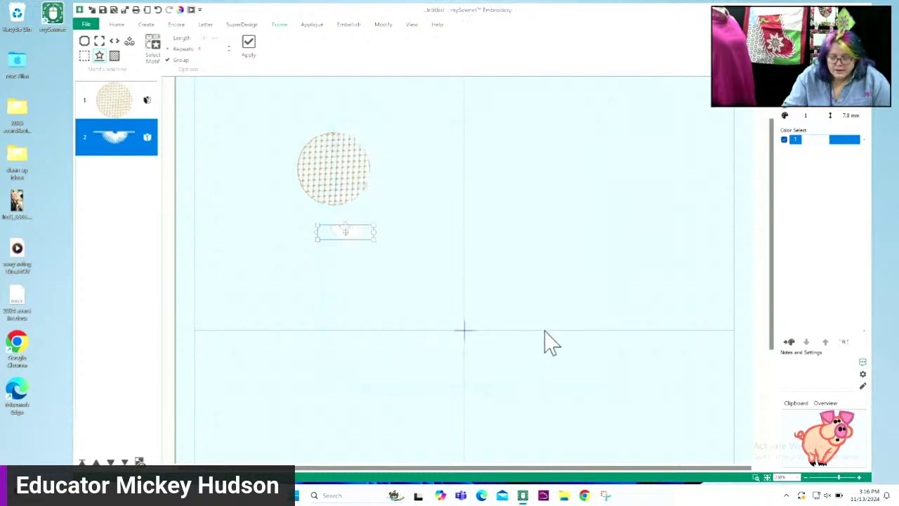
Step: Change the motif underline's thread color to Robison-Anton Rayon 40 number 2405, Dover Gray, and deselect the motif
click(814, 135)
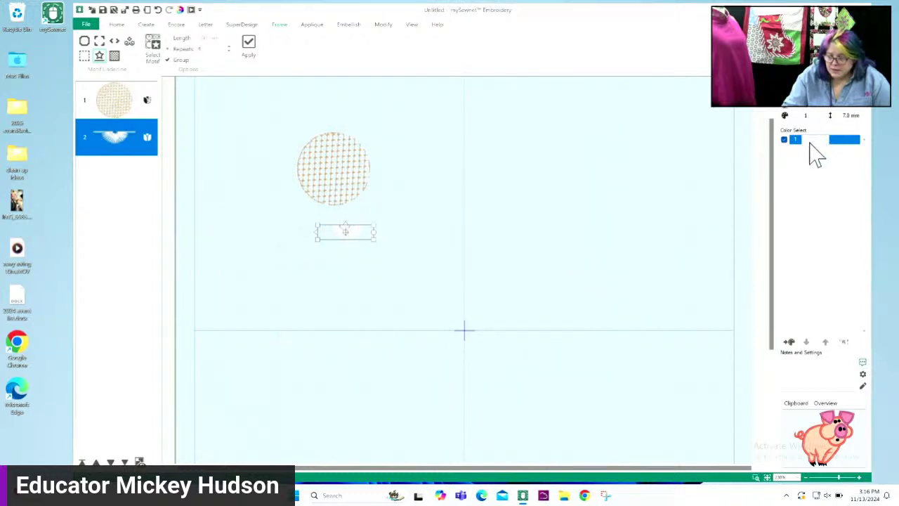
click(361, 261)
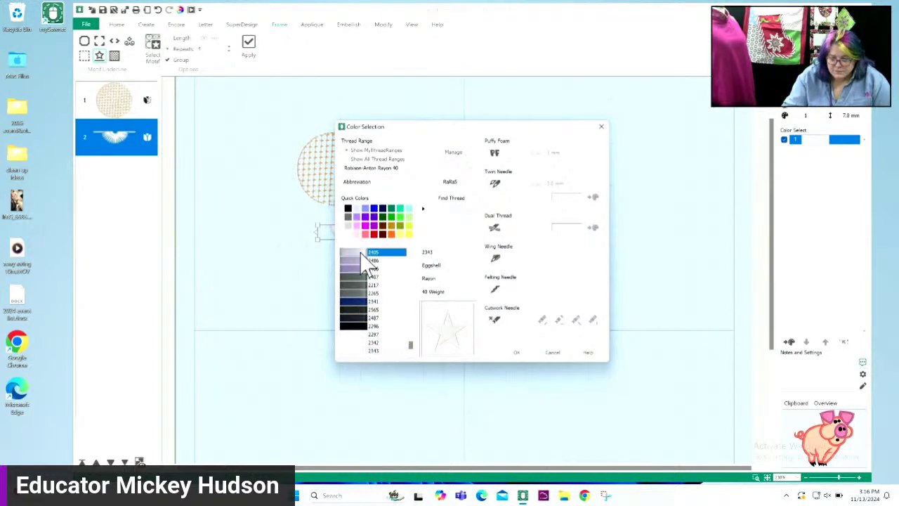
click(517, 353)
click(645, 327)
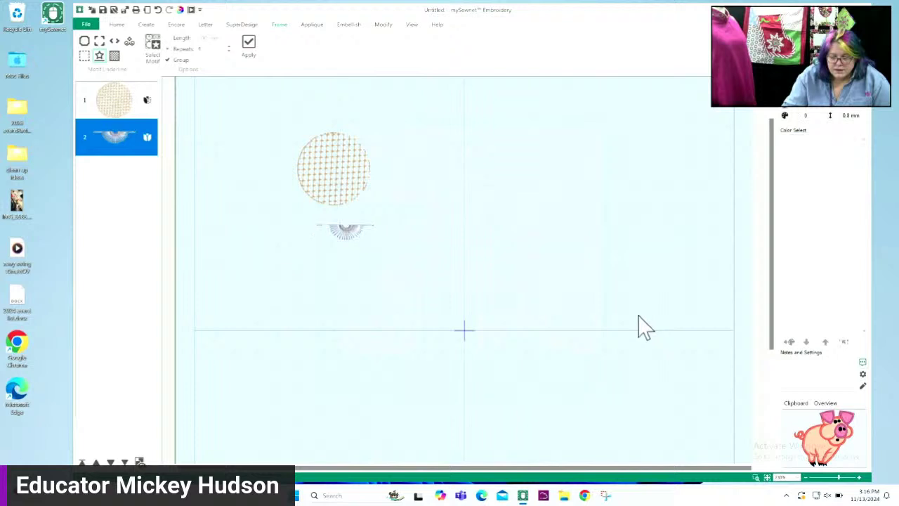
Step: Change the motif underline to a bright magenta quick color and nudge it slightly closer to the circular hold-down shape
click(130, 138)
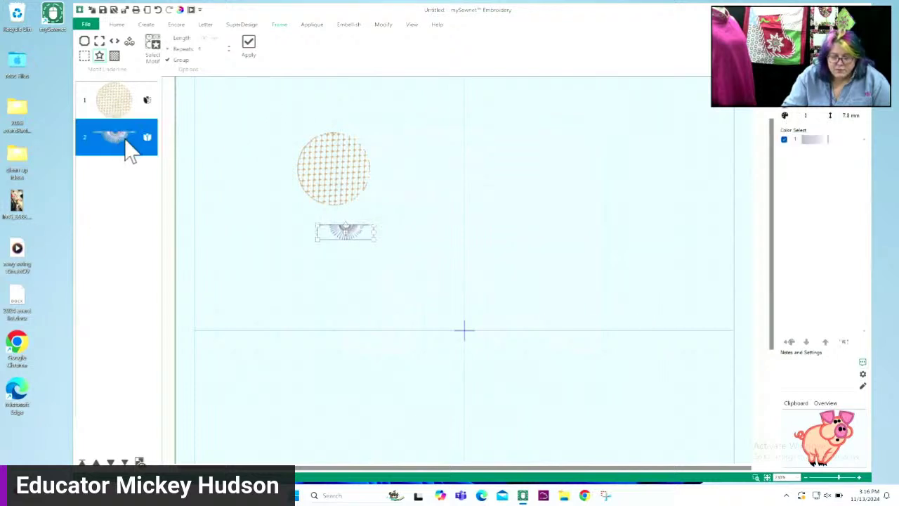
click(814, 140)
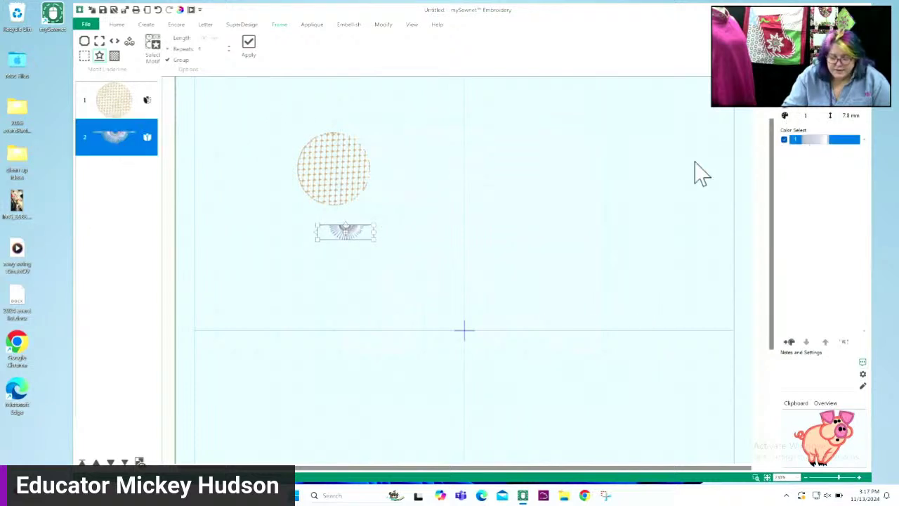
double_click(822, 143)
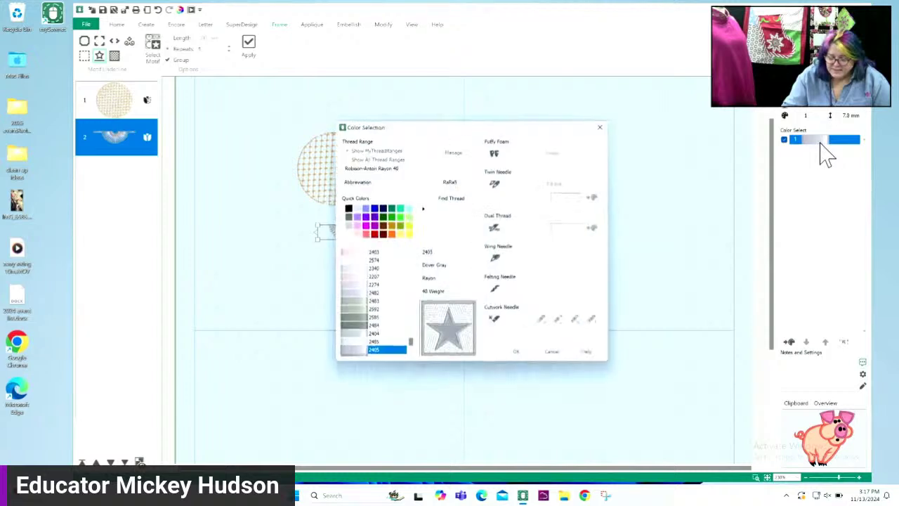
click(373, 234)
click(517, 353)
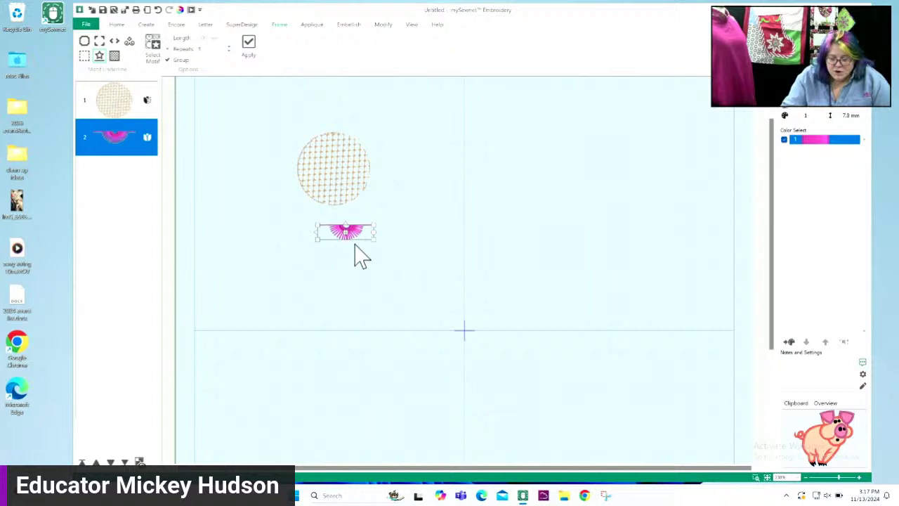
mouse_move(361, 237)
mouse_down()
mouse_move(347, 214)
mouse_move(357, 230)
mouse_up()
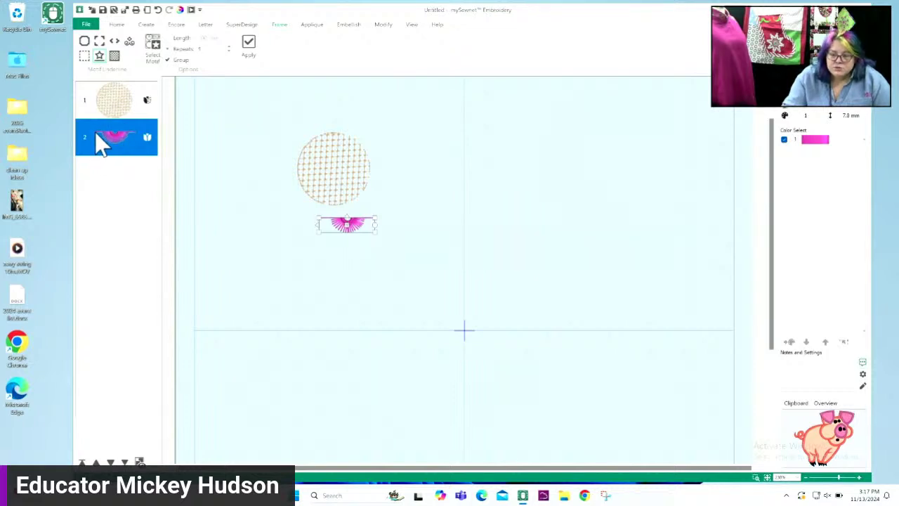
Step: Make two more copies of the magenta motif, placing one directly below the original and the other farther down to its left
click(116, 24)
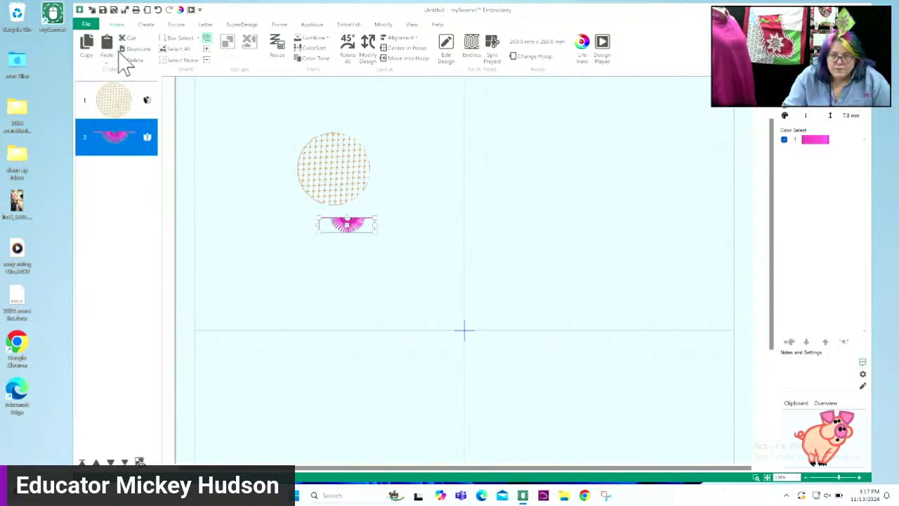
click(83, 51)
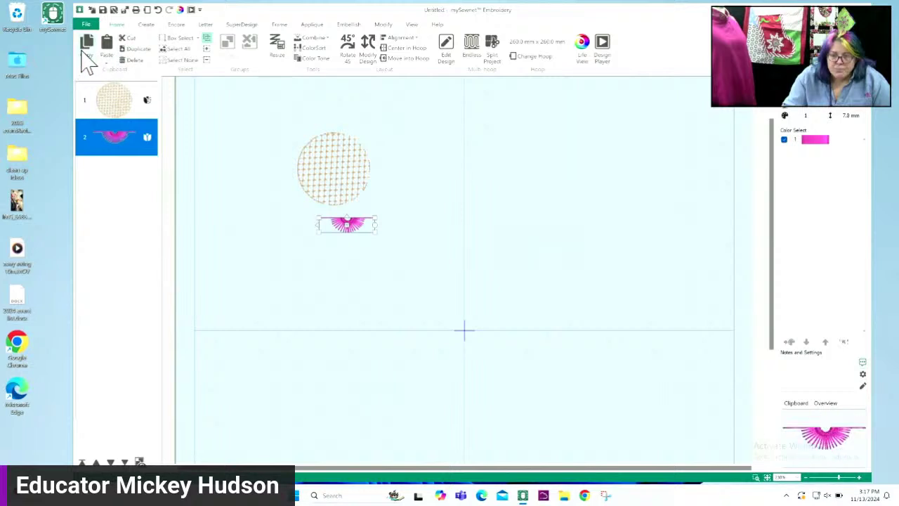
click(105, 50)
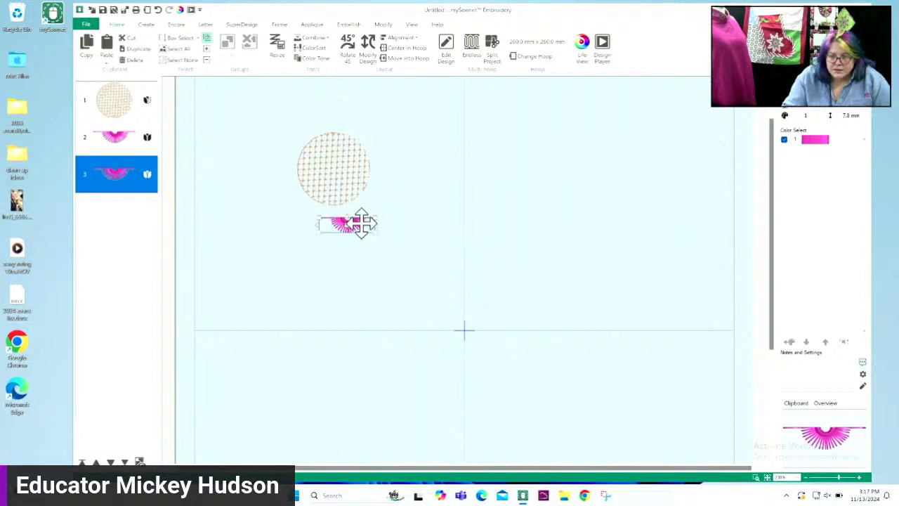
drag(364, 222, 367, 266)
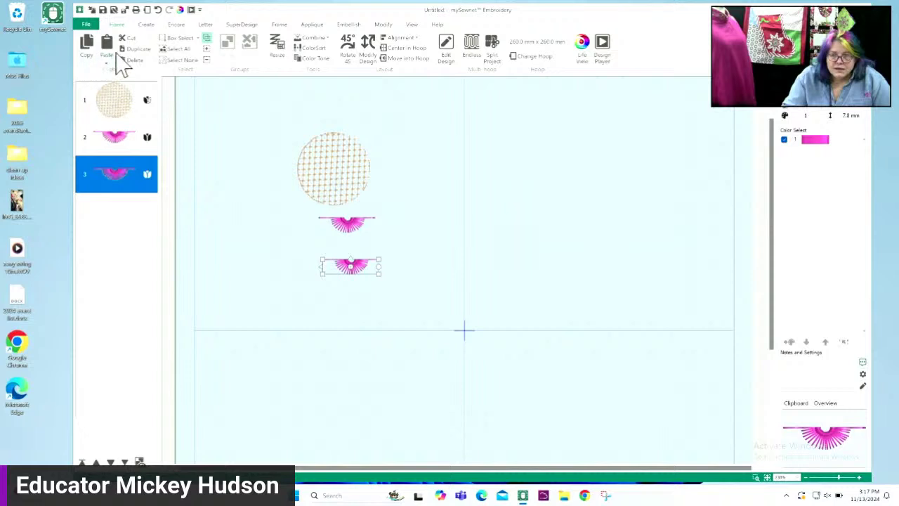
click(135, 49)
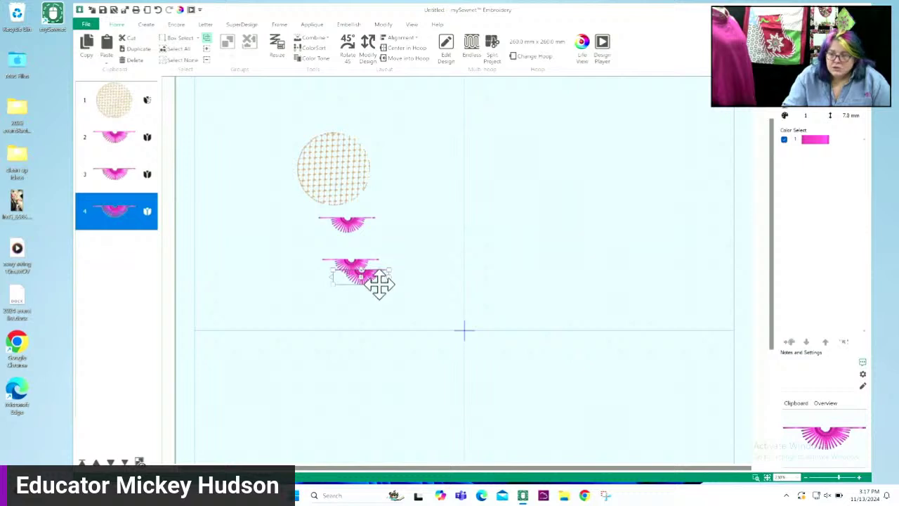
drag(373, 288, 295, 297)
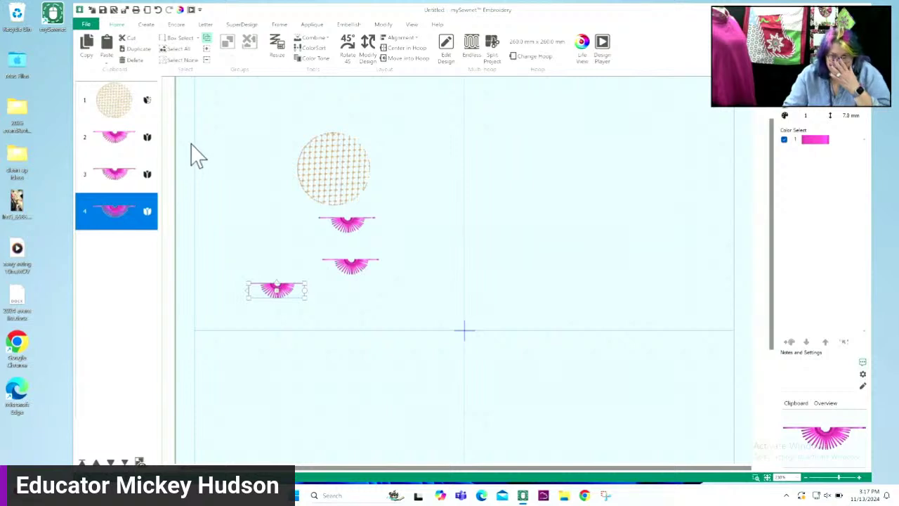
Step: Preview the uppermost motif as a circle Encore with six repeats, cancel the preview, and flip the motif vertically
click(125, 148)
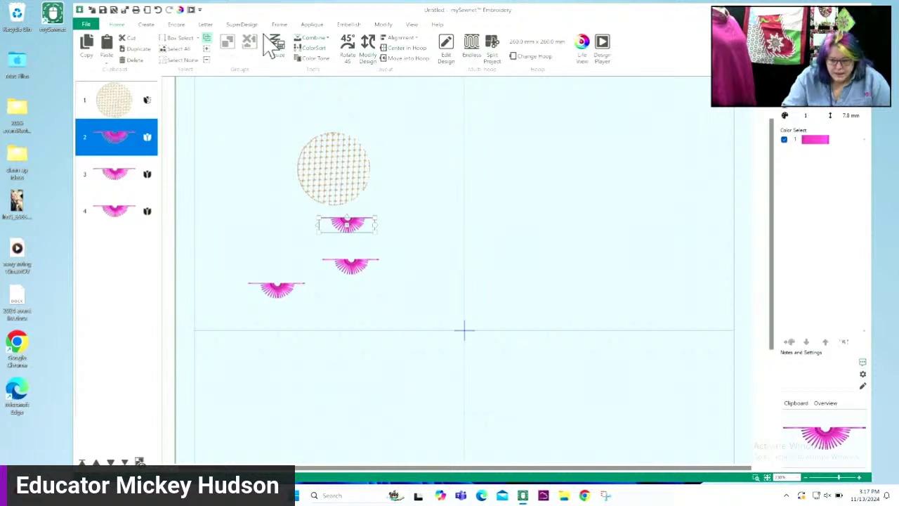
click(175, 26)
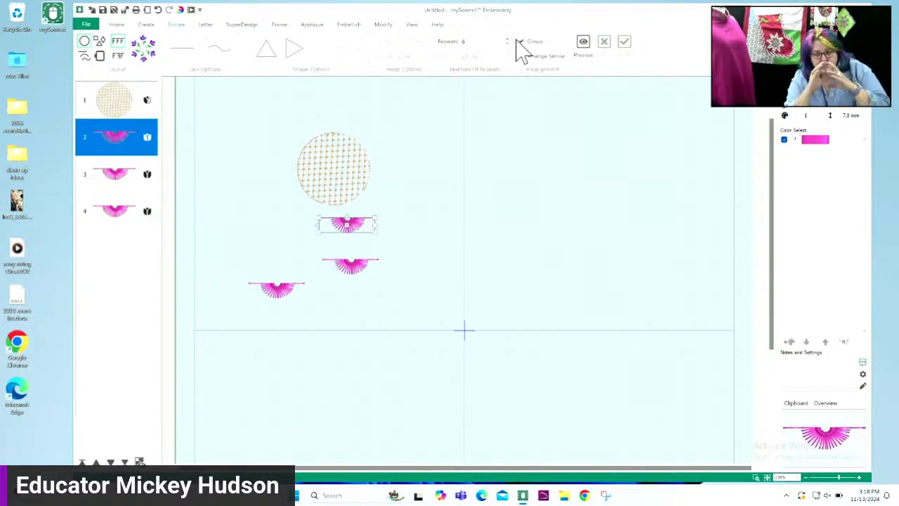
click(584, 51)
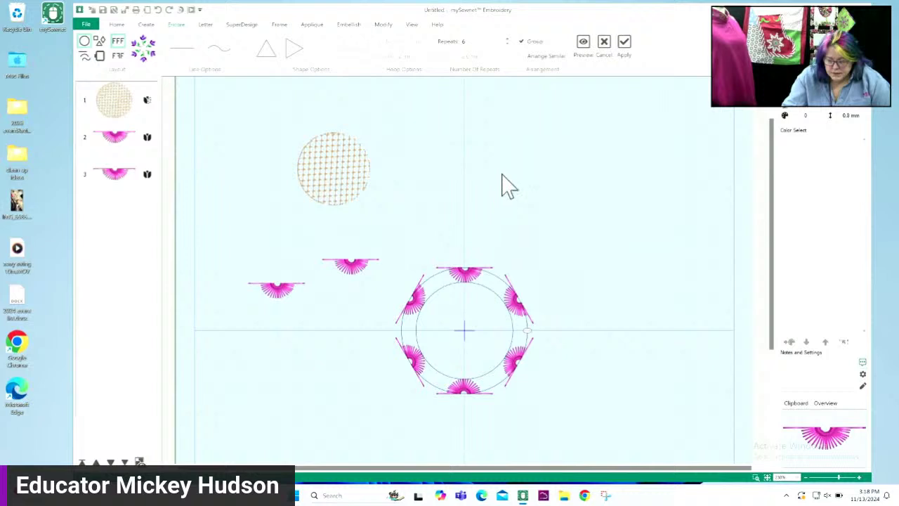
click(606, 58)
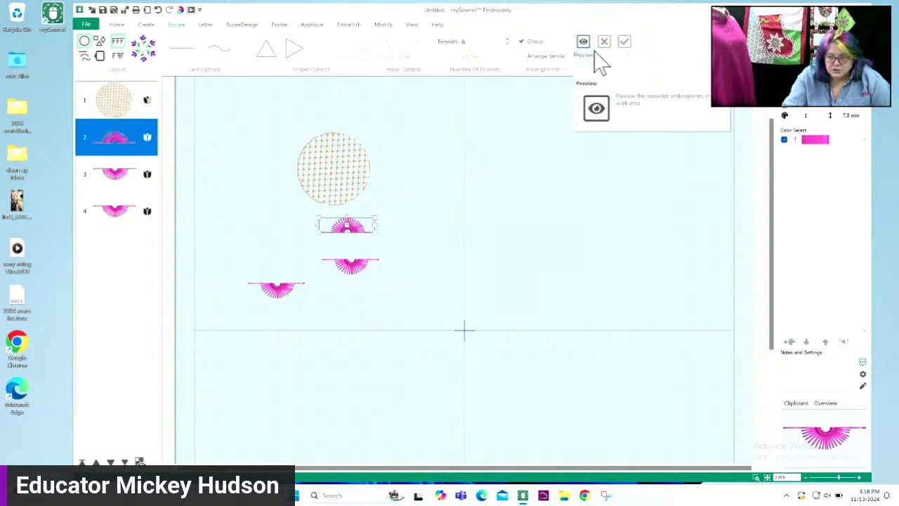
Step: Encore the flipped motif six times in a circle centred on the hold-down shape, shrunk to fit its edge, and deselect the group
click(587, 56)
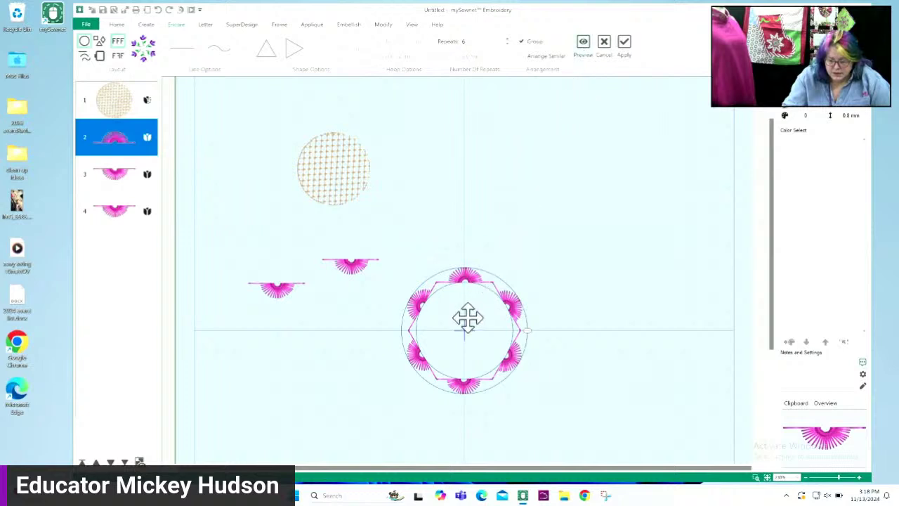
mouse_move(468, 318)
mouse_down()
mouse_move(426, 275)
mouse_move(333, 136)
mouse_move(340, 158)
mouse_up()
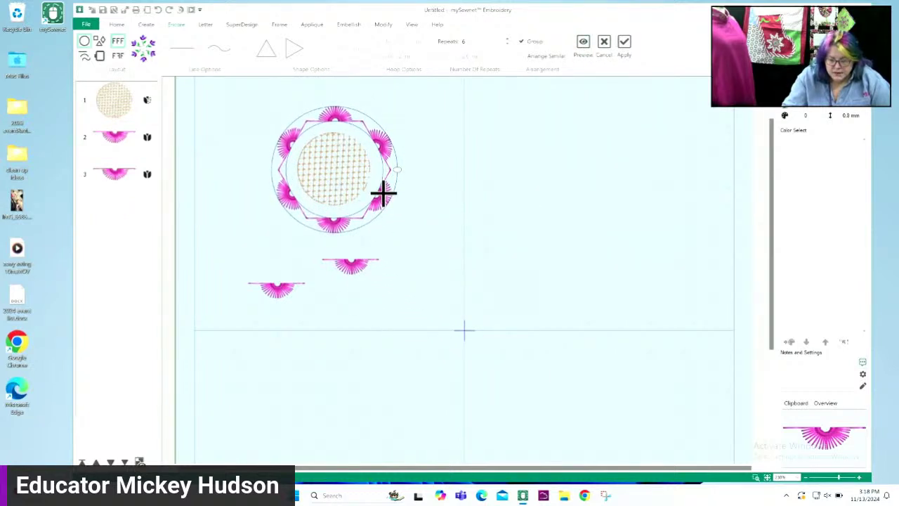
drag(384, 194, 368, 185)
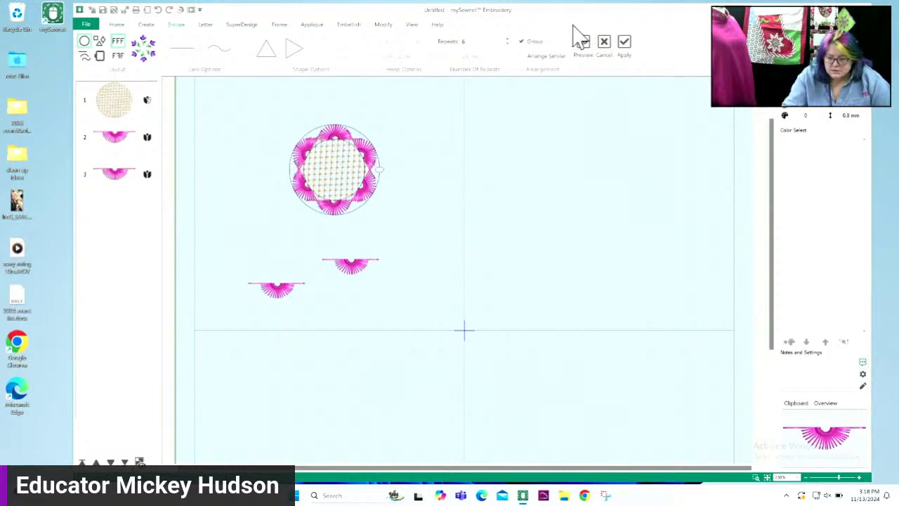
click(624, 43)
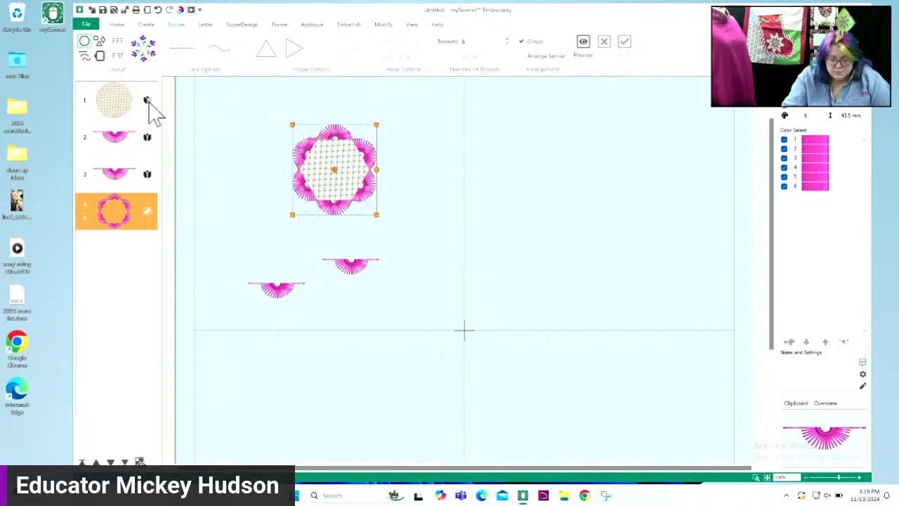
click(450, 153)
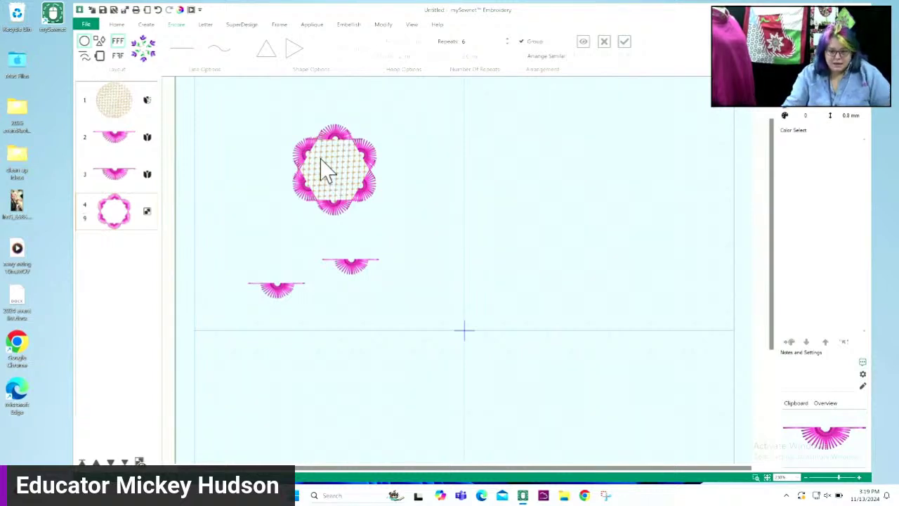
Step: Set the circle Encore to 5 repeats and flip both remaining single motifs vertically
click(110, 149)
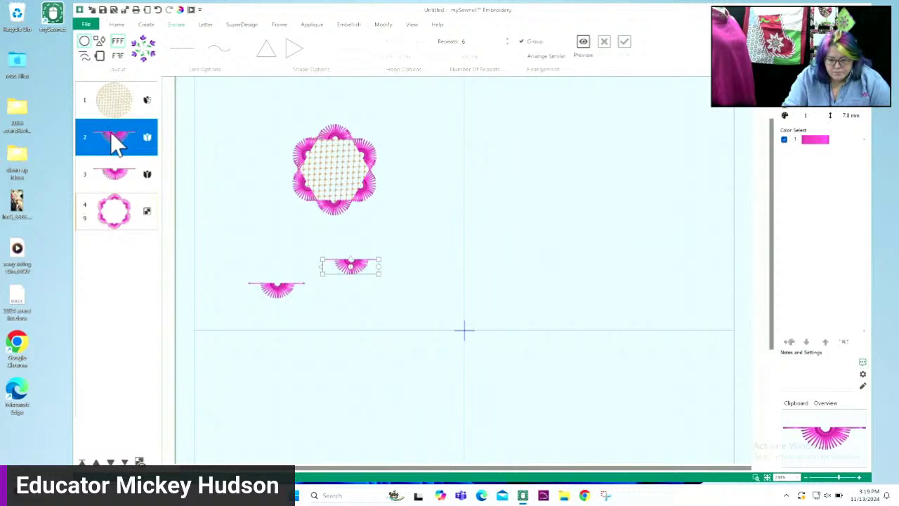
double_click(463, 42)
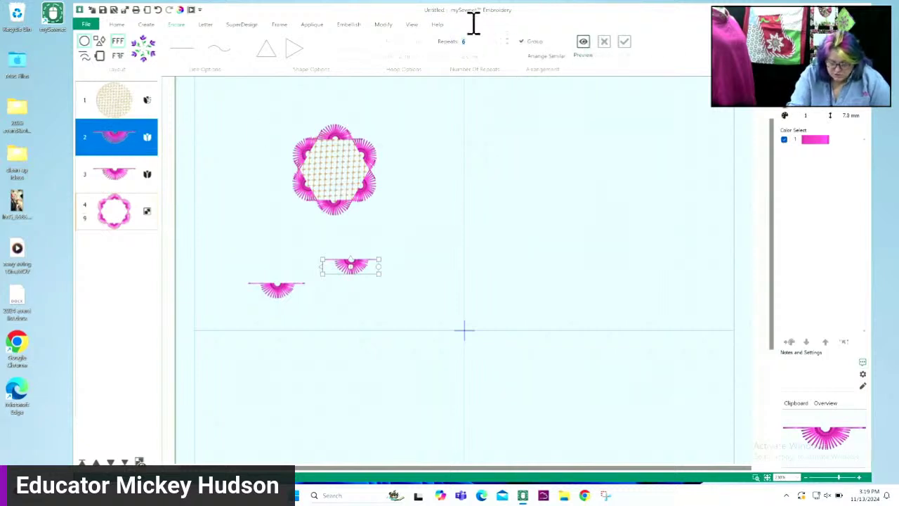
click(583, 53)
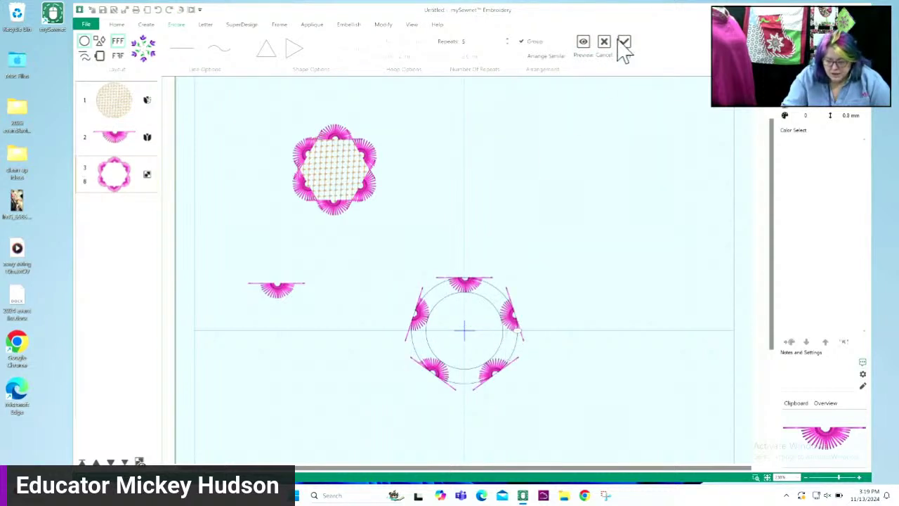
click(608, 48)
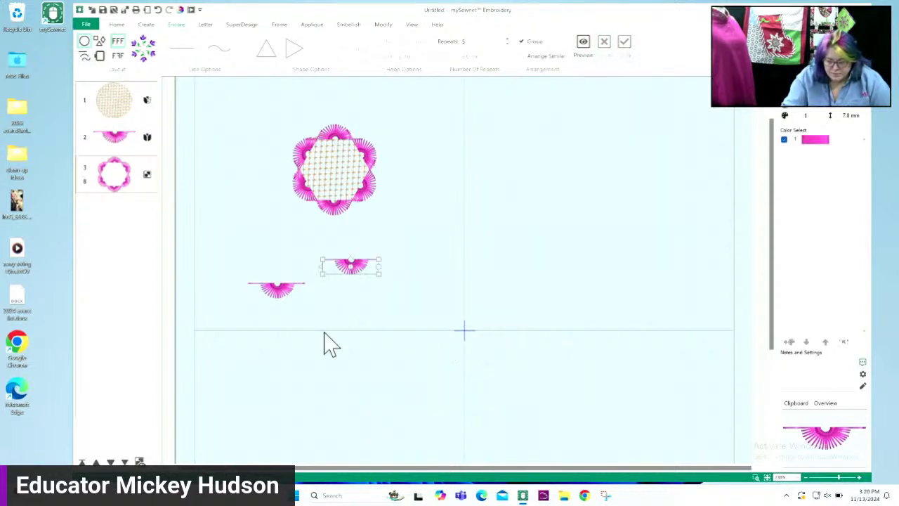
click(352, 273)
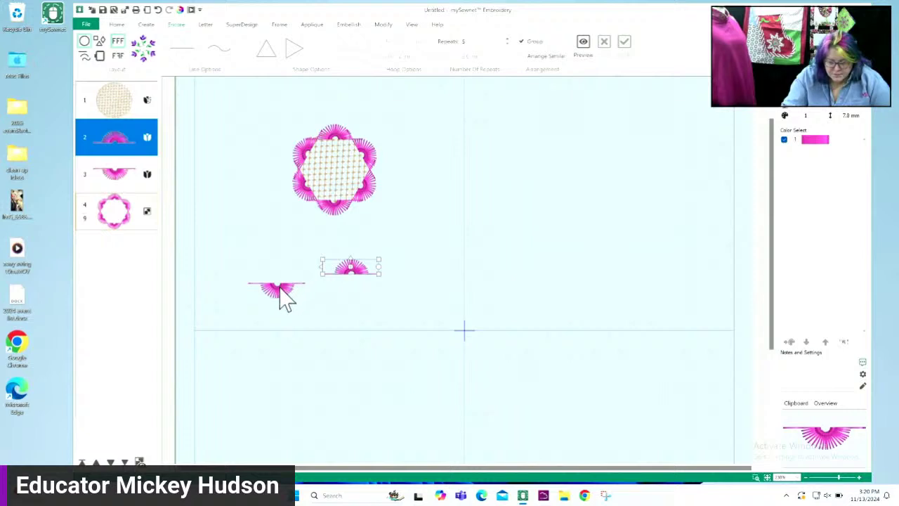
click(281, 294)
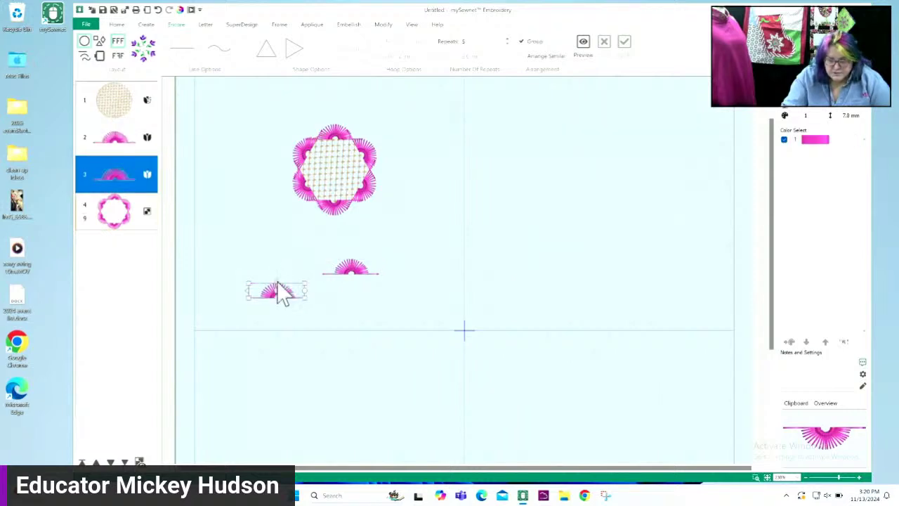
Step: Encore the upper remaining motif five times in a circle centred inside the outer ring of motifs
click(345, 274)
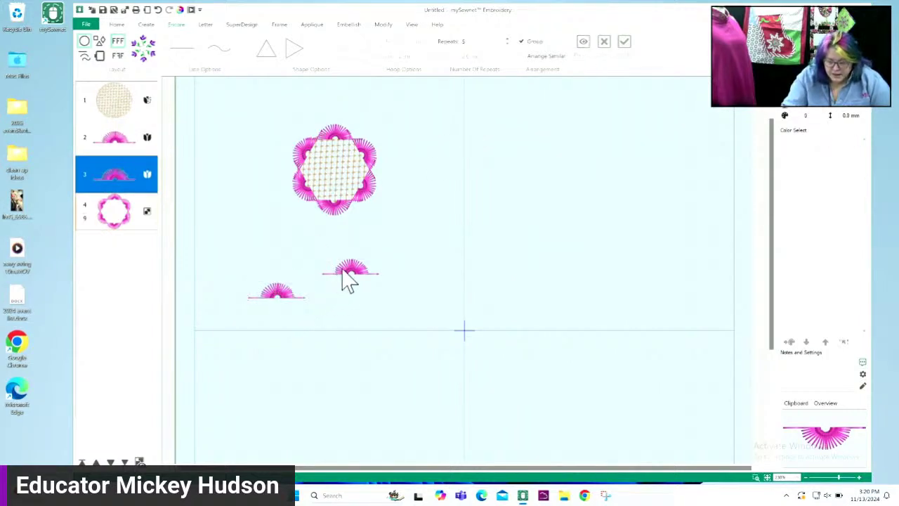
click(582, 51)
drag(484, 342, 338, 173)
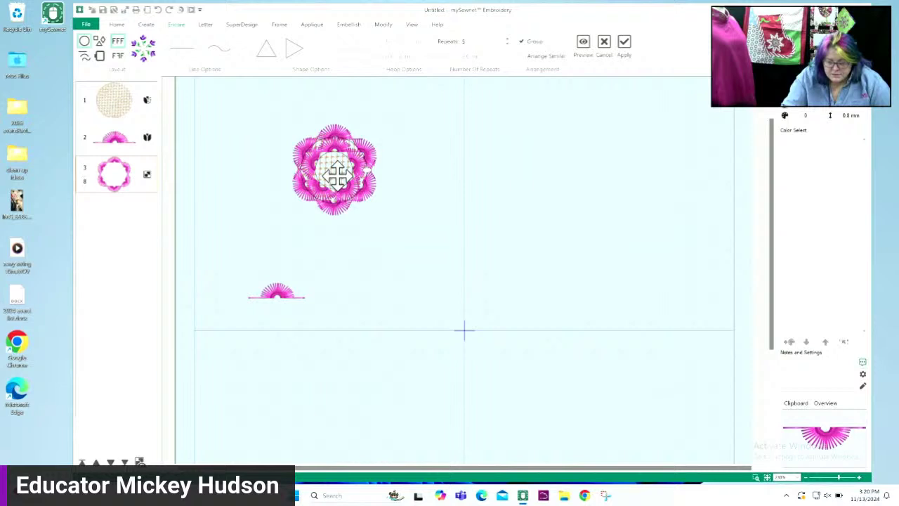
click(625, 43)
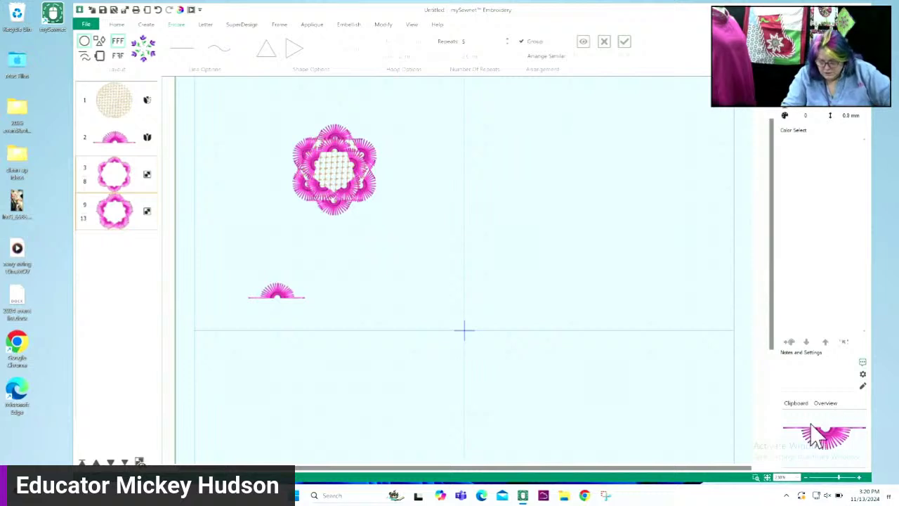
Step: Open the last remaining single motif for stitch-level modification and show its individual stitches close up
click(756, 477)
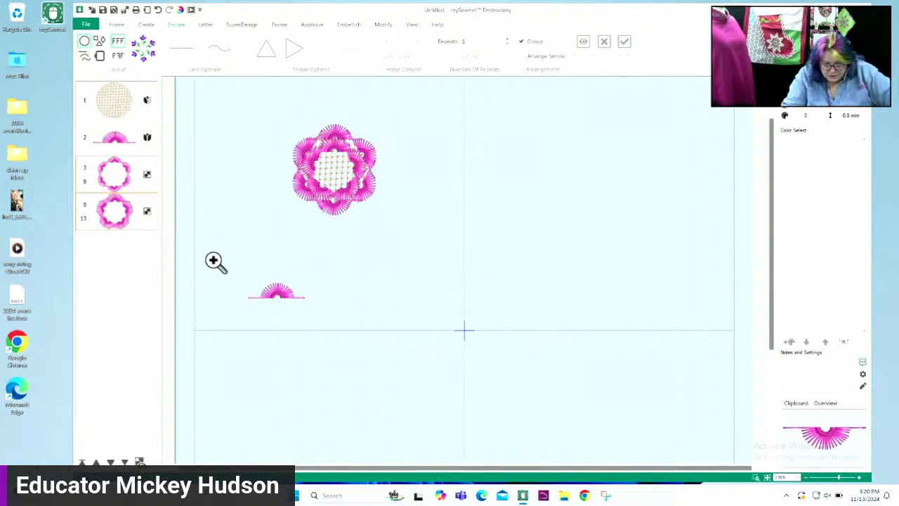
drag(215, 259, 324, 328)
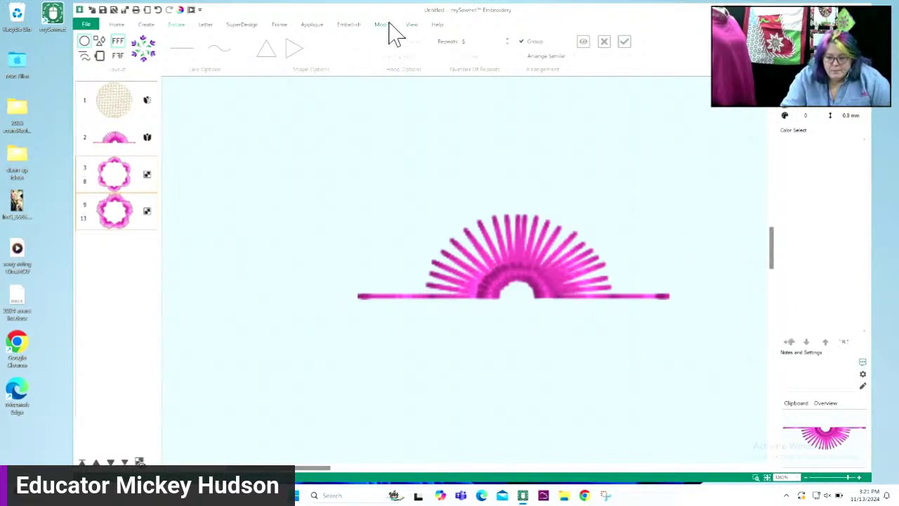
click(104, 135)
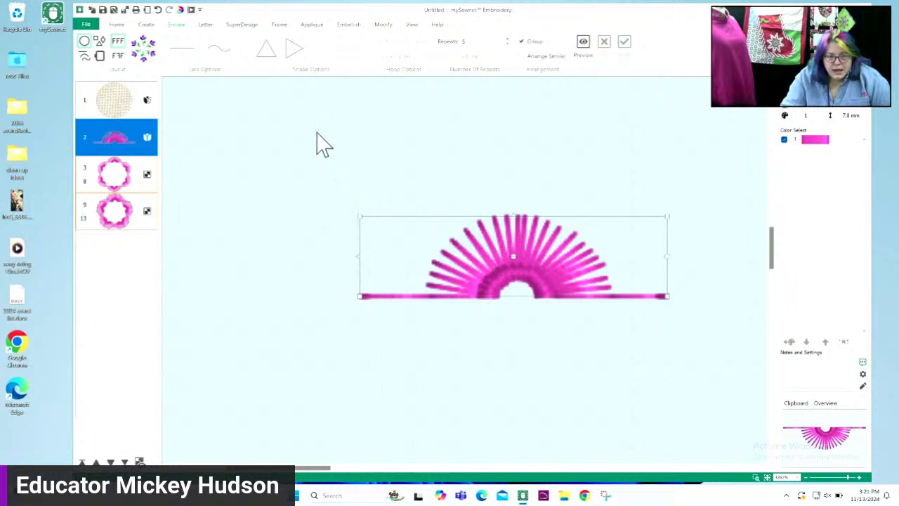
click(384, 26)
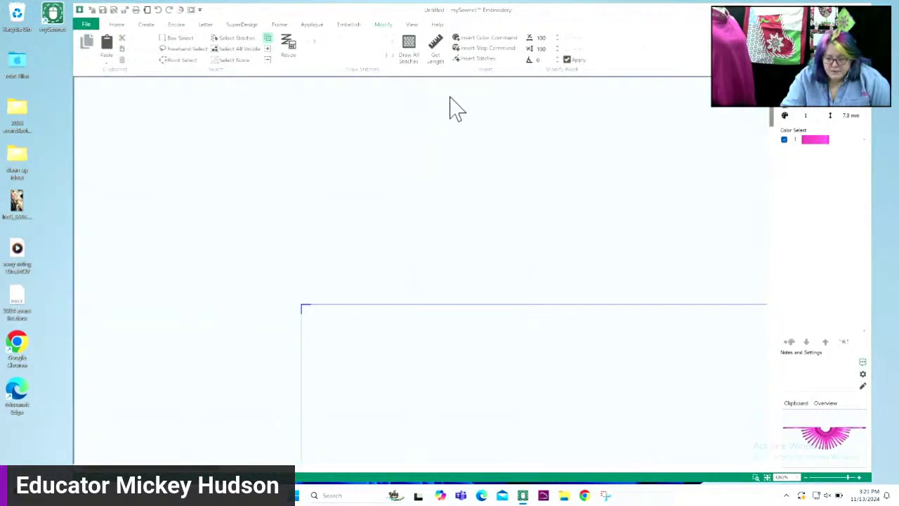
click(766, 477)
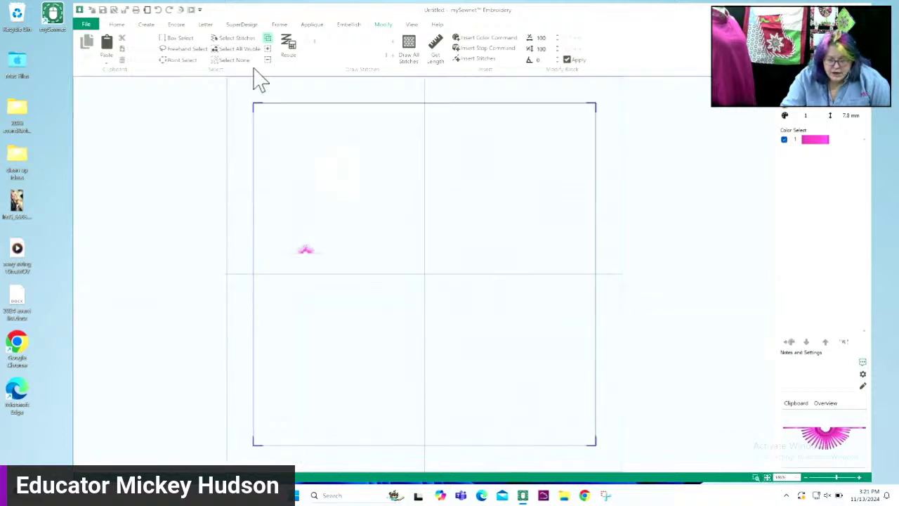
click(756, 478)
drag(261, 236, 343, 276)
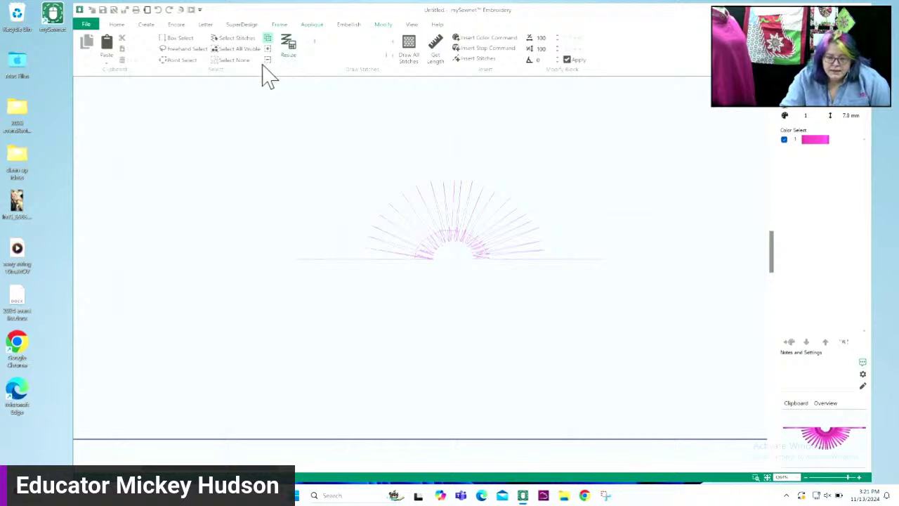
Step: Try to cut the box-selected stitches at the left end of the straight line beneath the motif
click(172, 38)
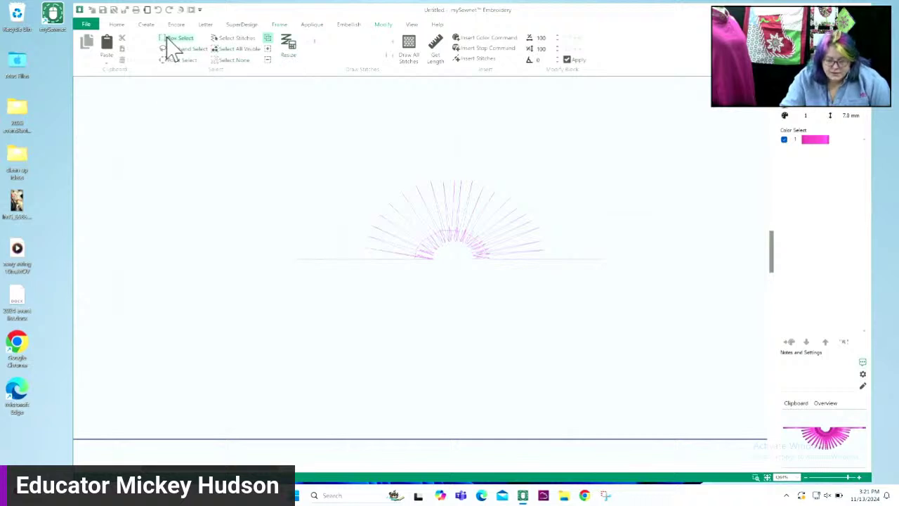
drag(280, 241, 306, 265)
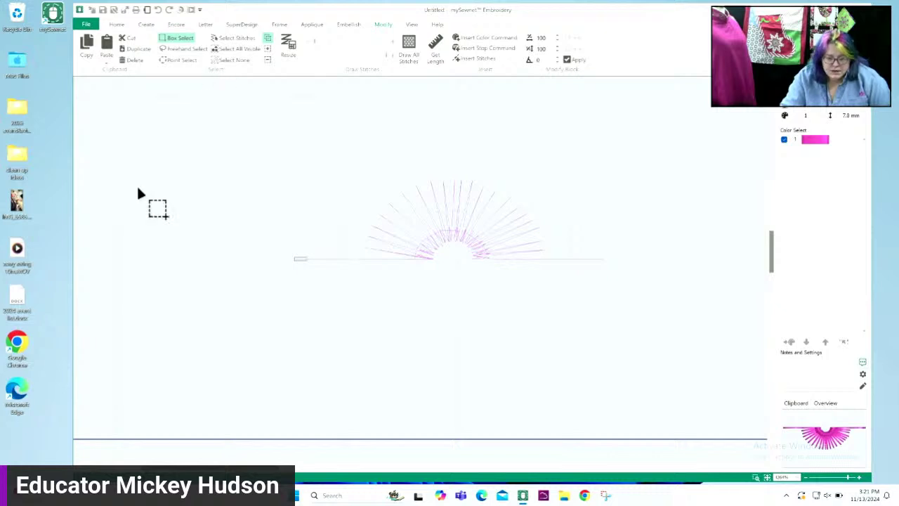
click(119, 37)
Step: Rotate the whole motif by 45 degrees so its straight line runs diagonally
click(116, 25)
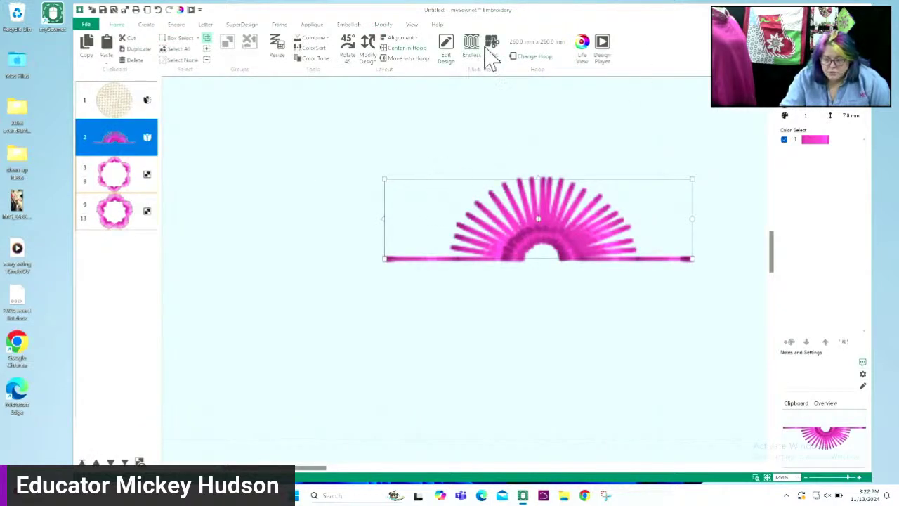
click(369, 50)
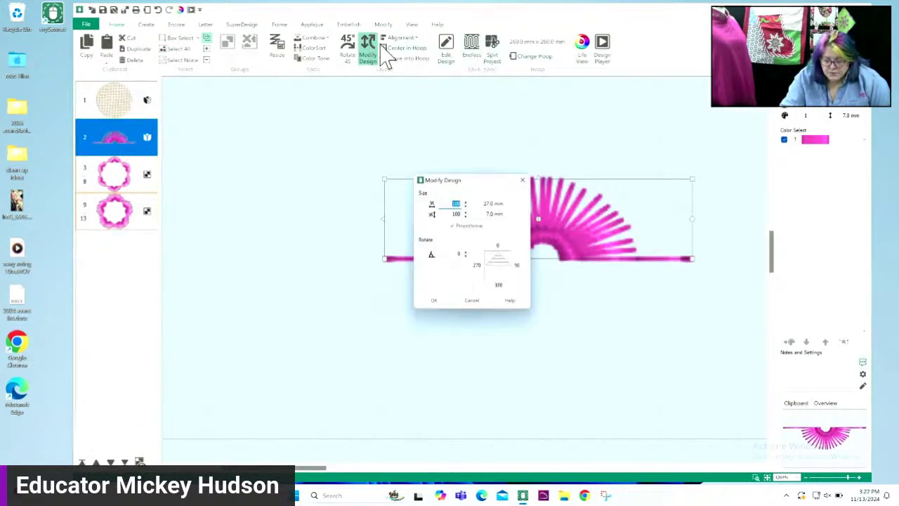
click(472, 301)
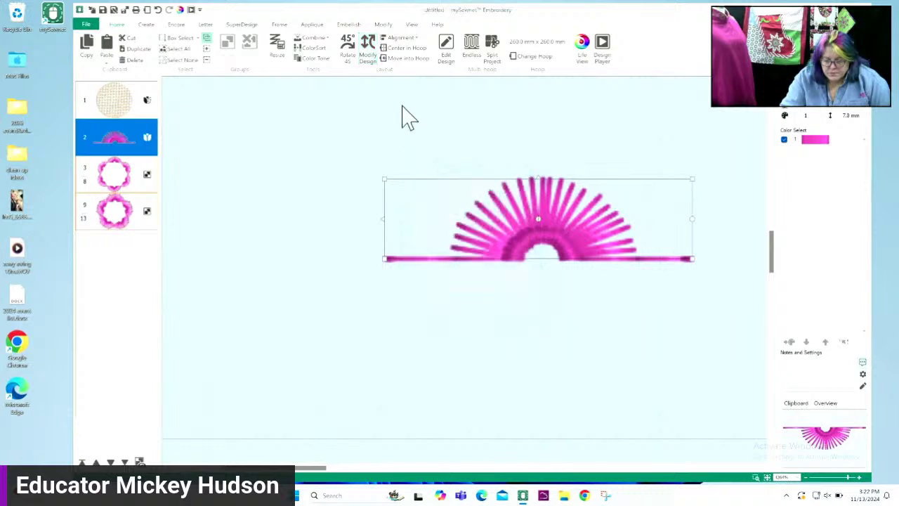
click(347, 55)
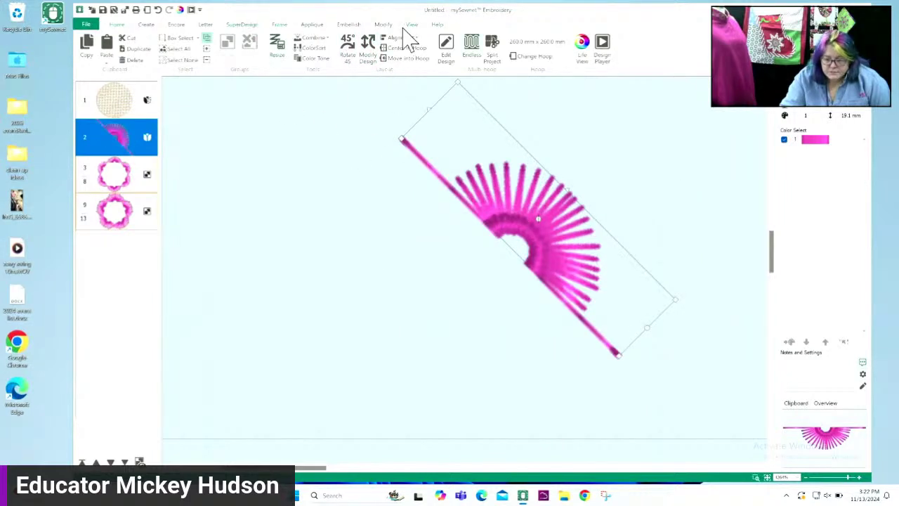
Step: Delete the straight line stitches that extend past the upper end of the rotated motif in stitch-level modification
click(383, 25)
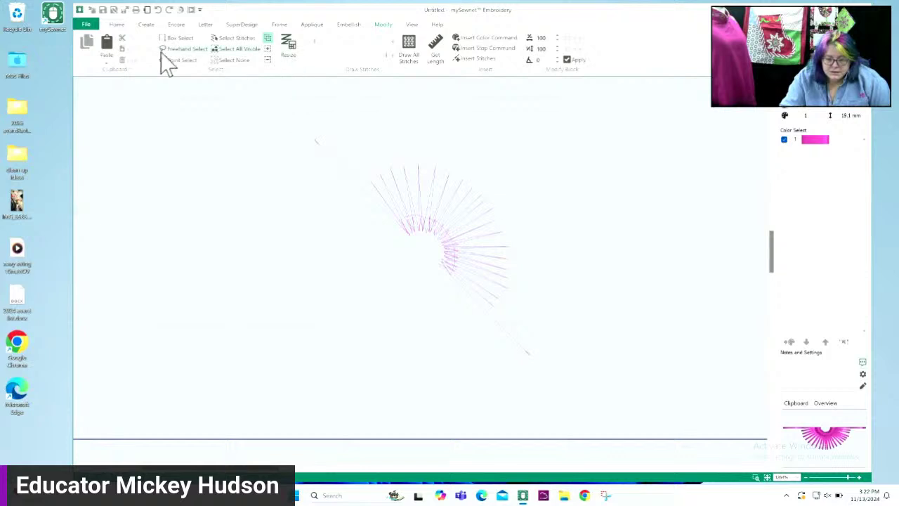
click(176, 39)
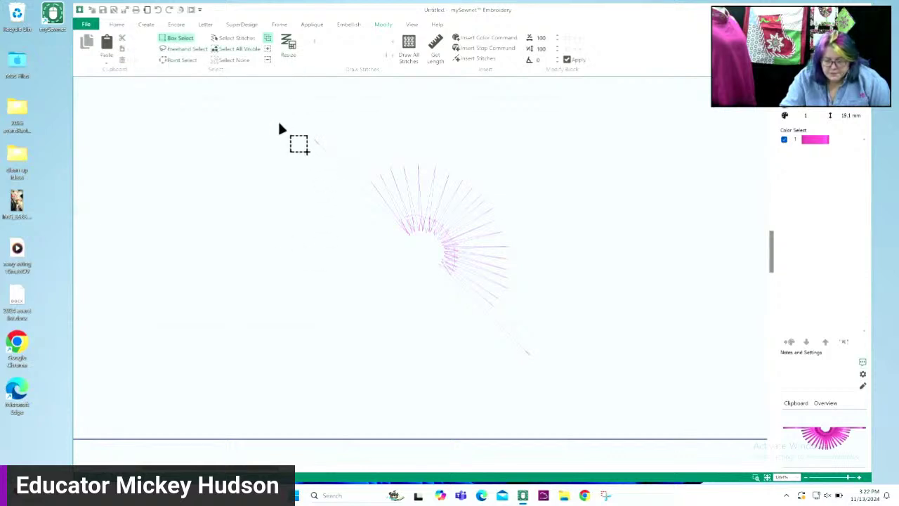
drag(288, 119, 340, 166)
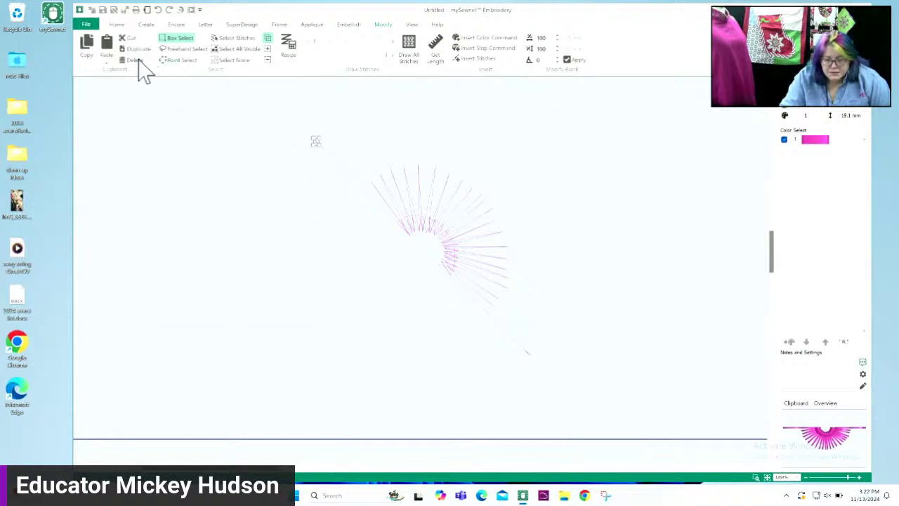
click(139, 61)
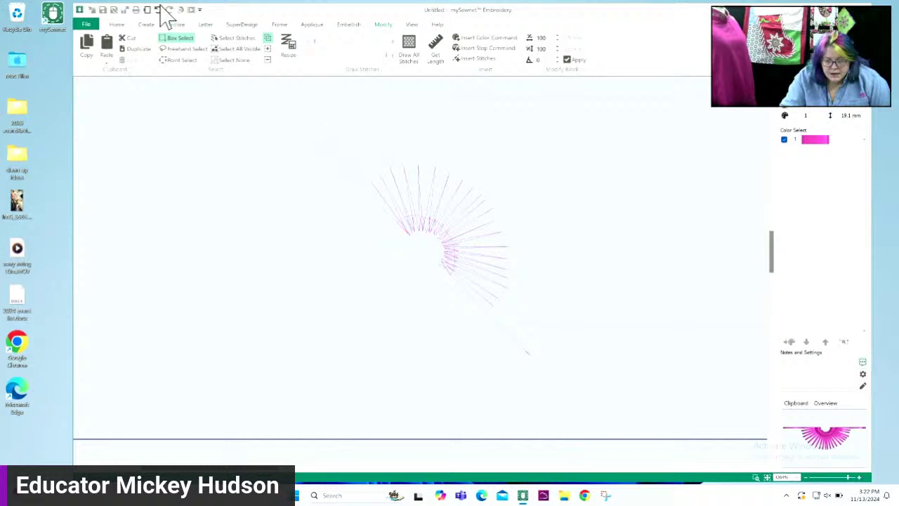
click(216, 38)
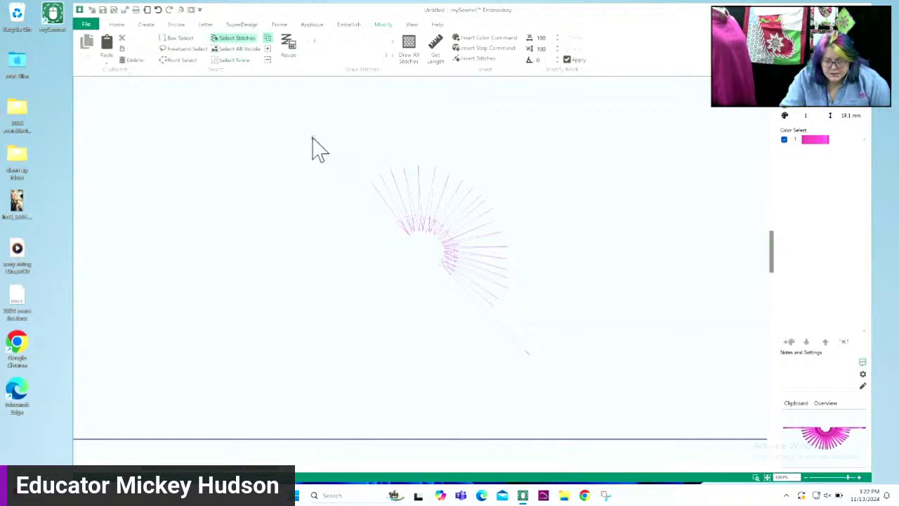
click(360, 187)
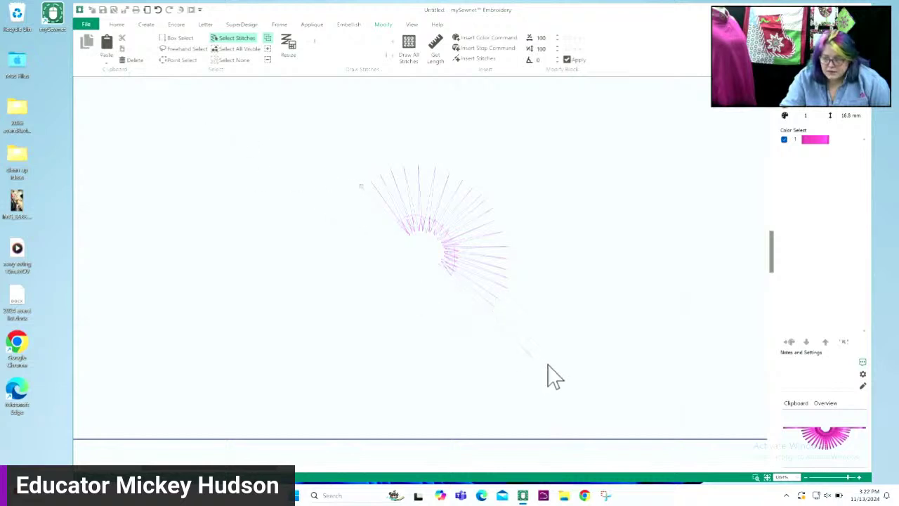
Step: Delete the remaining straight line stitches beyond the lower end of the rotated motif
click(180, 40)
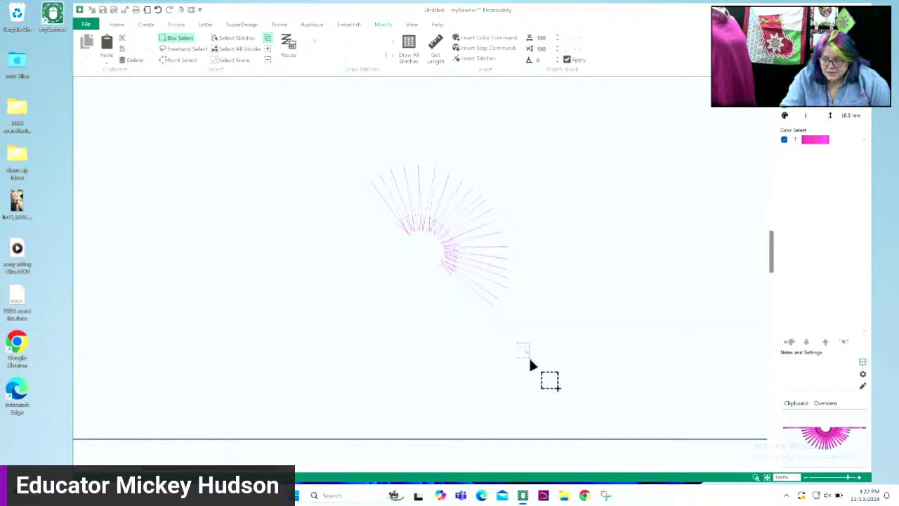
drag(531, 361, 537, 366)
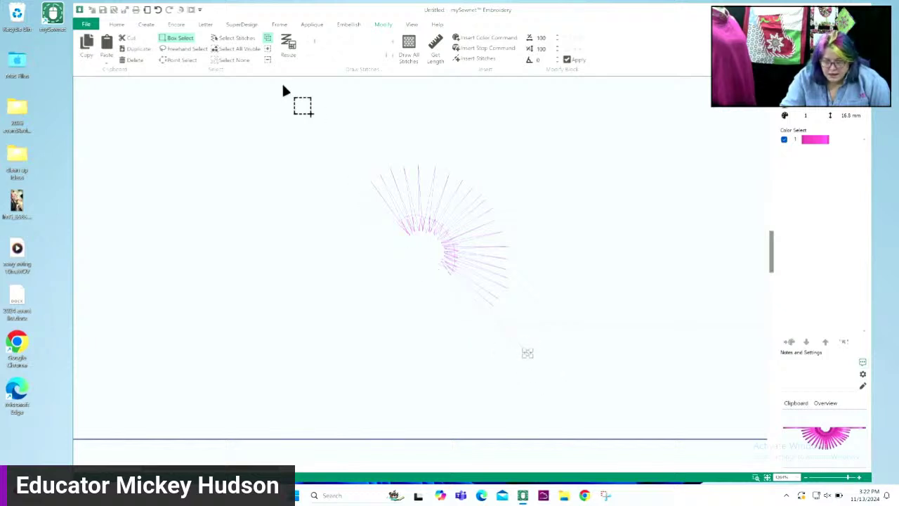
click(130, 60)
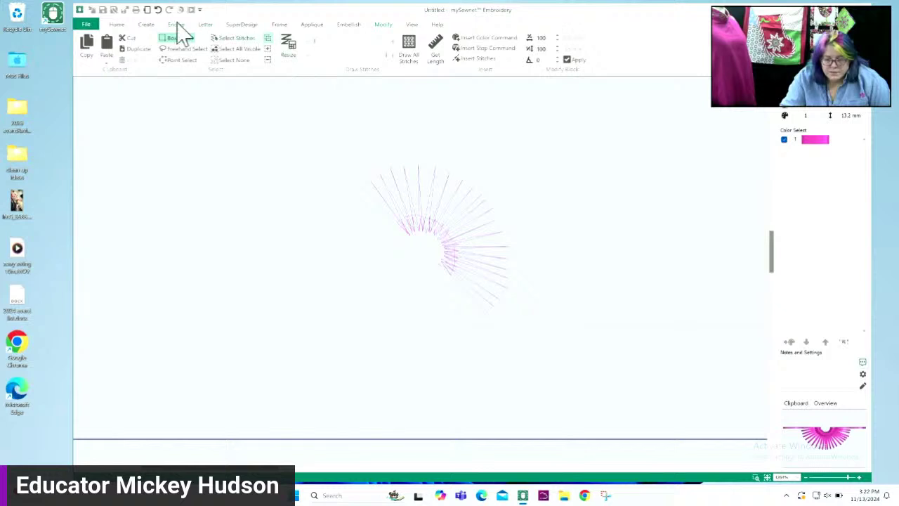
Step: Rotate the trimmed motif back until its flat edge is horizontal, and deselect it
click(117, 26)
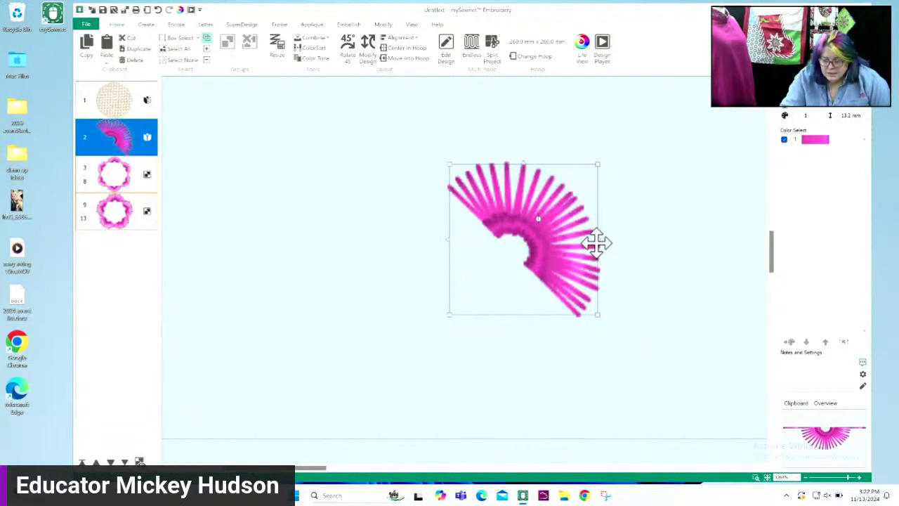
drag(596, 244, 527, 191)
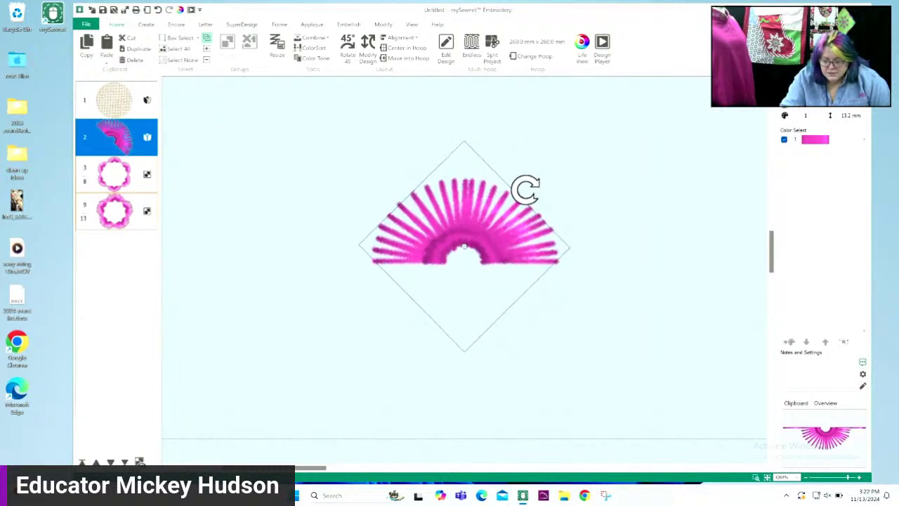
click(696, 271)
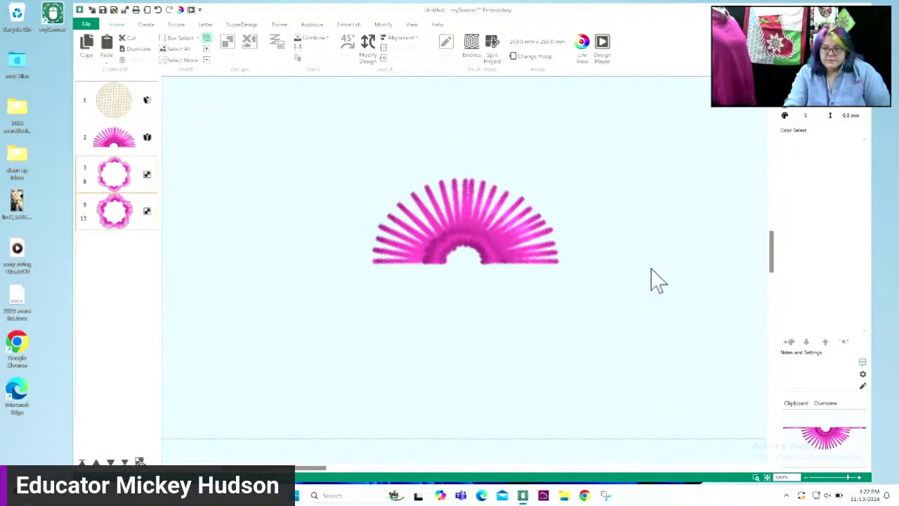
Step: Set the circle Encore to 4 repeats for the trimmed motif, preview the arrangement and cancel the preview
click(768, 477)
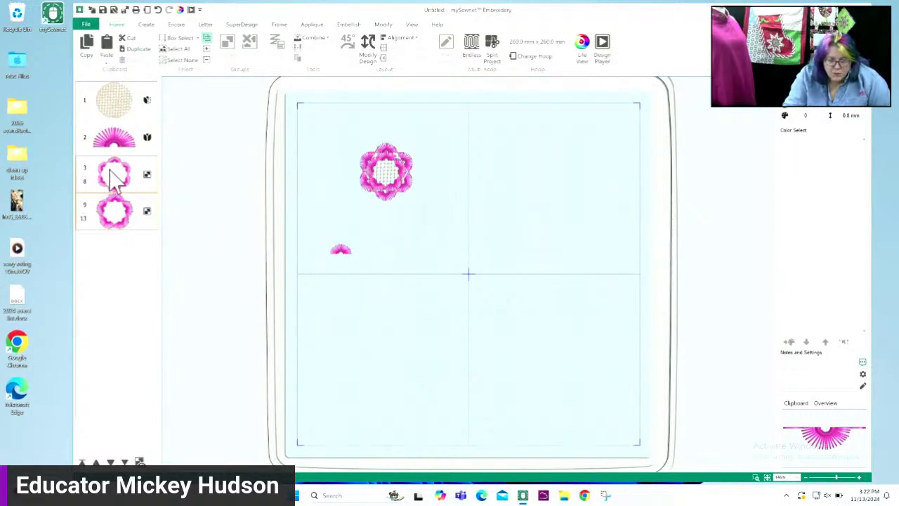
click(109, 130)
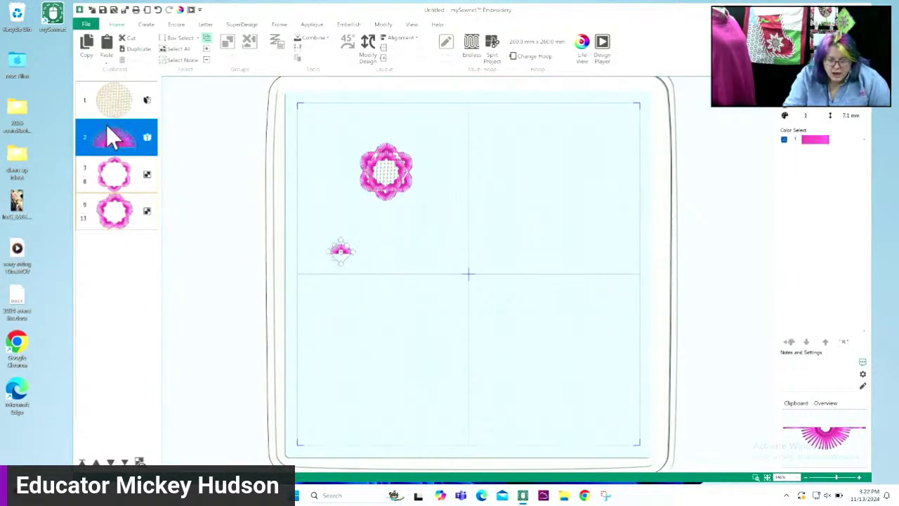
click(176, 25)
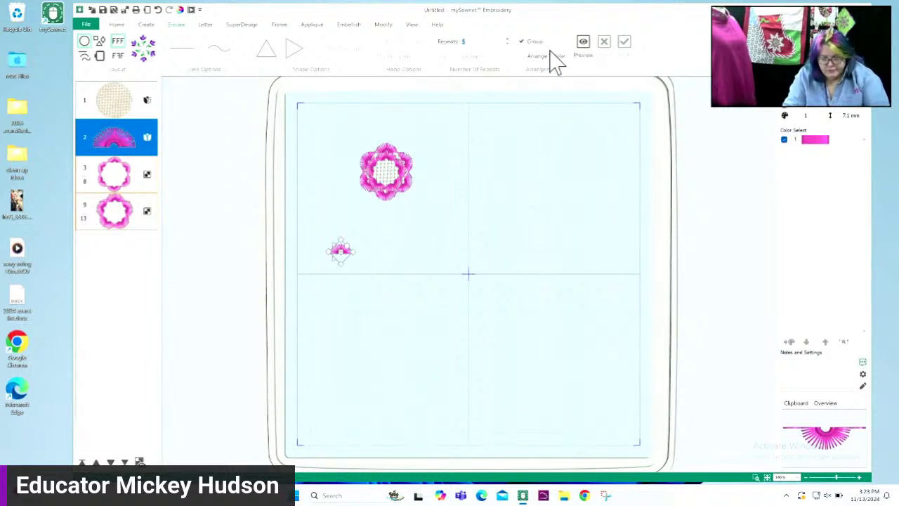
key(Down)
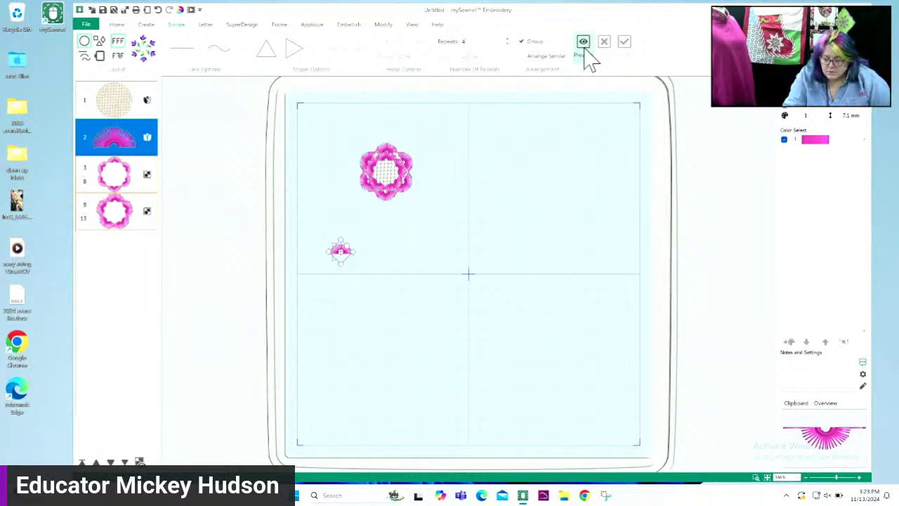
click(584, 45)
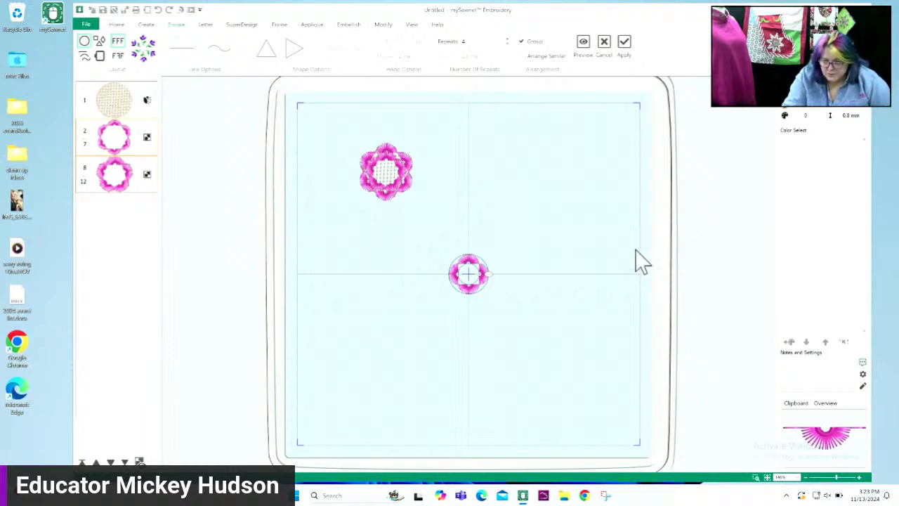
click(602, 46)
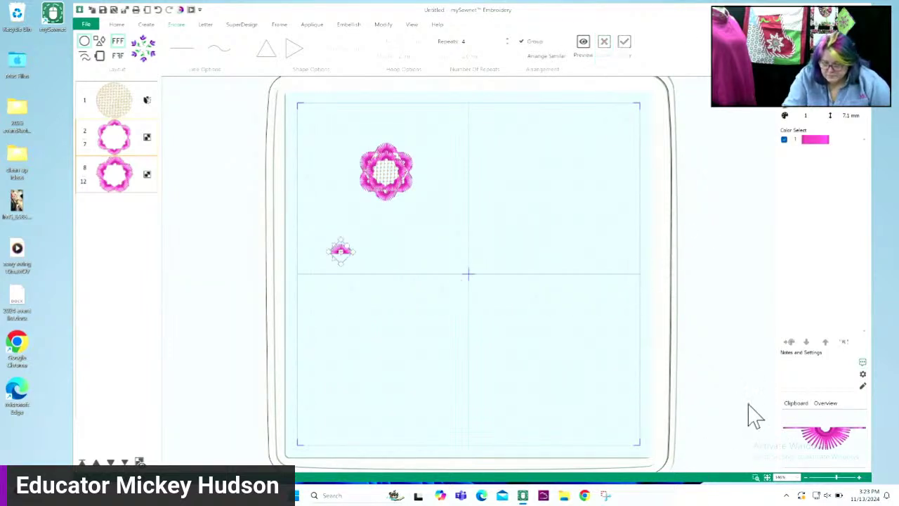
Step: Move the trimmed single motif up beside the two-ring flower
click(756, 477)
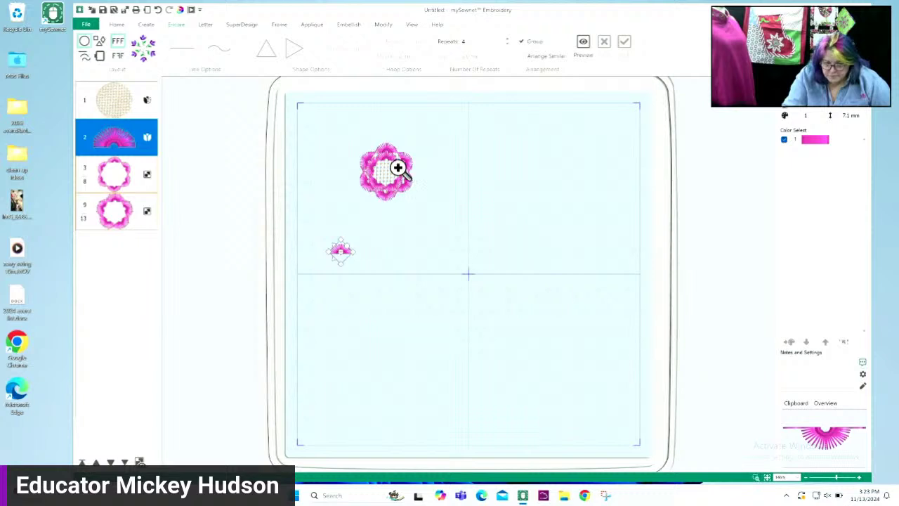
drag(304, 129, 473, 290)
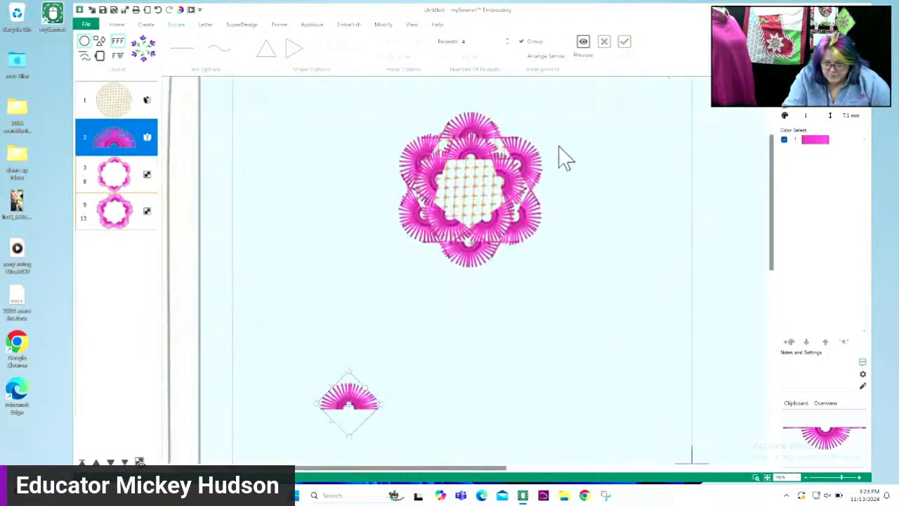
drag(353, 363, 333, 227)
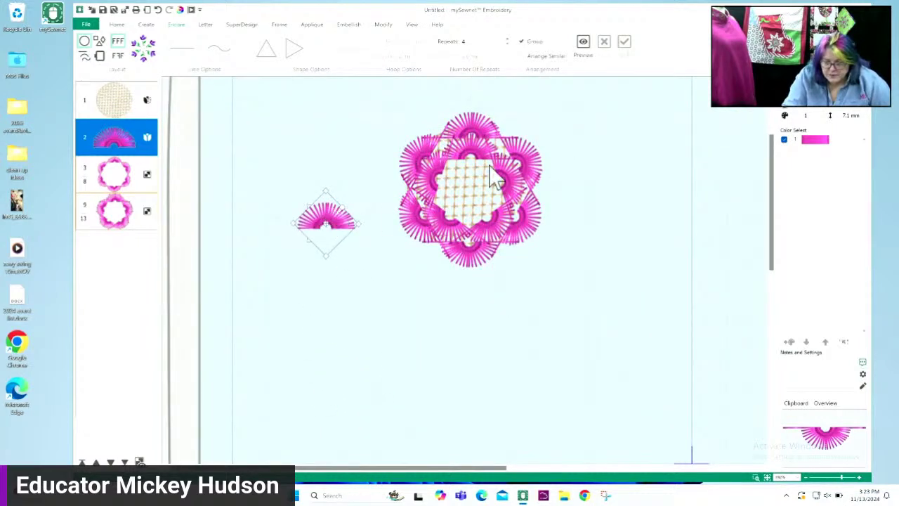
Step: Encore the trimmed motif four times in a circle centred inside the flower's inner ring, shrunk to leave a small central opening
click(586, 58)
key(Delete)
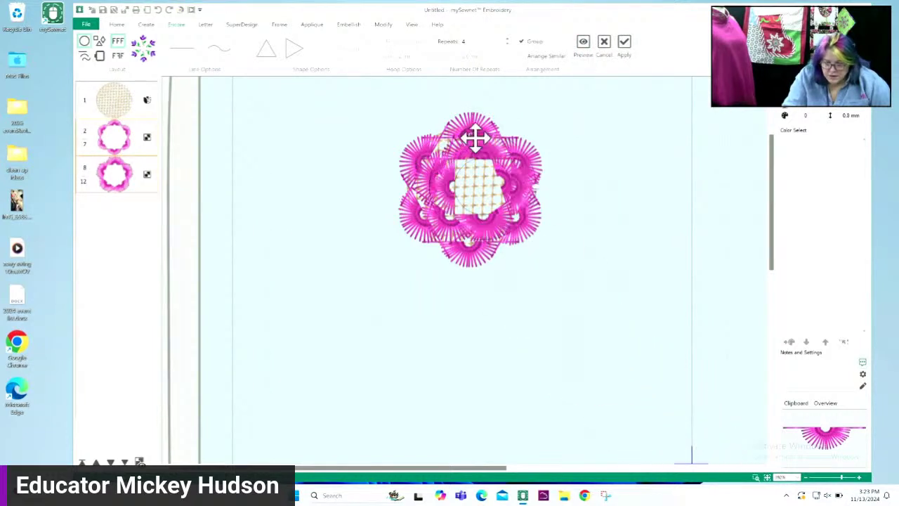
drag(483, 167, 471, 188)
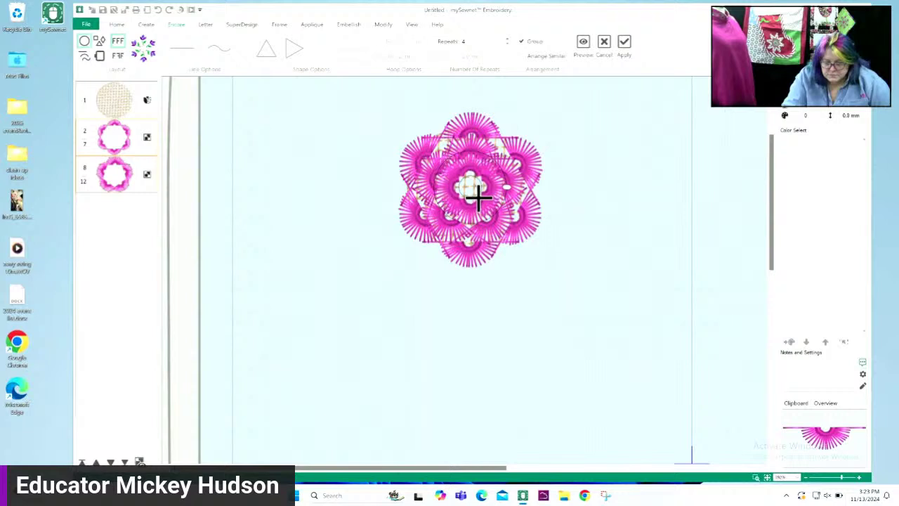
drag(456, 175, 466, 184)
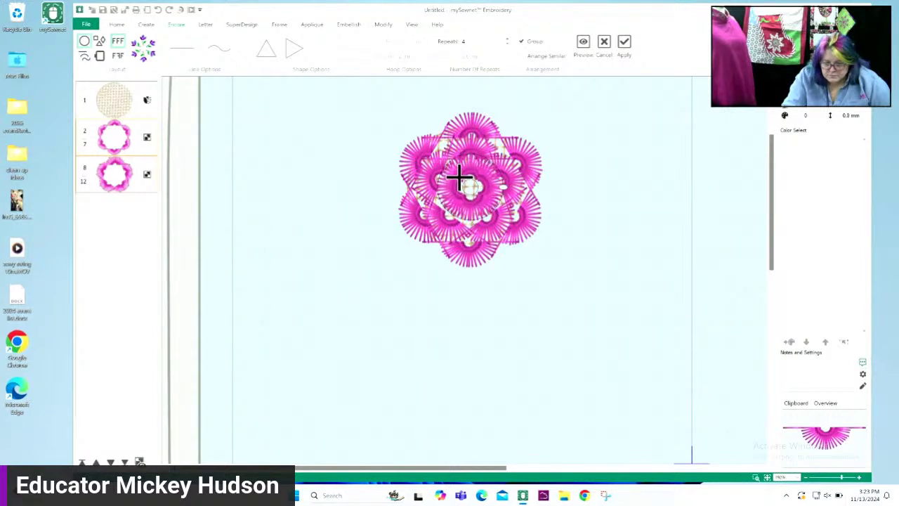
click(628, 47)
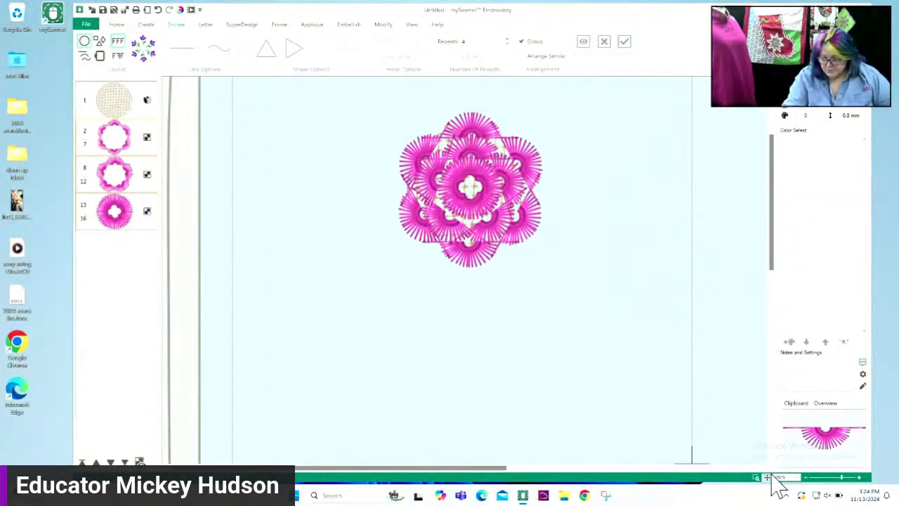
Step: Browse the Flowers and Leaves category of the SuperDesigns with the whole hoop in view
click(768, 477)
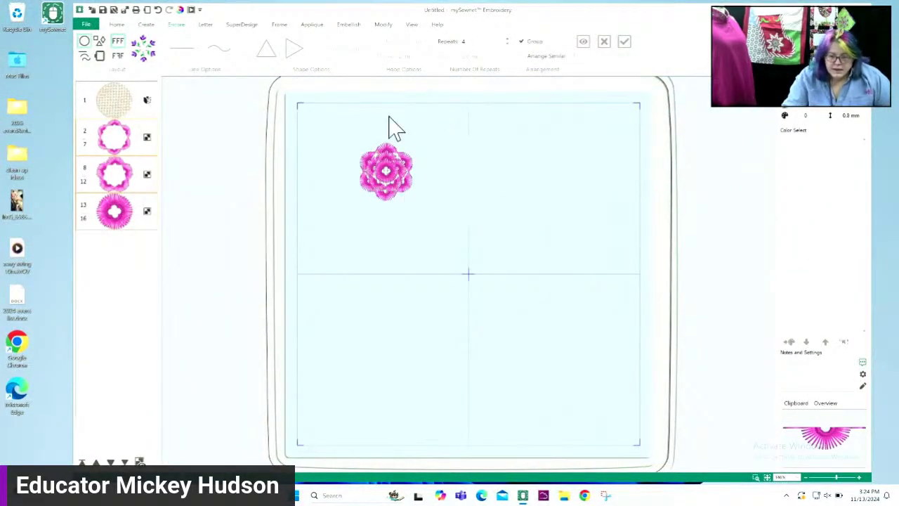
click(243, 26)
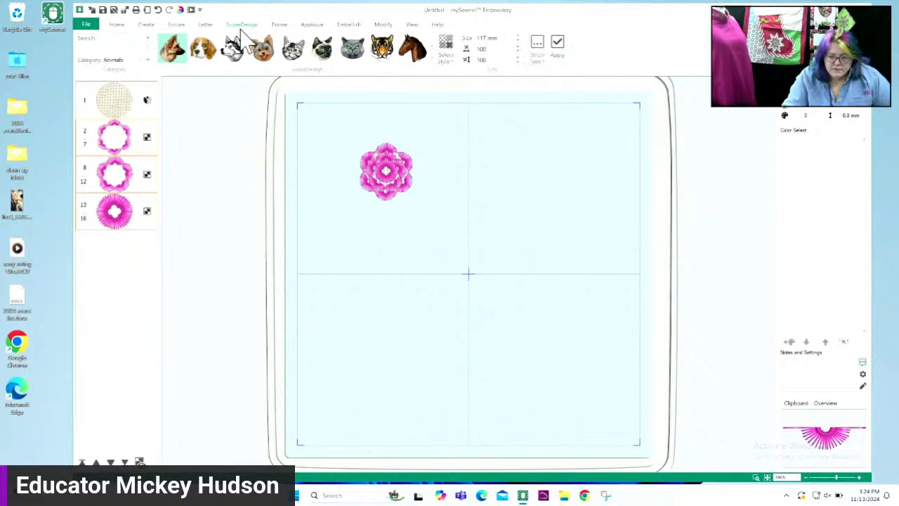
click(145, 62)
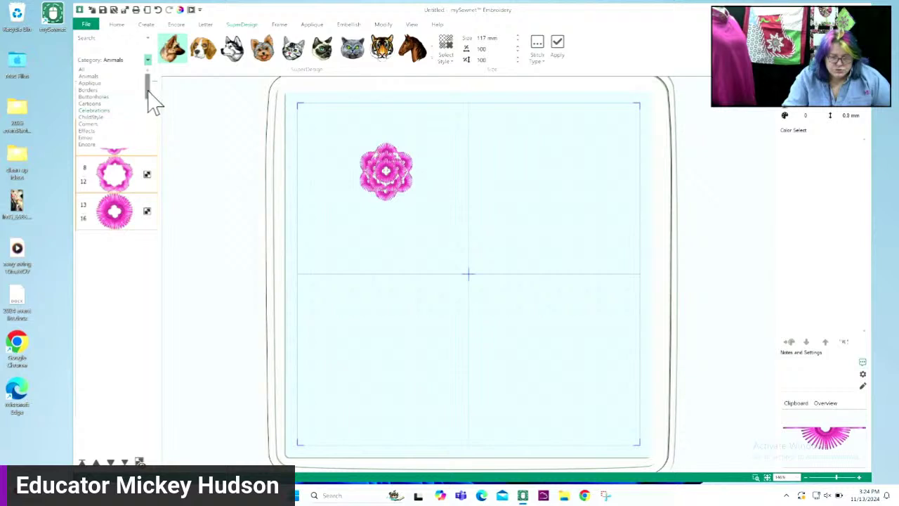
scroll(148, 105, down, 2)
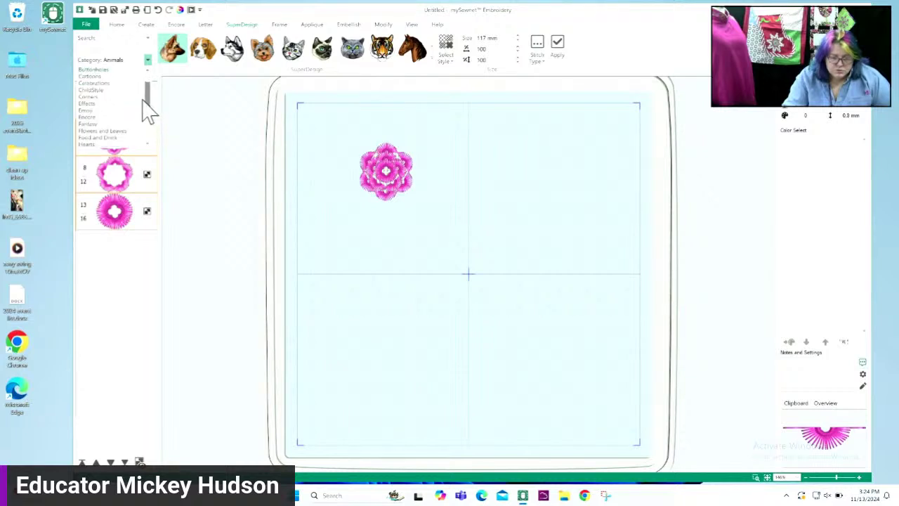
click(98, 131)
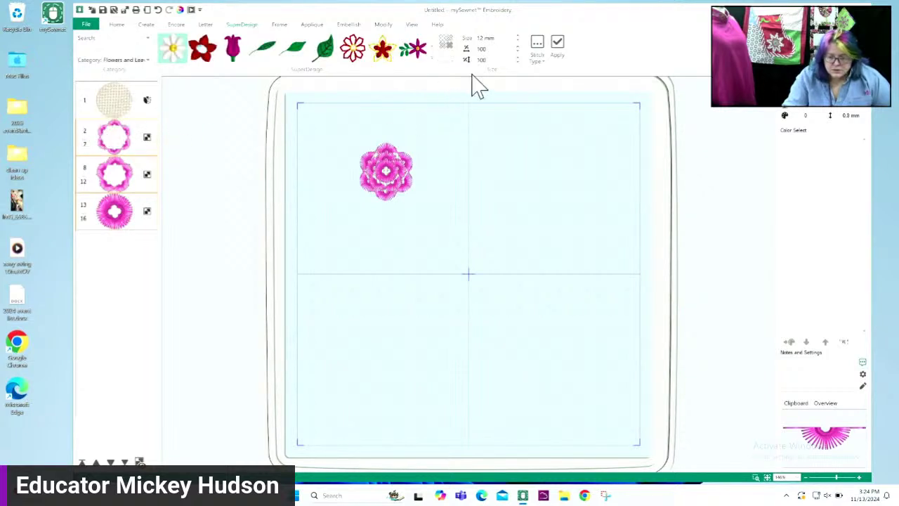
click(432, 60)
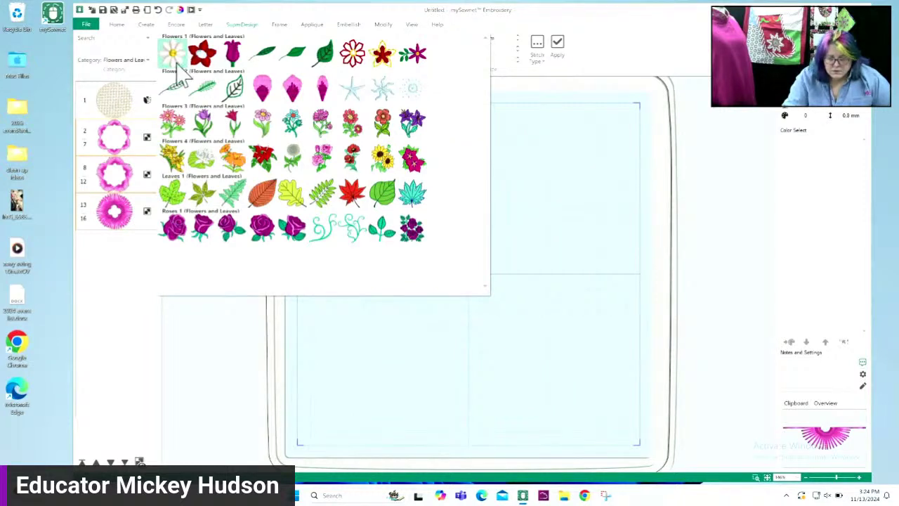
click(145, 61)
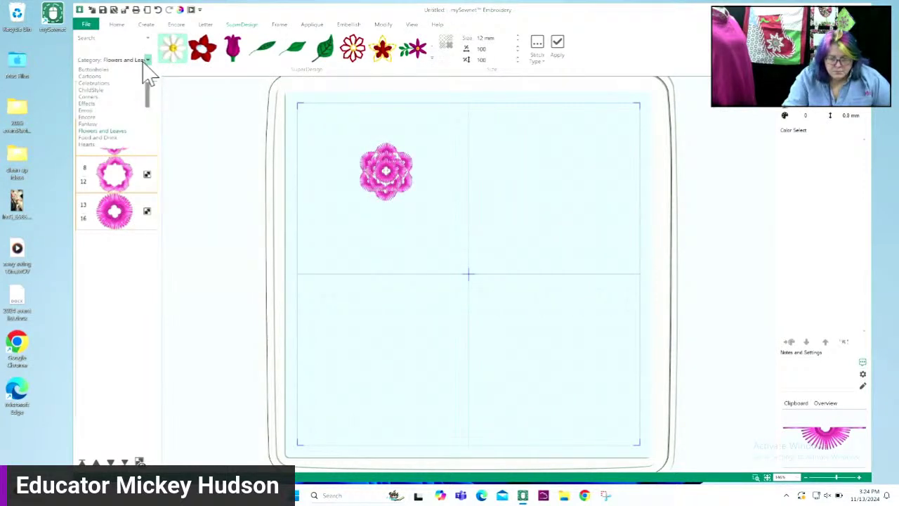
click(128, 60)
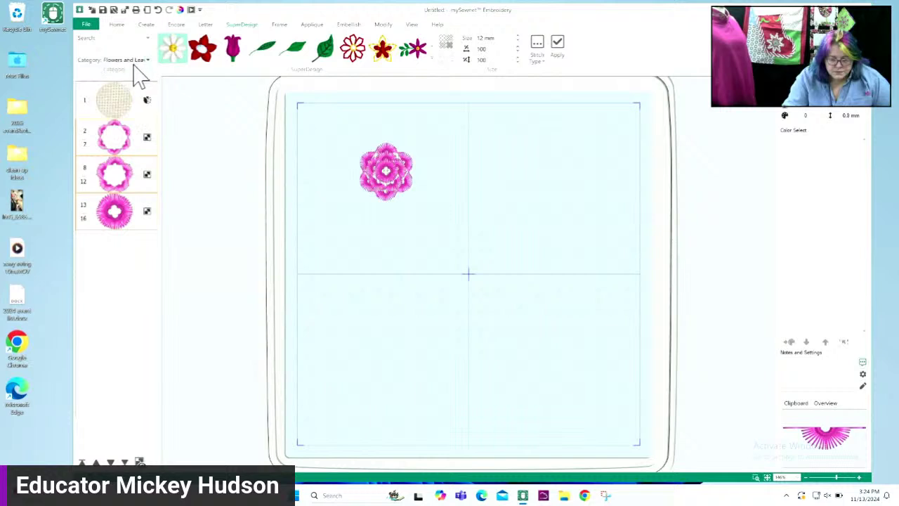
Step: Insert the curved vine with pink flowers from Borders 3 at 16 mm, choosing it from all SuperDesign categories
click(147, 60)
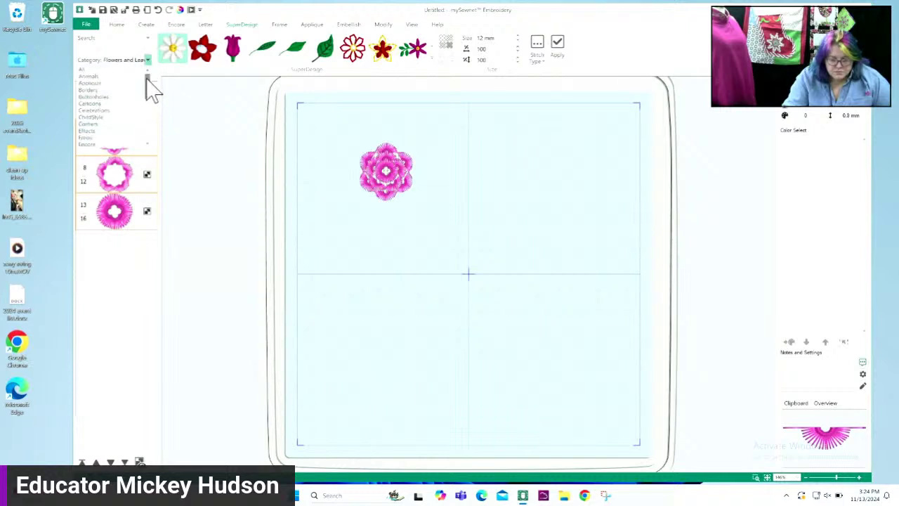
click(114, 70)
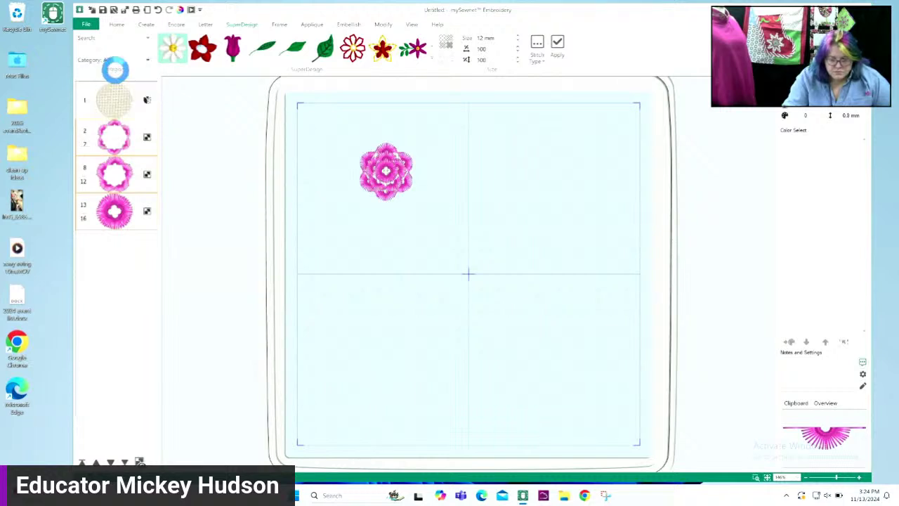
click(431, 60)
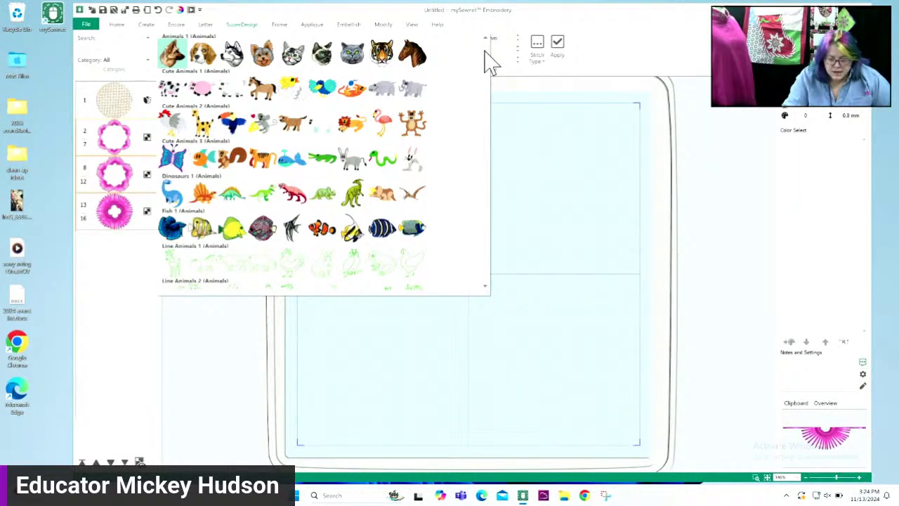
scroll(491, 63, down, 5)
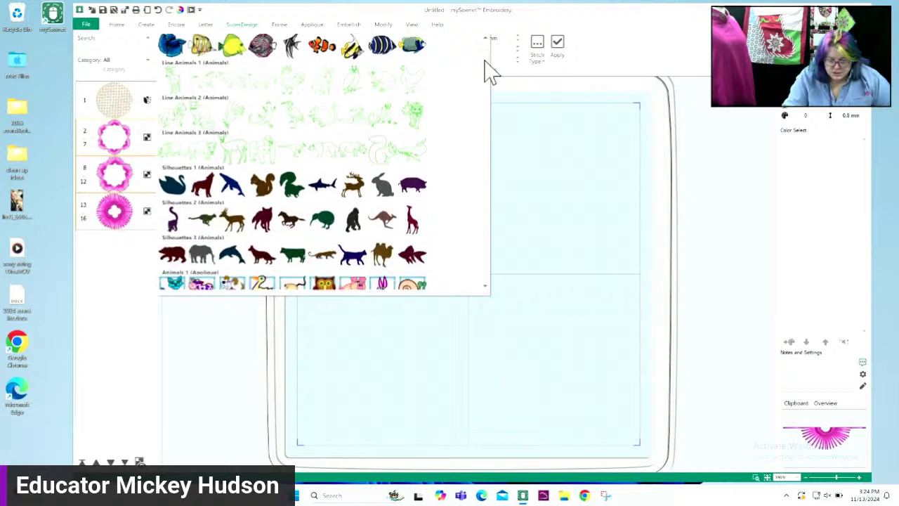
scroll(492, 73, down, 10)
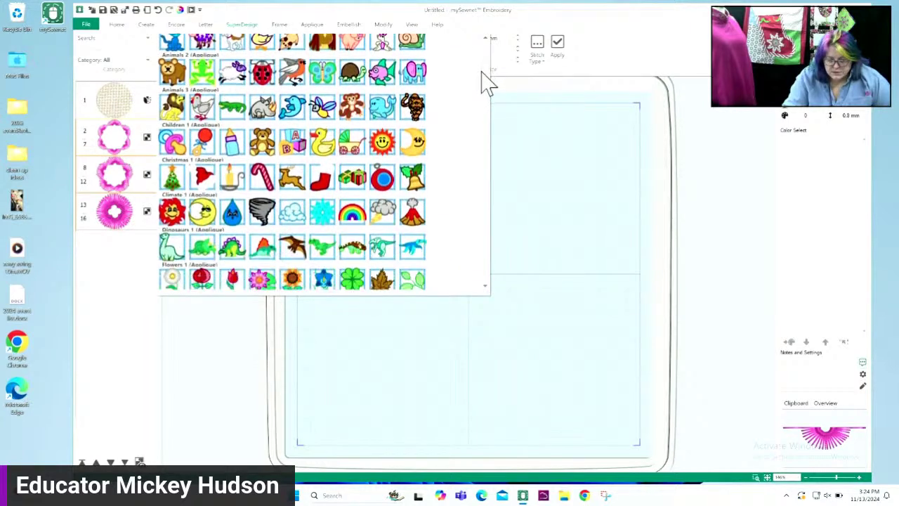
scroll(484, 88, down, 6)
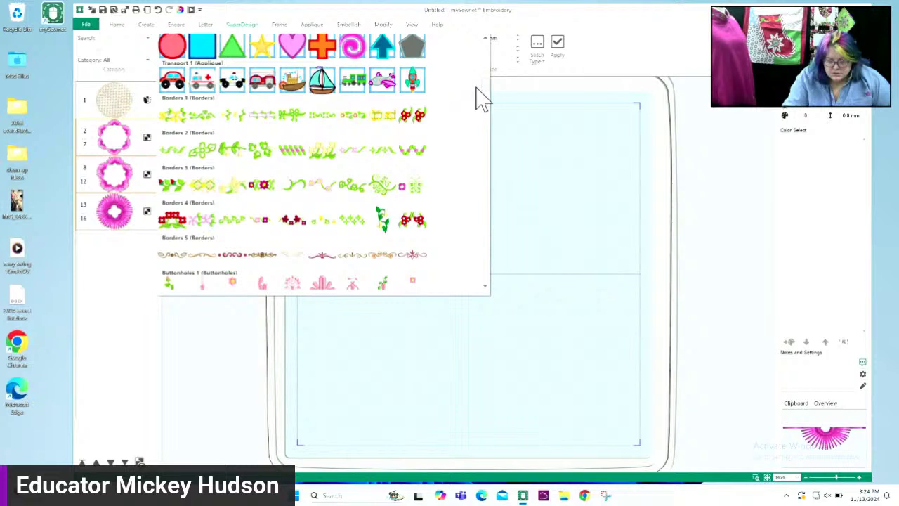
click(322, 185)
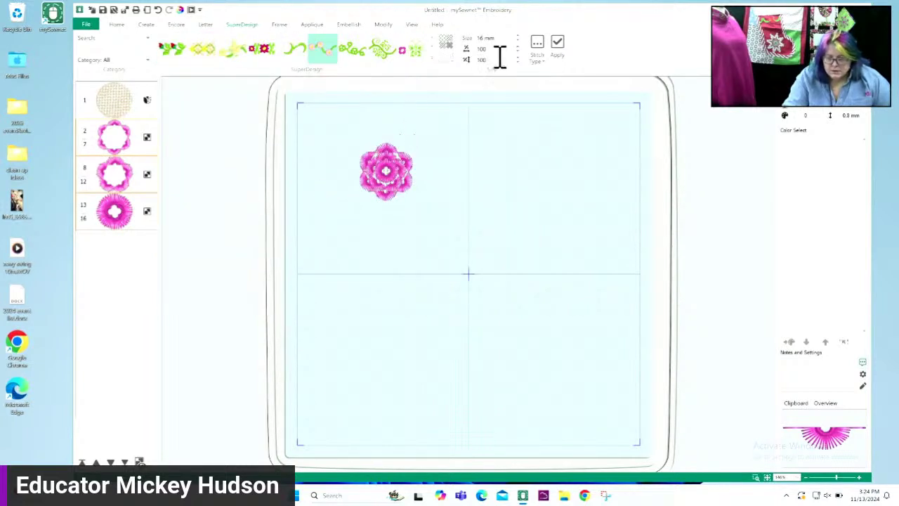
click(553, 52)
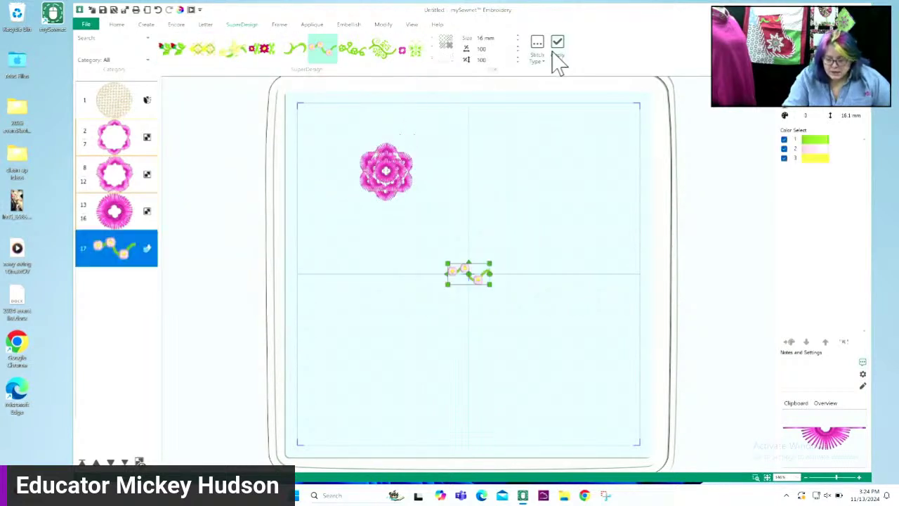
Step: Enlarge the flowered vine to about 25 mm tall and rotate it 90 degrees clockwise so it stands vertically
click(476, 274)
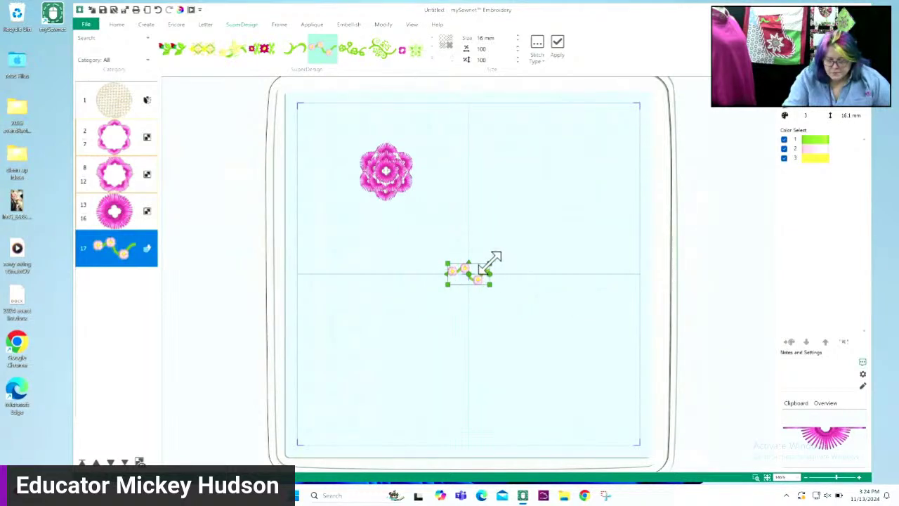
drag(491, 262, 550, 241)
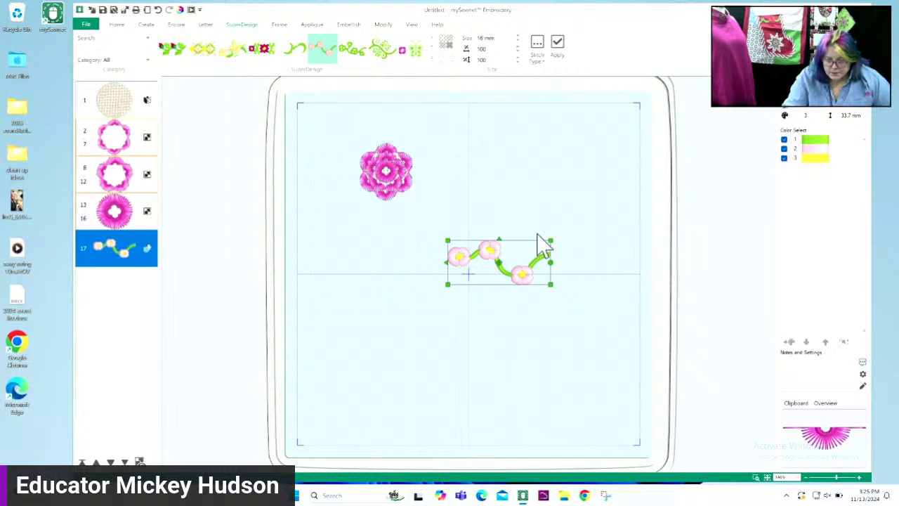
drag(550, 240, 532, 245)
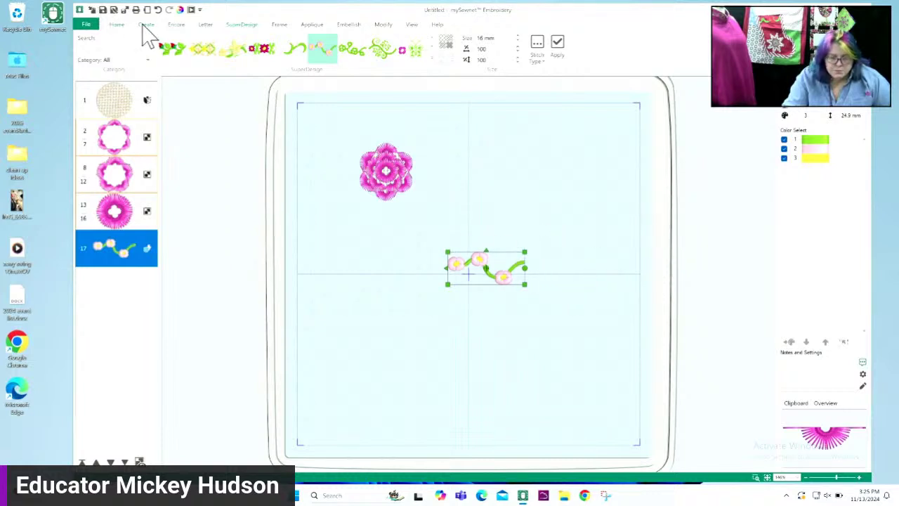
click(118, 27)
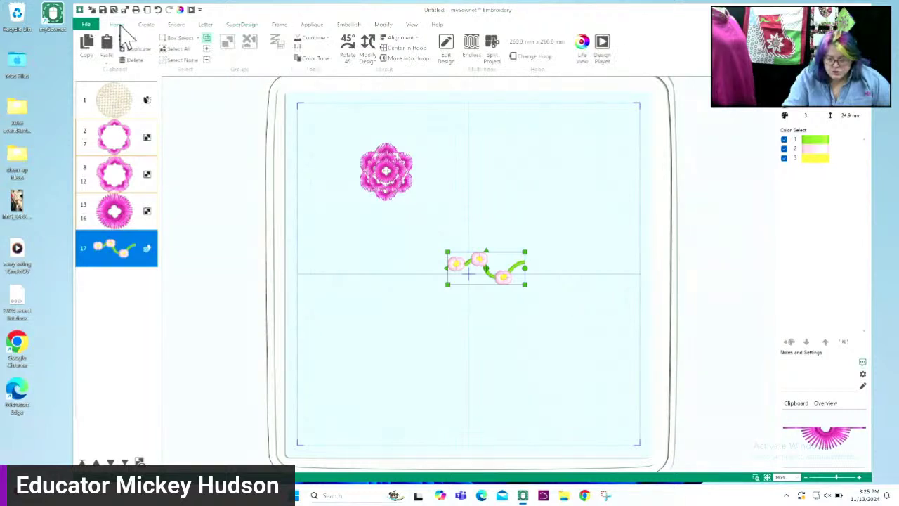
click(344, 53)
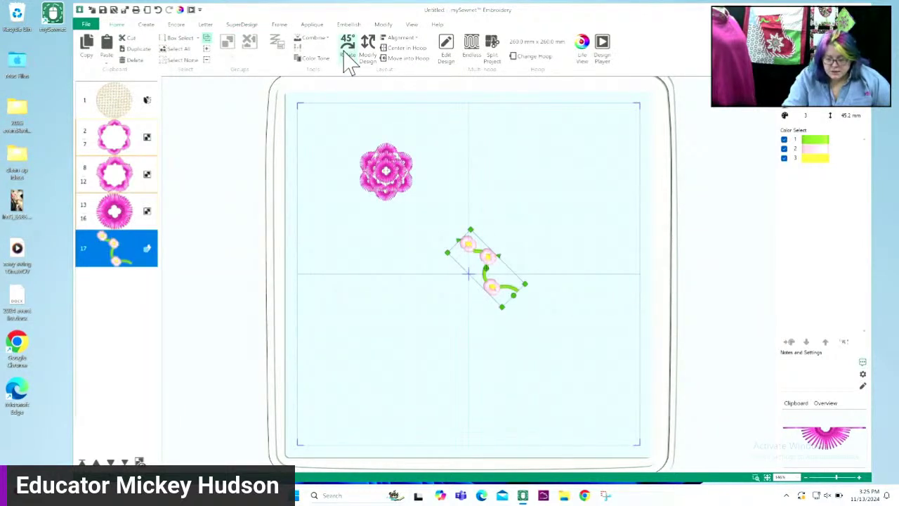
click(345, 54)
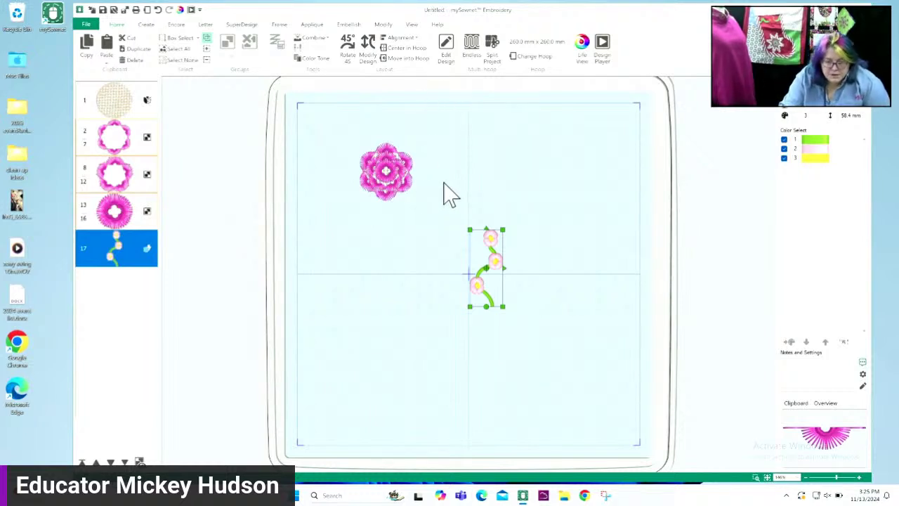
Step: Deselect and reselect the vertical vine, and resize it to about 58 mm tall
click(358, 163)
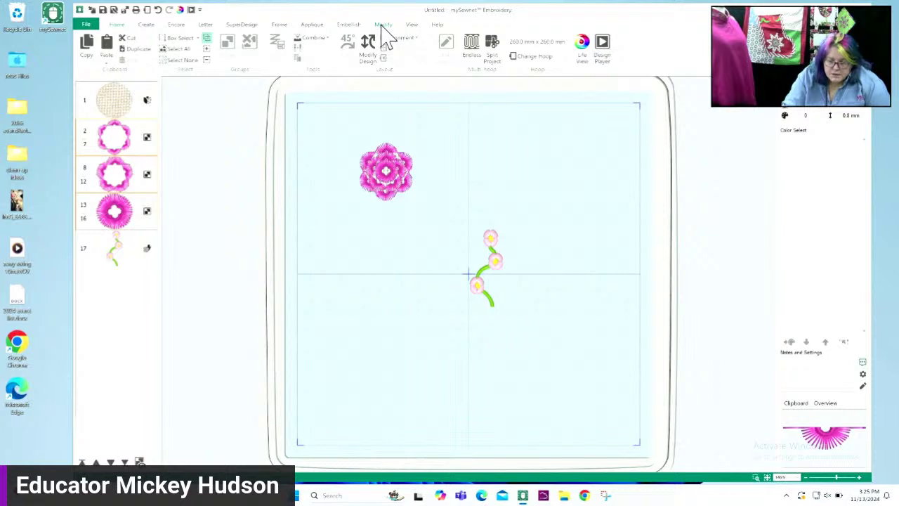
click(382, 28)
click(532, 264)
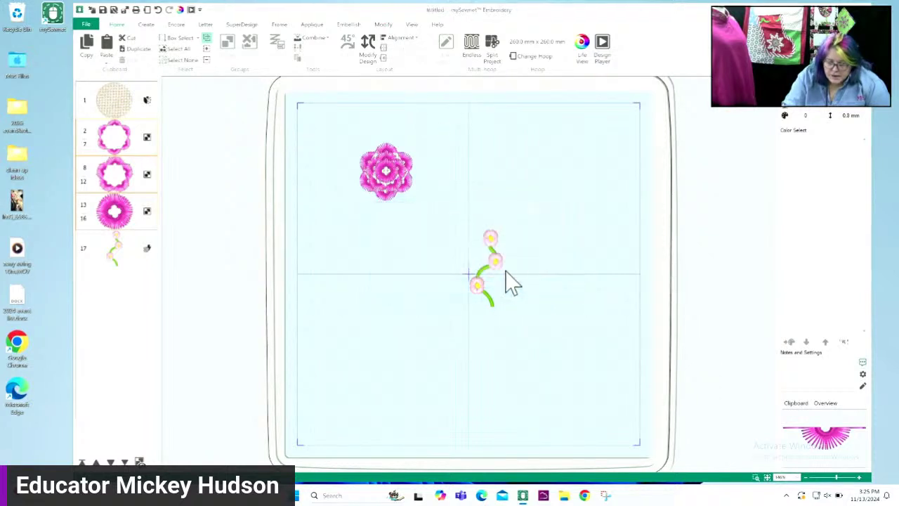
click(125, 262)
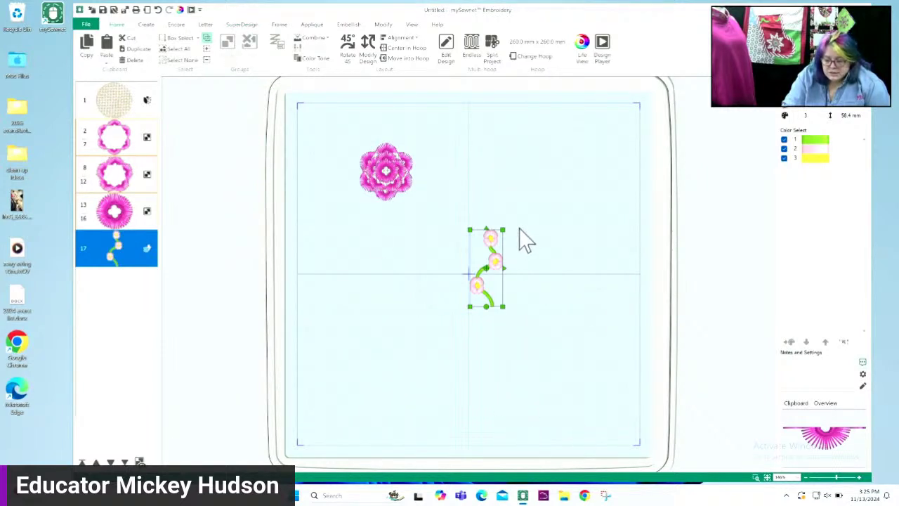
mouse_move(503, 229)
mouse_down()
mouse_move(488, 242)
mouse_move(506, 232)
mouse_up()
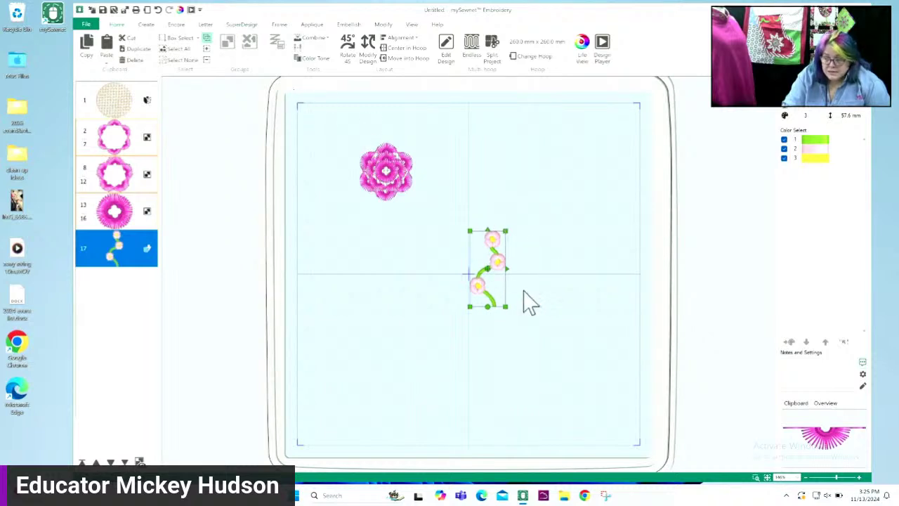
Step: Apply a pattern from the Animals 1 group to the vine's satin columns and inspect the flowers up close
right_click(486, 264)
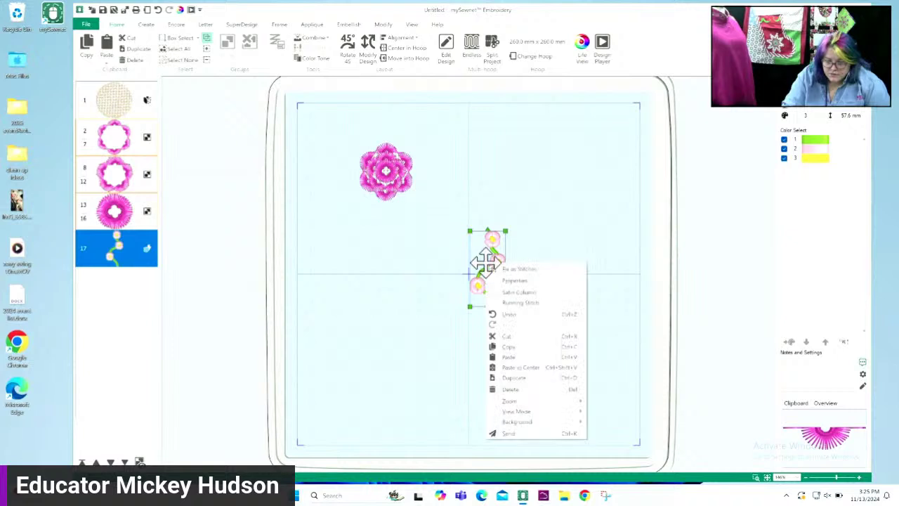
click(534, 292)
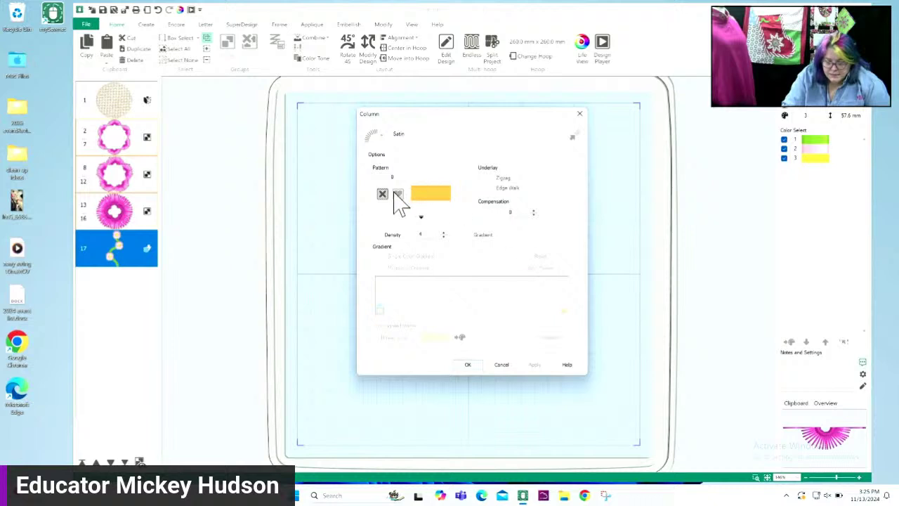
click(421, 217)
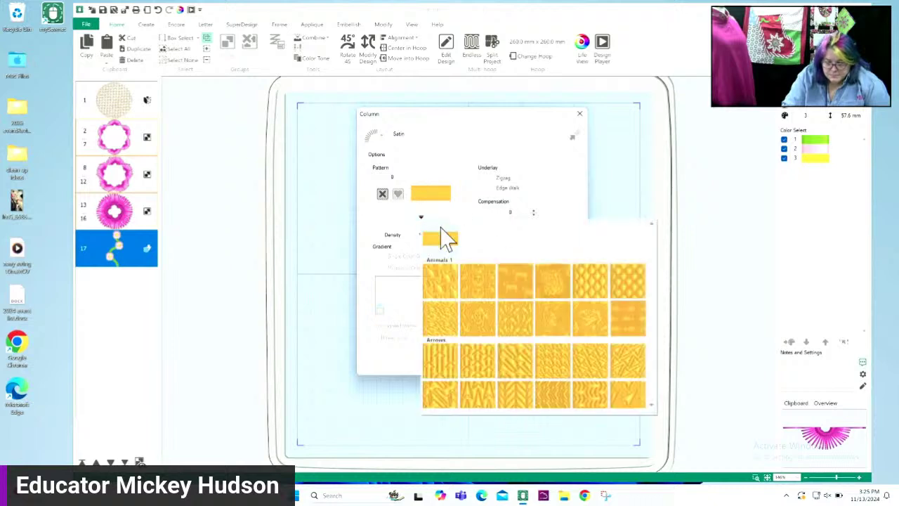
click(489, 299)
click(469, 365)
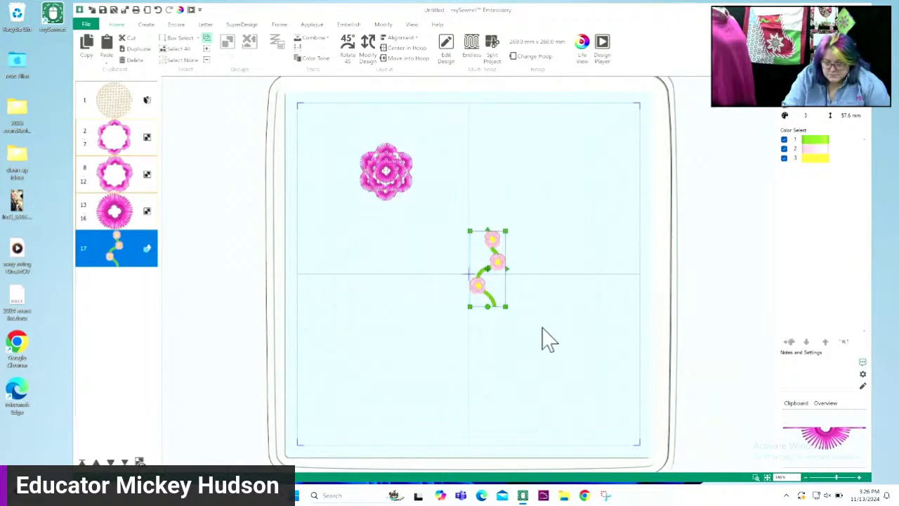
click(756, 477)
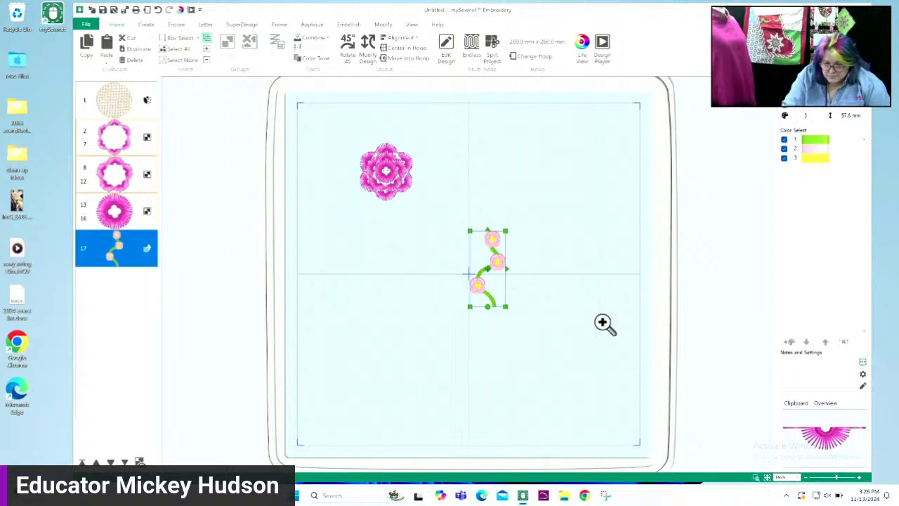
drag(419, 206, 541, 318)
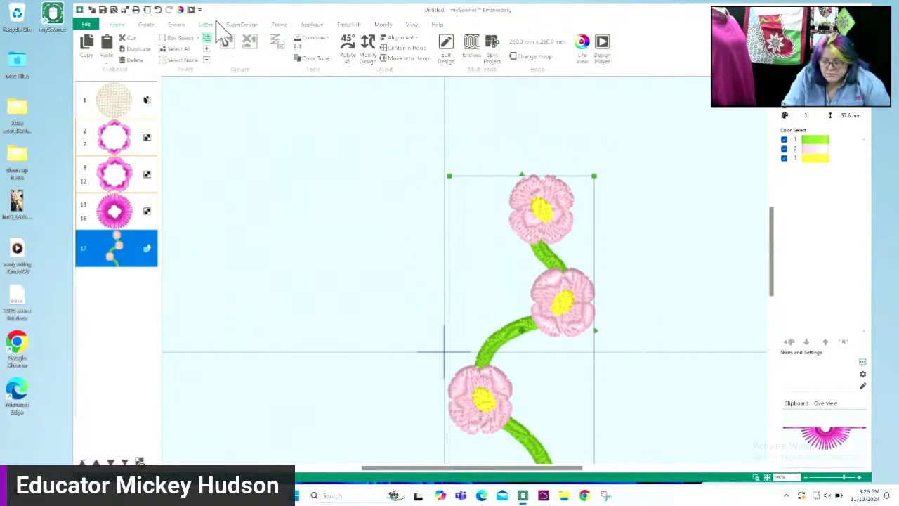
Step: Undo the vine's satin pattern change, preview the whole design in Life View and close the preview
click(158, 11)
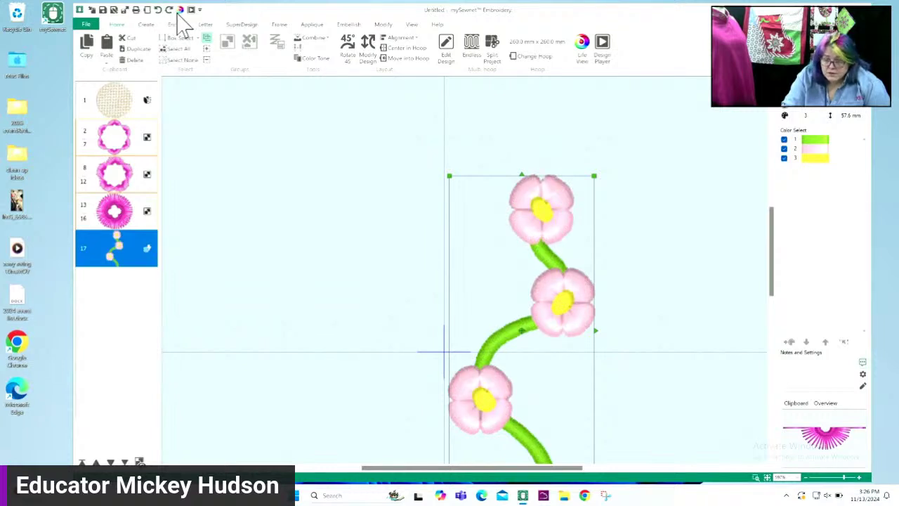
click(180, 10)
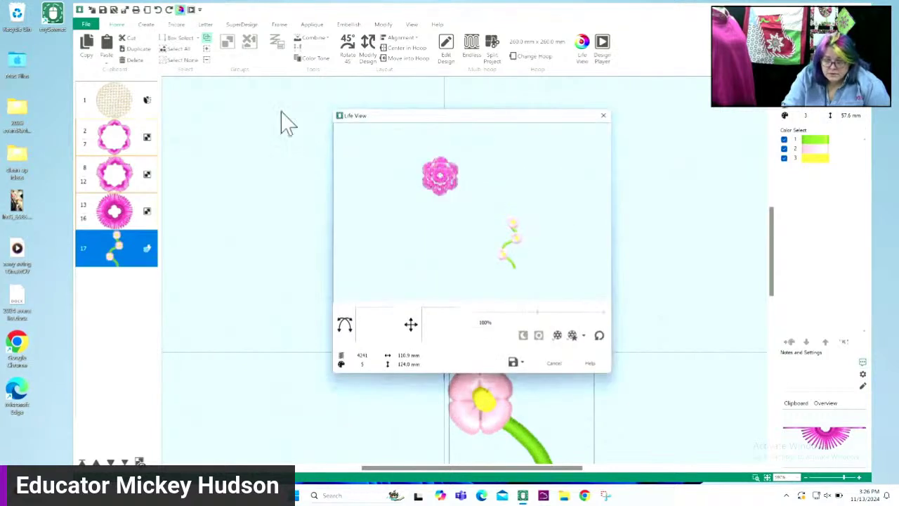
click(554, 363)
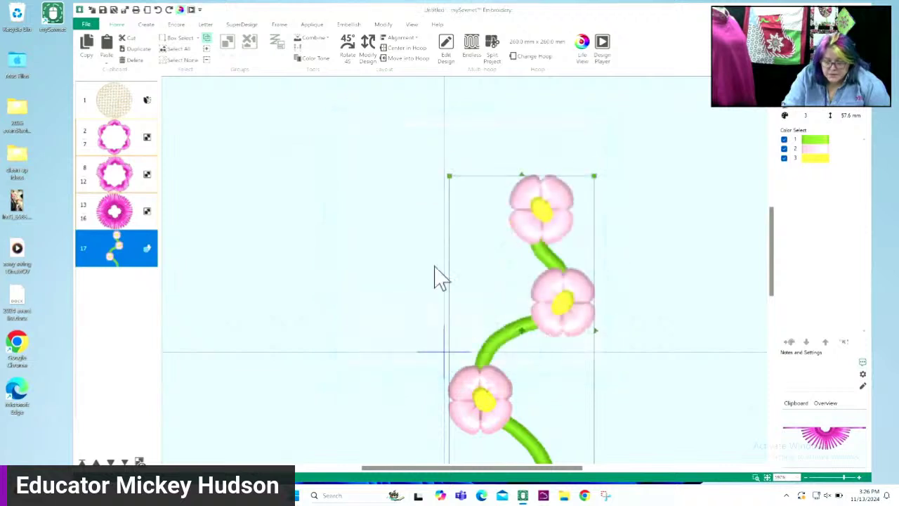
Step: Reapply and undo the vine's pattern change, and convert the vine to fixed embroidery stitches for modification
click(169, 10)
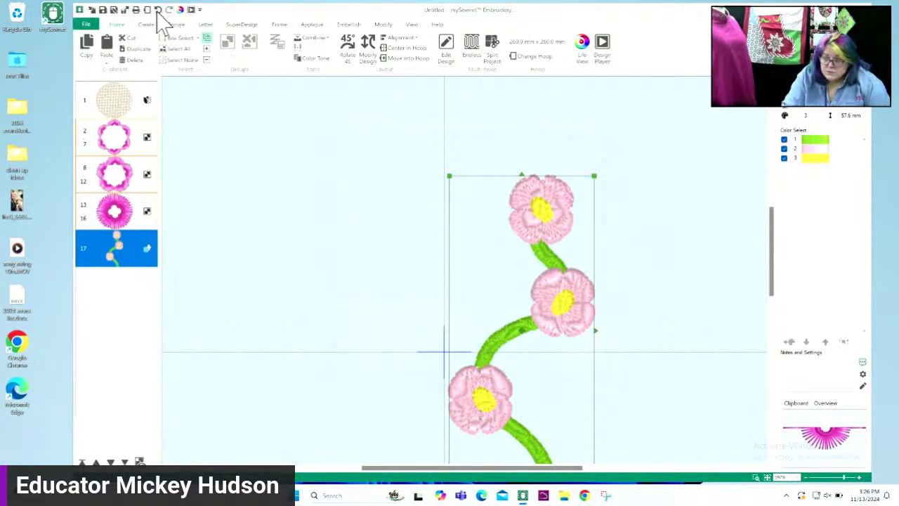
click(158, 10)
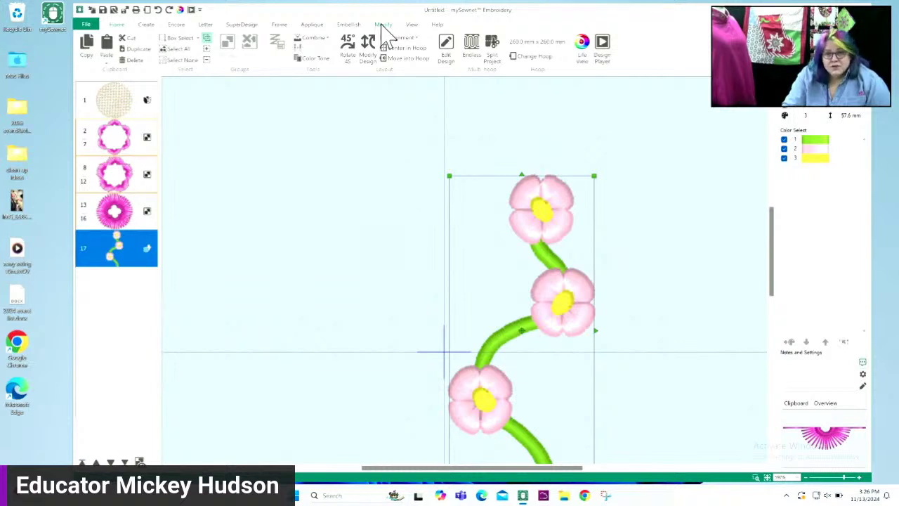
click(383, 26)
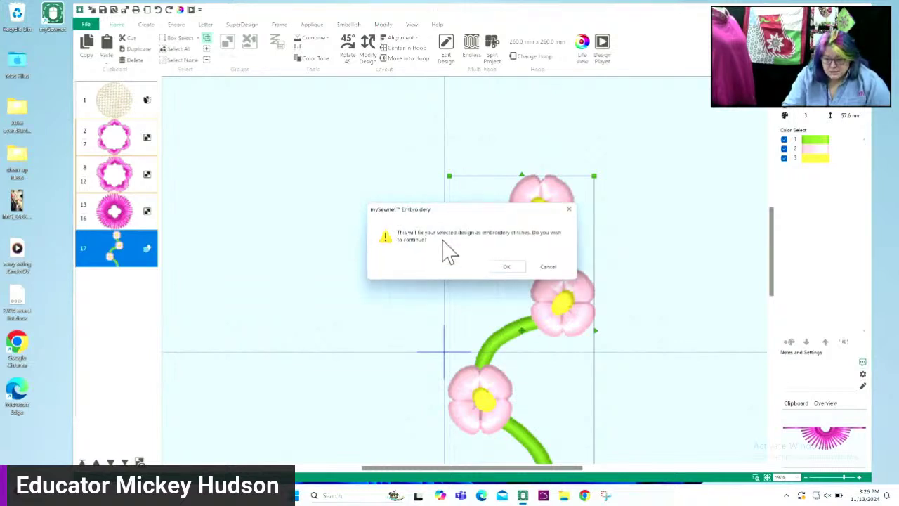
click(508, 267)
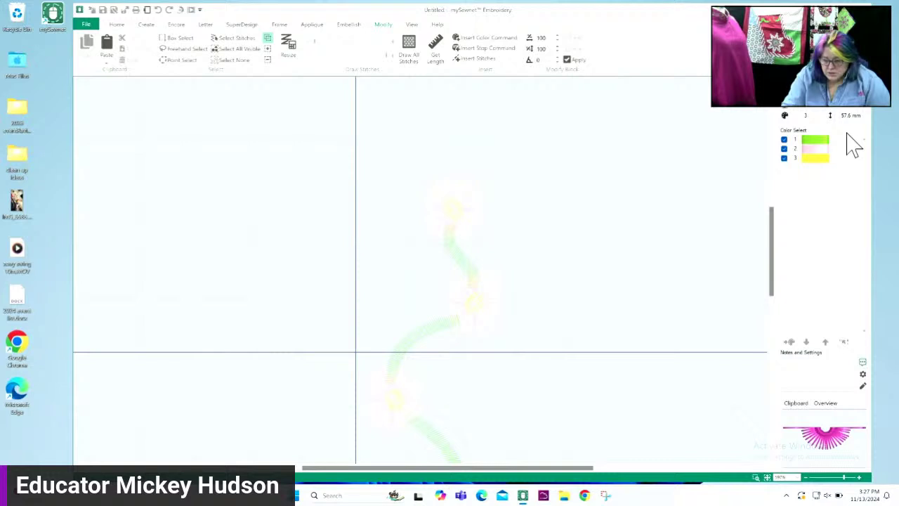
Step: Hide the green color, delete all the visible flower stitches so only the stem remains, and return to the whole layout
click(787, 140)
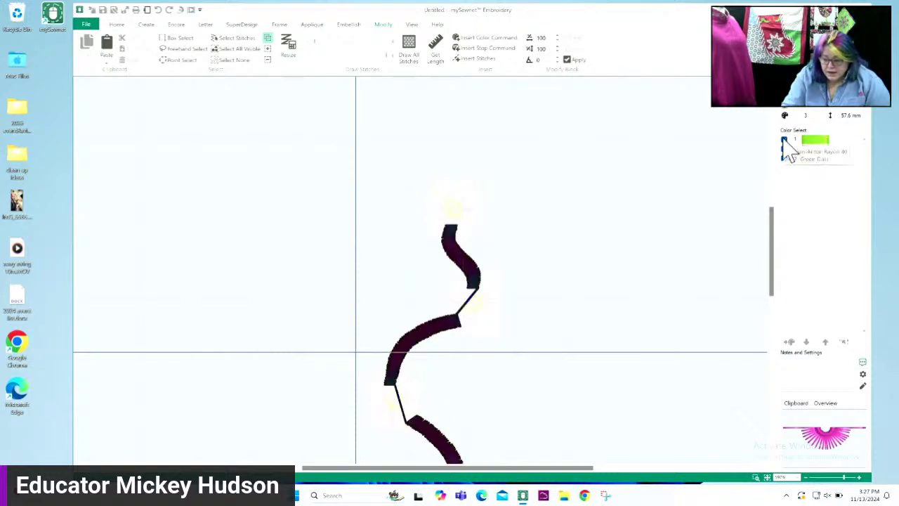
click(785, 140)
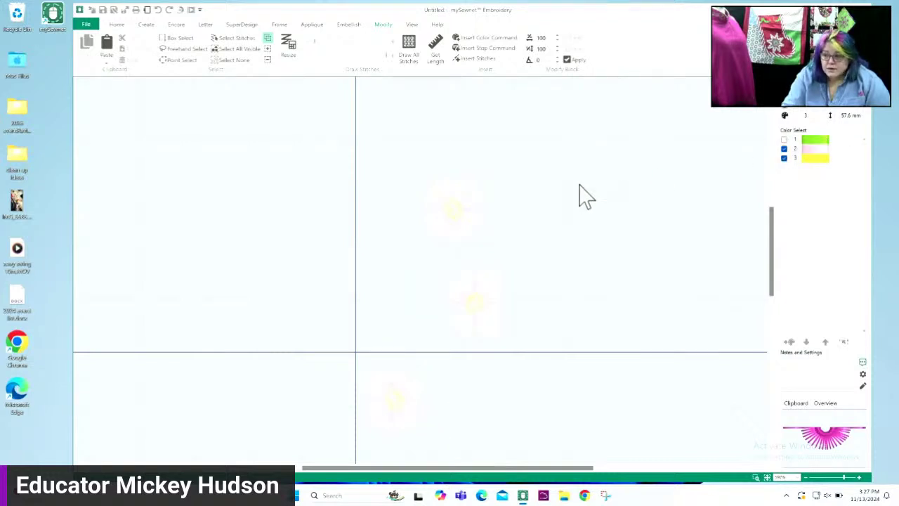
click(230, 51)
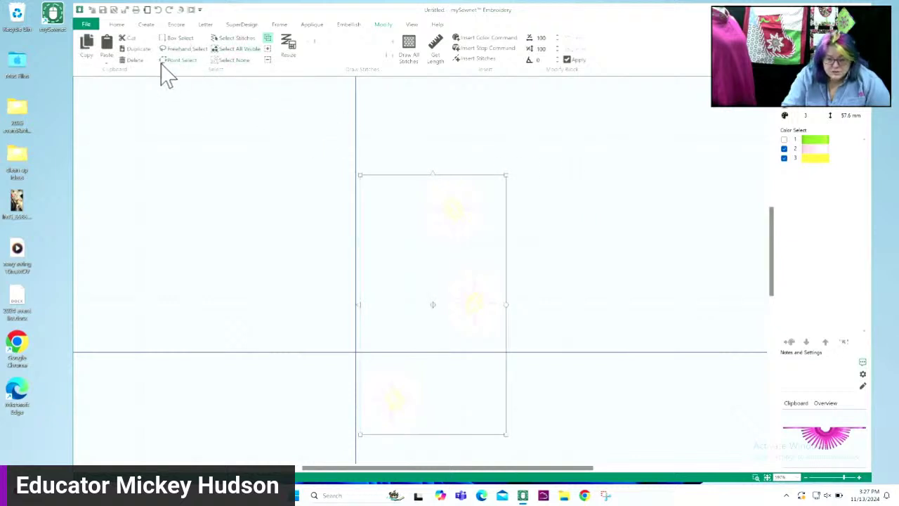
click(136, 60)
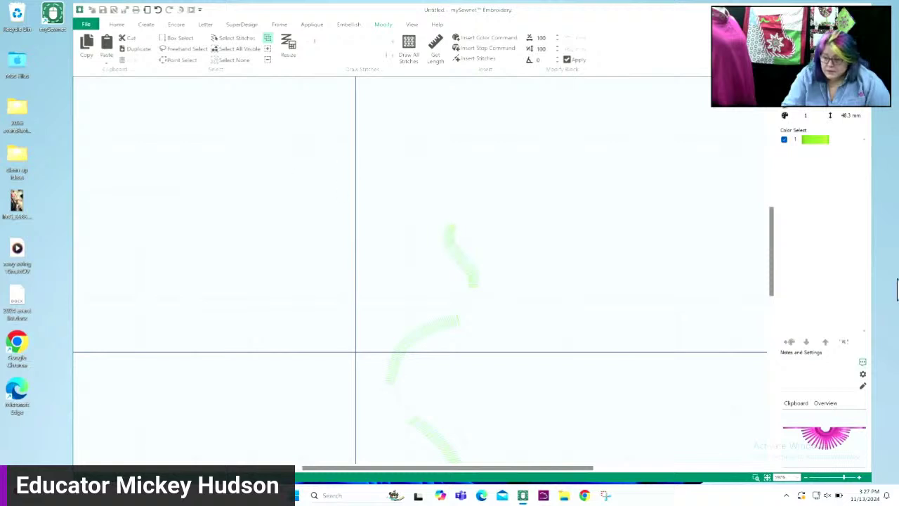
drag(773, 250, 774, 259)
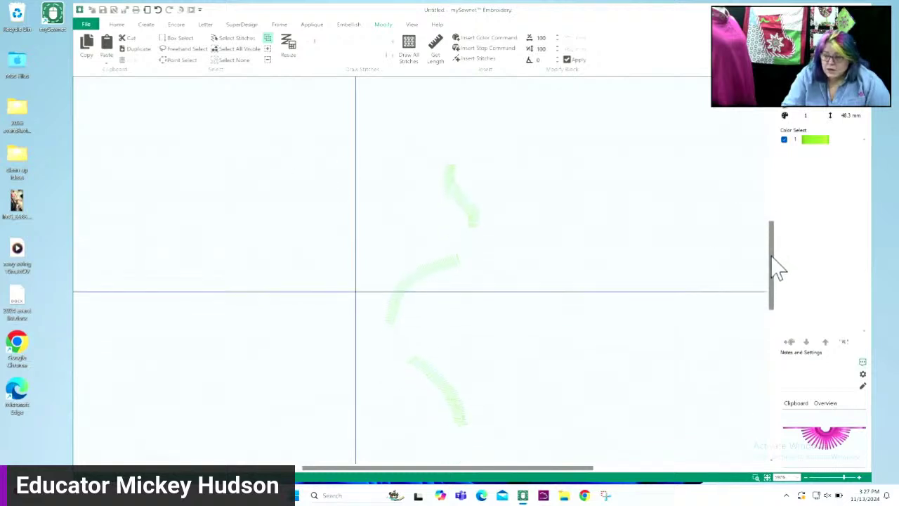
click(119, 27)
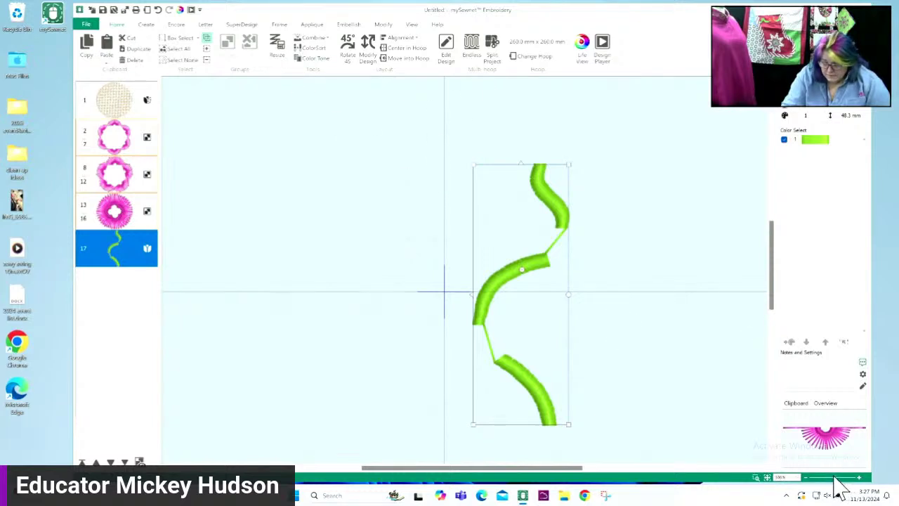
click(836, 477)
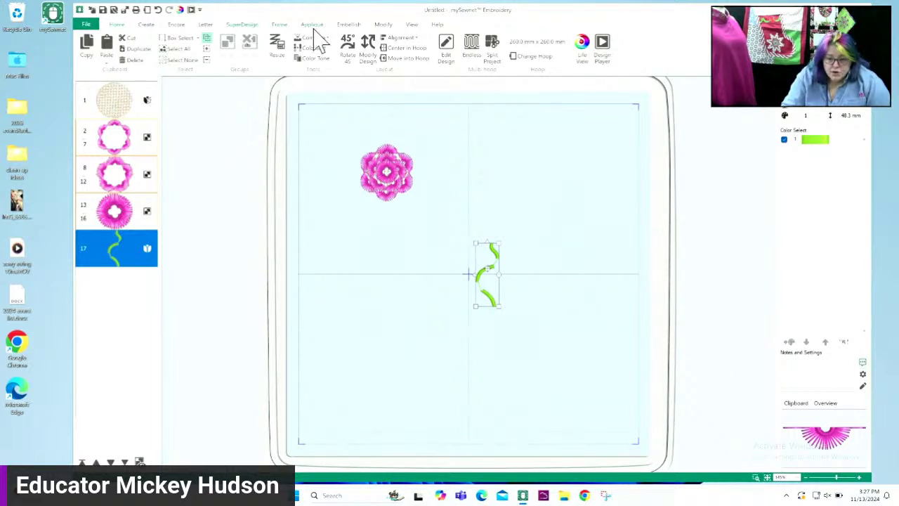
Step: Reveal the group contents, and copy and paste half motif 14 from the flower's small center ring
click(279, 26)
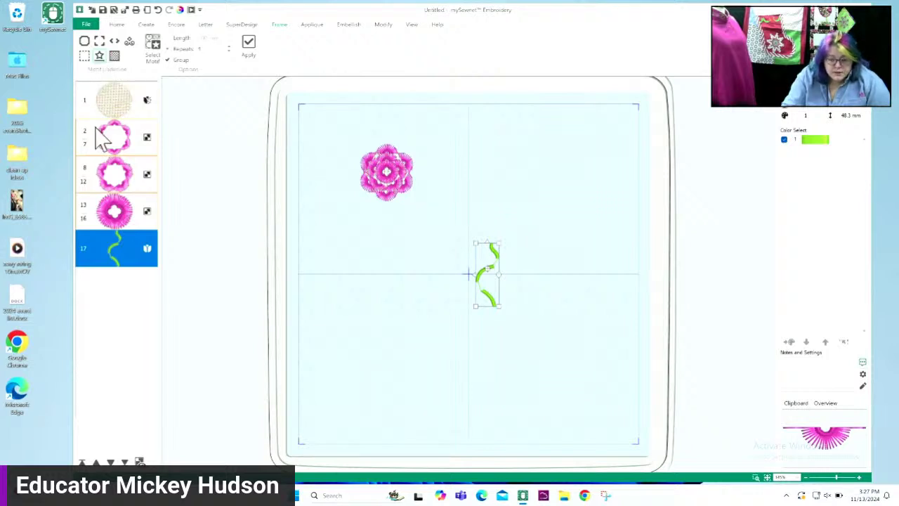
click(112, 223)
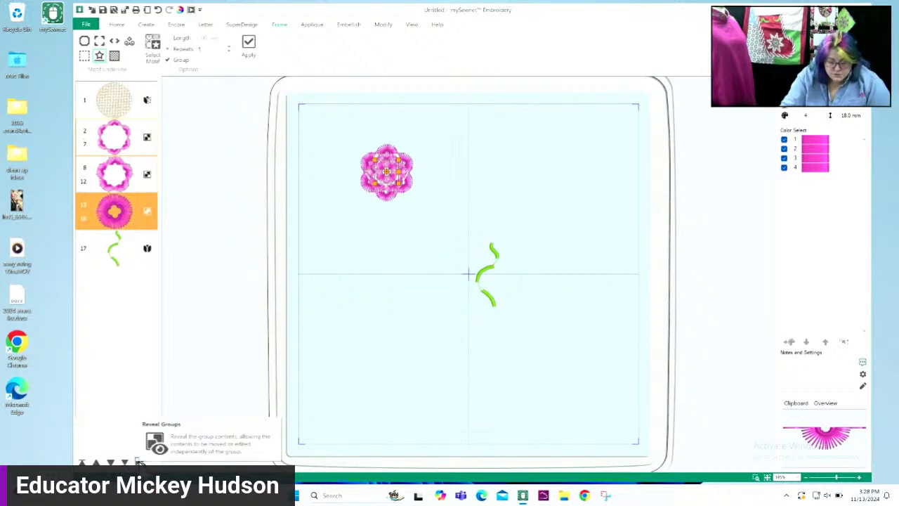
click(140, 461)
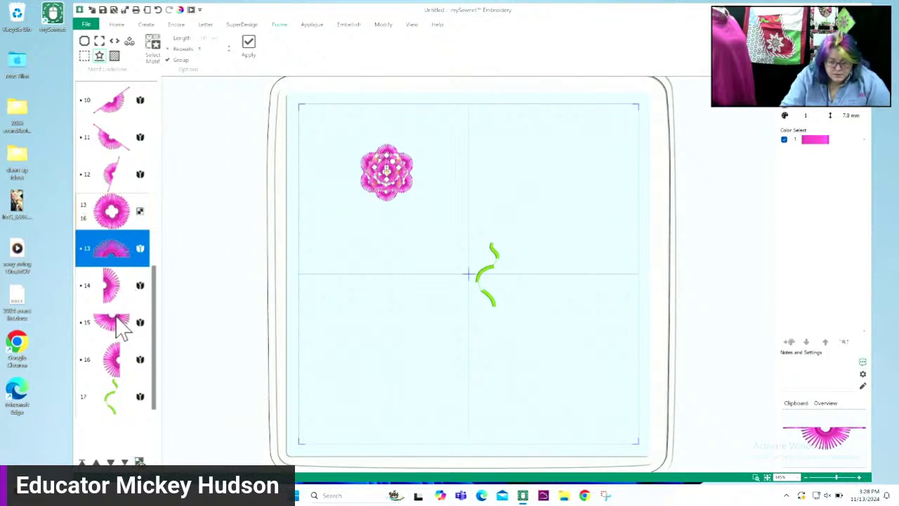
click(111, 292)
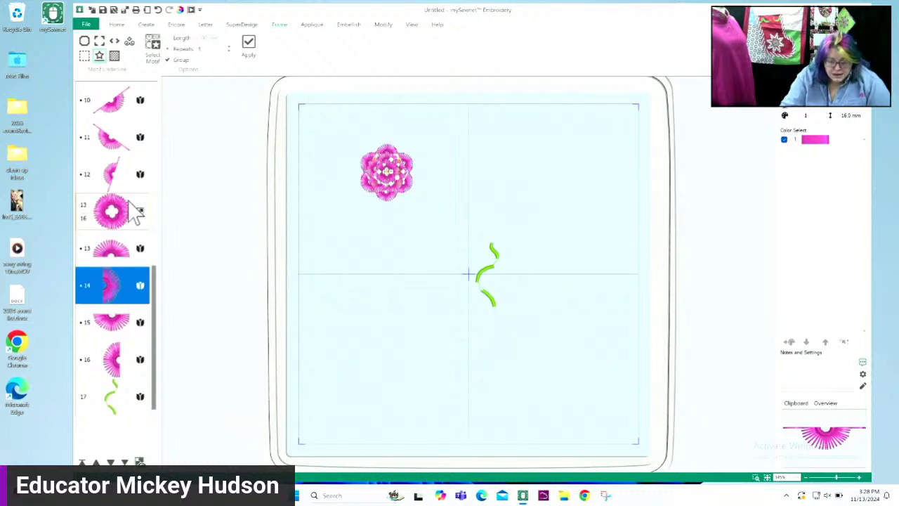
click(117, 25)
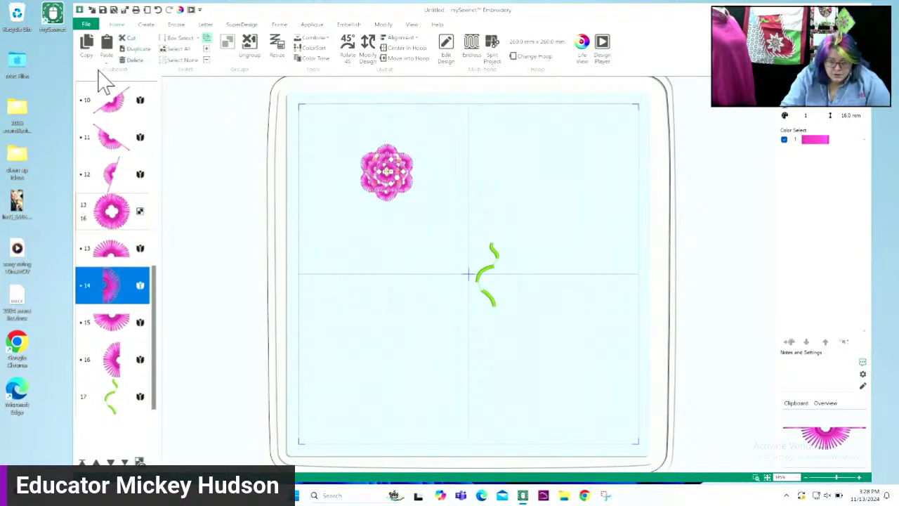
click(87, 44)
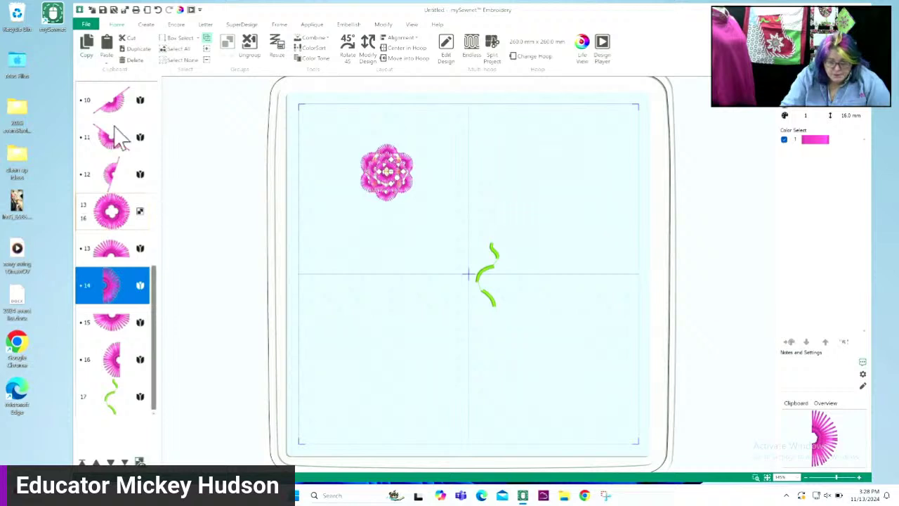
click(108, 47)
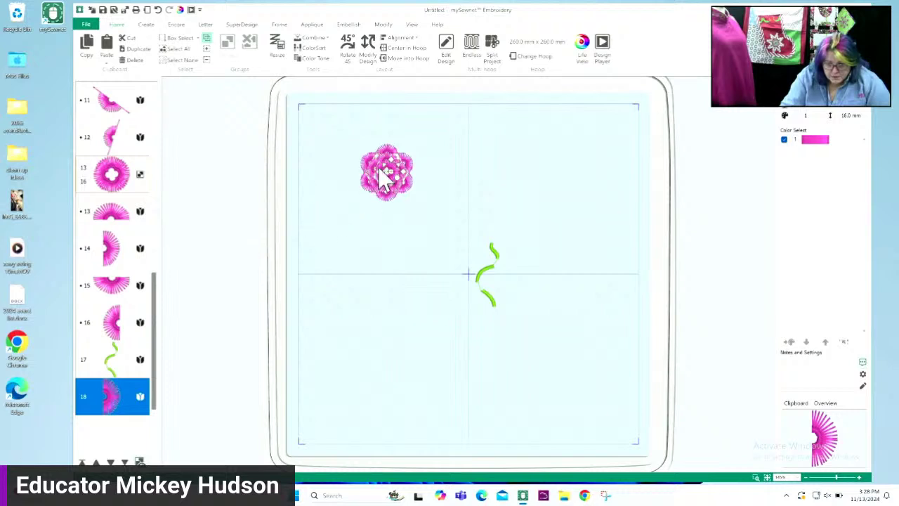
Step: Hide the group contents and move the pasted half motif onto the lower gap in the vine stem
drag(398, 183, 499, 239)
click(390, 299)
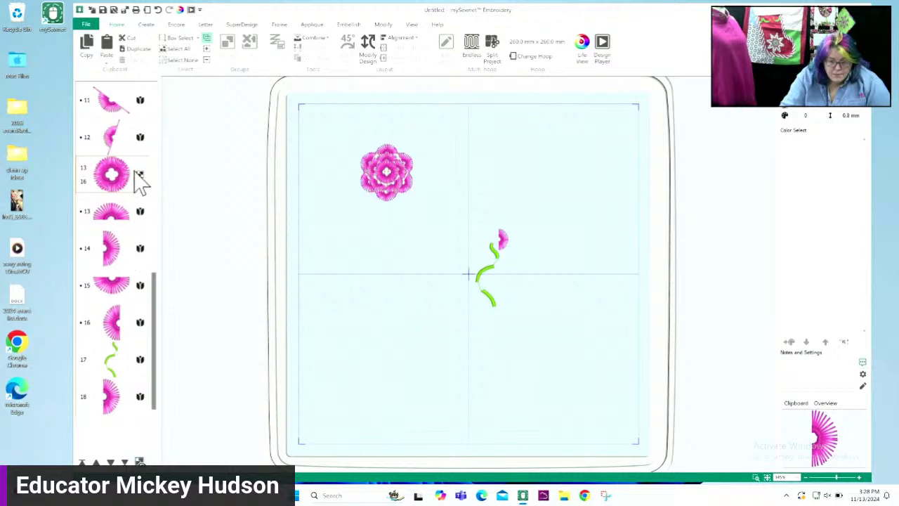
click(140, 462)
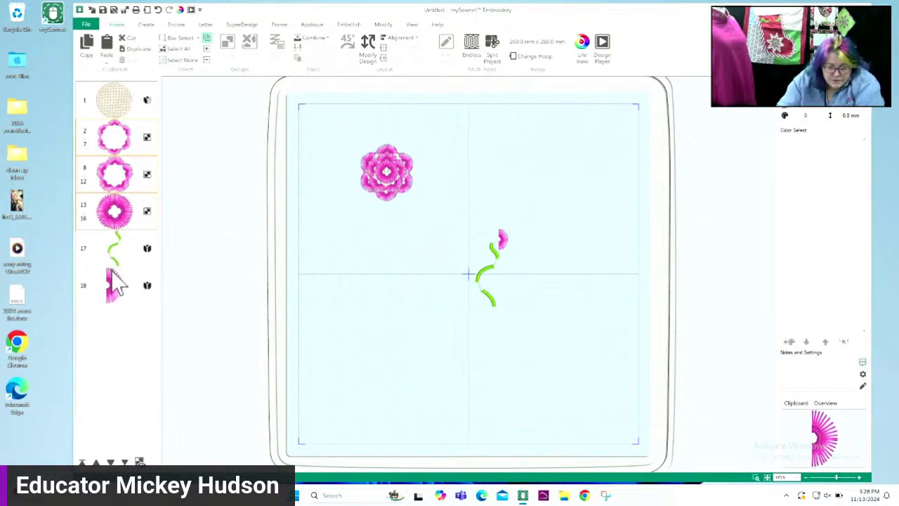
click(757, 478)
drag(458, 214, 542, 335)
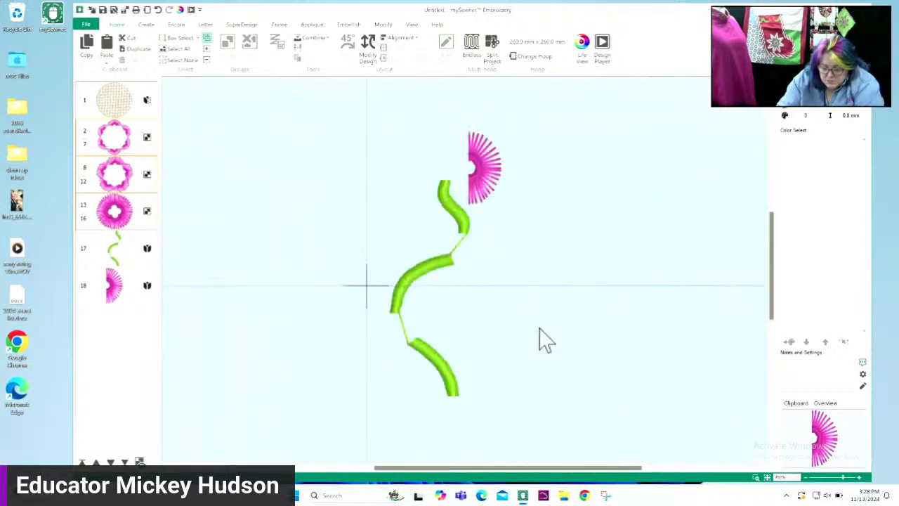
click(484, 167)
drag(498, 184, 426, 327)
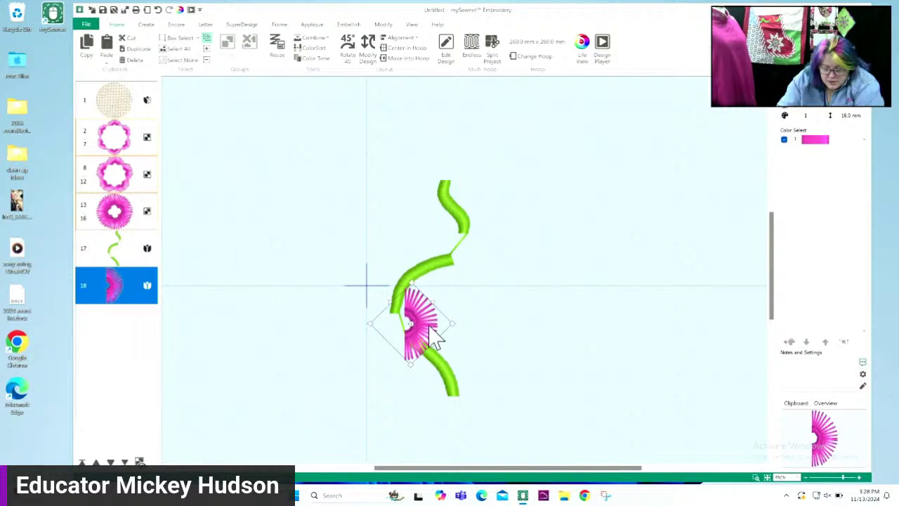
Step: Duplicate the half motif, rotate the copy 180 degrees and fit it against the first half to form a round flower
right_click(109, 291)
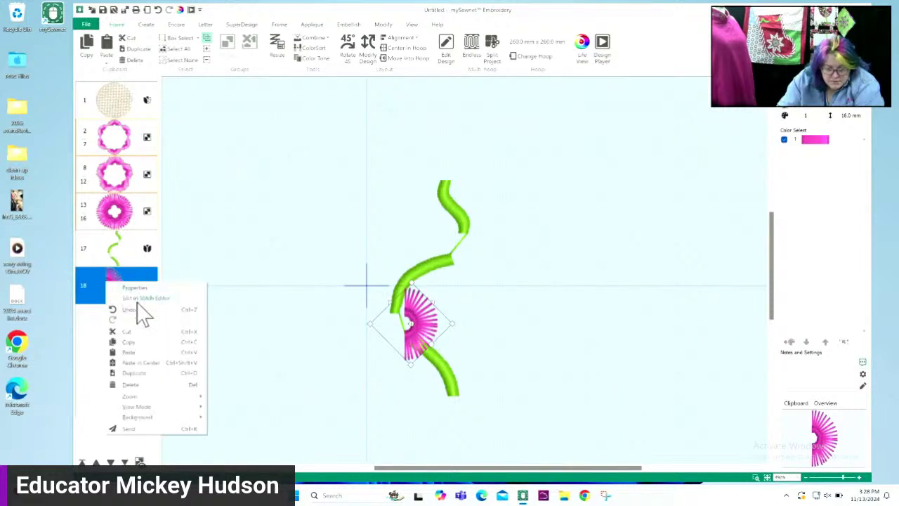
click(144, 373)
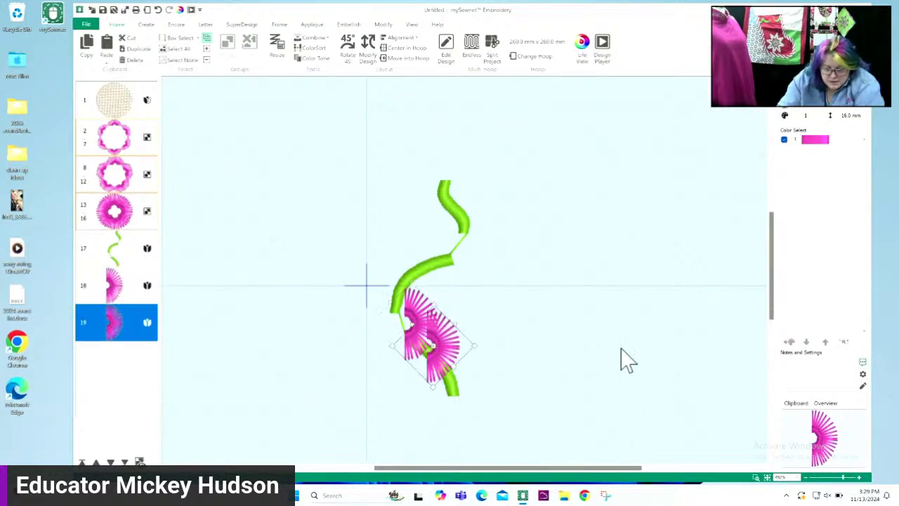
drag(423, 351, 385, 334)
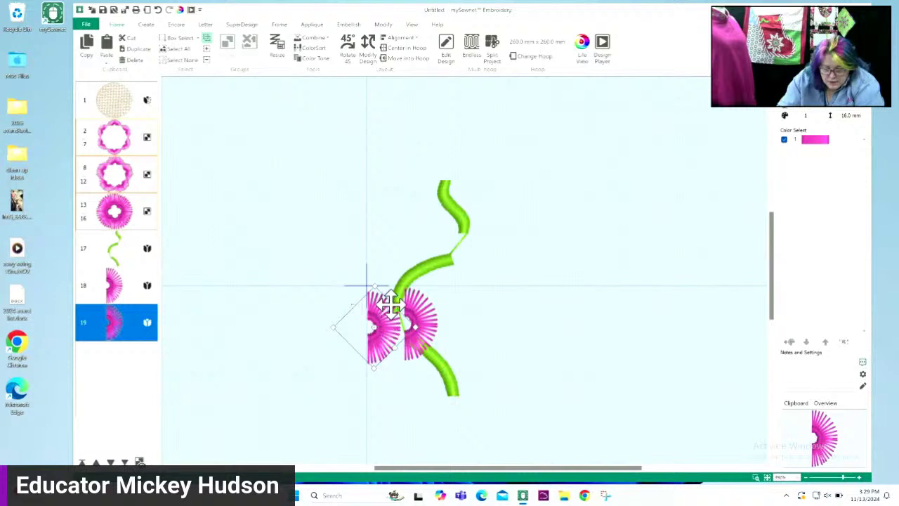
click(396, 307)
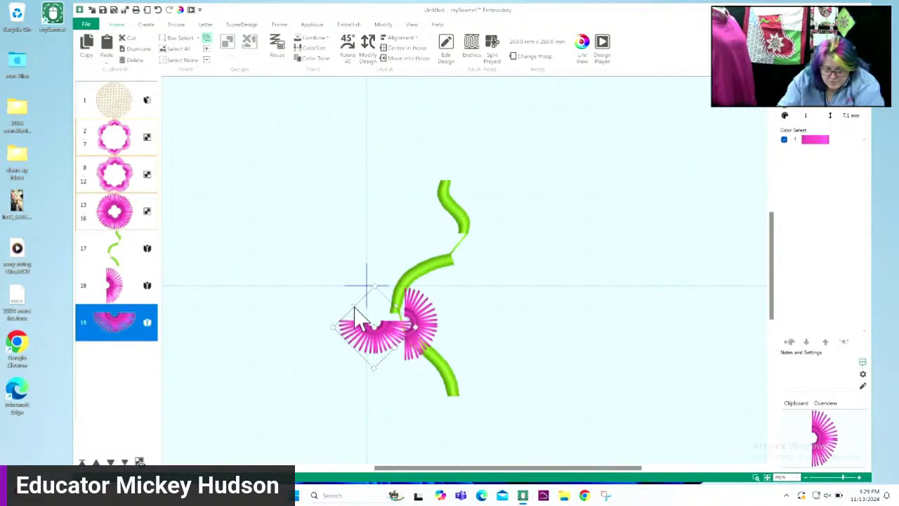
click(351, 305)
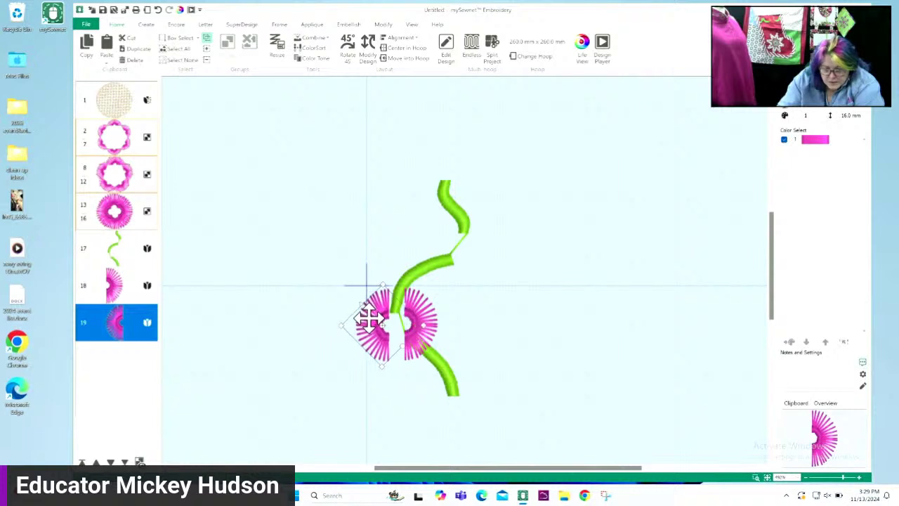
drag(369, 320, 382, 316)
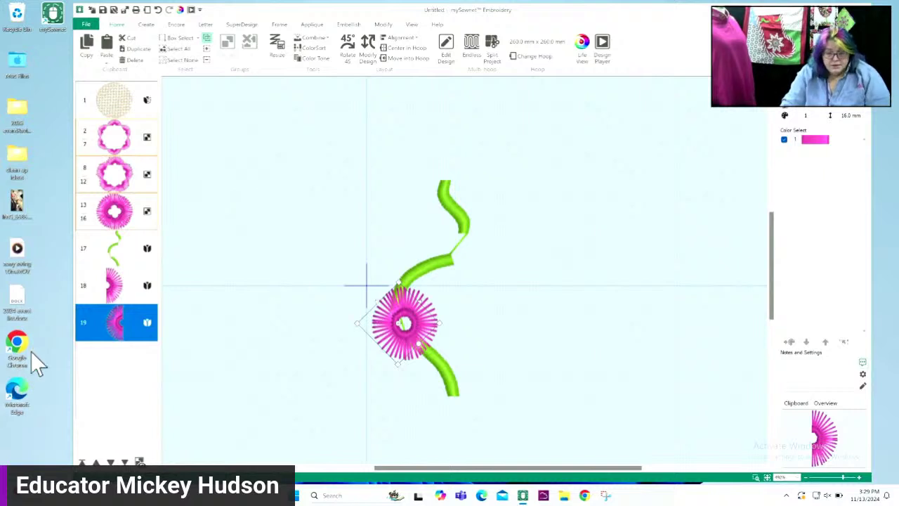
Step: Select both half motifs on the vine and group them as one flower
click(120, 291)
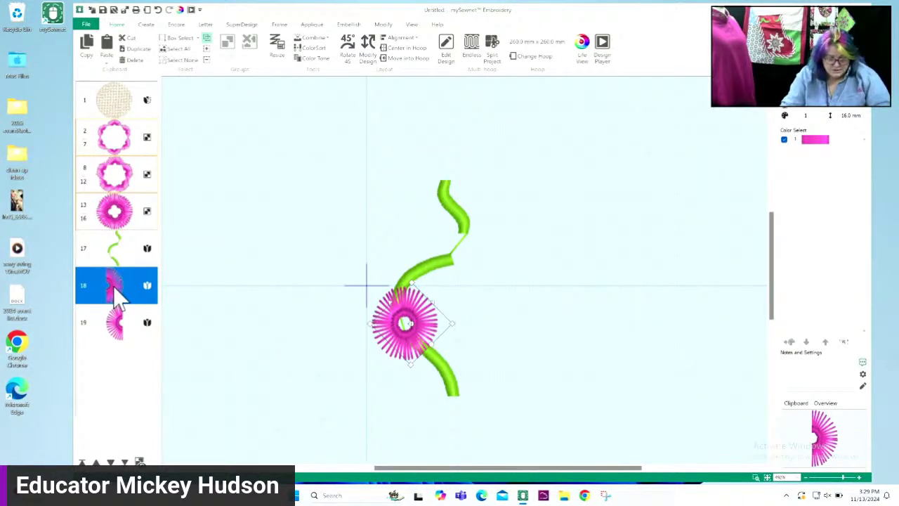
ctrl+click(118, 327)
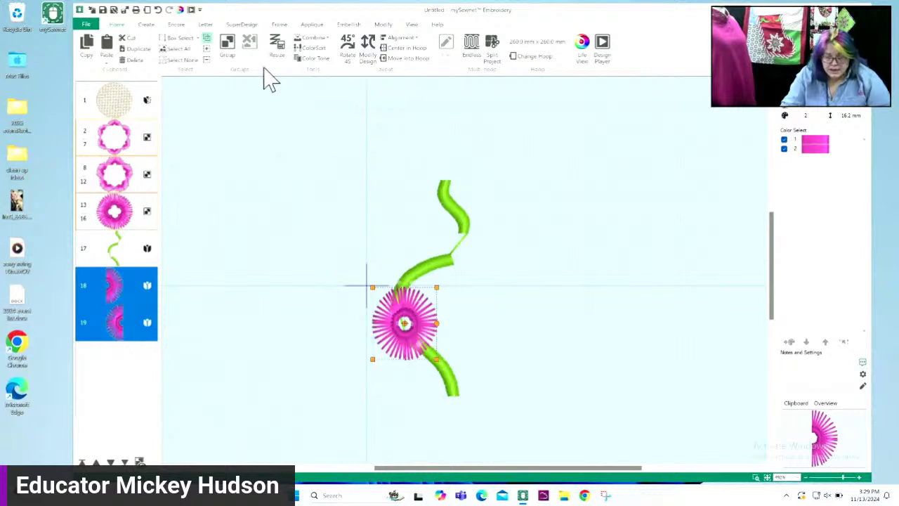
click(227, 51)
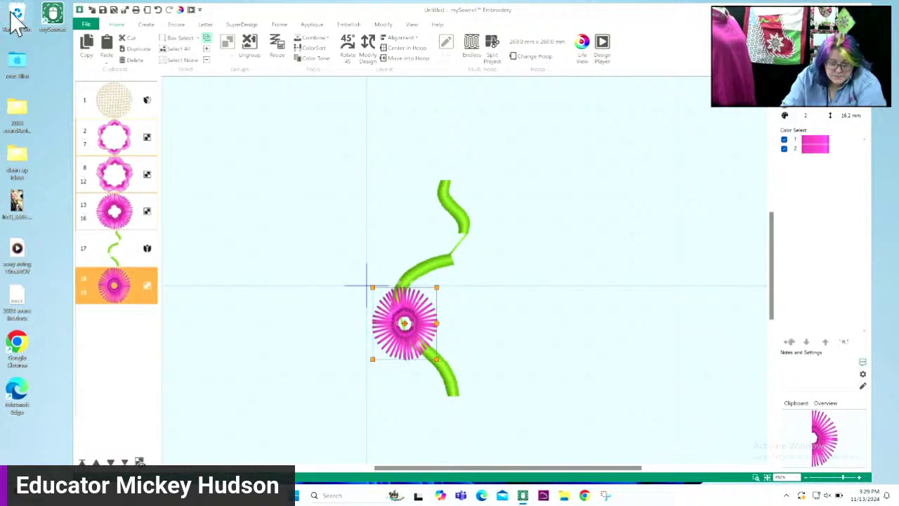
Step: Duplicate the round flower twice, place the copies on the vine's upper gap and top end, and deselect them
click(123, 51)
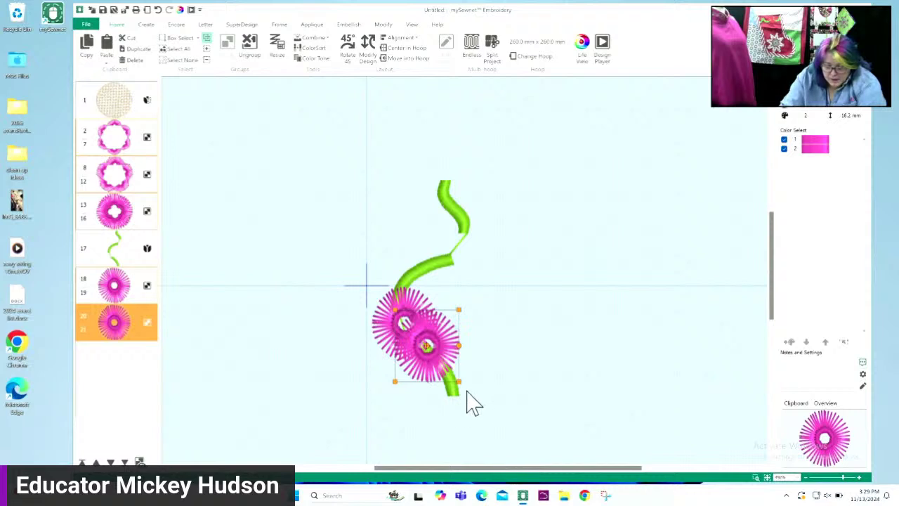
drag(439, 370, 472, 265)
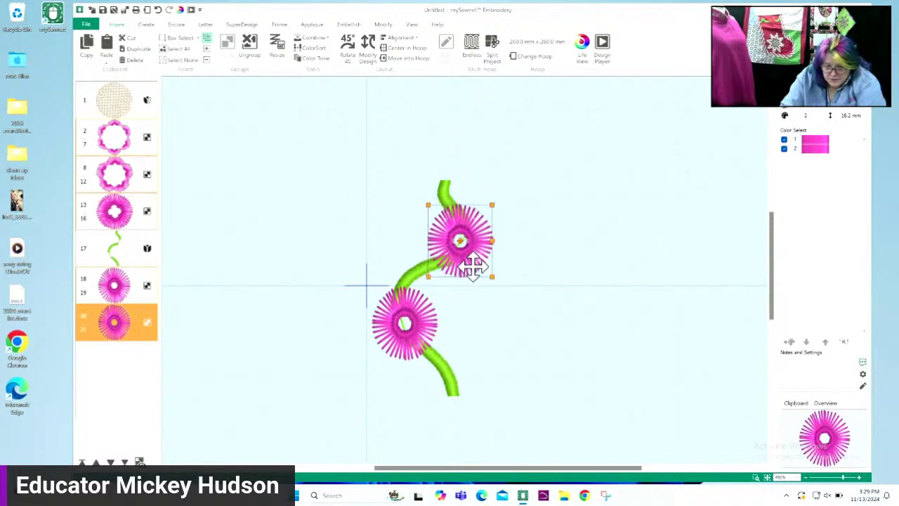
click(135, 49)
drag(496, 267, 457, 160)
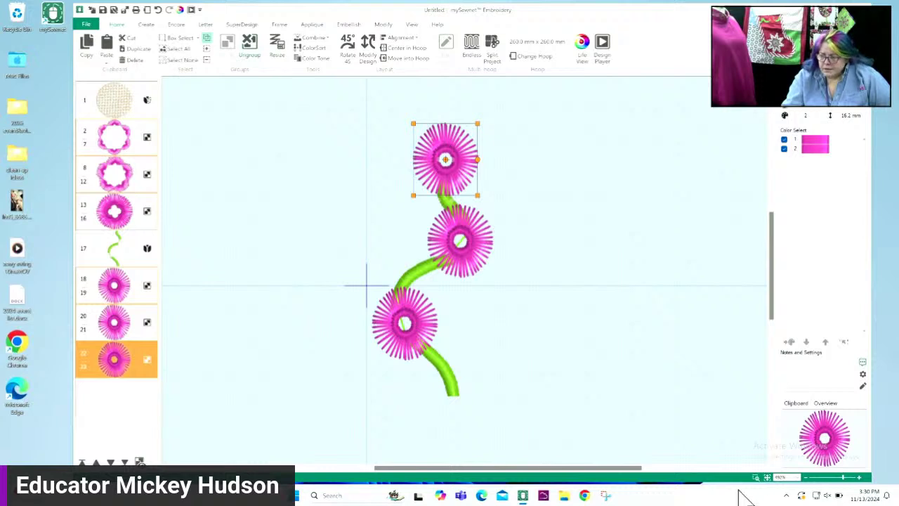
click(759, 480)
click(433, 379)
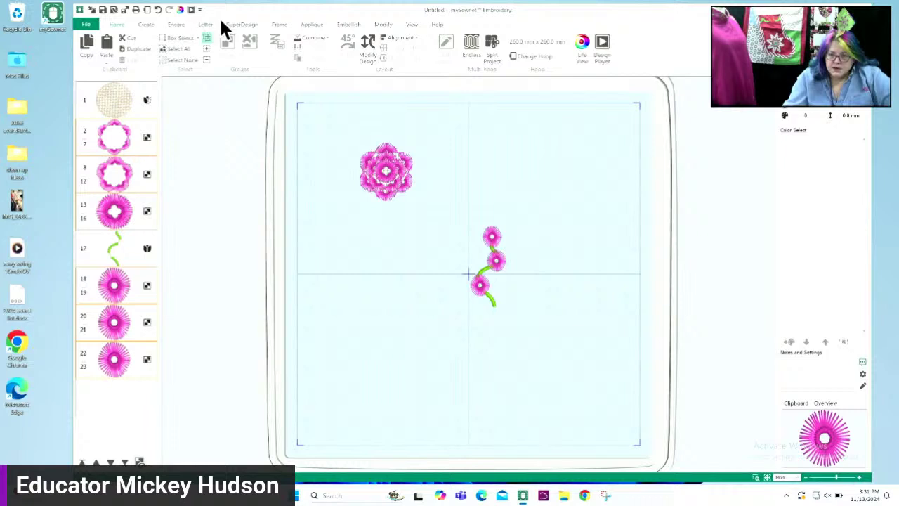
Step: Insert the witch on a broomstick design from the SuperDesign Tassels category into the hoop
click(236, 25)
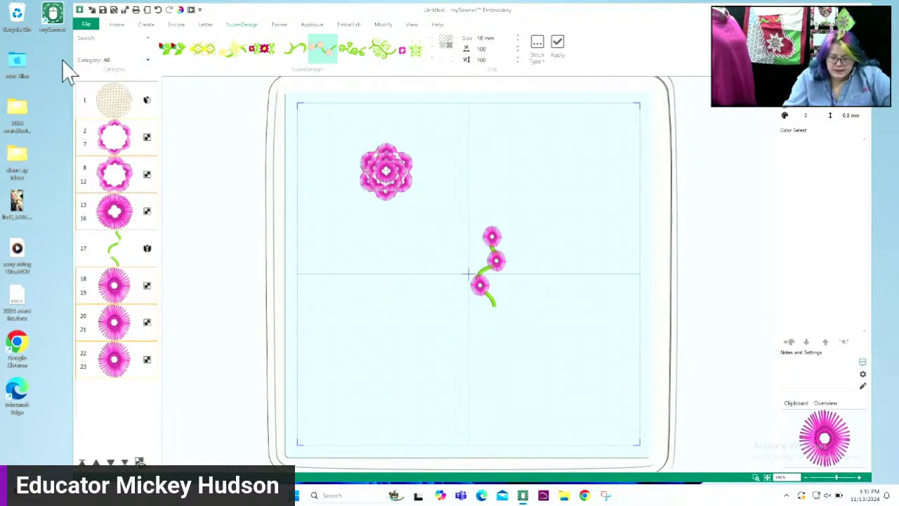
click(127, 60)
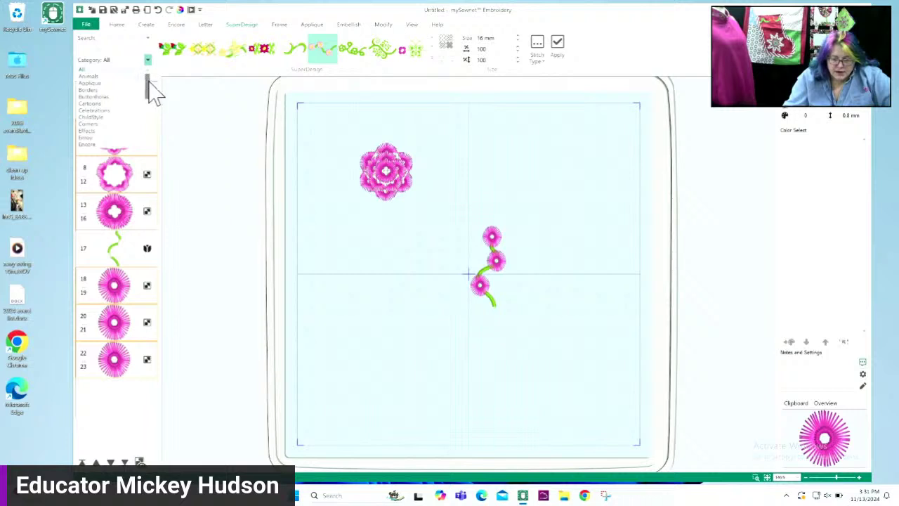
drag(148, 79, 144, 118)
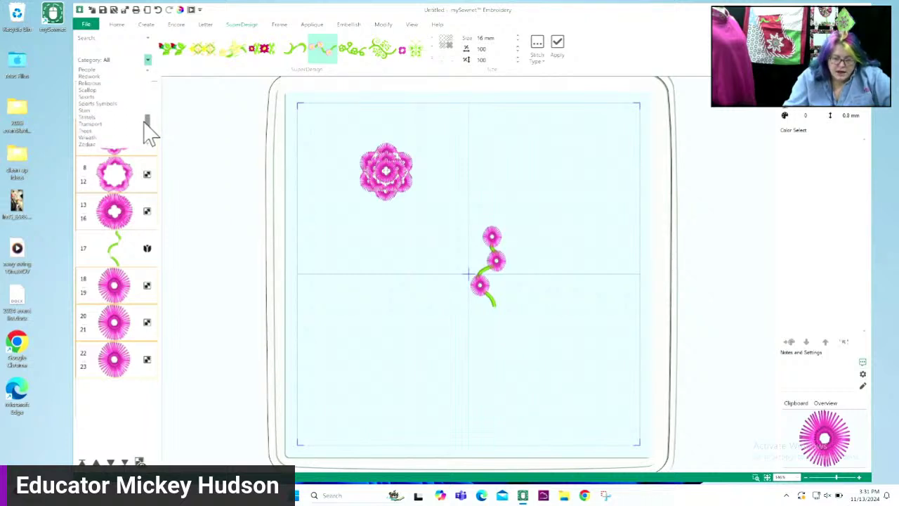
click(112, 118)
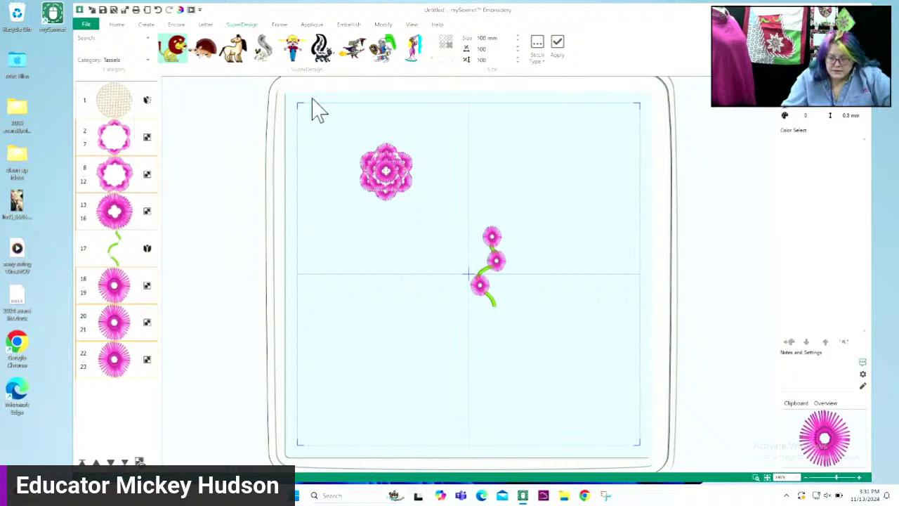
click(434, 59)
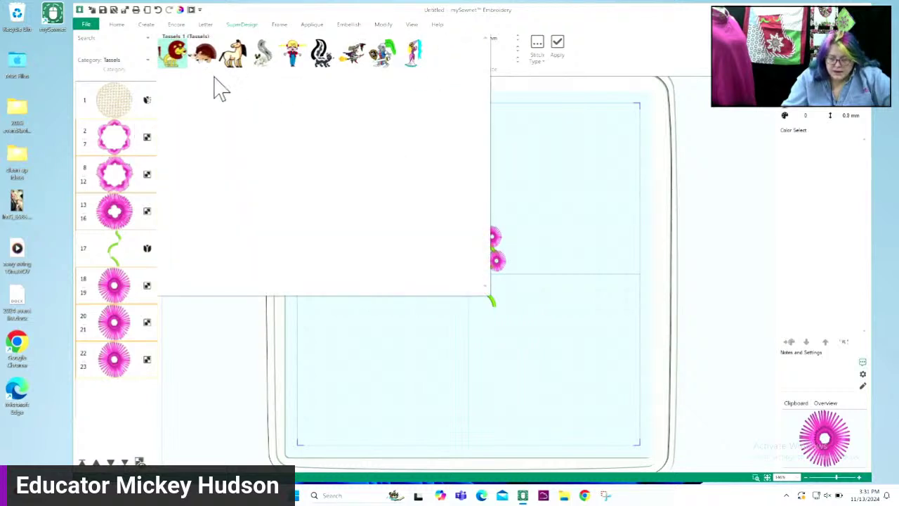
click(353, 55)
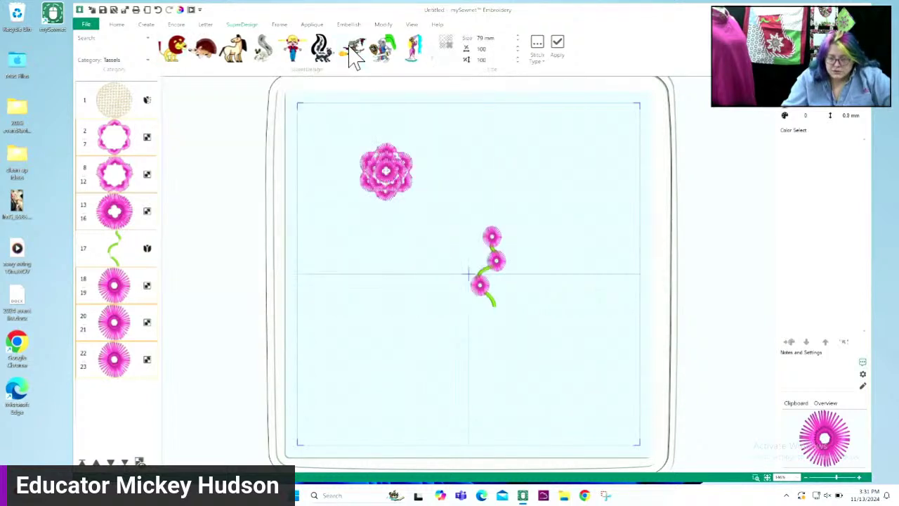
click(556, 53)
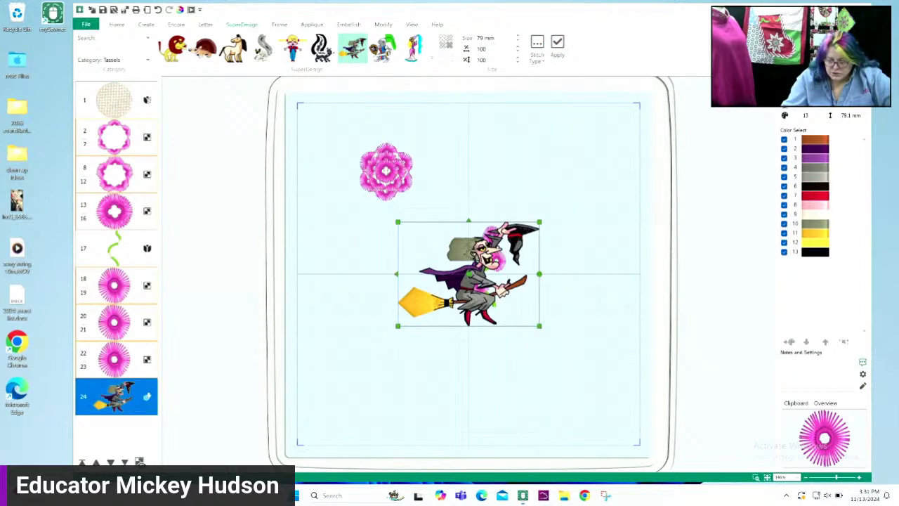
Step: Enlarge the witch design proportionally to about 137 mm high and place it in the lower-left area of the hoop
drag(464, 302, 392, 371)
drag(469, 398, 553, 445)
drag(488, 346, 458, 221)
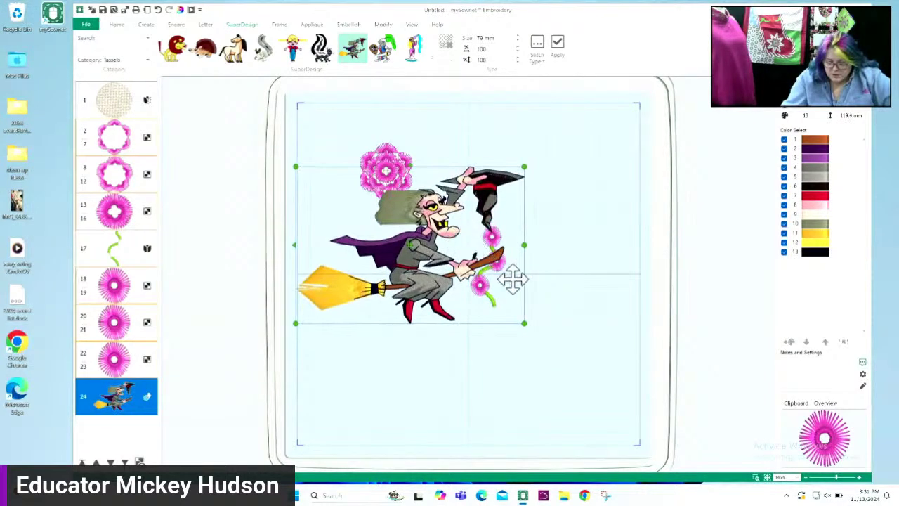
drag(524, 323, 484, 364)
drag(545, 421, 542, 406)
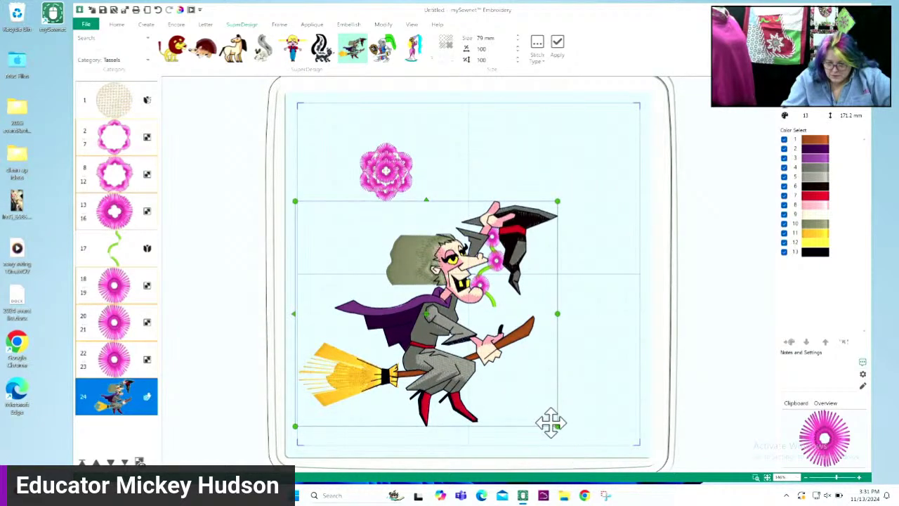
drag(556, 426, 552, 421)
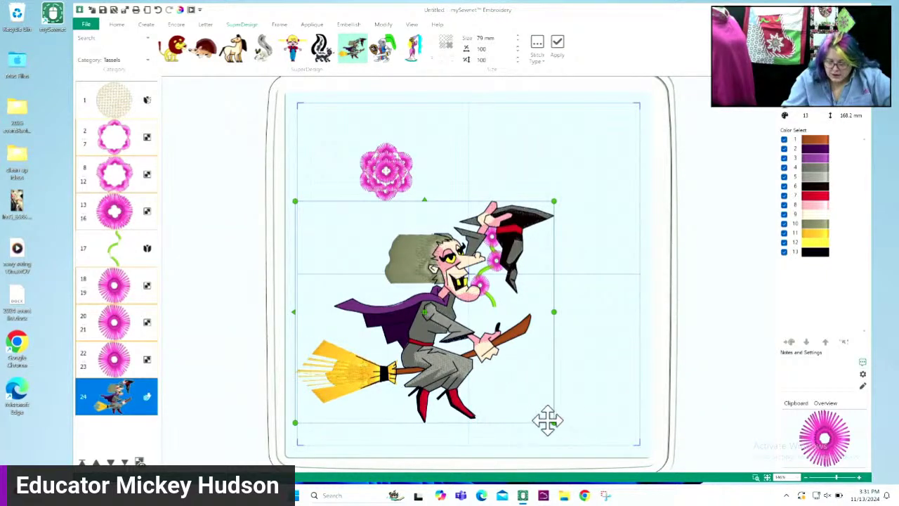
drag(553, 423, 508, 382)
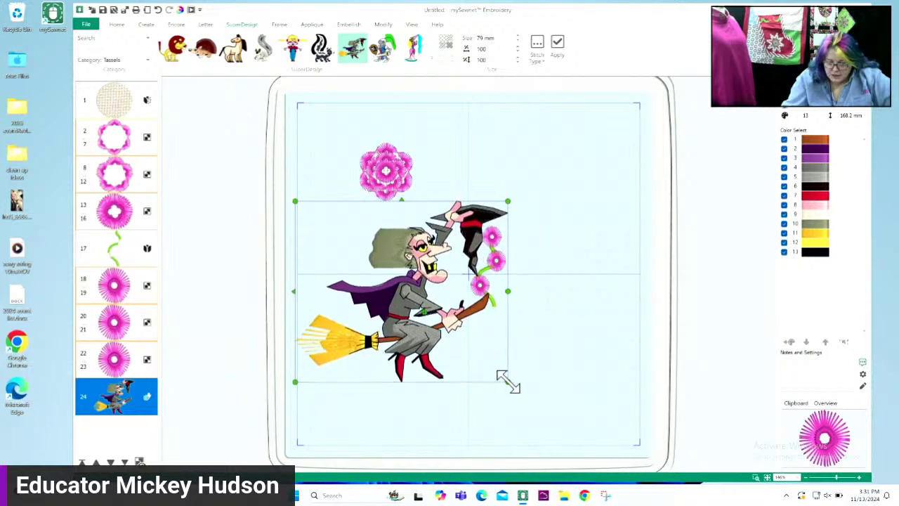
drag(436, 309, 448, 348)
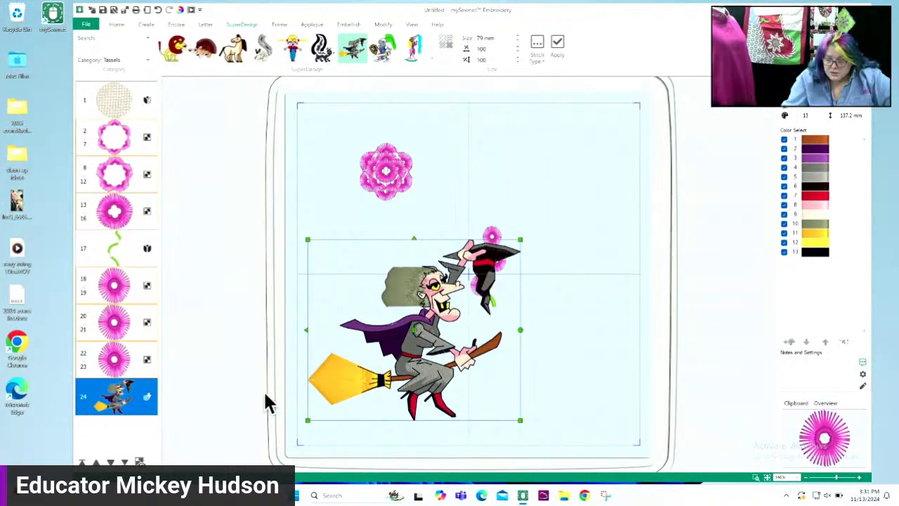
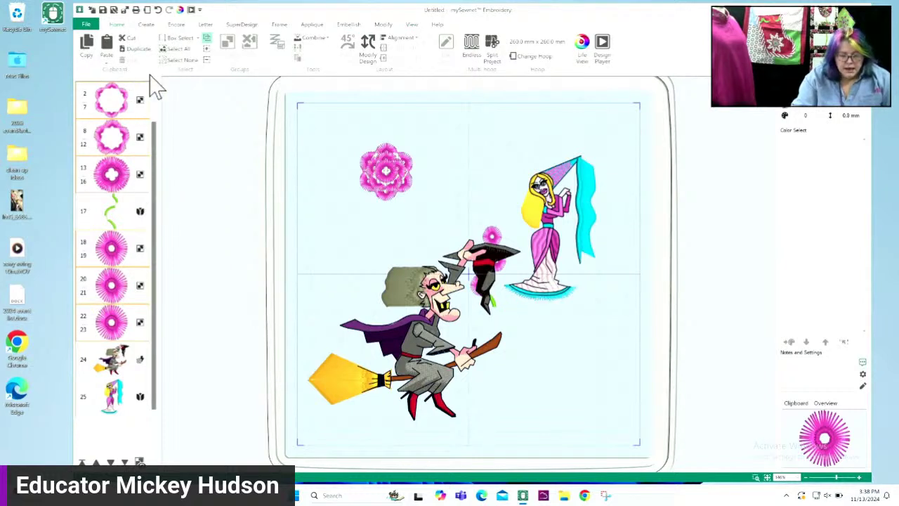
Step: Select all the designs in the hoop and delete them to leave an empty workspace
click(177, 52)
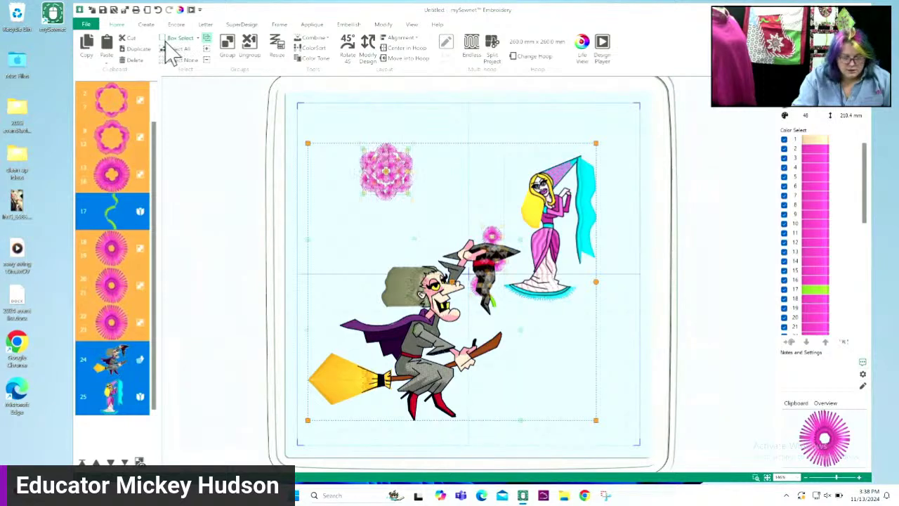
click(132, 60)
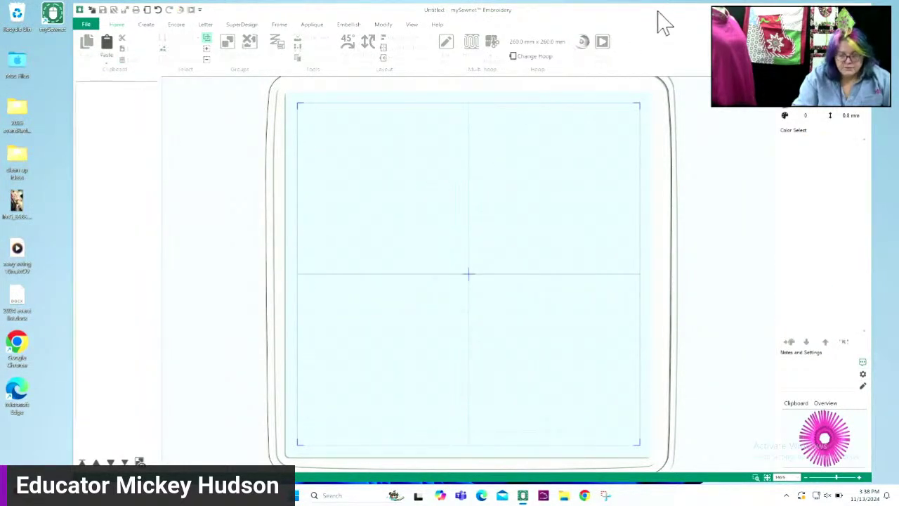
drag(658, 12, 627, 15)
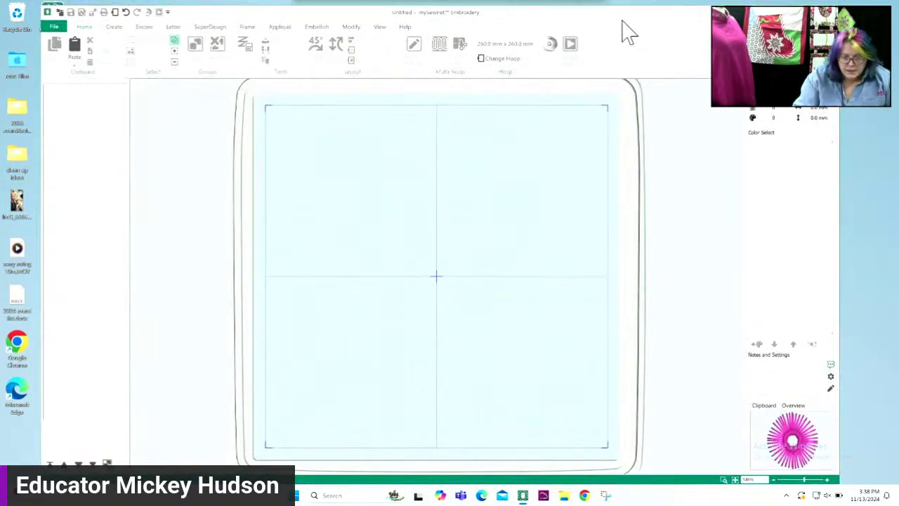
Step: Launch mySewnet Digitizing and choose Load or Create a Background Picture in the ExpressDesign Wizard, continuing to the picture choice
click(112, 28)
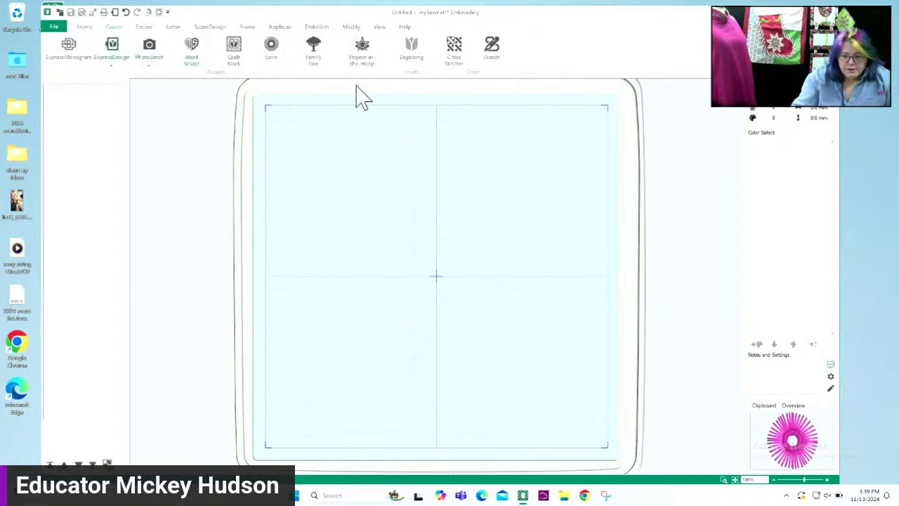
click(412, 53)
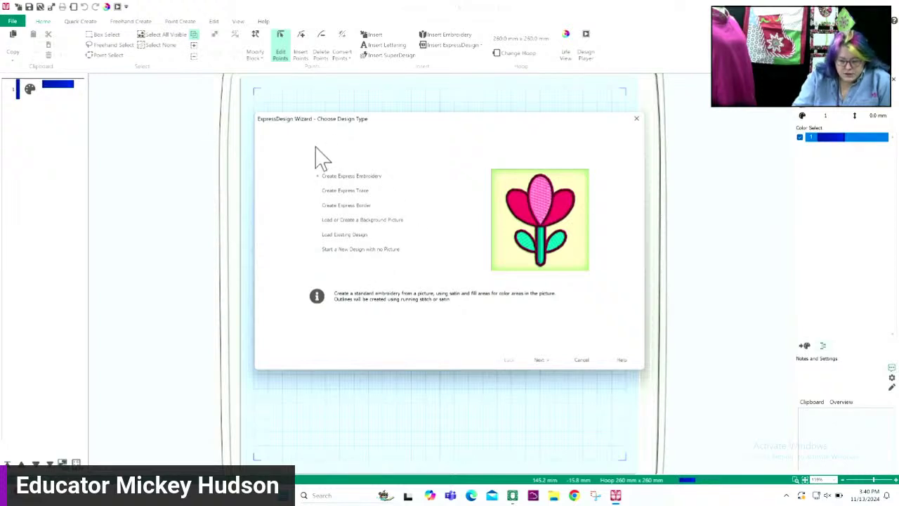
click(319, 220)
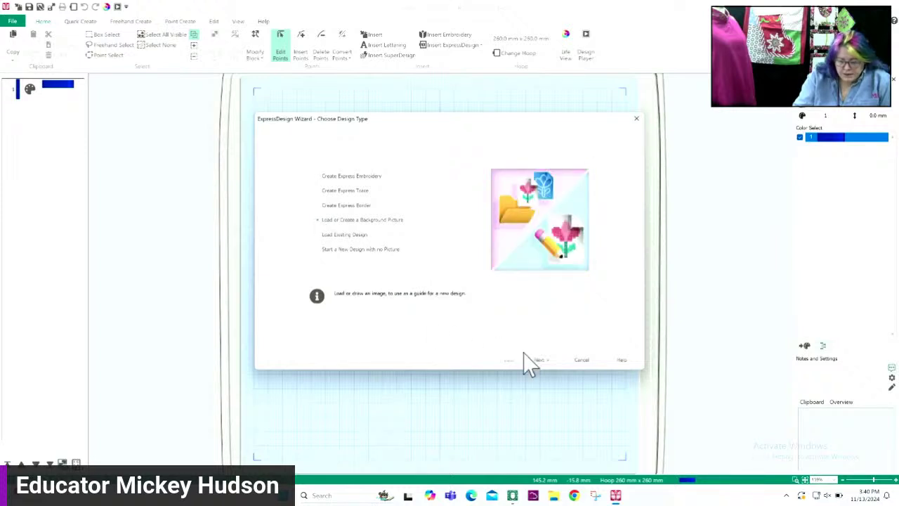
click(540, 360)
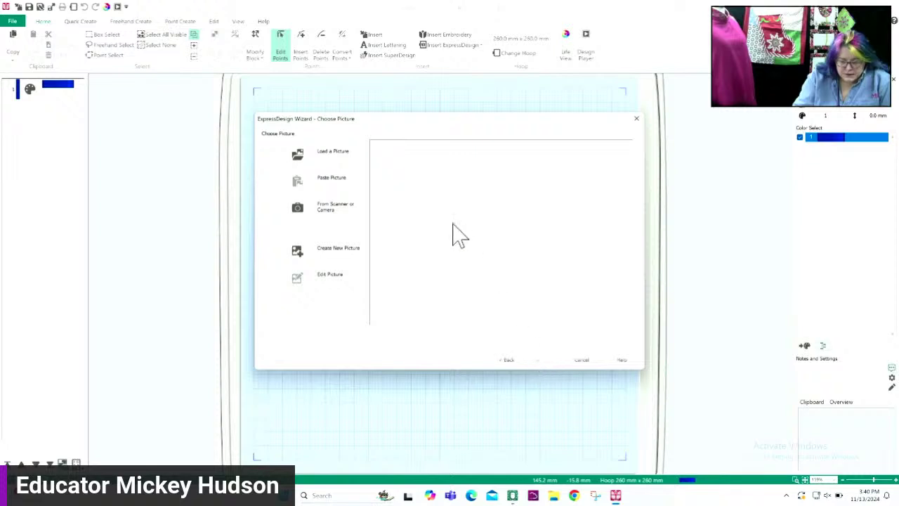
Step: Load the picture of the word "Font" from the Downloads folder into the ExpressDesign Wizard
click(299, 154)
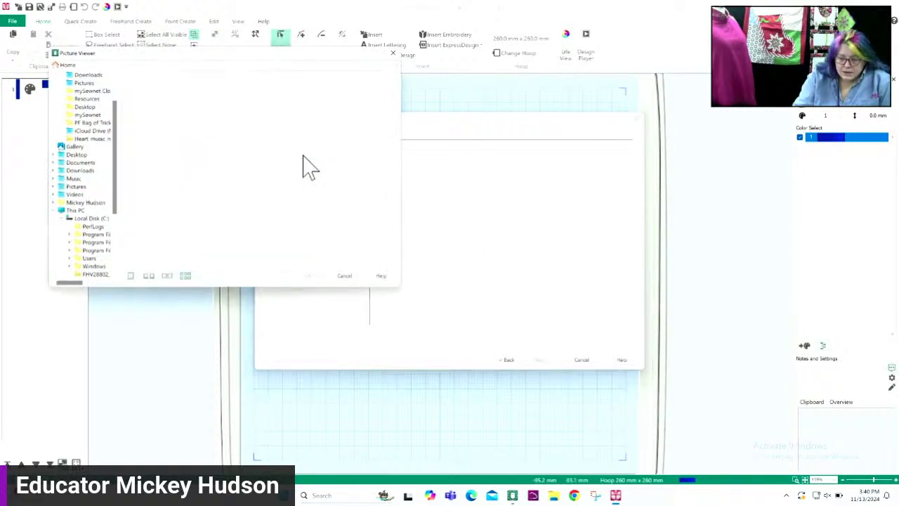
click(85, 75)
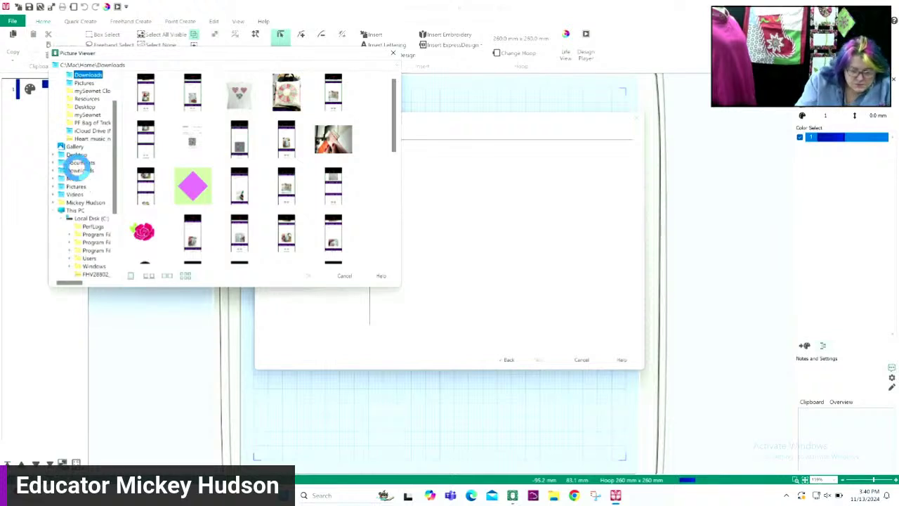
click(79, 170)
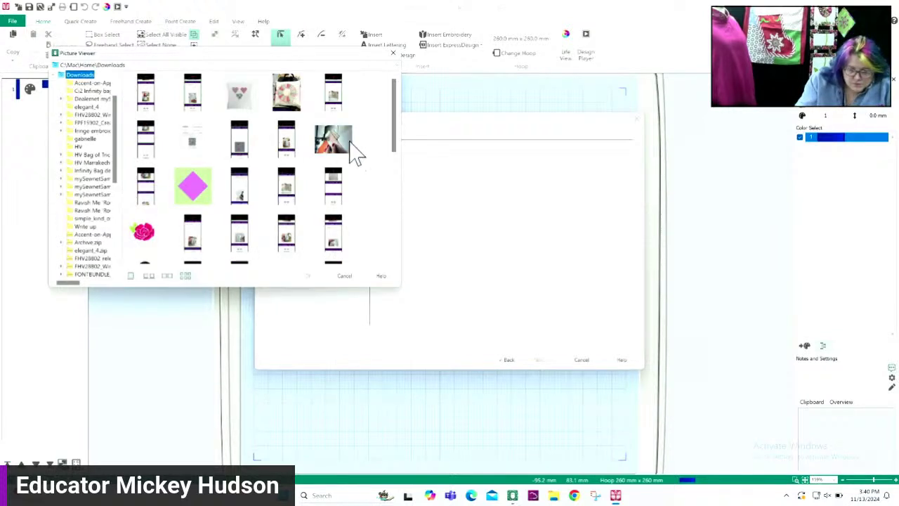
drag(395, 134, 394, 261)
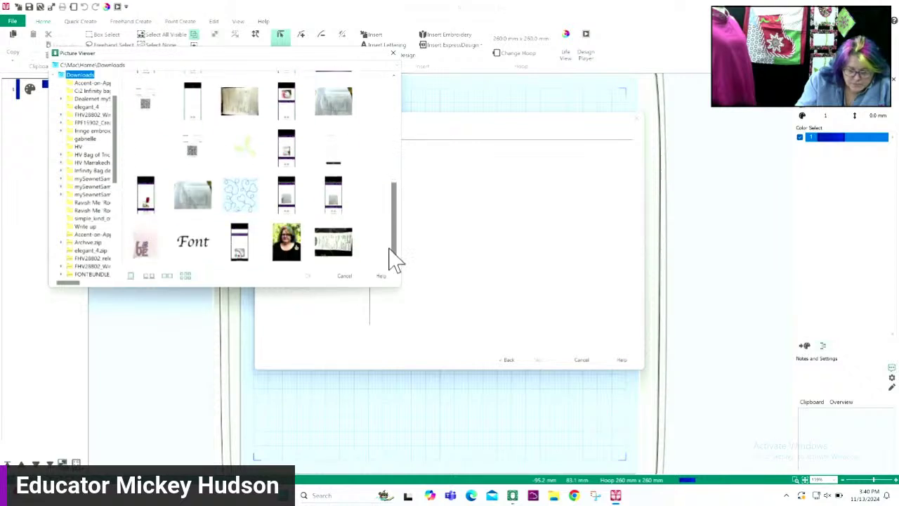
click(201, 257)
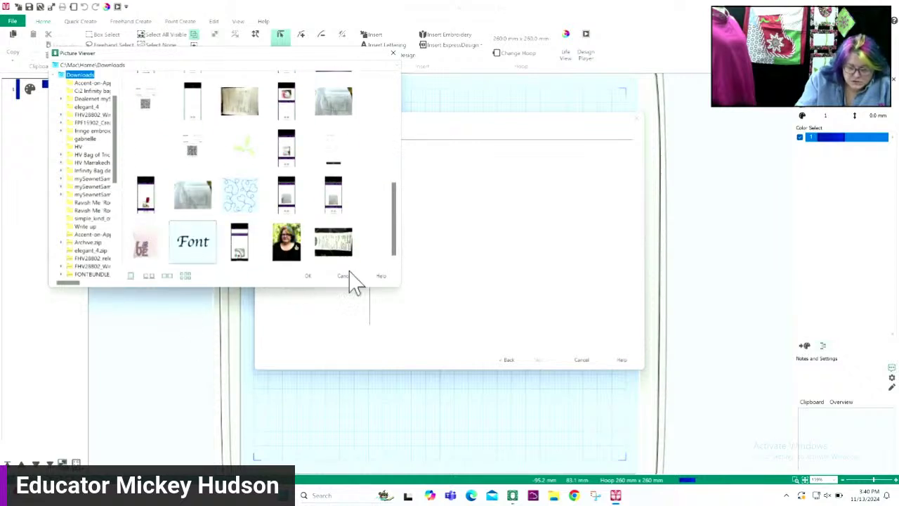
click(309, 276)
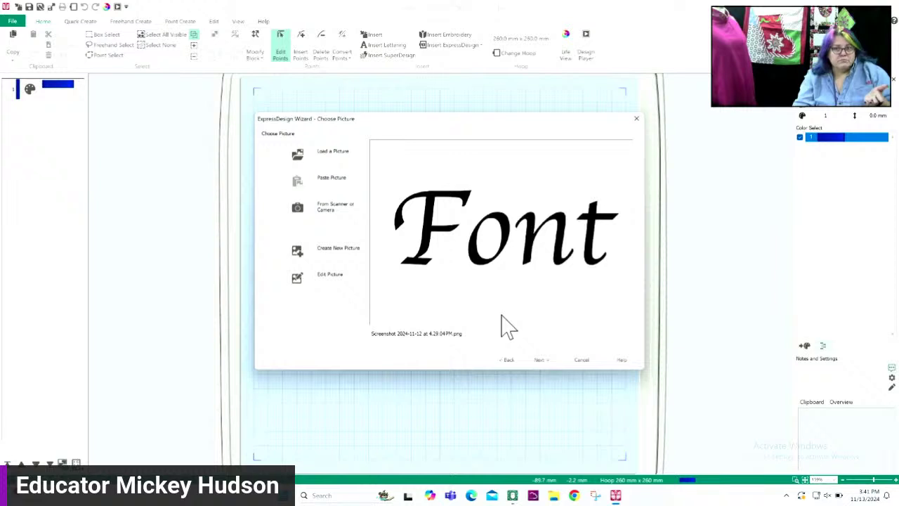
Step: Keep the picture uncropped, fit the design to the 260 mm x 260 mm hoop, and finish the wizard
click(539, 359)
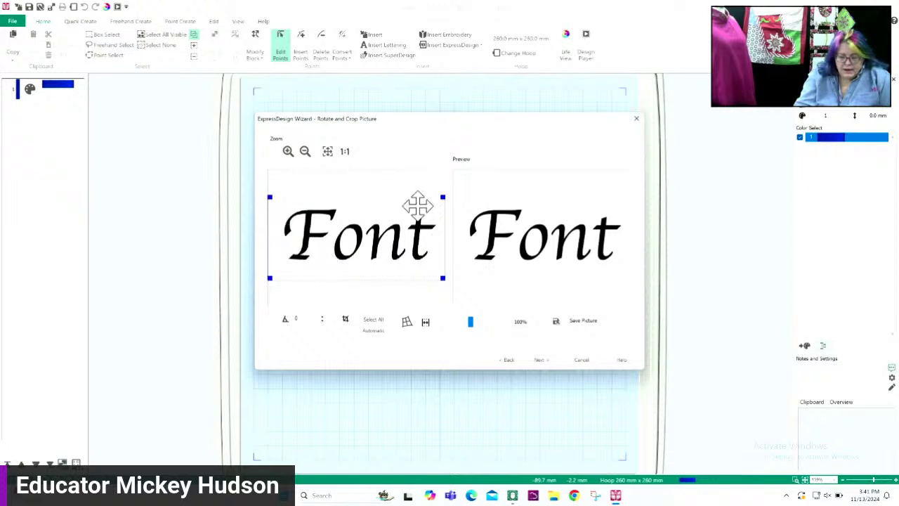
click(540, 360)
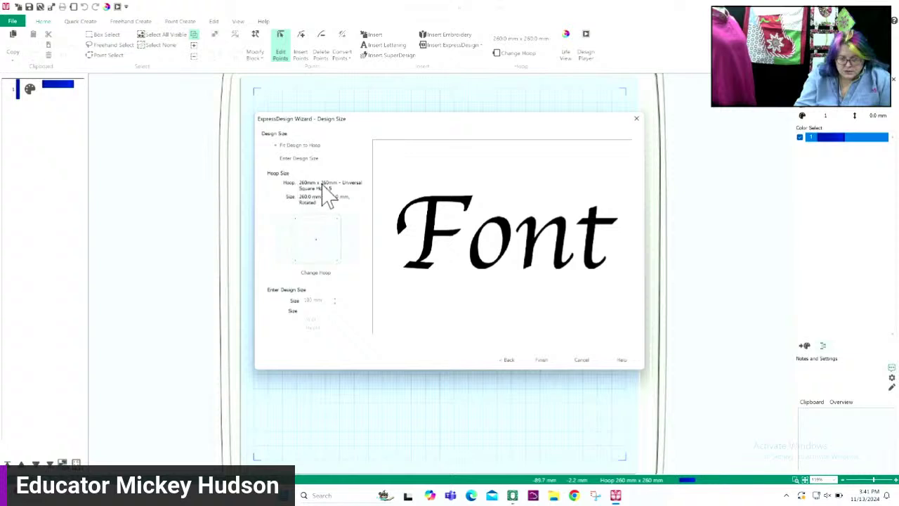
click(540, 361)
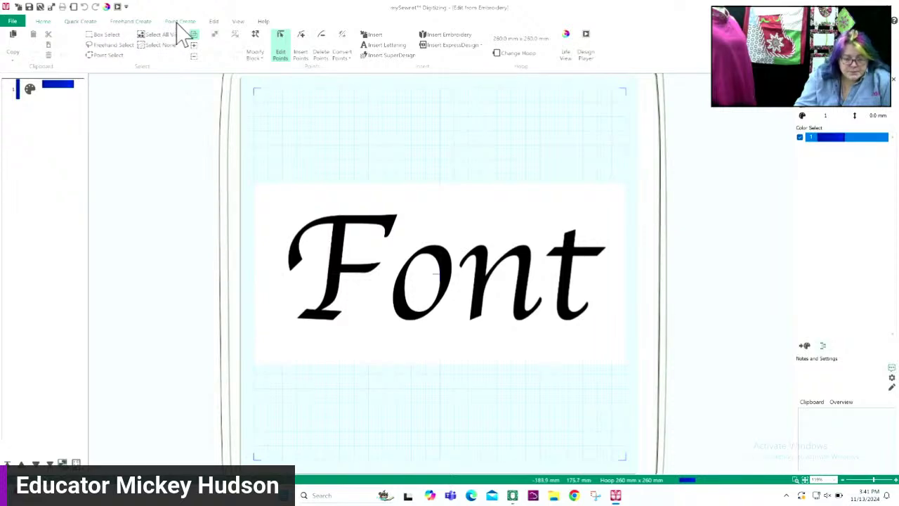
Step: Turn off the satin line for new quick-created areas and keep Pattern Fill on
click(80, 21)
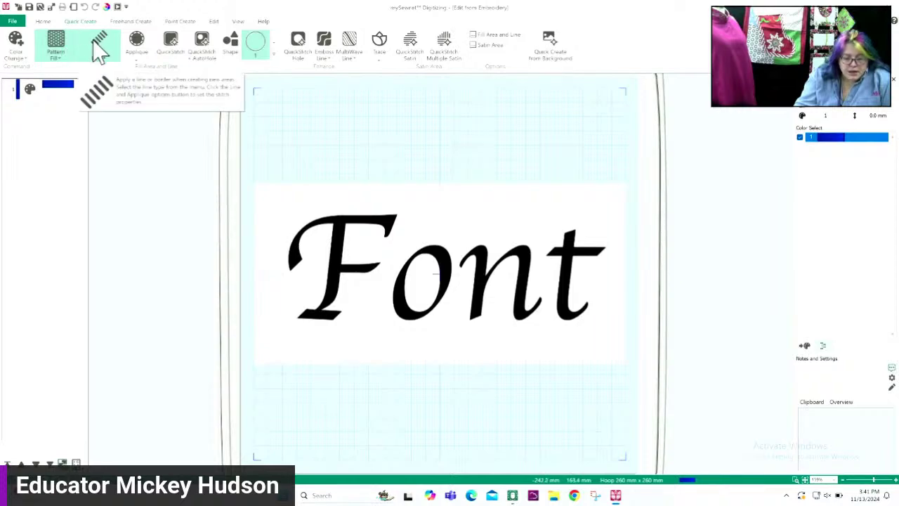
click(92, 41)
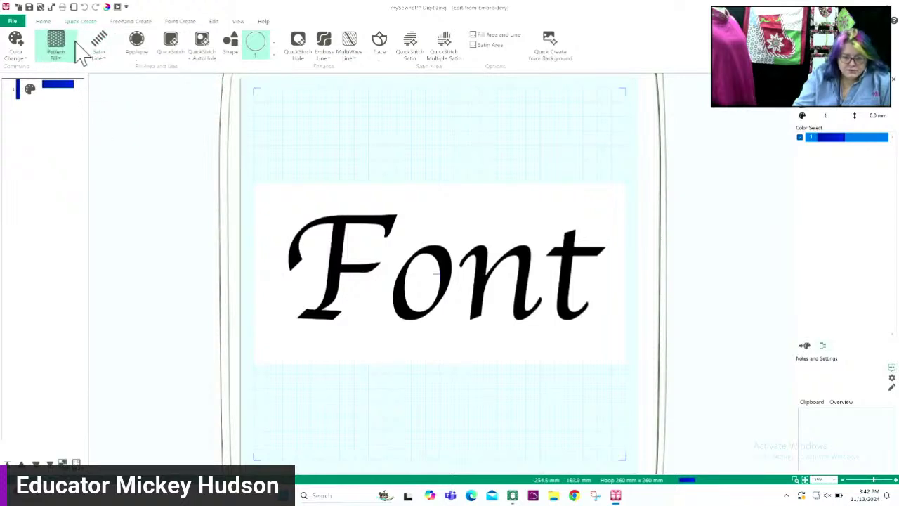
Step: Try a plain QuickStitch pattern fill on the letter "o" with a low number of points, and undo it
click(172, 49)
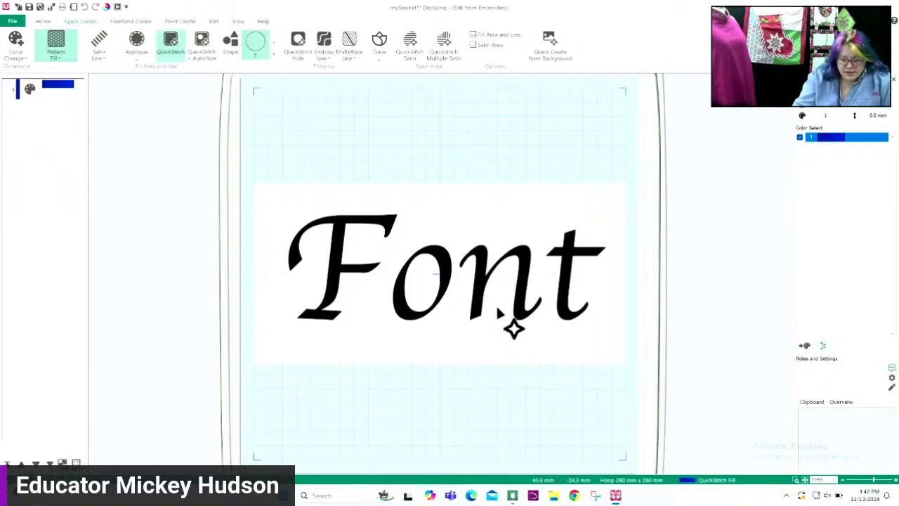
click(442, 261)
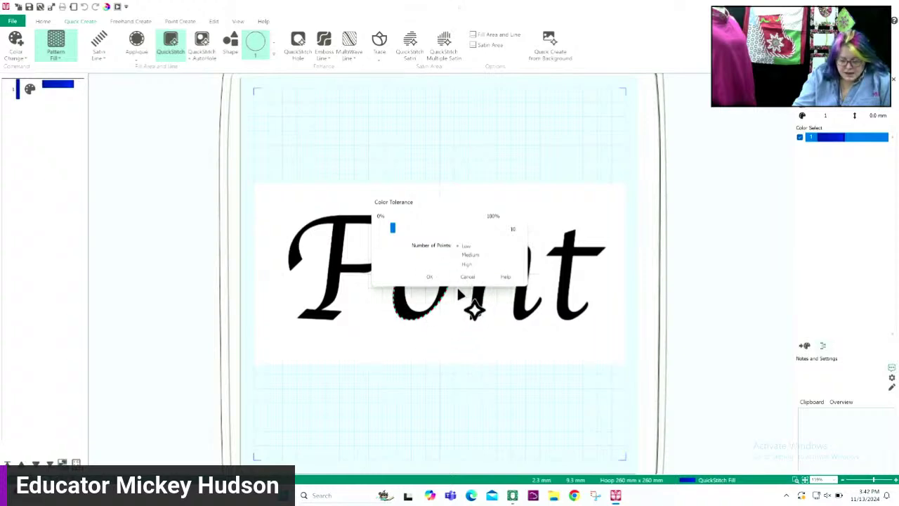
click(429, 276)
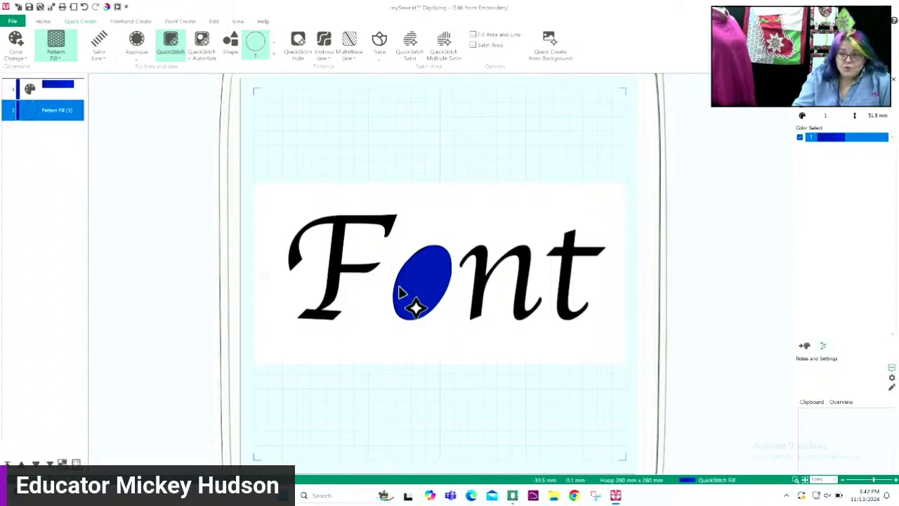
click(84, 7)
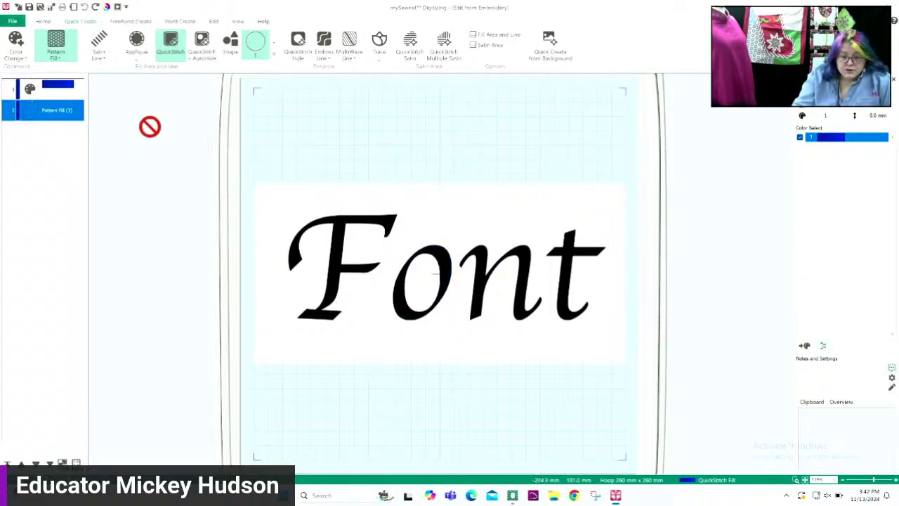
Step: Create a pattern fill with its hole from the letter "o" using QuickStitch + AutoHole, with a low number of points
click(173, 58)
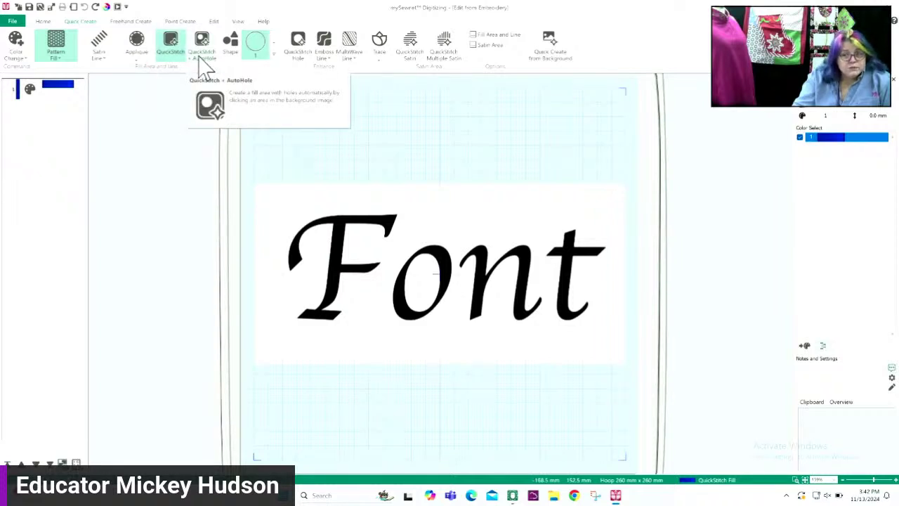
click(204, 64)
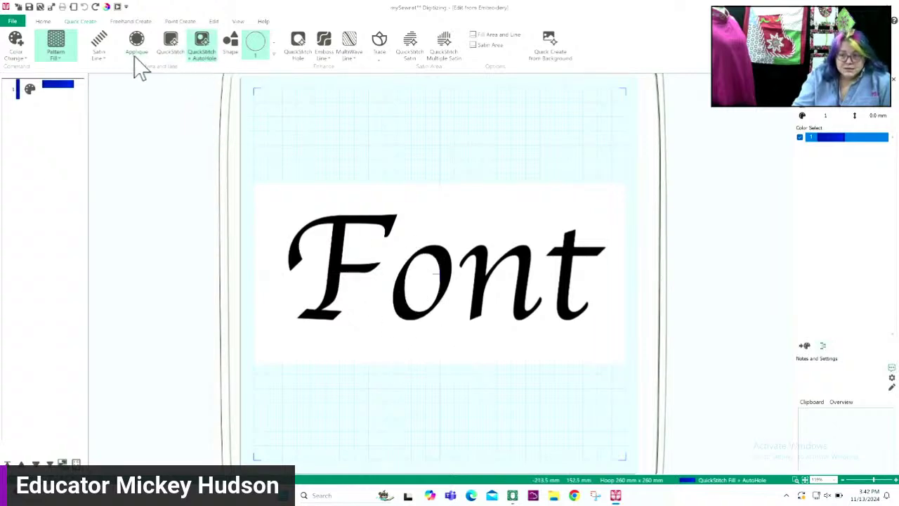
click(402, 313)
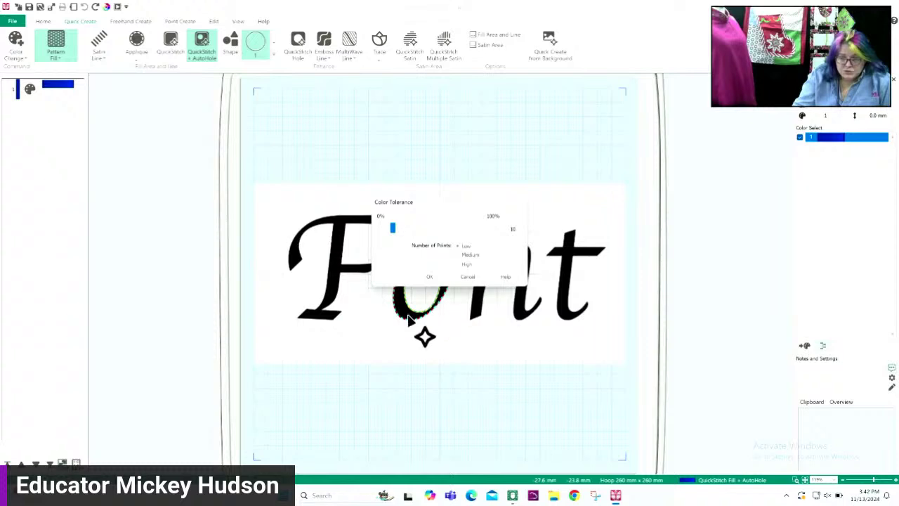
click(427, 275)
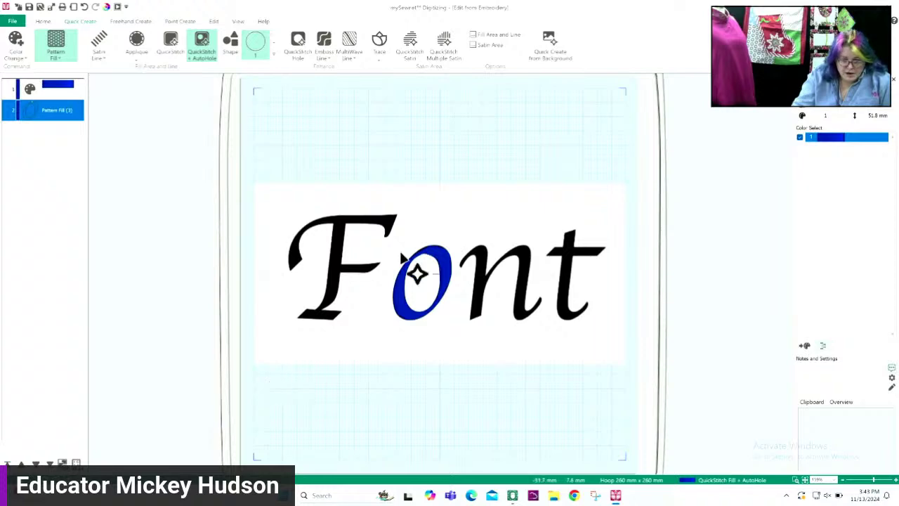
Step: Open the pattern fill of the letter "o" for point editing in a close-up view
click(796, 480)
drag(346, 232, 497, 326)
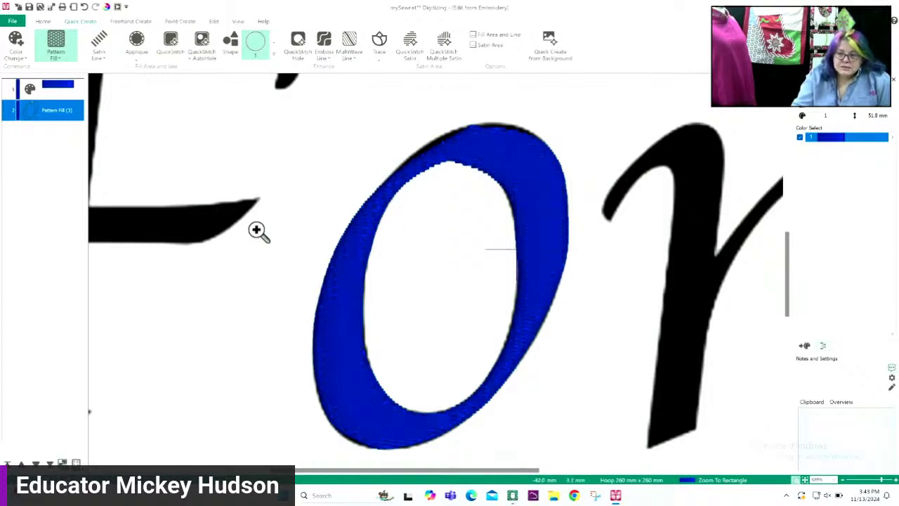
key(Escape)
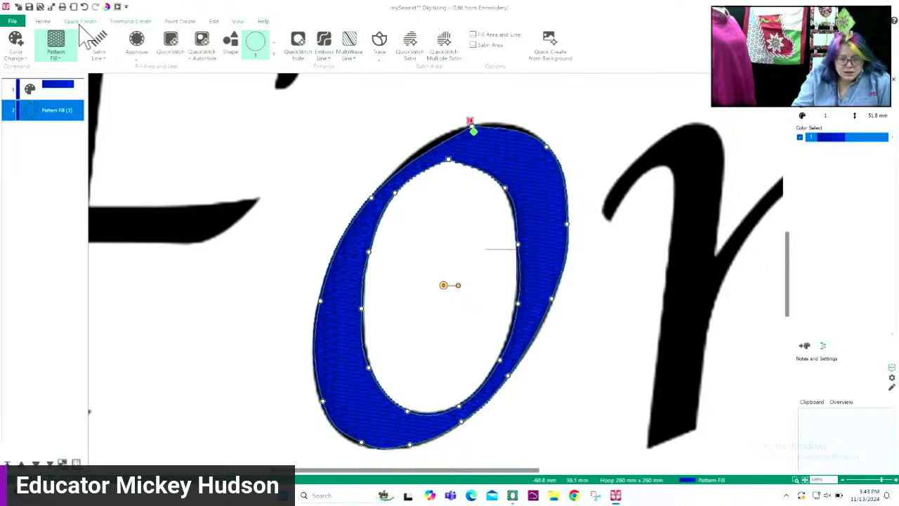
click(44, 21)
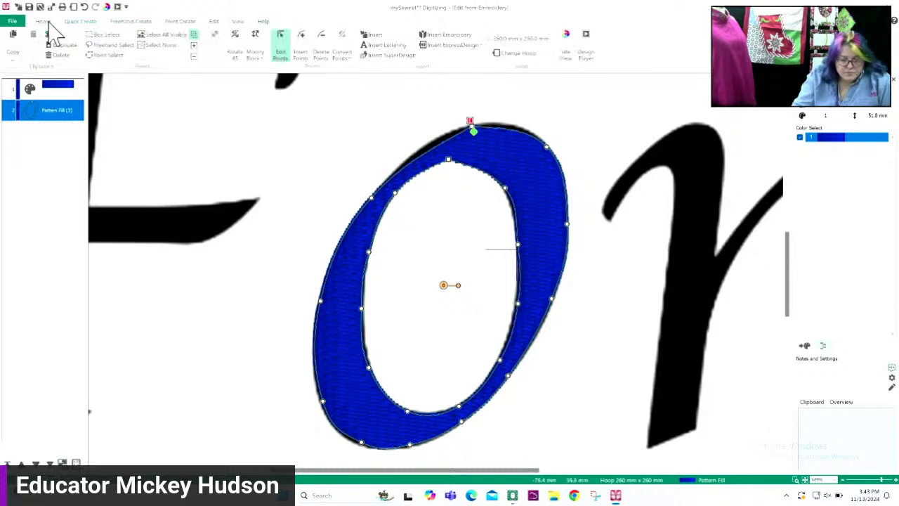
click(280, 48)
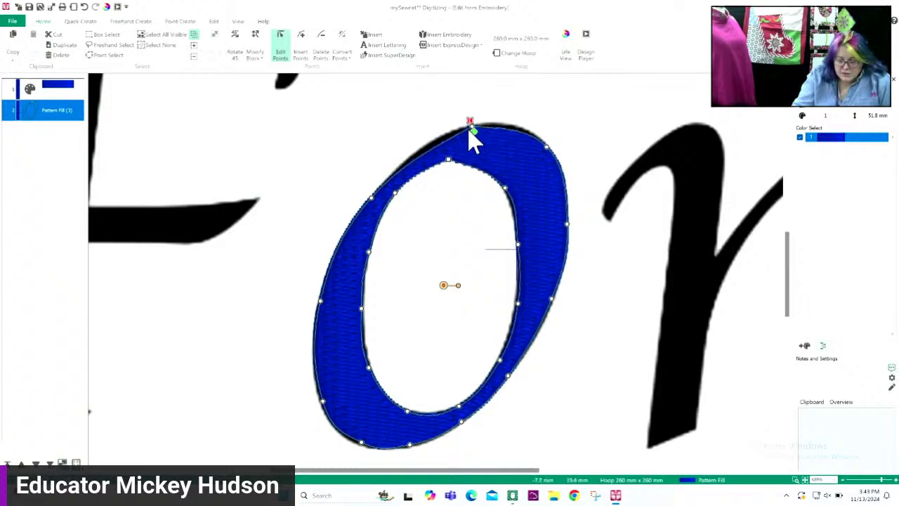
Step: Try moving the outline point on the upper-left outer edge of the "o" outward, and undo the move
click(371, 202)
drag(371, 202, 350, 173)
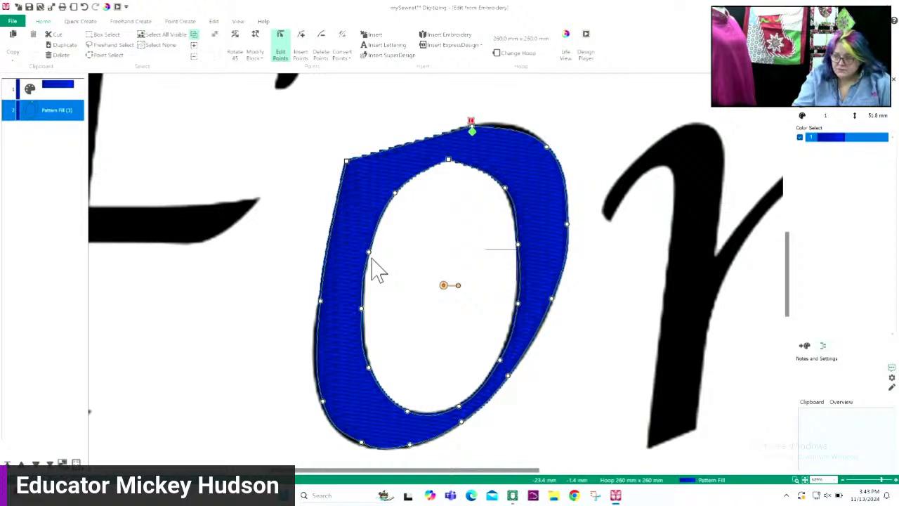
click(85, 8)
click(94, 7)
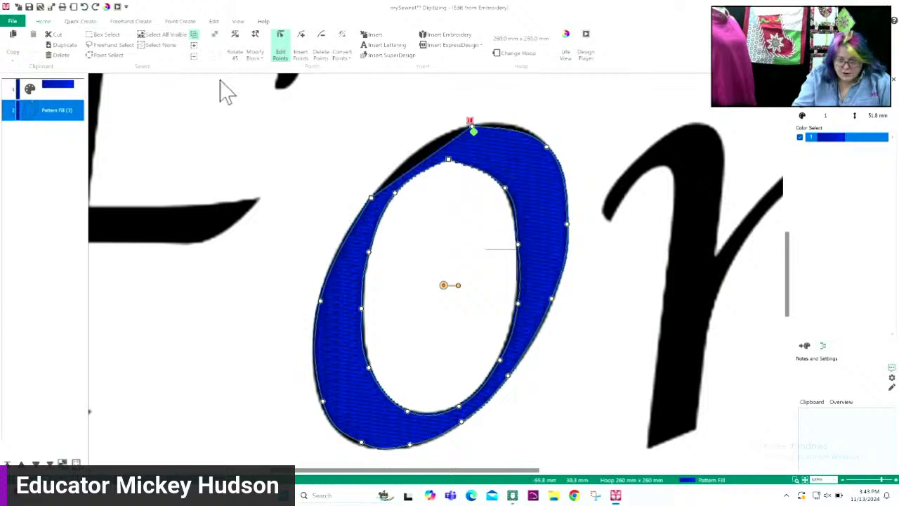
click(85, 8)
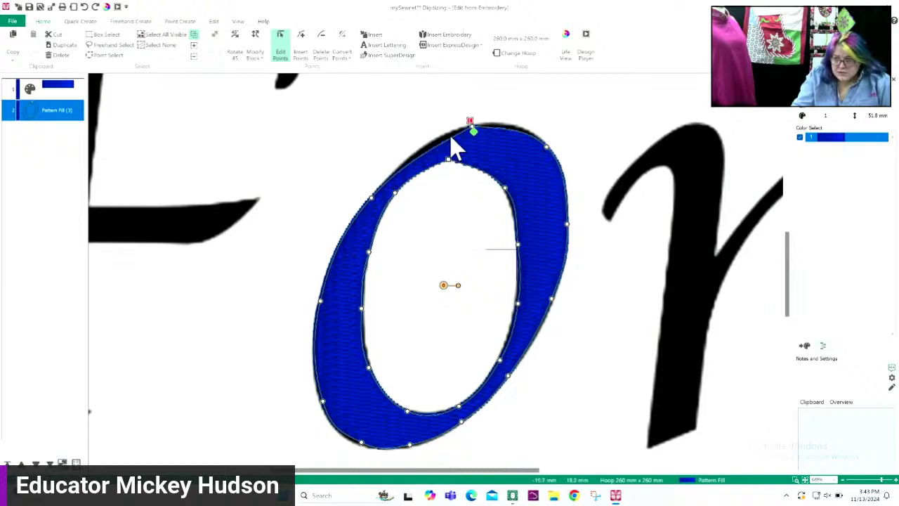
Step: Insert a point on the upper-left outer edge of the "o" fill and move it onto the picture's black edge
click(308, 49)
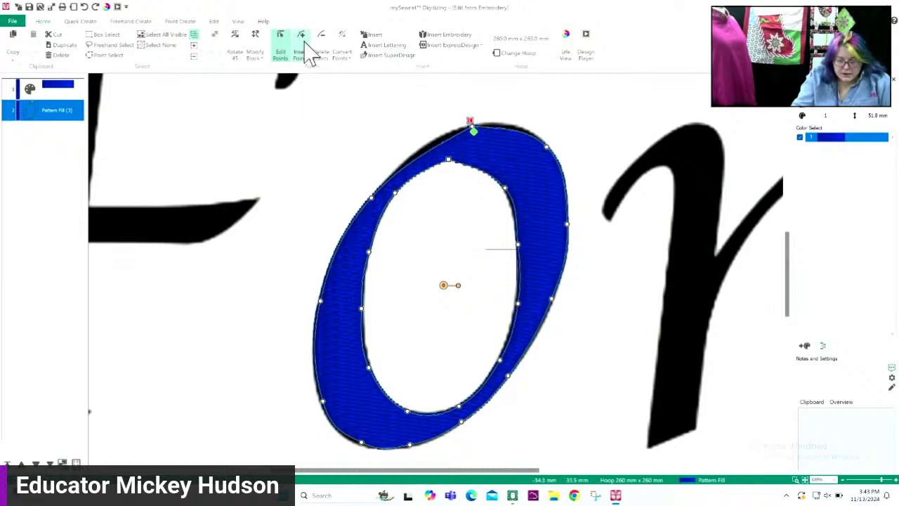
click(419, 156)
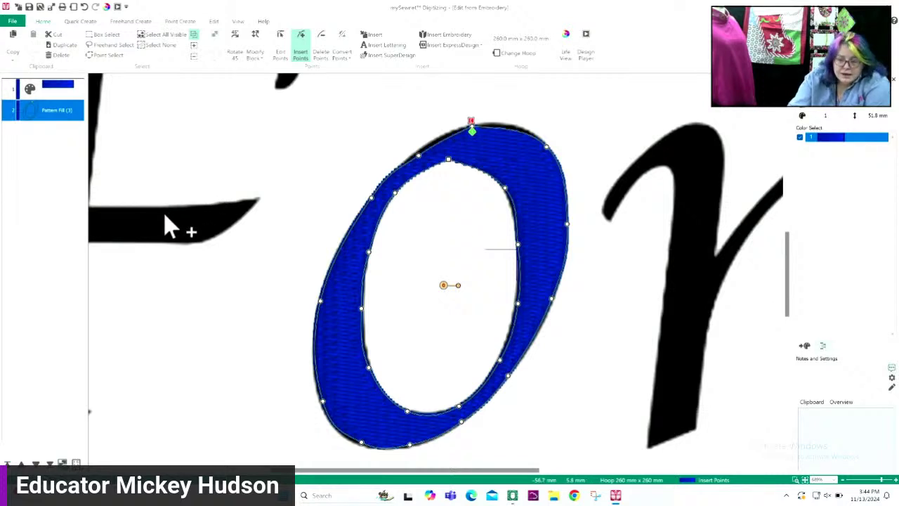
key(Escape)
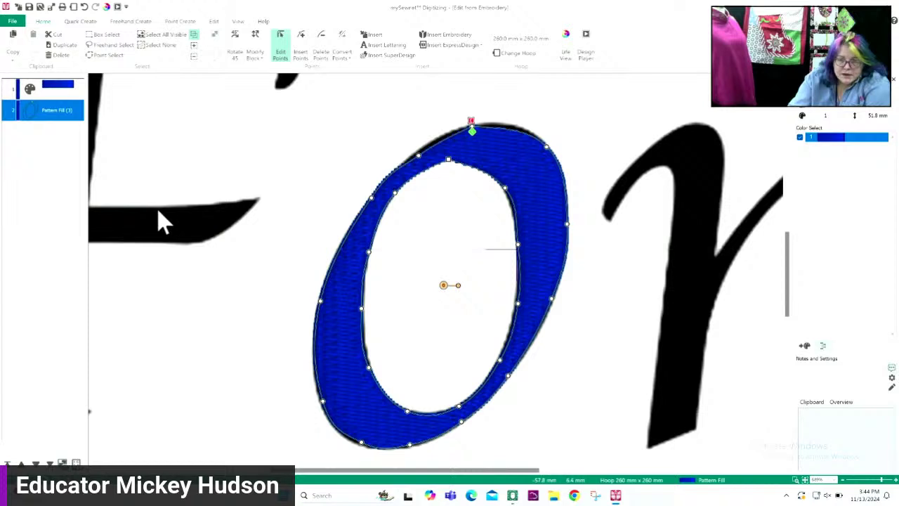
click(423, 159)
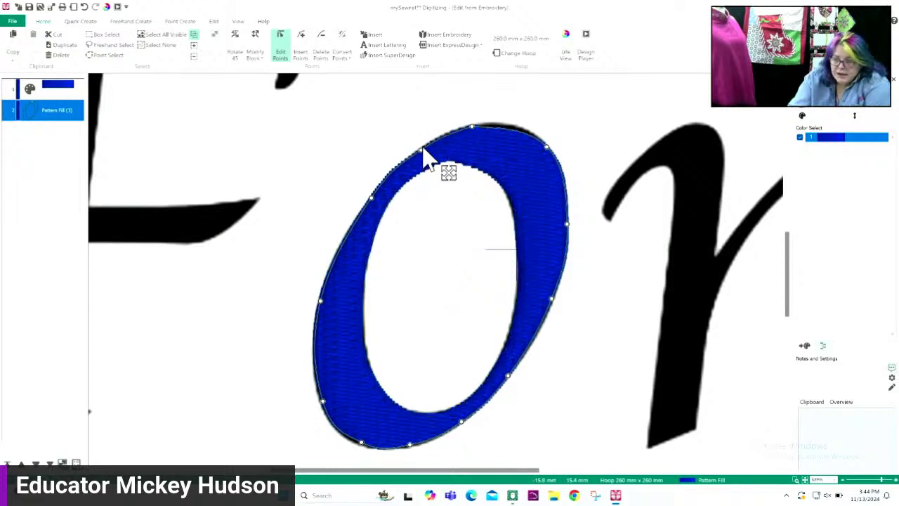
click(425, 157)
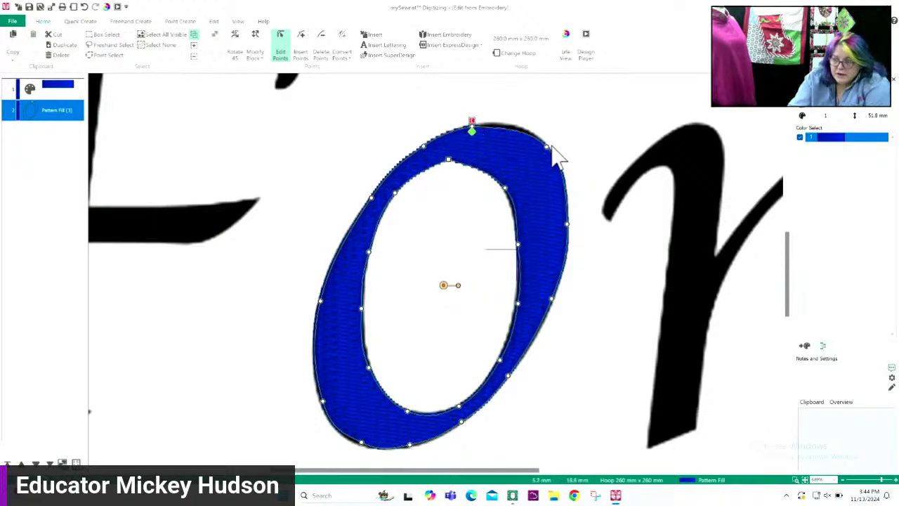
Step: Move the upper-right, right and lower-left outer points of the "o" fill to follow the letter's edge in the picture
drag(548, 149, 539, 139)
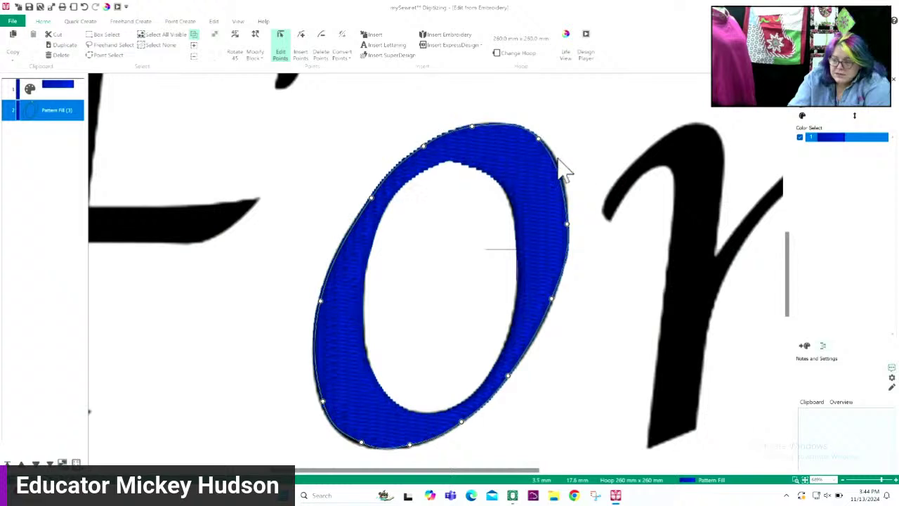
click(570, 219)
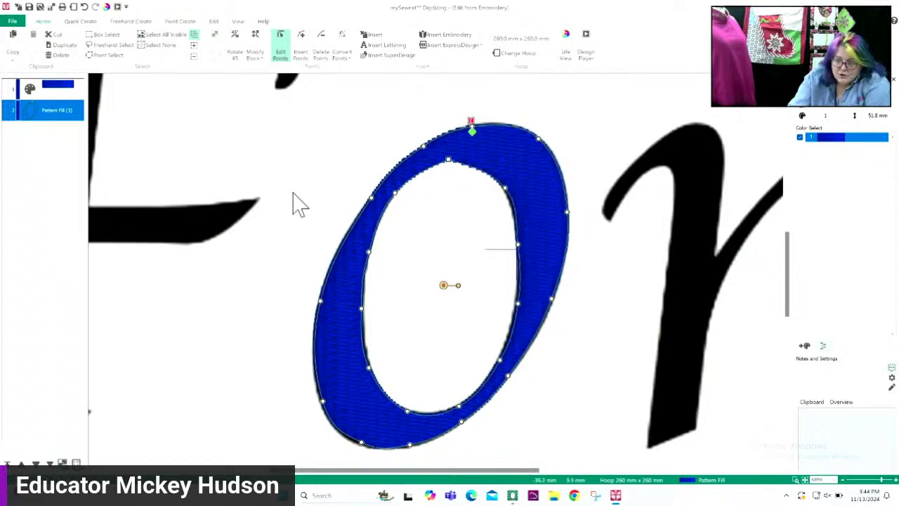
click(358, 442)
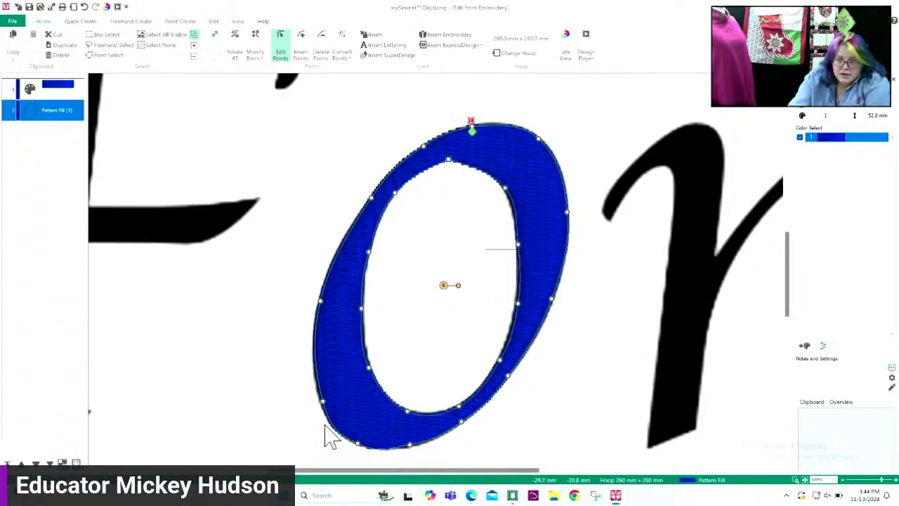
Step: Change the "o" fill's pattern to a vertically striped pattern from the Standard 2 group in its properties
click(39, 112)
right_click(41, 121)
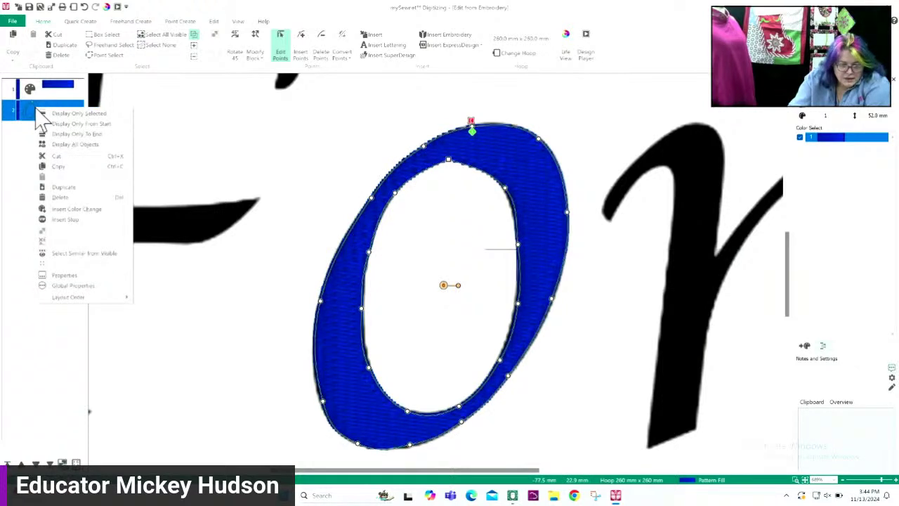
click(65, 276)
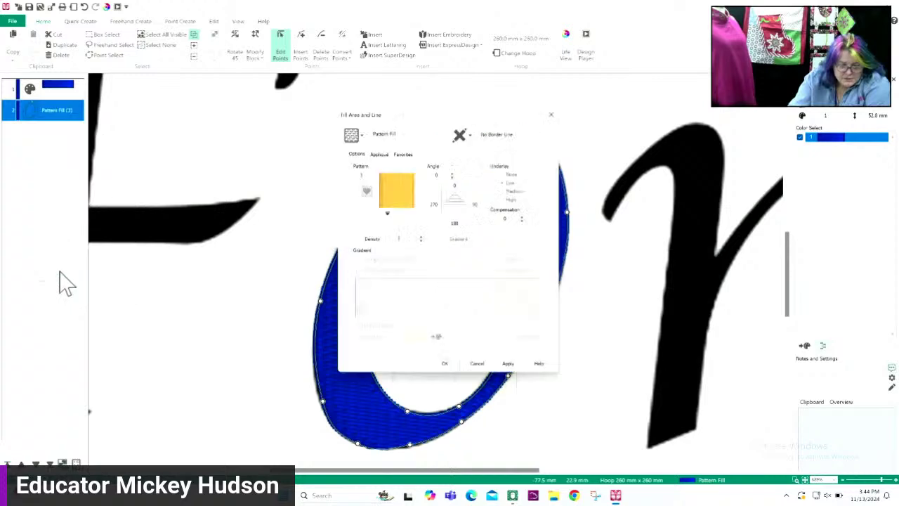
click(385, 213)
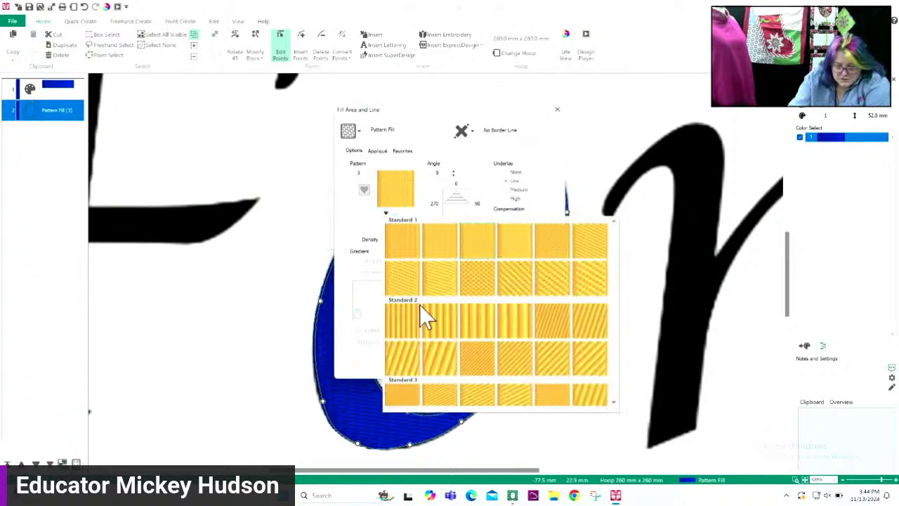
click(422, 313)
click(445, 370)
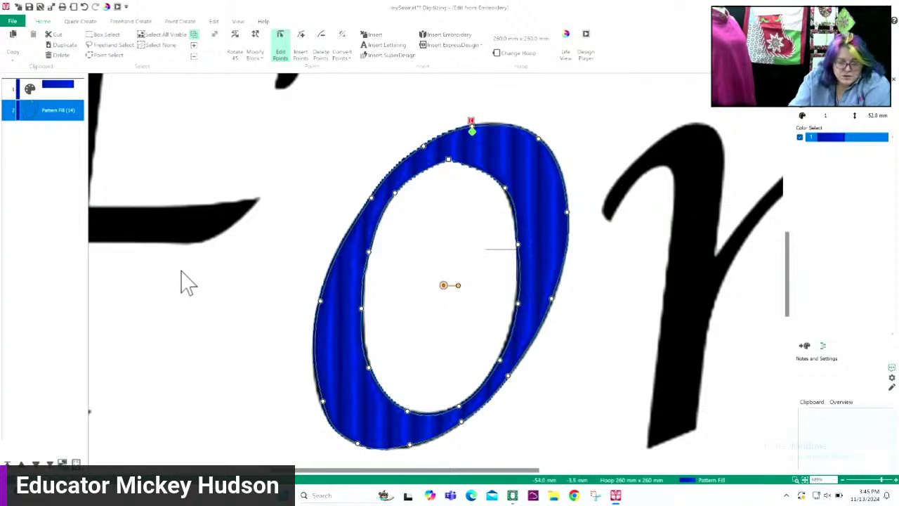
Step: Delete the "o" pattern fill from the design and show the whole hoop
click(57, 56)
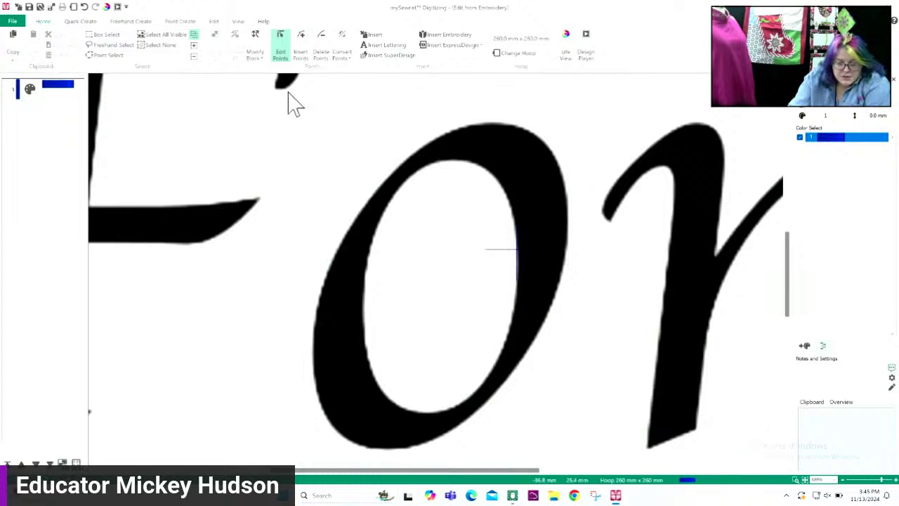
click(805, 481)
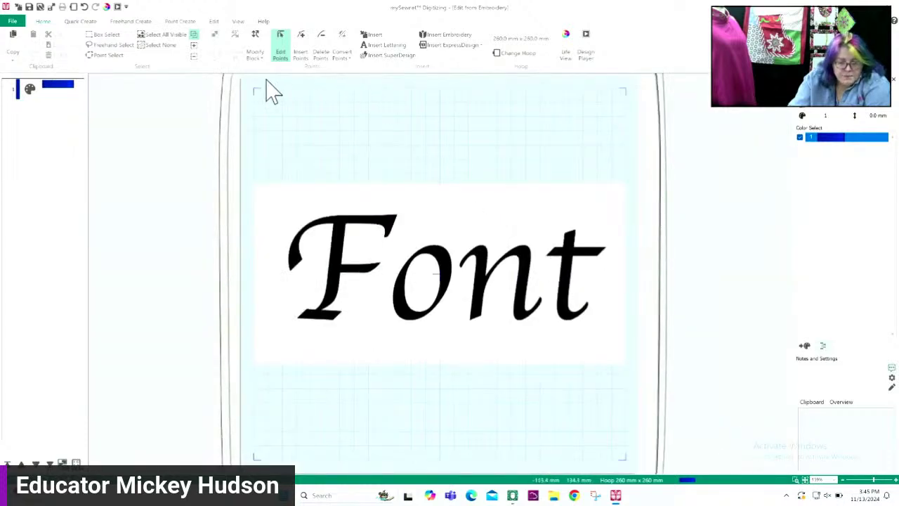
Step: Draw a freehand pattern fill area about 40 mm tall above the word "Font" and delete it
click(131, 21)
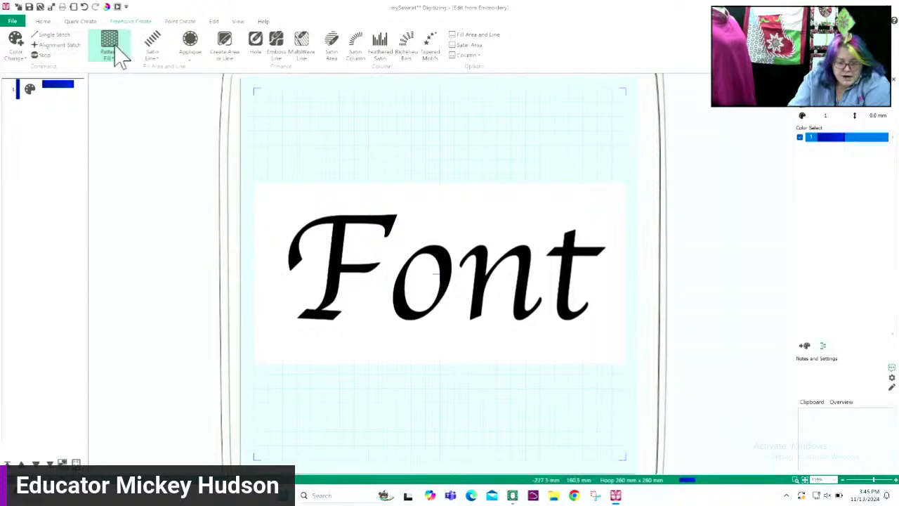
click(112, 47)
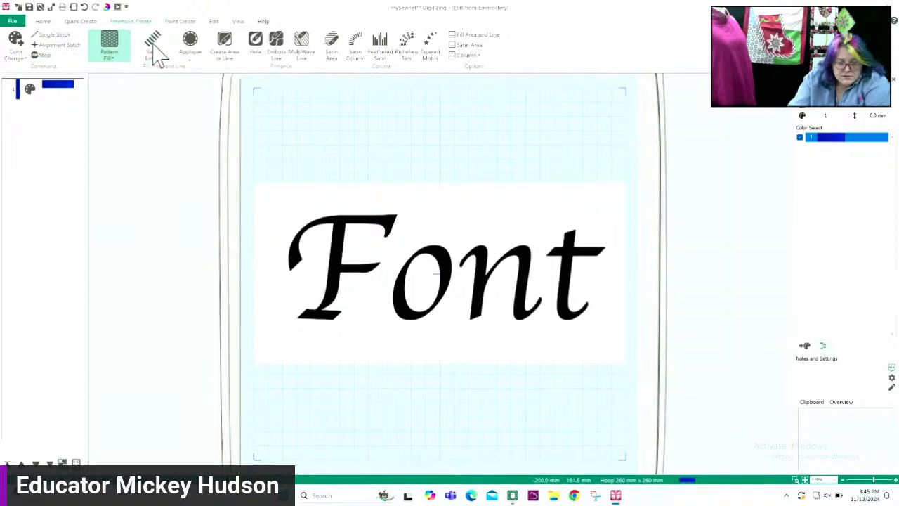
click(232, 57)
mouse_move(338, 137)
mouse_down()
mouse_move(352, 154)
mouse_move(418, 150)
mouse_move(365, 130)
mouse_move(366, 113)
mouse_move(322, 104)
mouse_move(301, 121)
mouse_move(340, 146)
mouse_up()
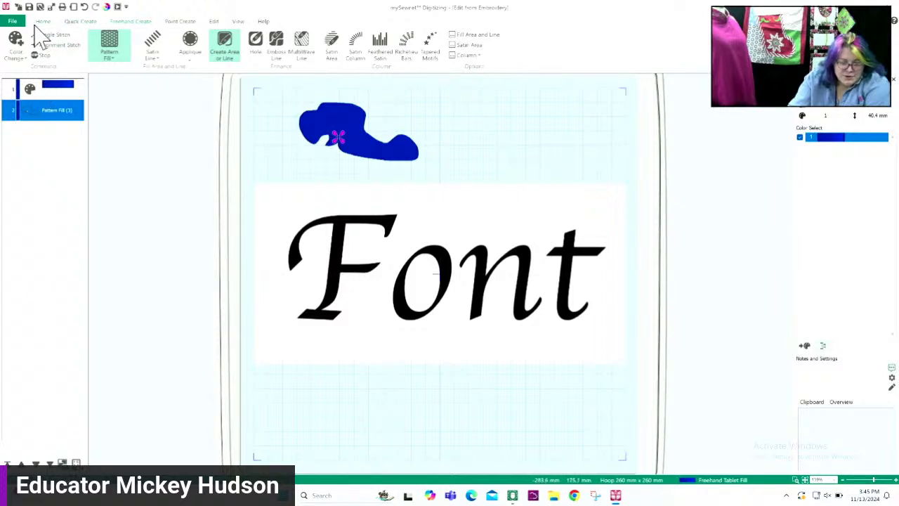
click(44, 22)
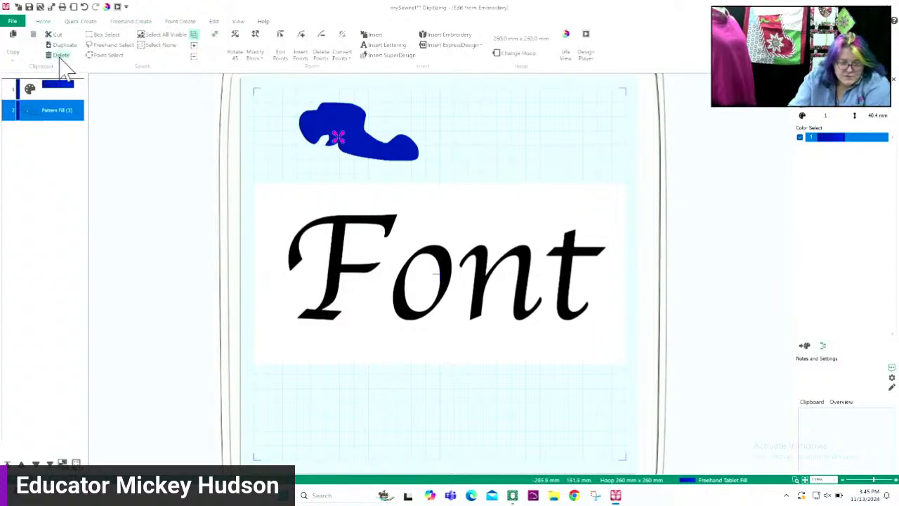
click(60, 56)
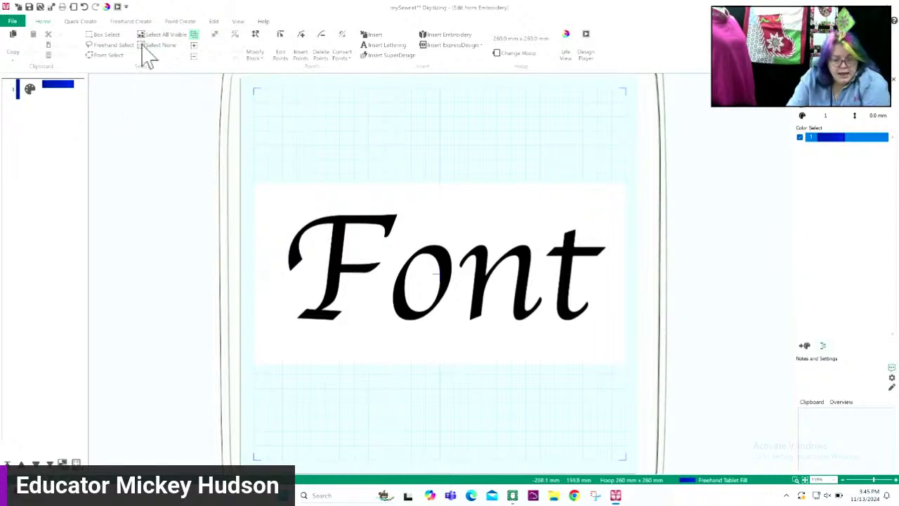
Step: Create a curved point-drawn pattern fill about 39 mm tall above the word "Font", and undo it
click(181, 22)
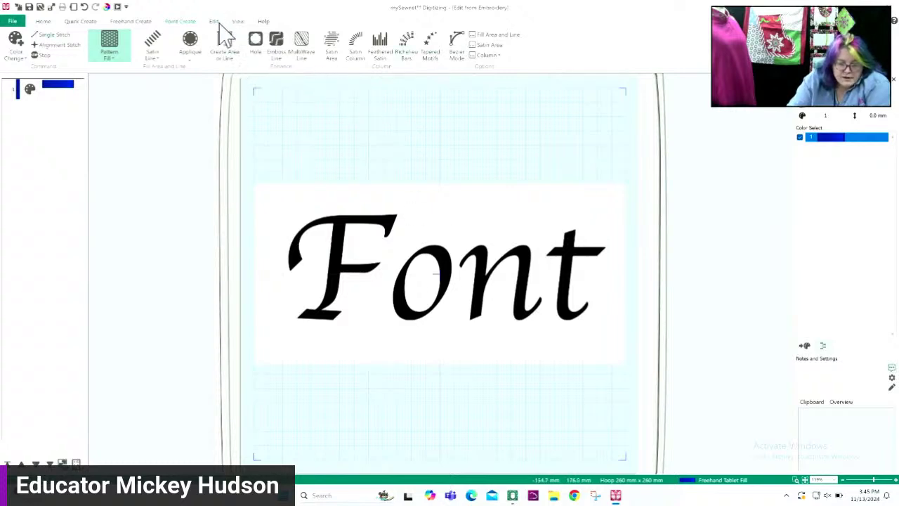
click(223, 46)
click(307, 128)
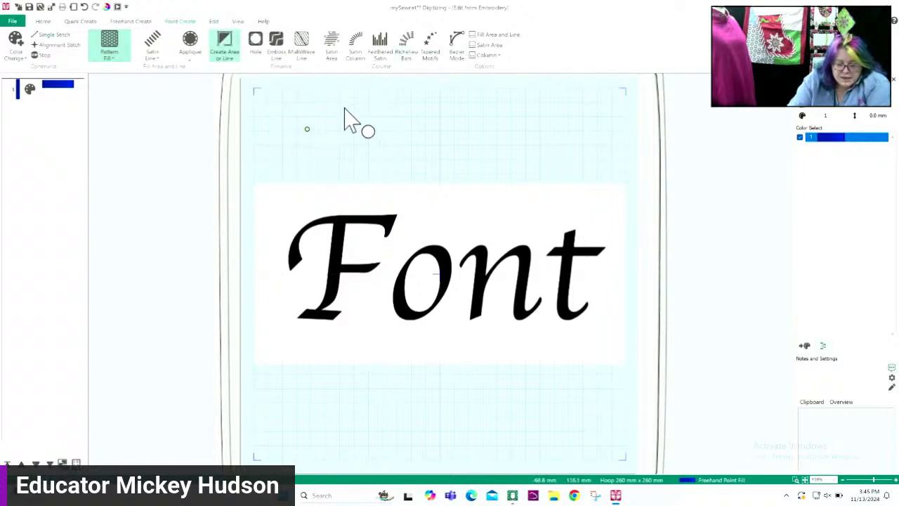
click(344, 108)
click(437, 126)
click(439, 154)
click(321, 164)
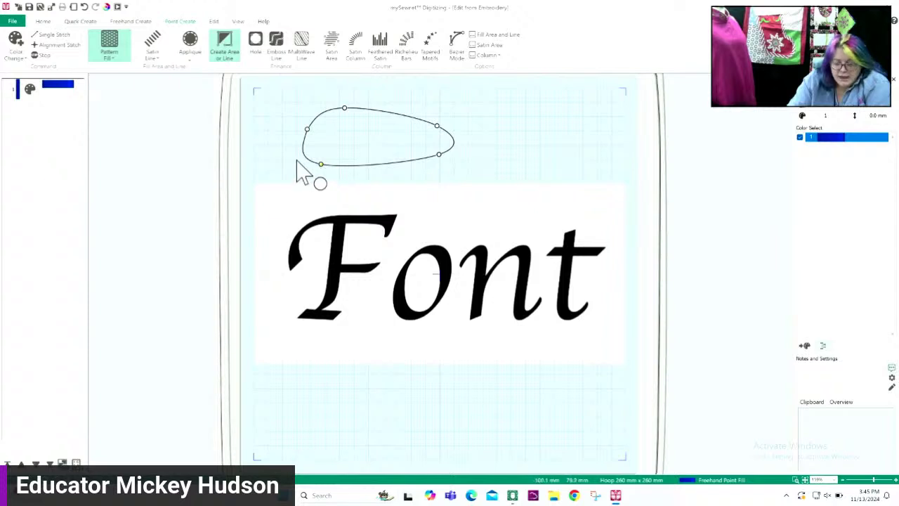
drag(321, 164, 298, 162)
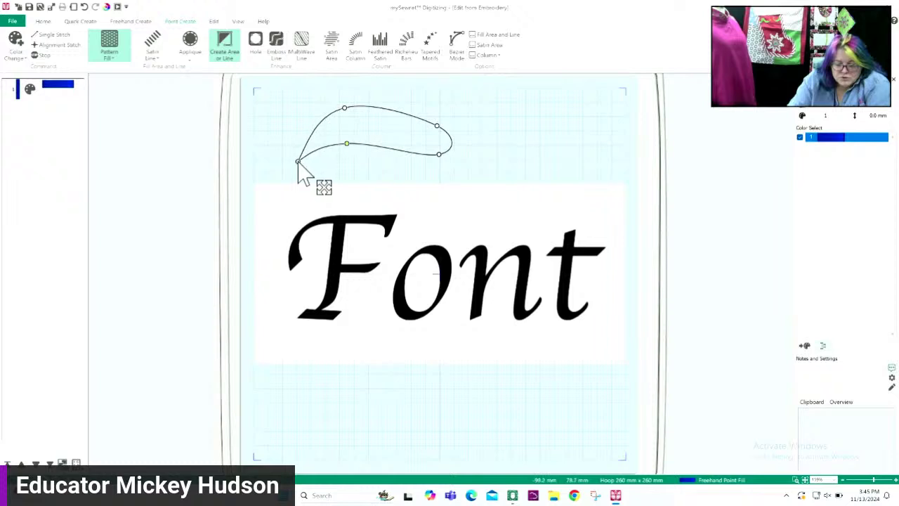
click(224, 49)
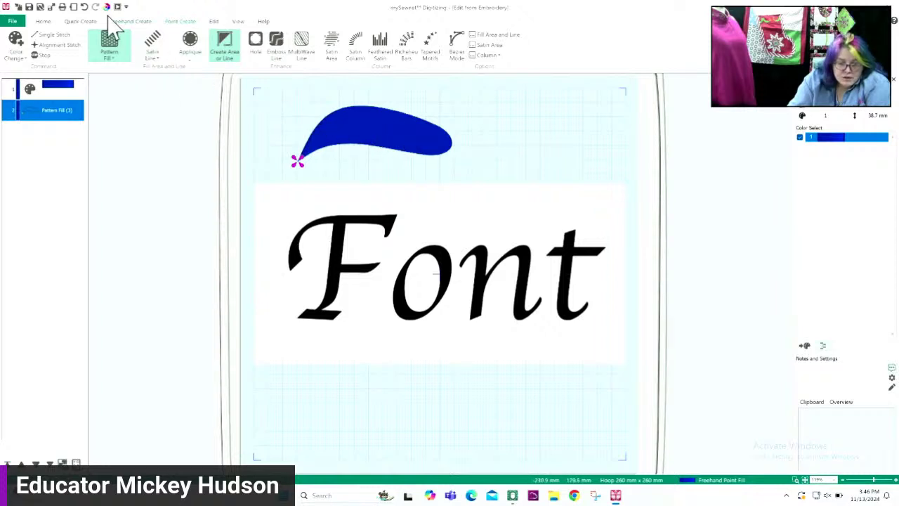
click(83, 7)
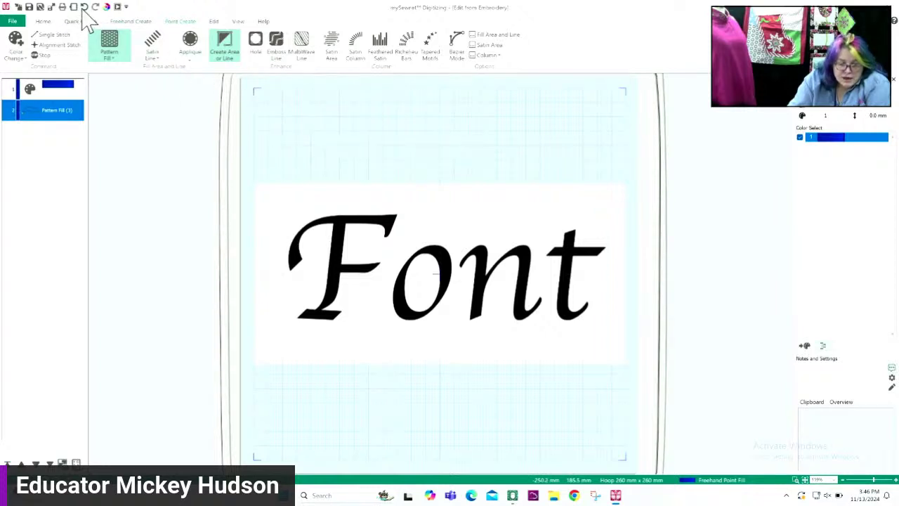
Step: Create a four-point rounded pattern fill about 29 mm tall above the "F" and delete it
click(343, 113)
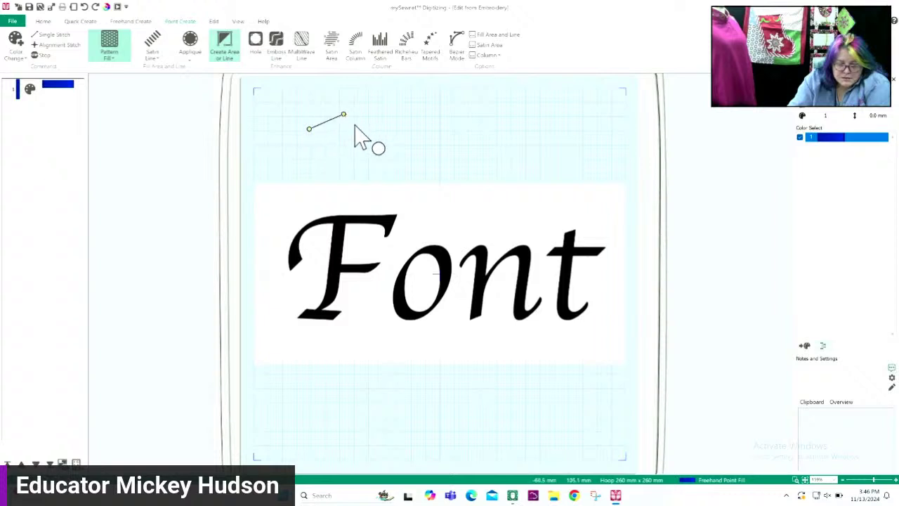
click(366, 137)
click(316, 155)
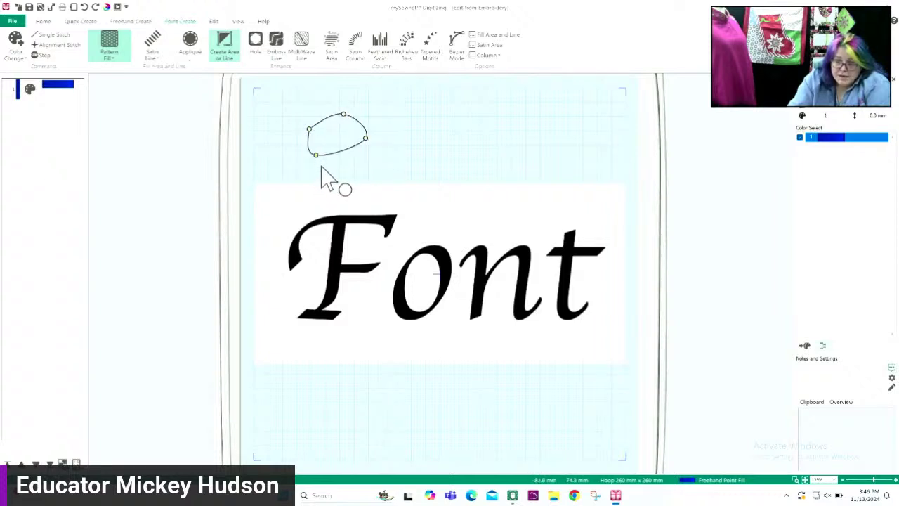
key(Return)
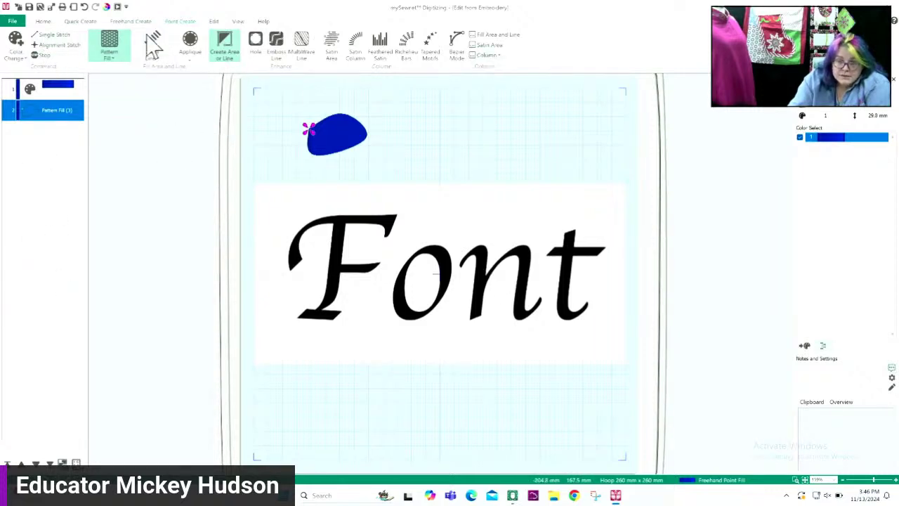
click(42, 22)
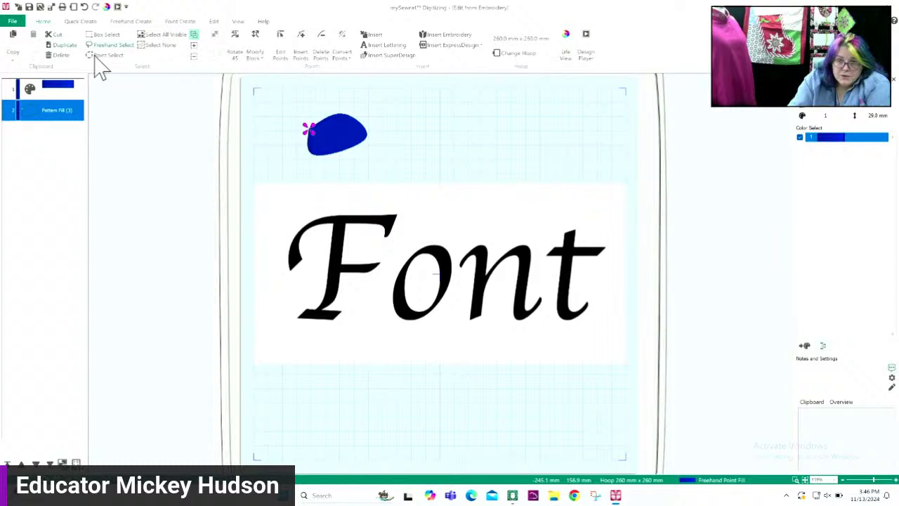
click(59, 56)
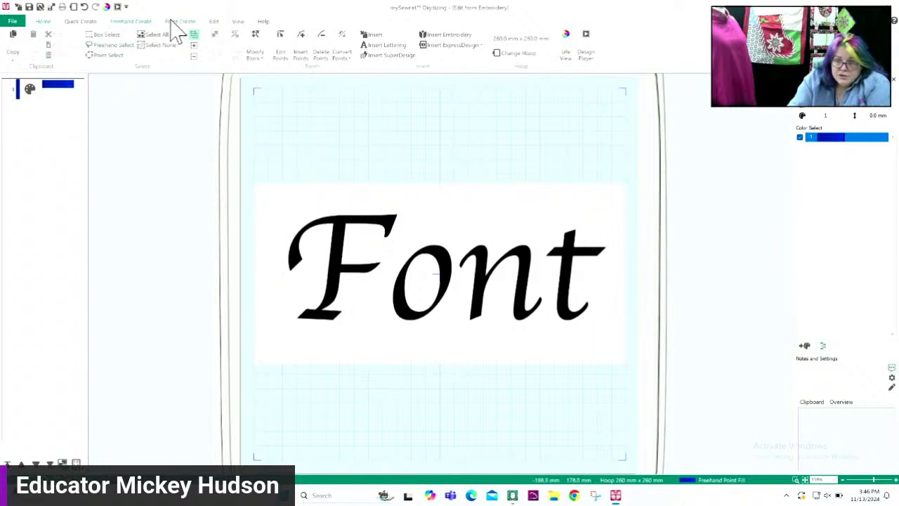
Step: Select Satin Line for new shapes and pick a vertically striped Gradient & Lace pattern in the Satin Area options
click(173, 21)
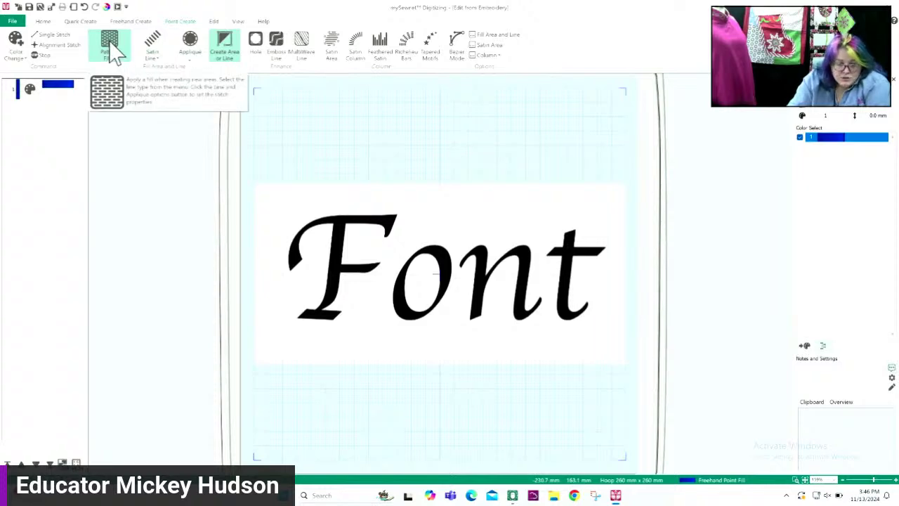
click(156, 51)
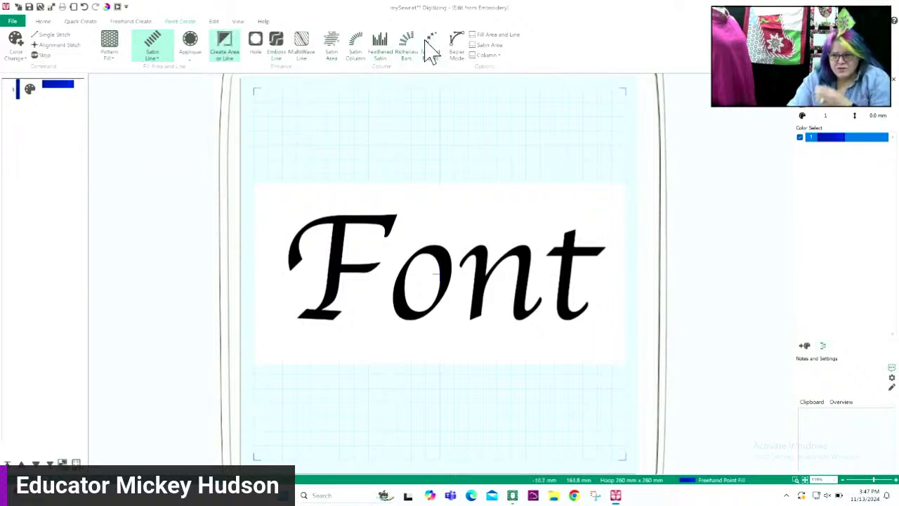
click(483, 50)
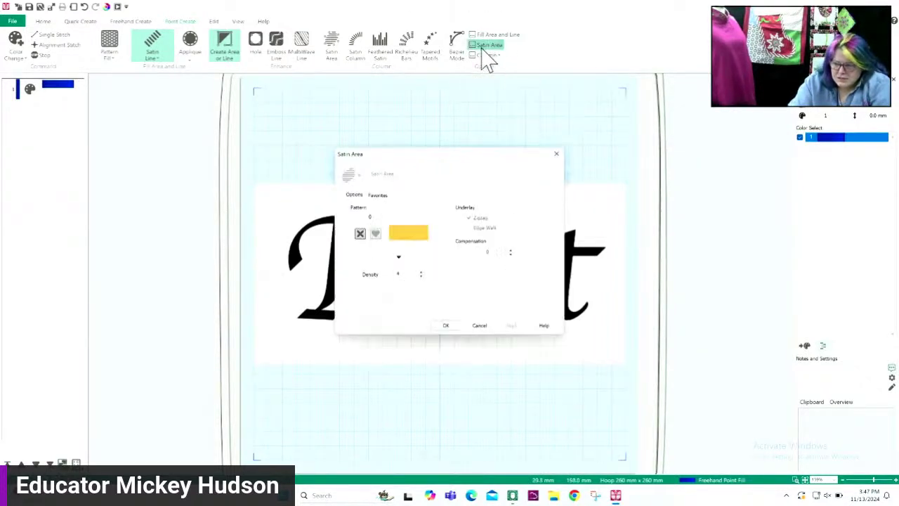
click(398, 258)
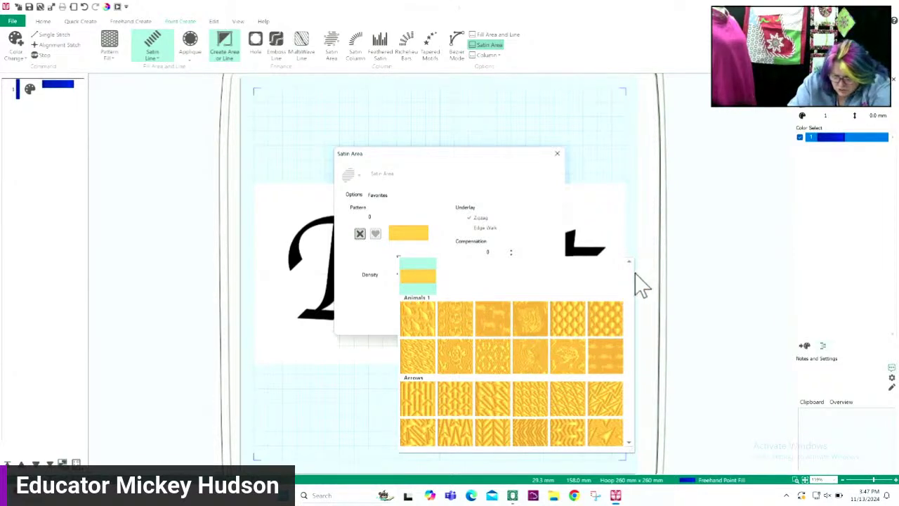
scroll(639, 287, down, 5)
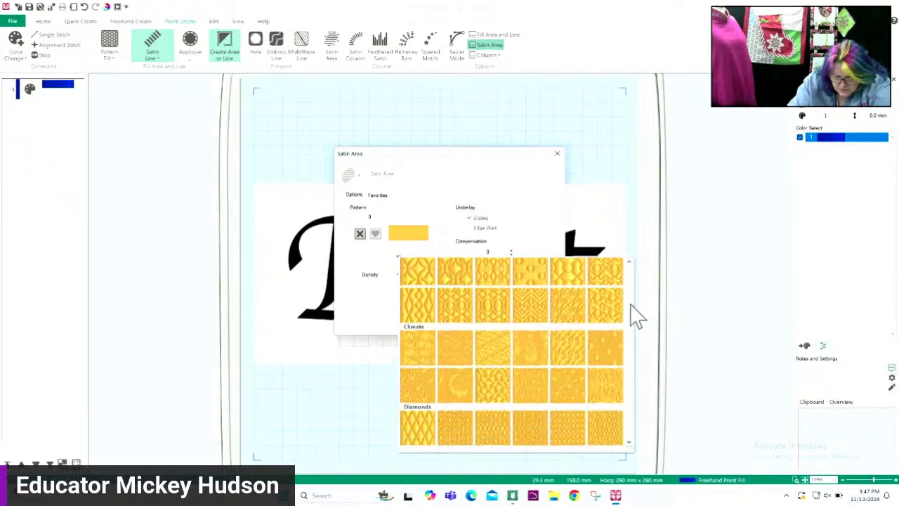
scroll(635, 320, down, 5)
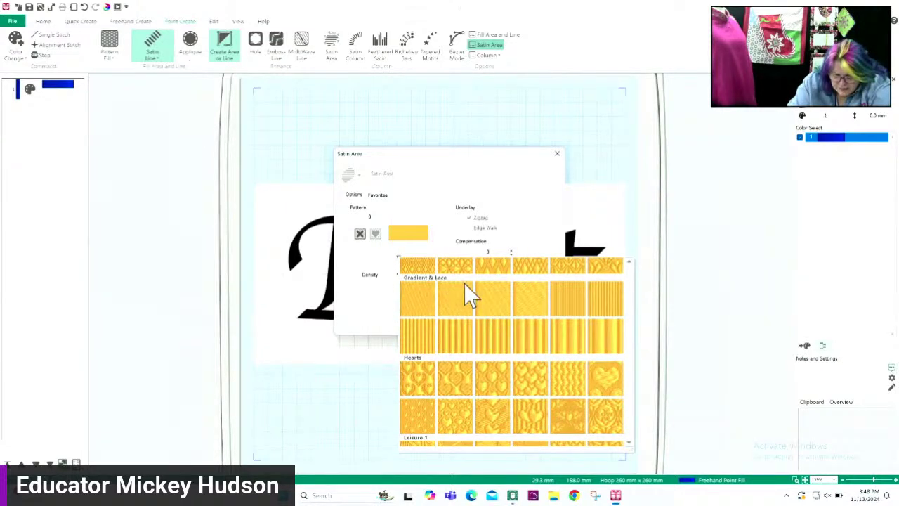
click(530, 338)
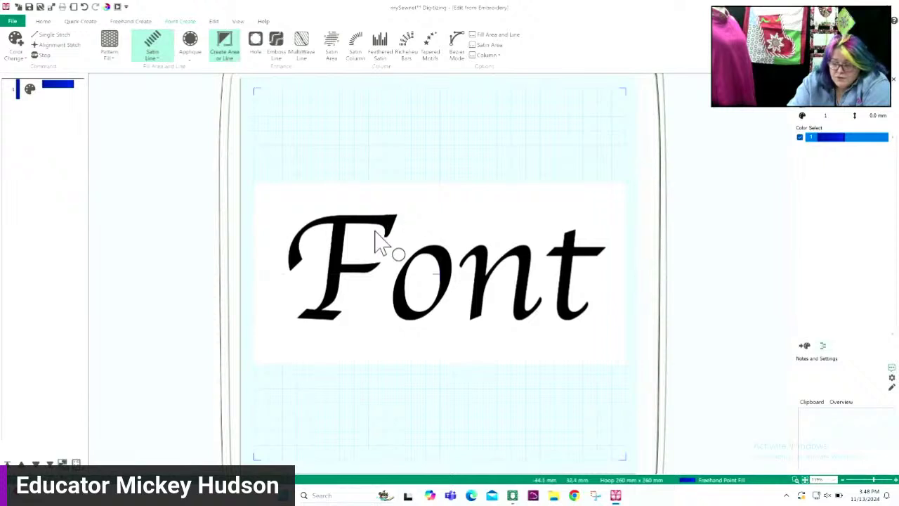
Step: Draw a Satin Column over the crossbar of the "F" with eight point pairs, about 33 mm long and 11 mm tall
click(356, 46)
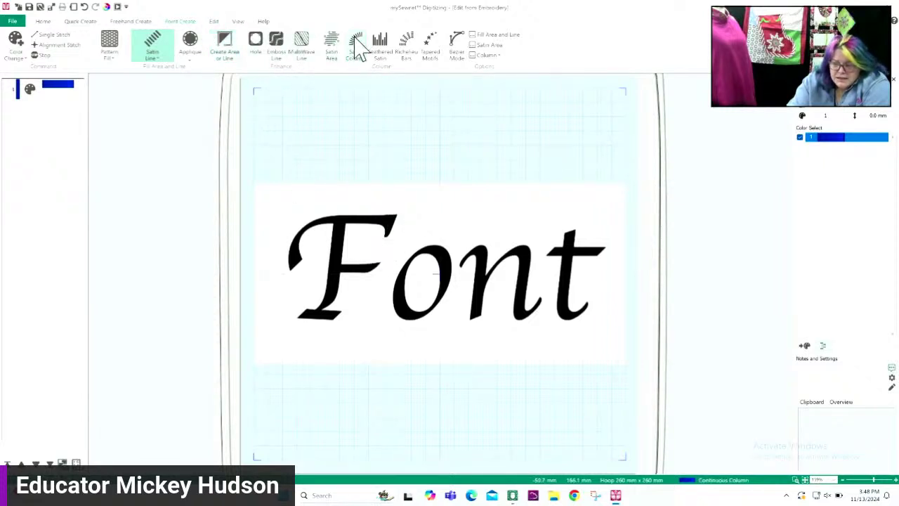
click(796, 481)
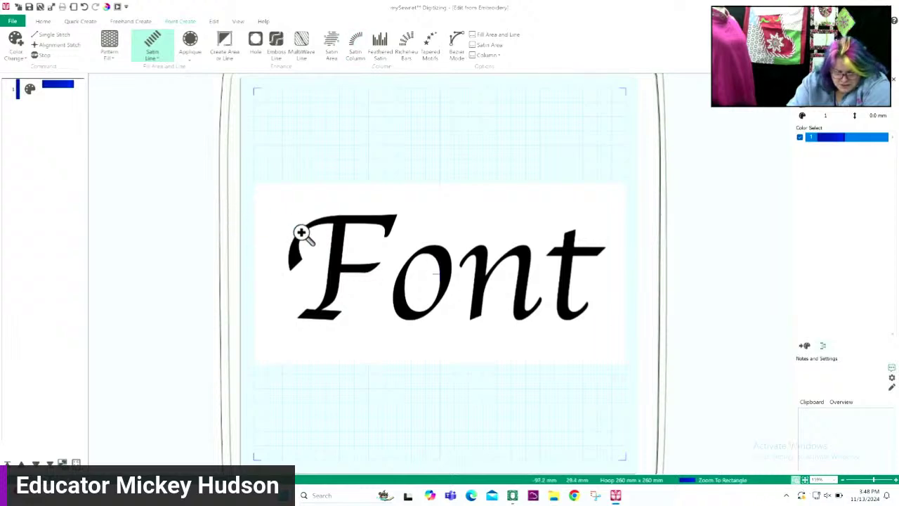
drag(301, 232, 425, 302)
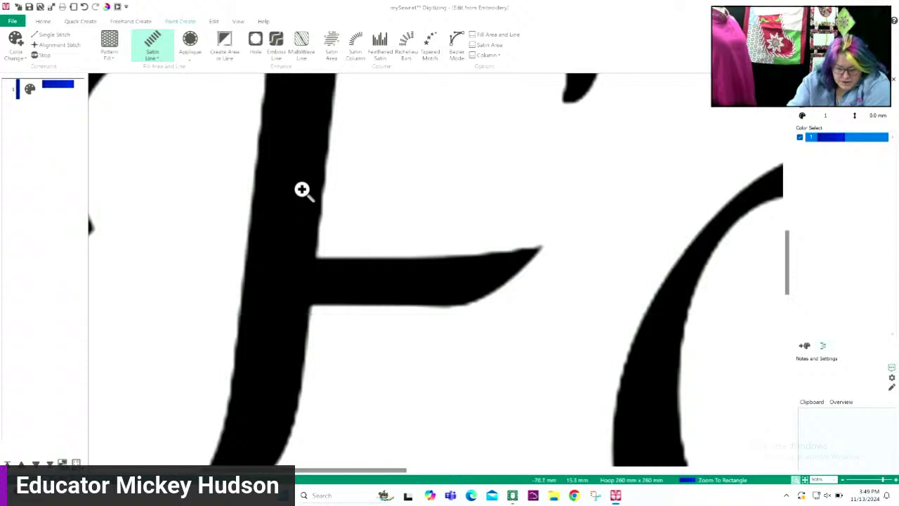
click(357, 54)
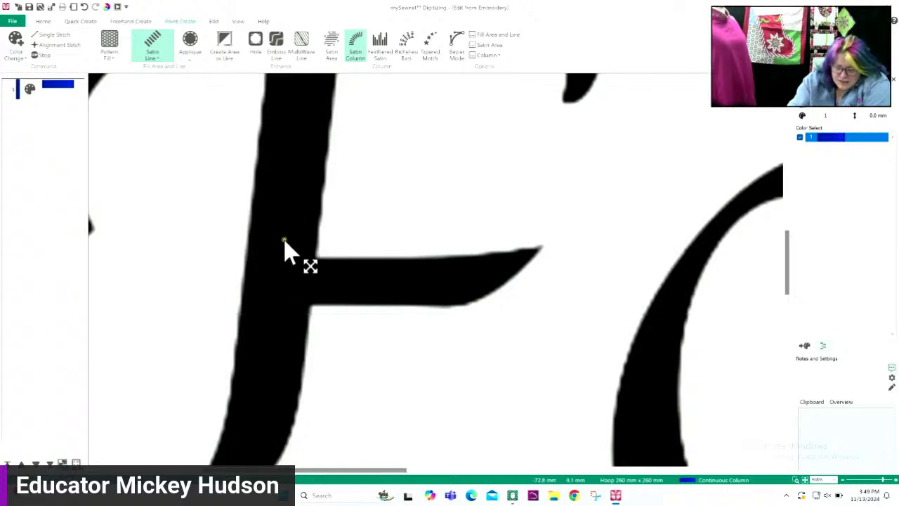
click(275, 314)
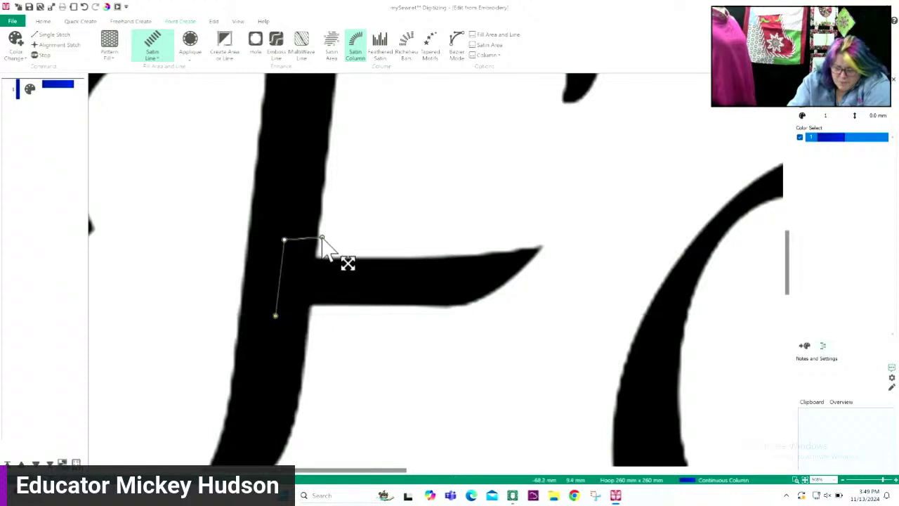
click(322, 237)
click(307, 318)
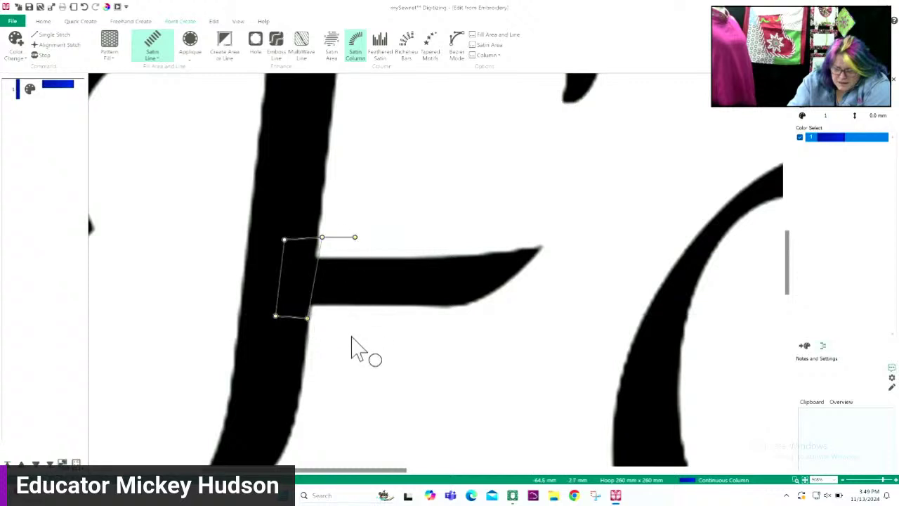
click(345, 320)
click(395, 237)
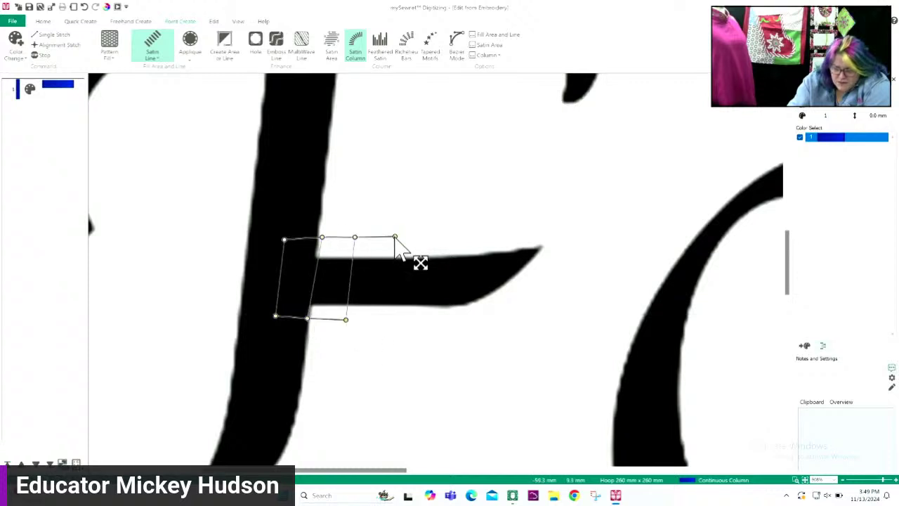
click(392, 322)
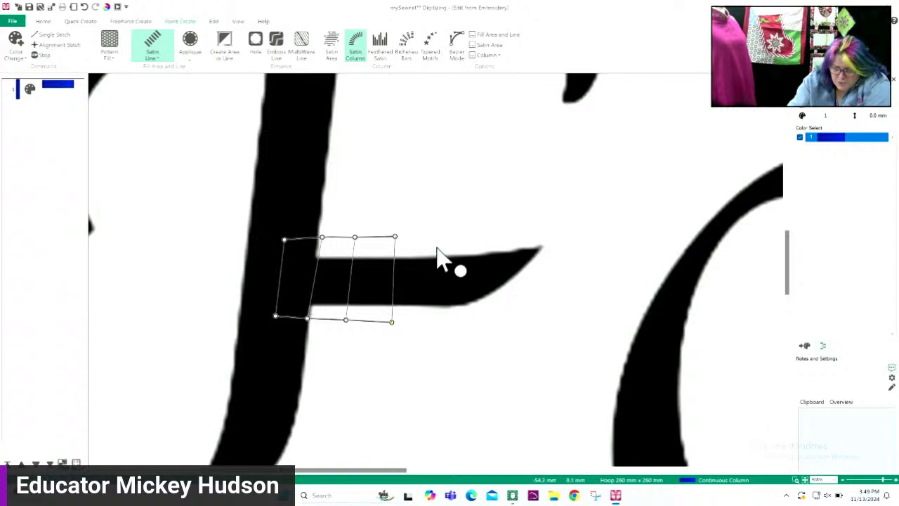
click(438, 239)
click(427, 323)
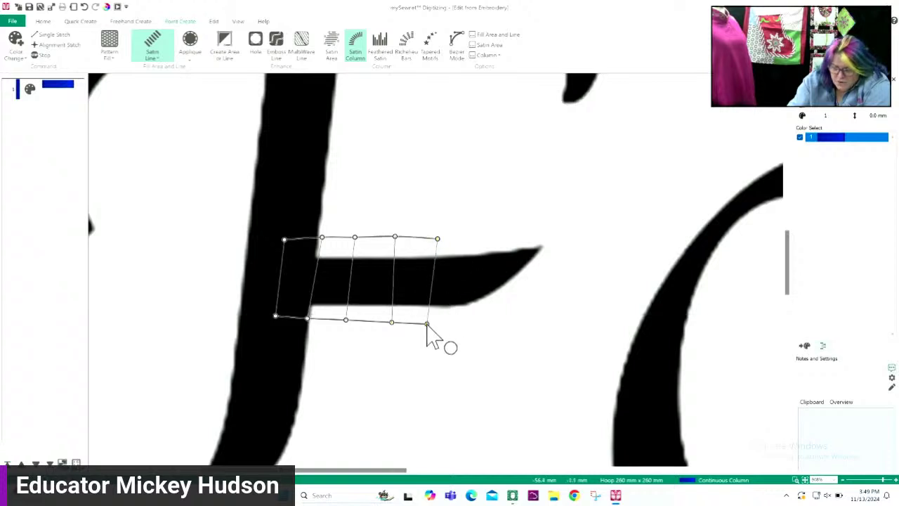
click(481, 235)
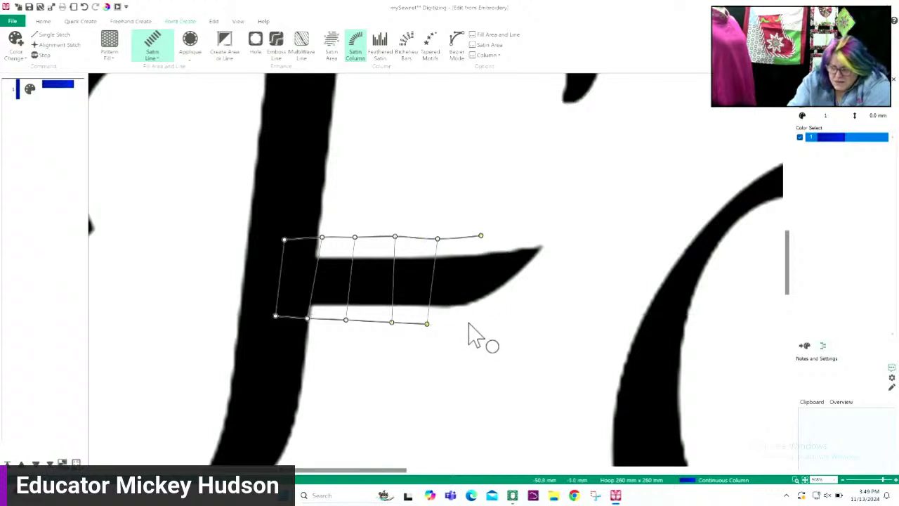
click(468, 323)
click(517, 237)
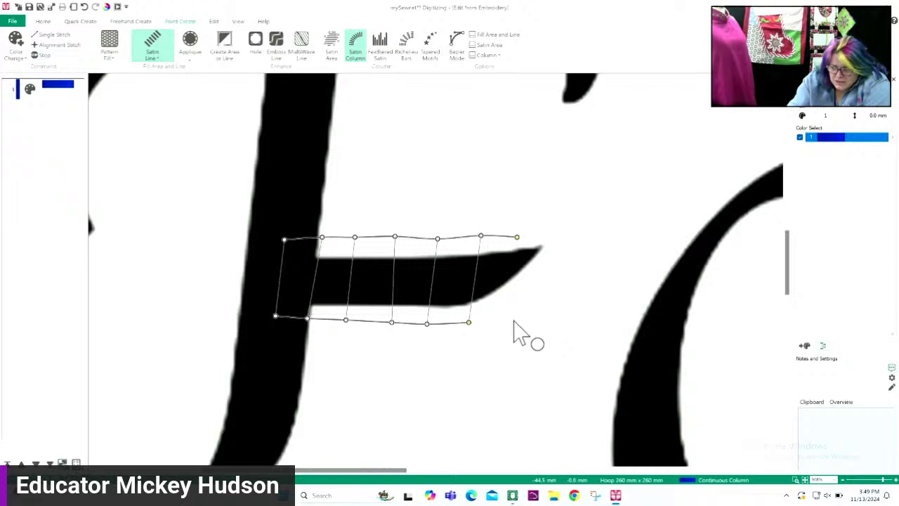
click(509, 319)
click(544, 236)
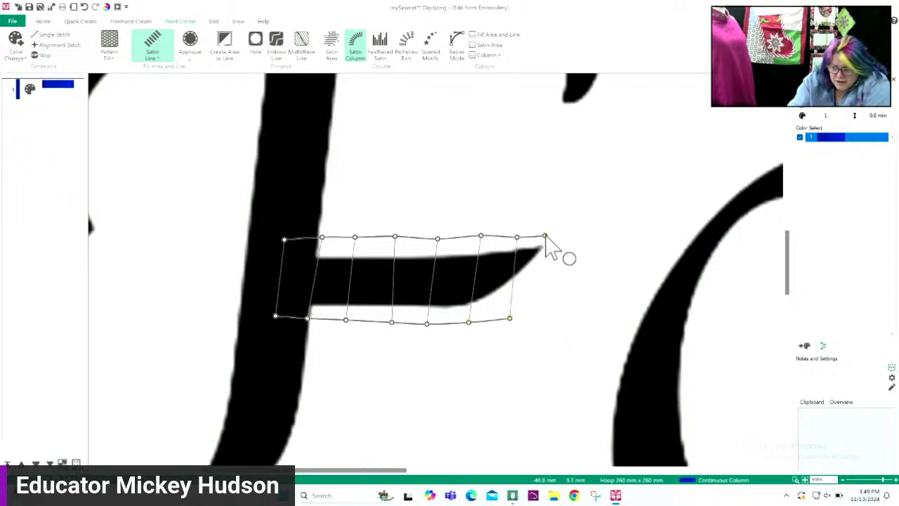
click(536, 321)
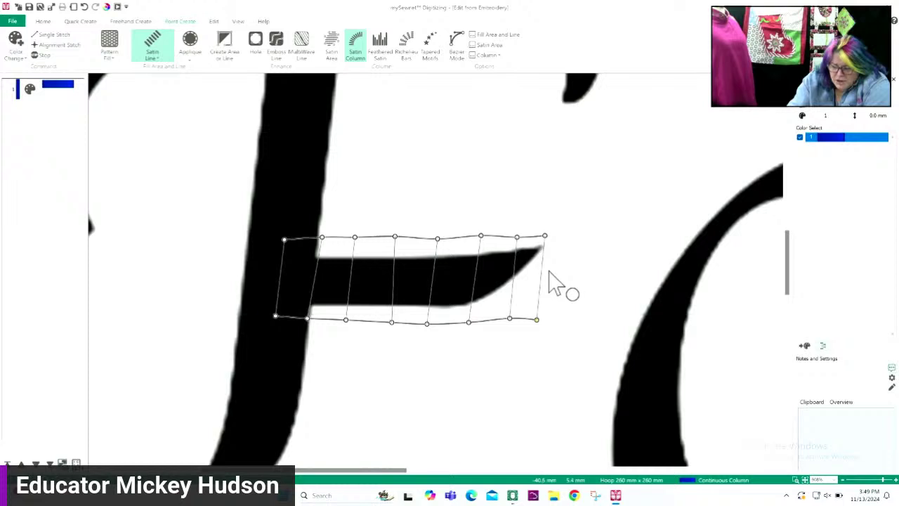
key(Return)
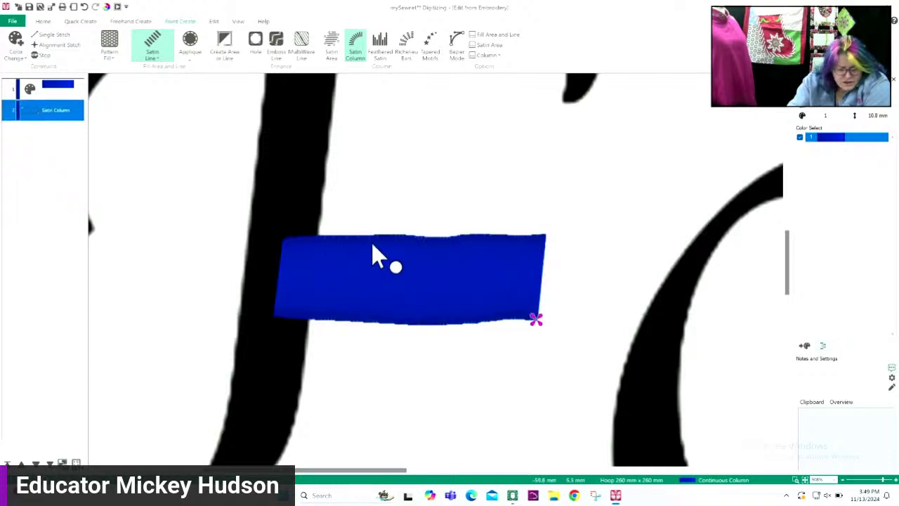
Step: Check the Satin Area options without changing them and undo the satin column on the crossbar
click(495, 45)
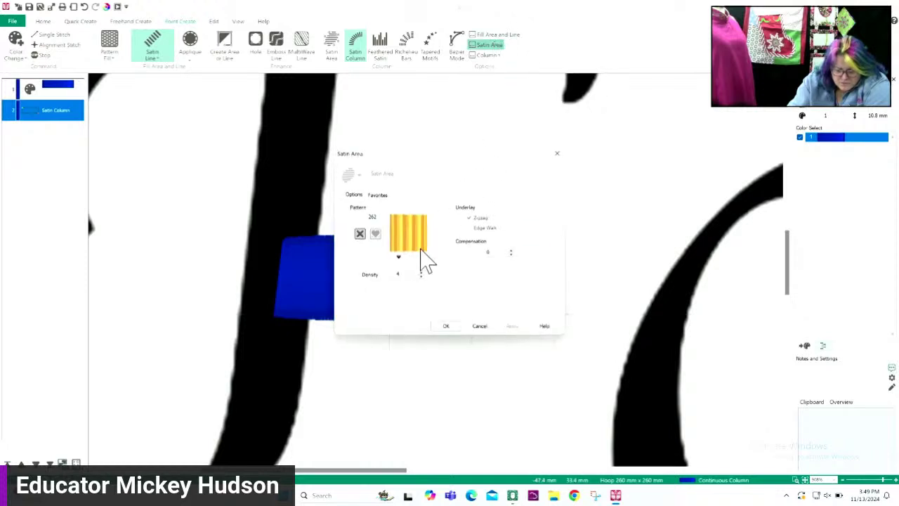
click(479, 326)
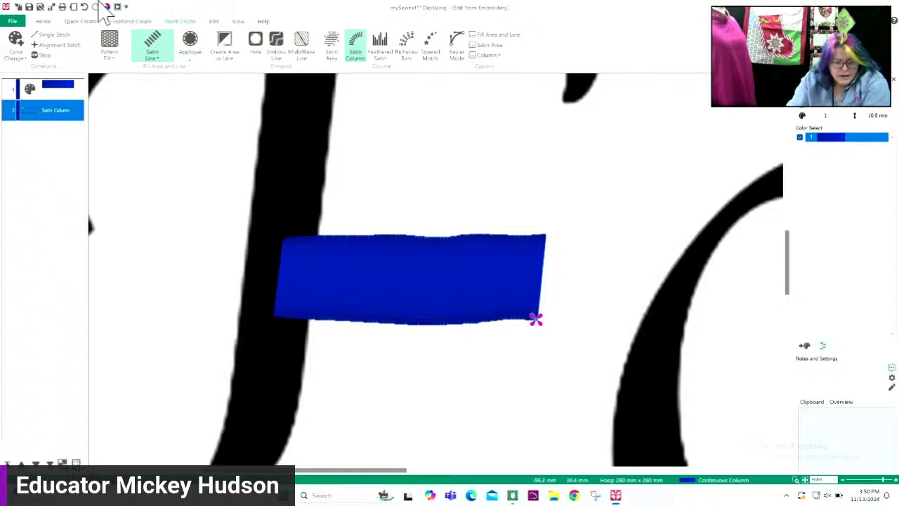
click(85, 6)
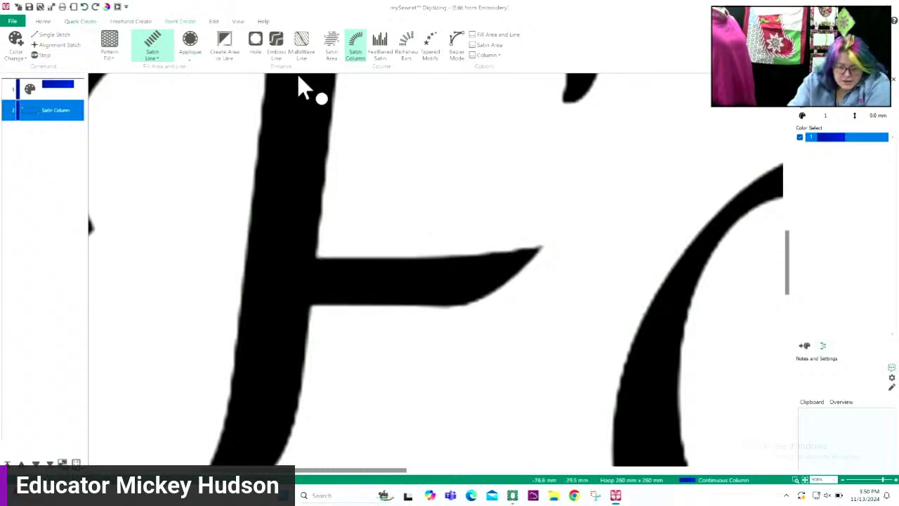
Step: Set the Satin Column pattern to number 262 in the column options
click(497, 36)
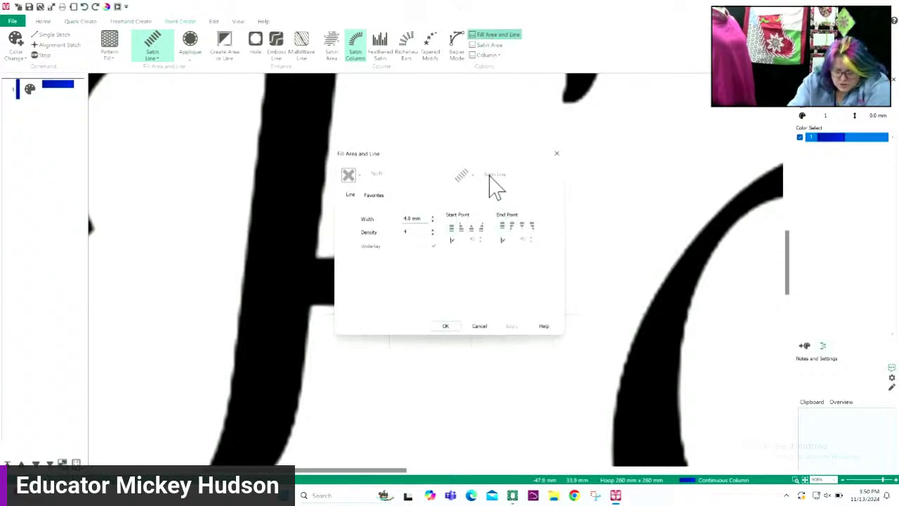
click(479, 327)
click(497, 57)
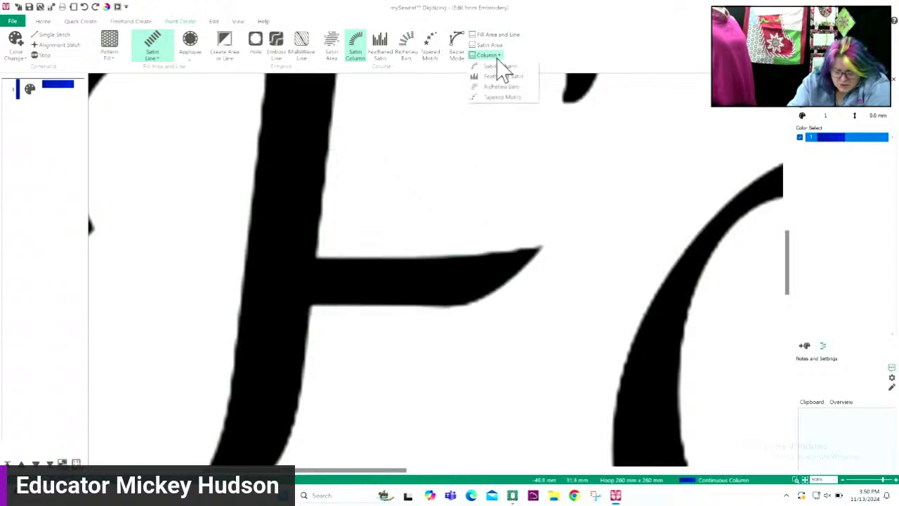
click(501, 68)
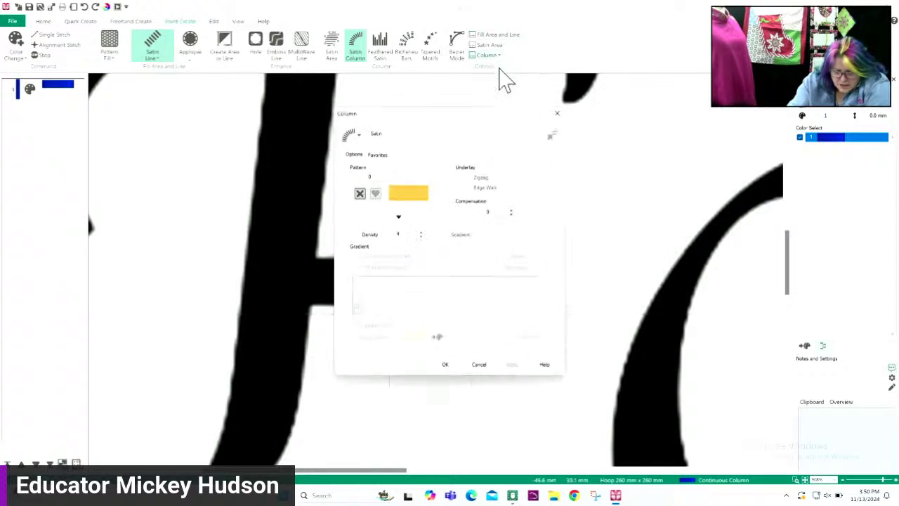
click(399, 220)
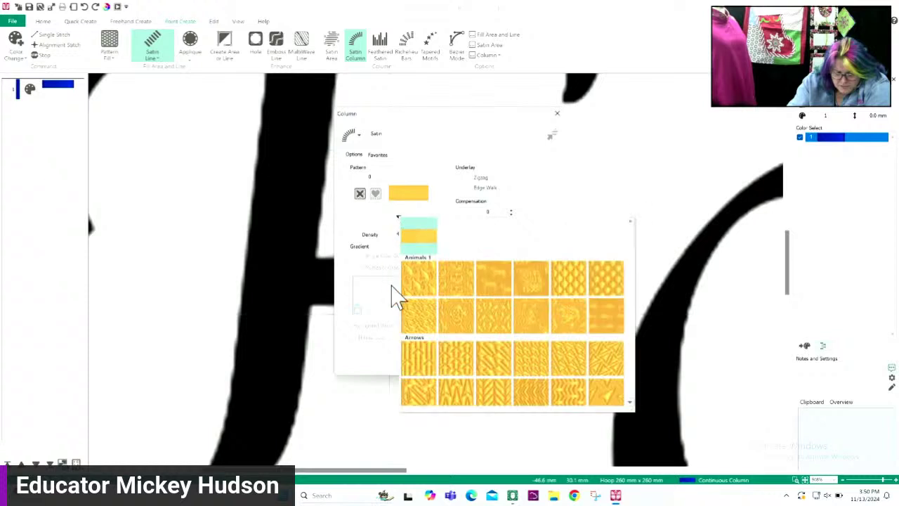
click(370, 177)
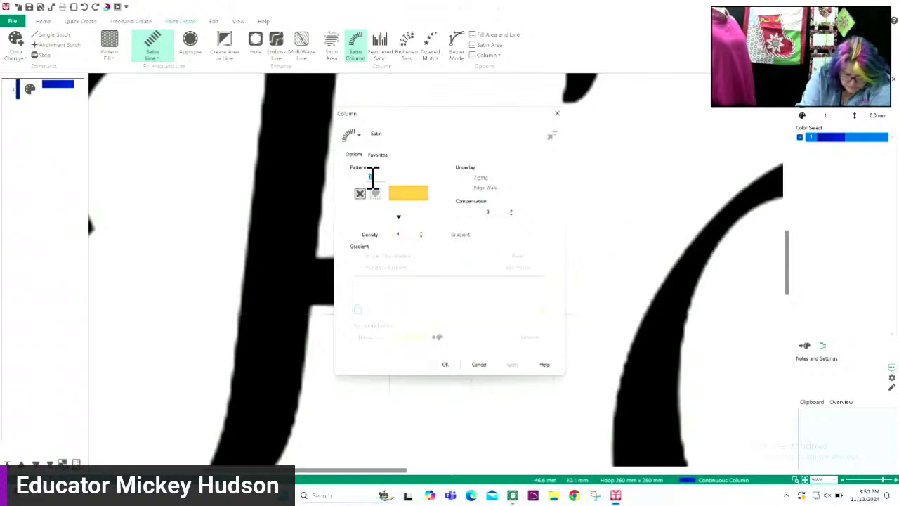
text(262)
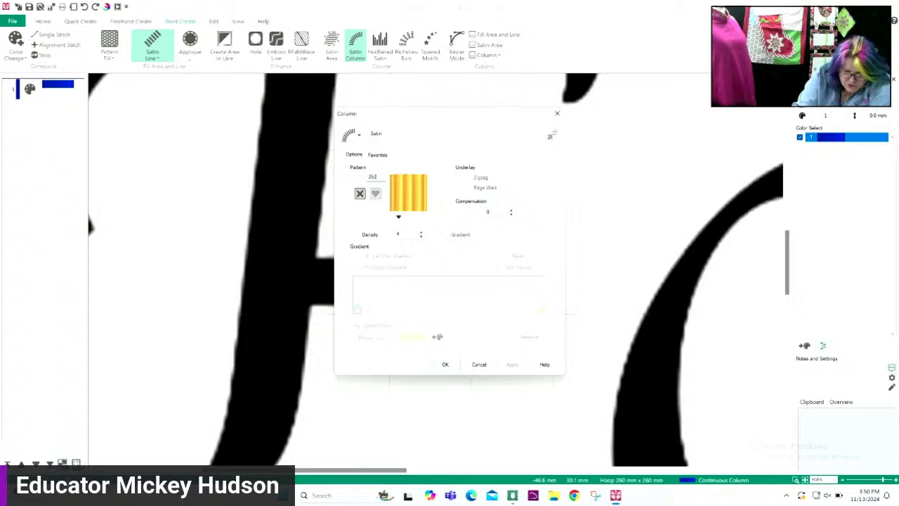
click(446, 364)
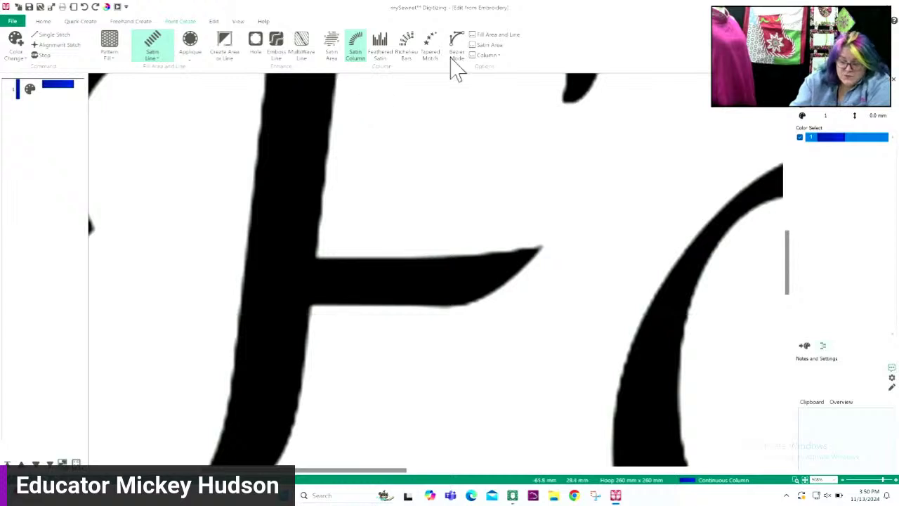
click(491, 56)
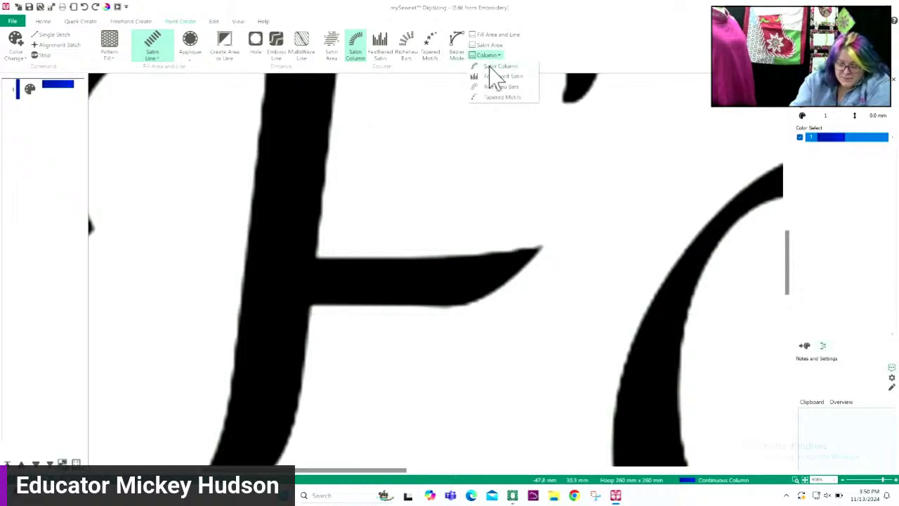
click(447, 365)
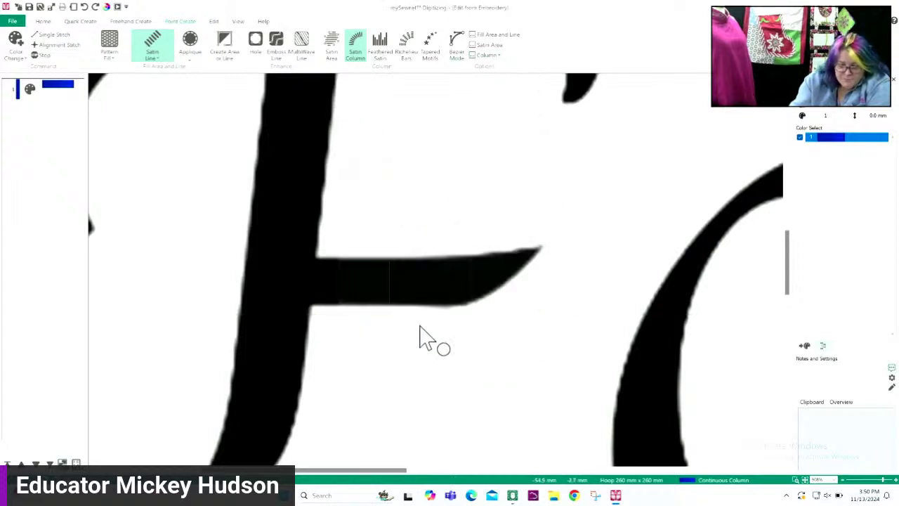
Step: Draw a pattern 262 Satin Column over the "F" crossbar with eight point pairs, about 33 mm long and 12.4 mm tall, and check its options
click(282, 240)
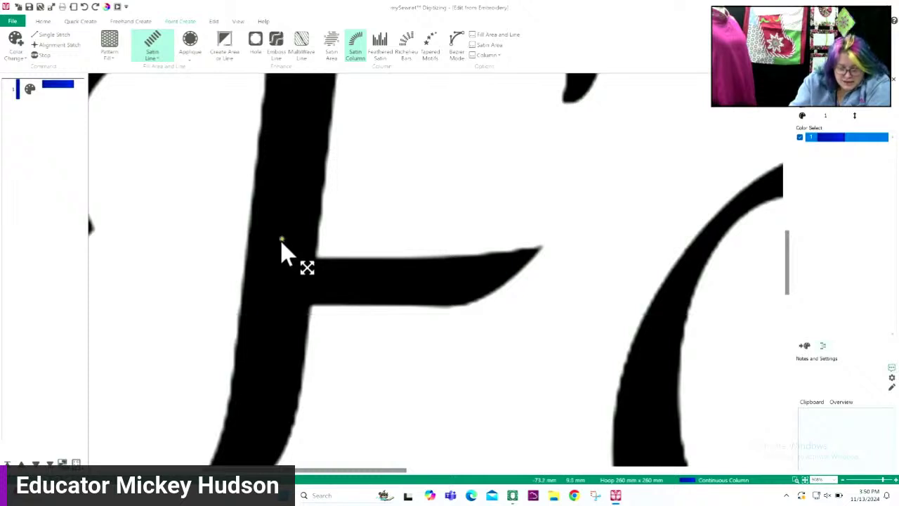
click(278, 313)
click(327, 232)
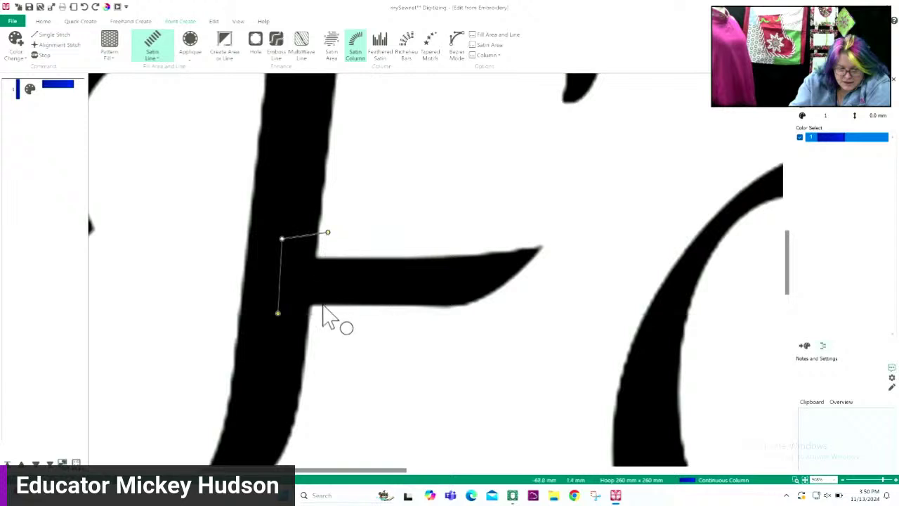
click(319, 314)
click(358, 237)
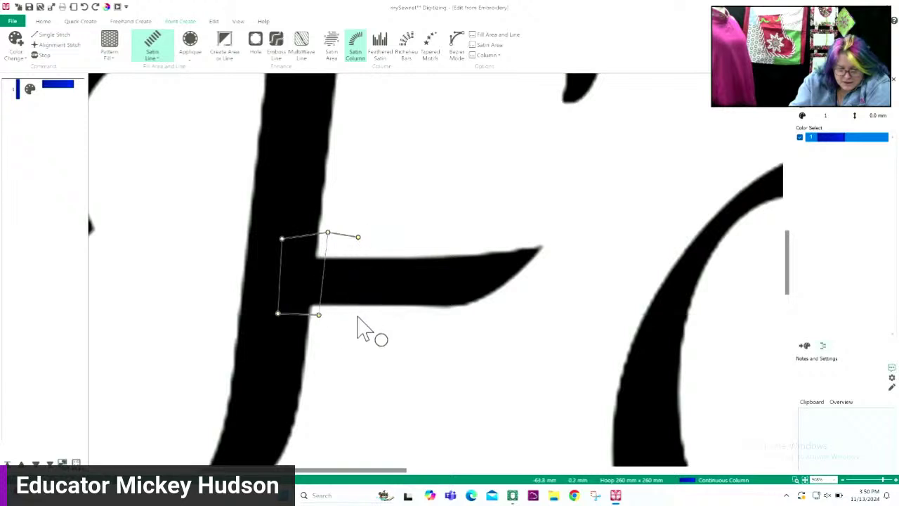
click(357, 316)
click(405, 235)
click(404, 315)
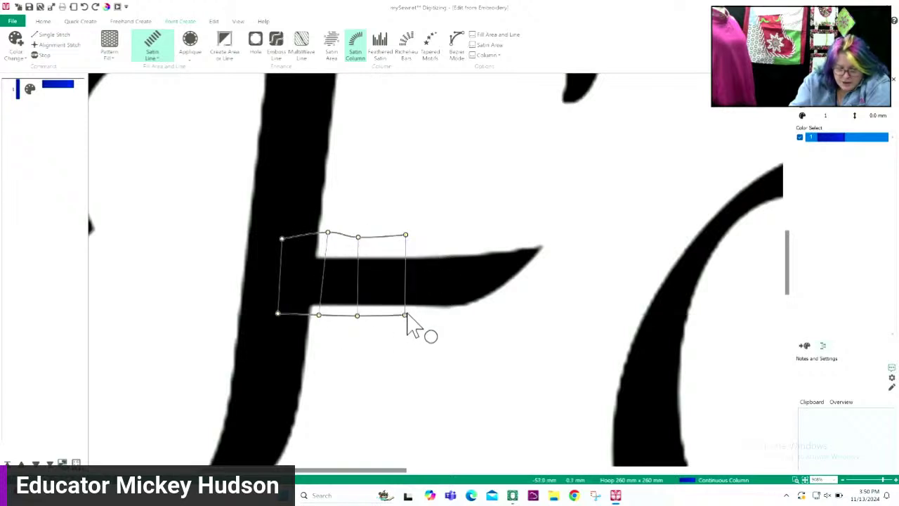
click(445, 237)
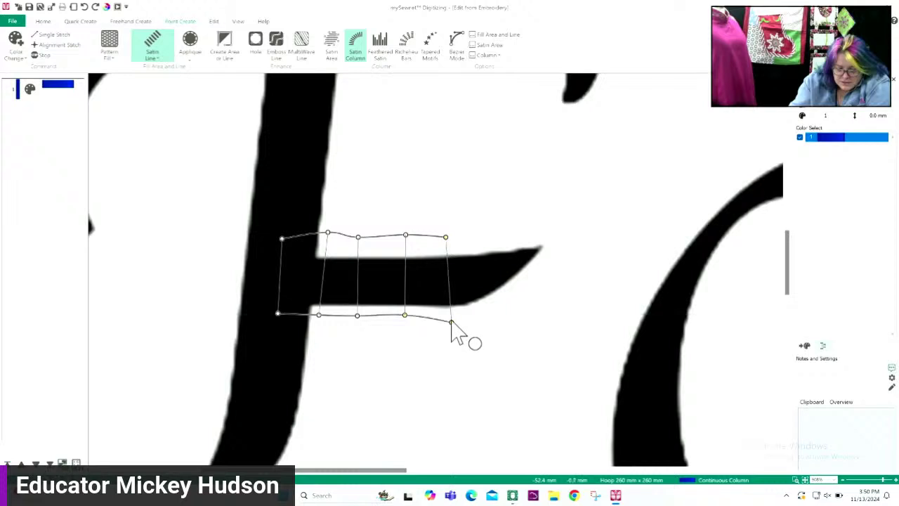
click(451, 322)
click(482, 229)
click(489, 318)
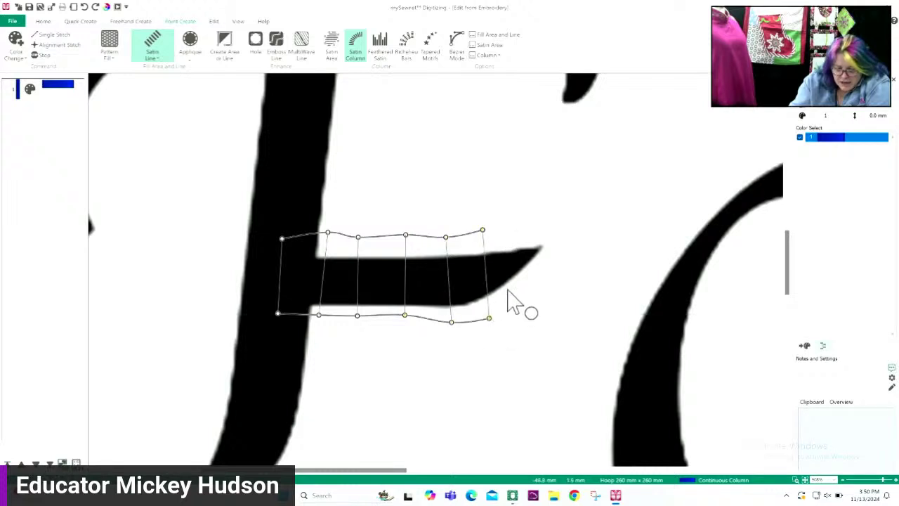
click(525, 224)
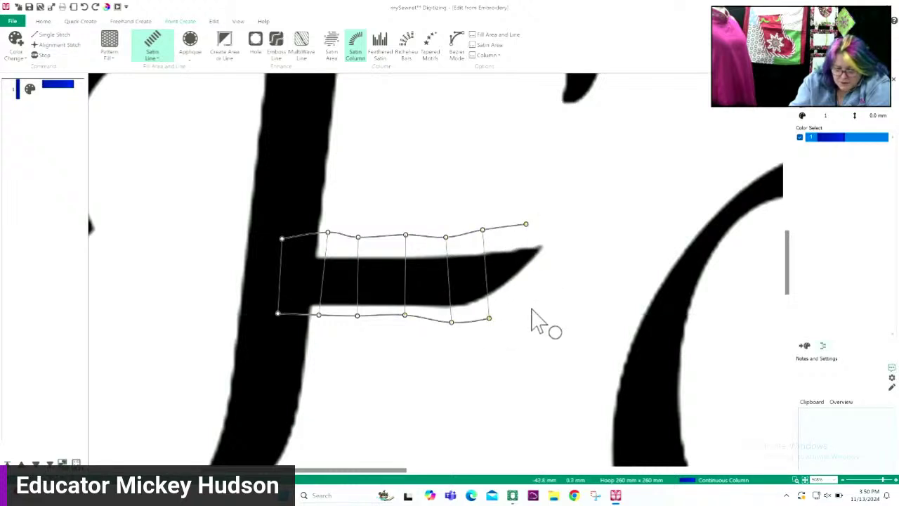
click(532, 309)
click(549, 221)
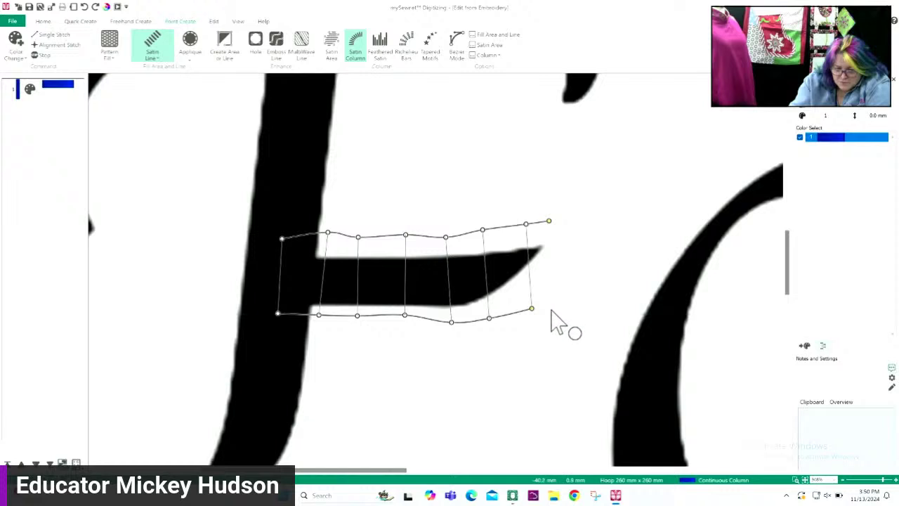
click(552, 308)
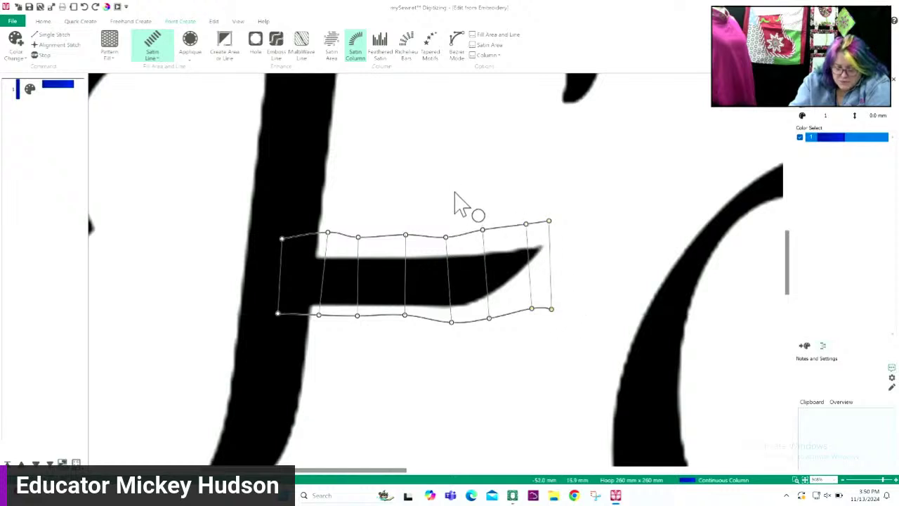
key(Return)
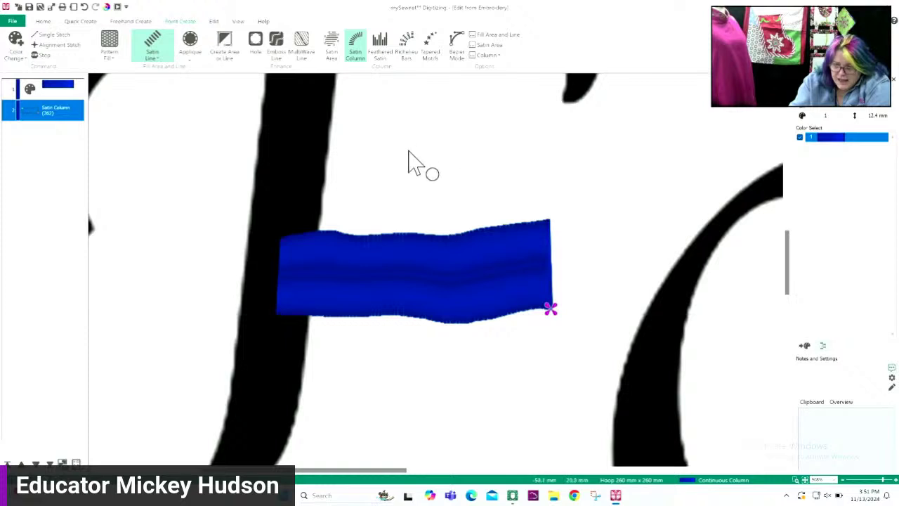
key(Escape)
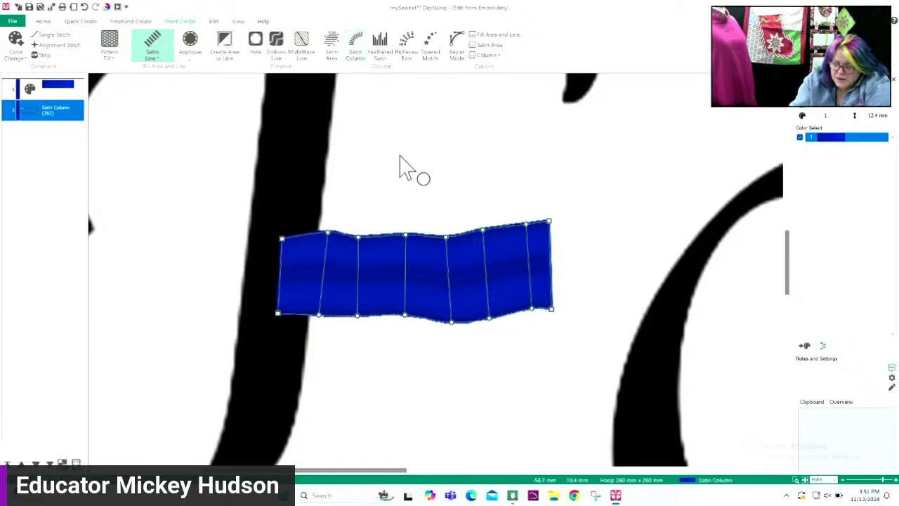
right_click(400, 168)
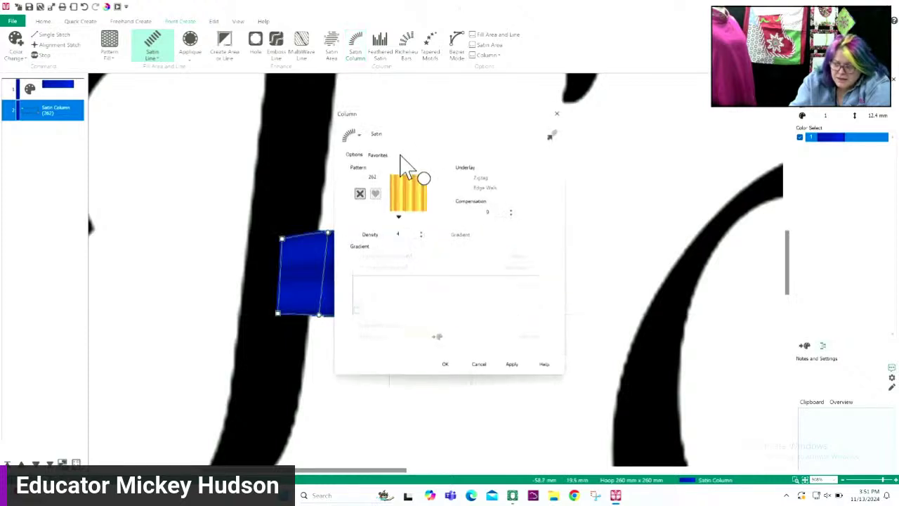
click(483, 364)
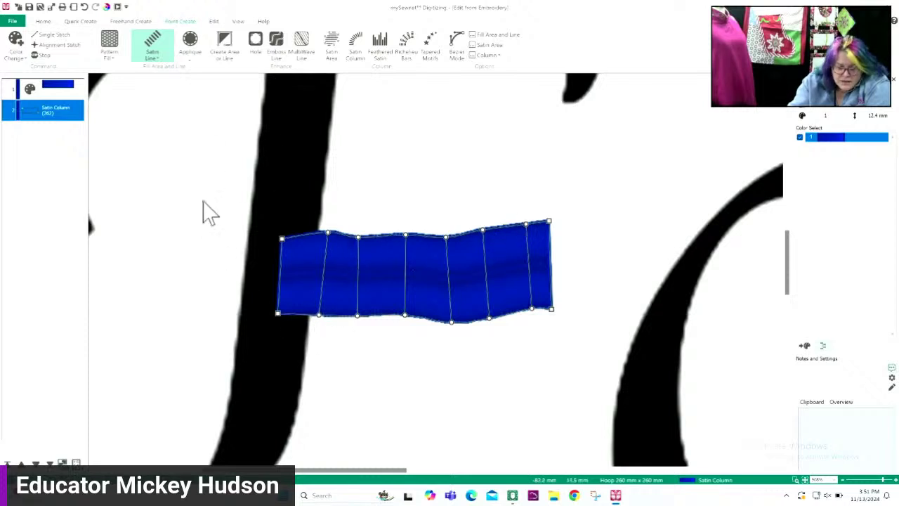
Step: Edit the satin column's points to straighten its lower edge and smooth the first bumps along its upper edge
click(53, 22)
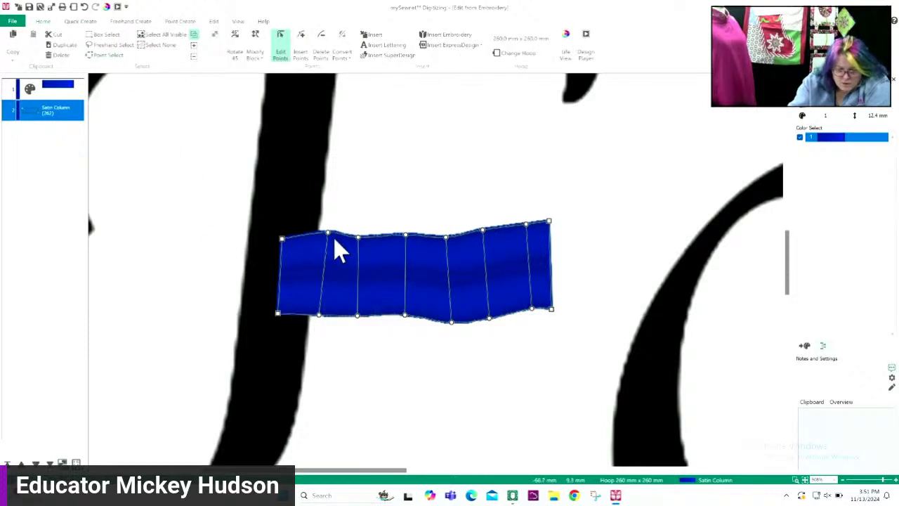
drag(327, 234, 335, 240)
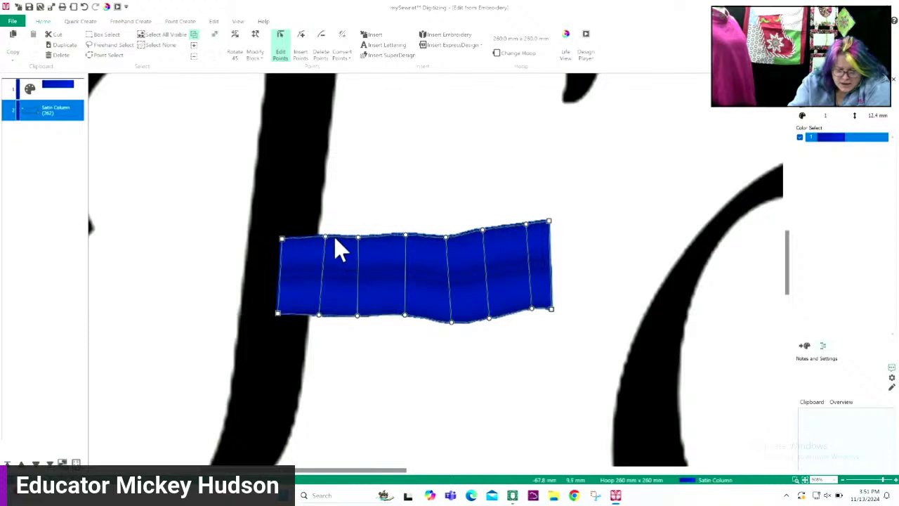
drag(404, 241, 406, 239)
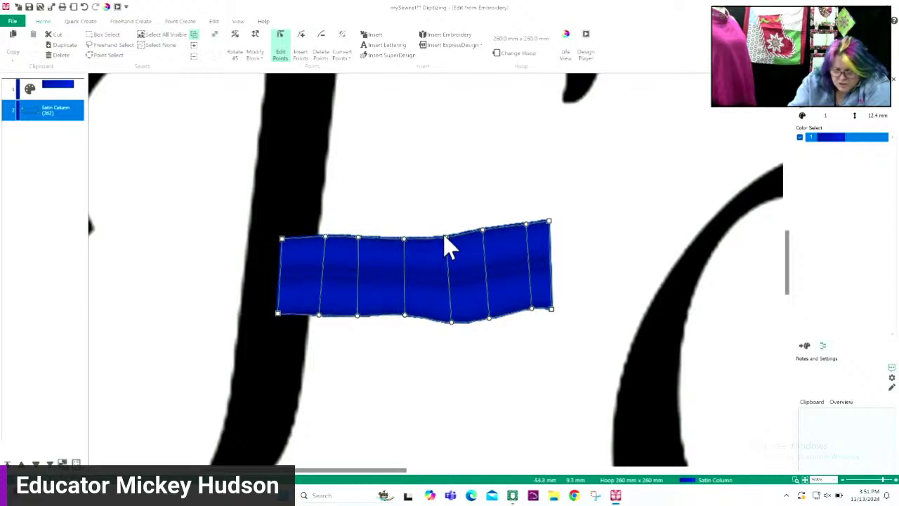
drag(451, 322, 454, 315)
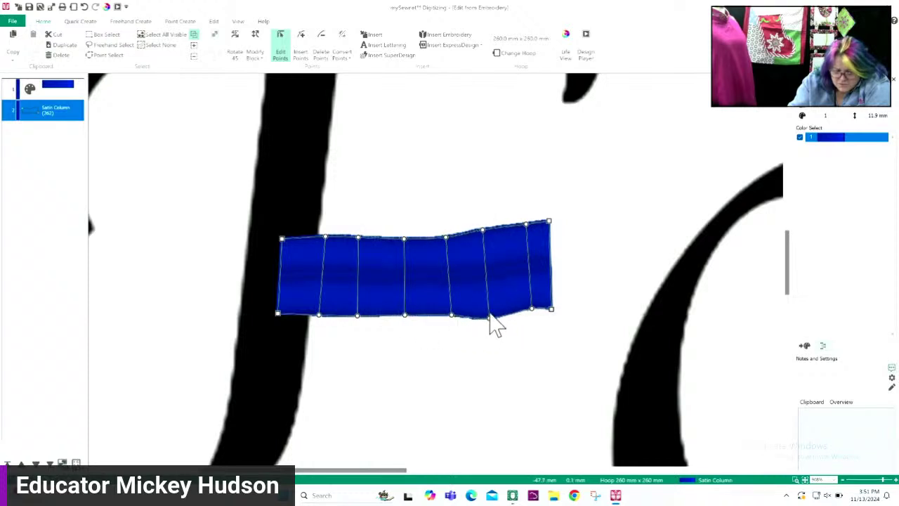
drag(490, 317, 526, 307)
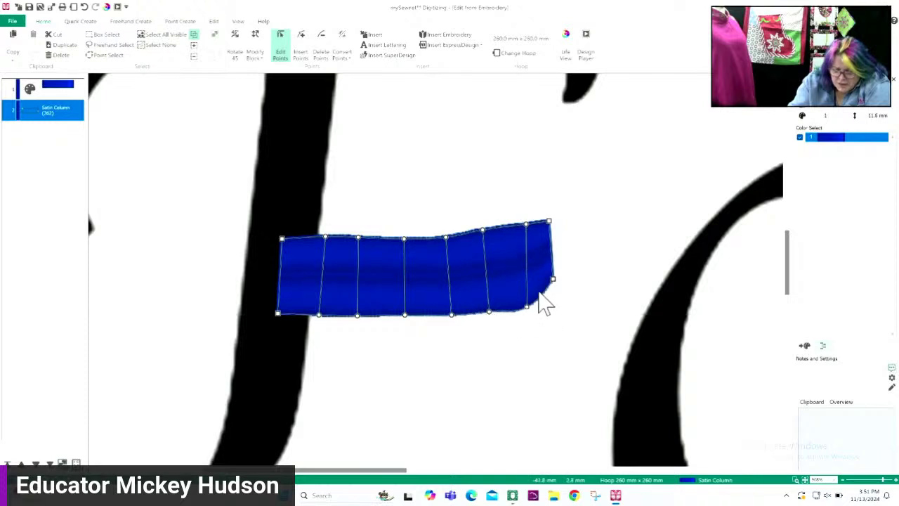
drag(554, 280, 550, 314)
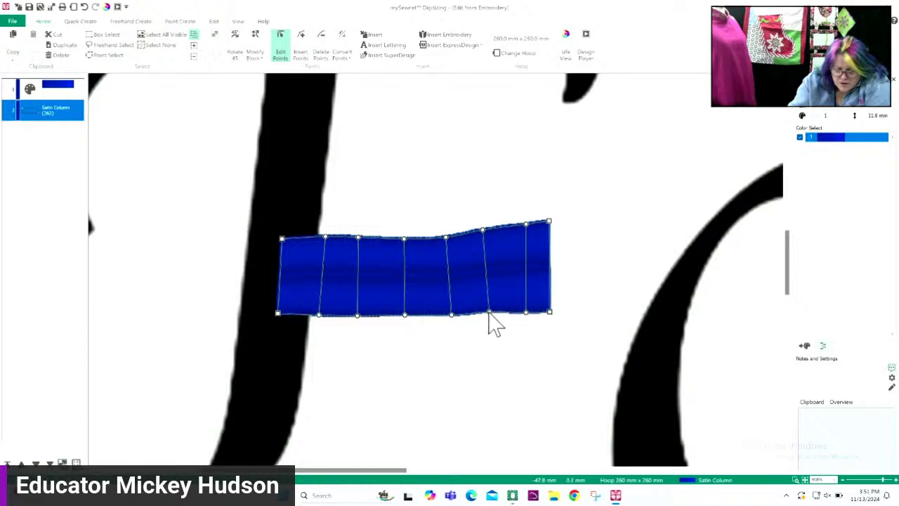
drag(489, 313, 490, 316)
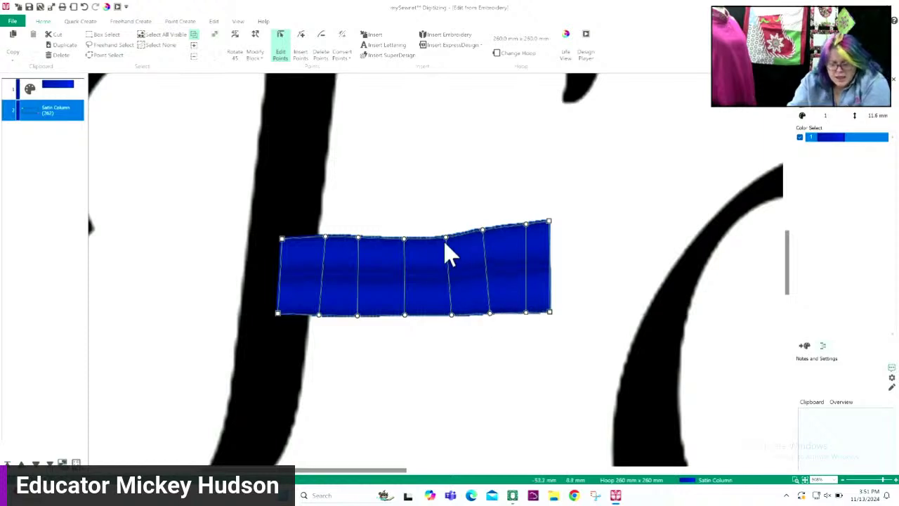
Step: Level the column's upper-edge points and adjust its corner points so the shape becomes a nearly straight band about 10.2 mm tall
drag(405, 239, 404, 236)
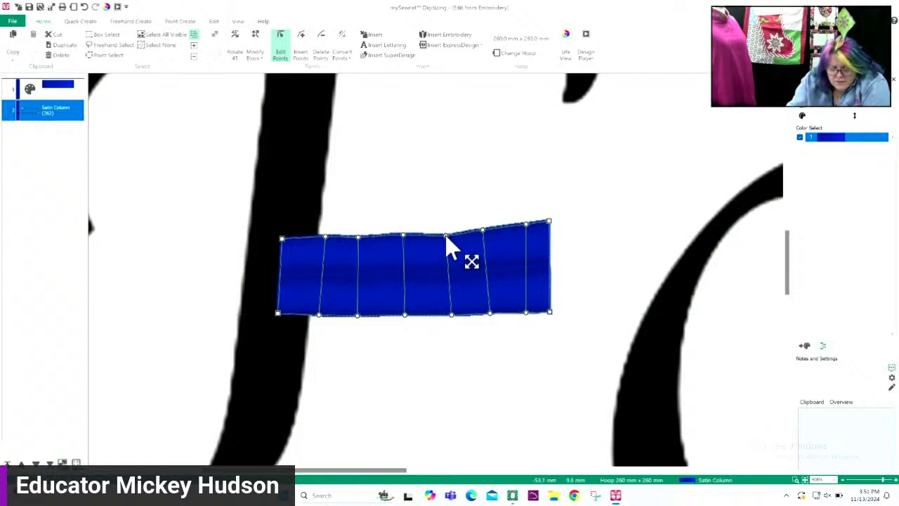
drag(481, 230, 549, 231)
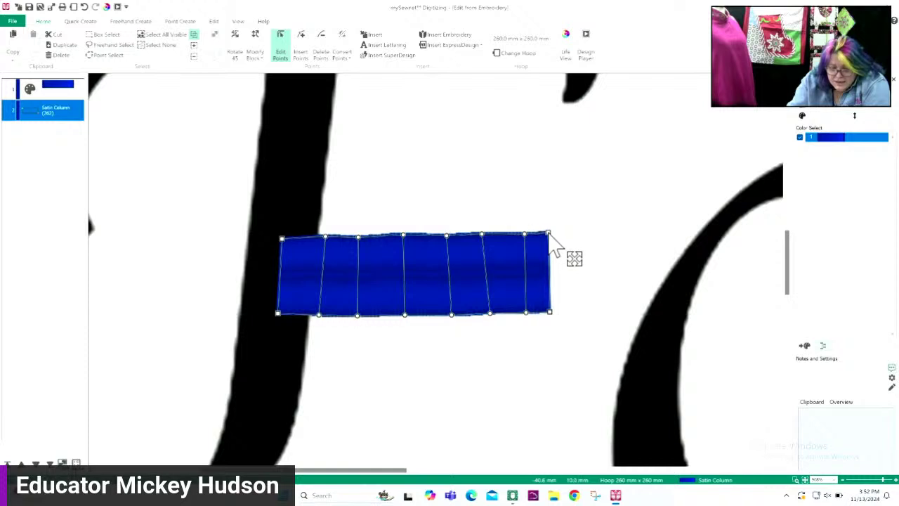
drag(359, 237, 359, 234)
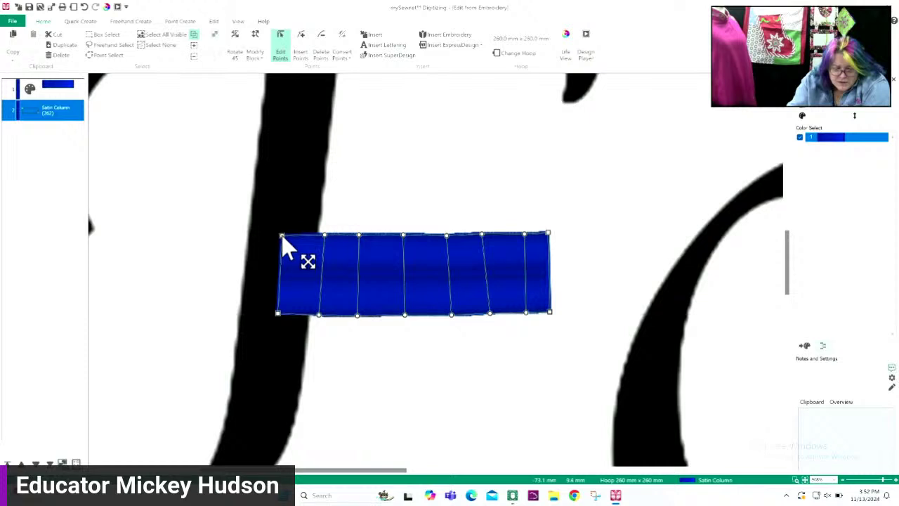
drag(282, 240, 281, 235)
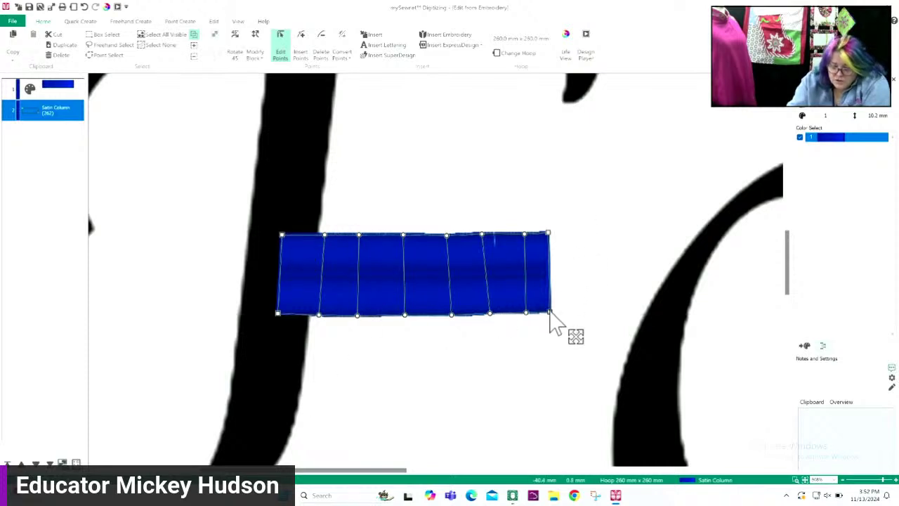
drag(549, 311, 552, 313)
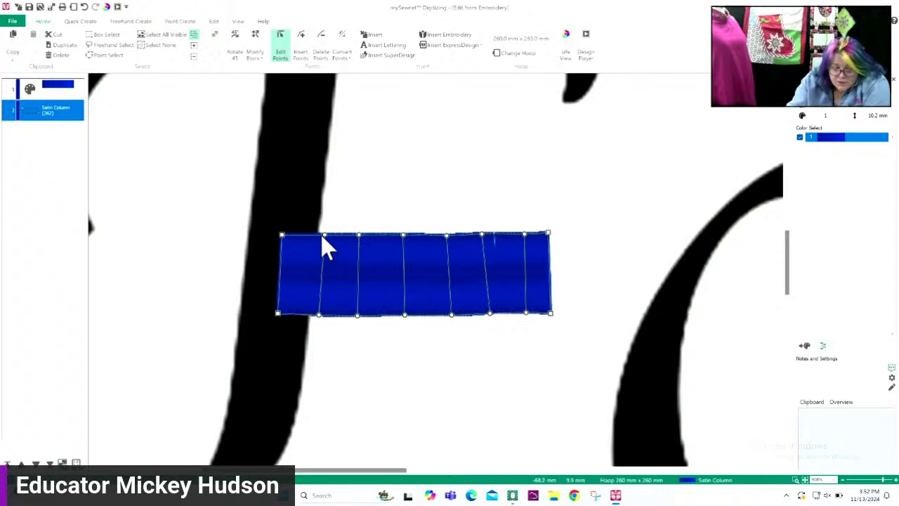
drag(325, 236, 322, 235)
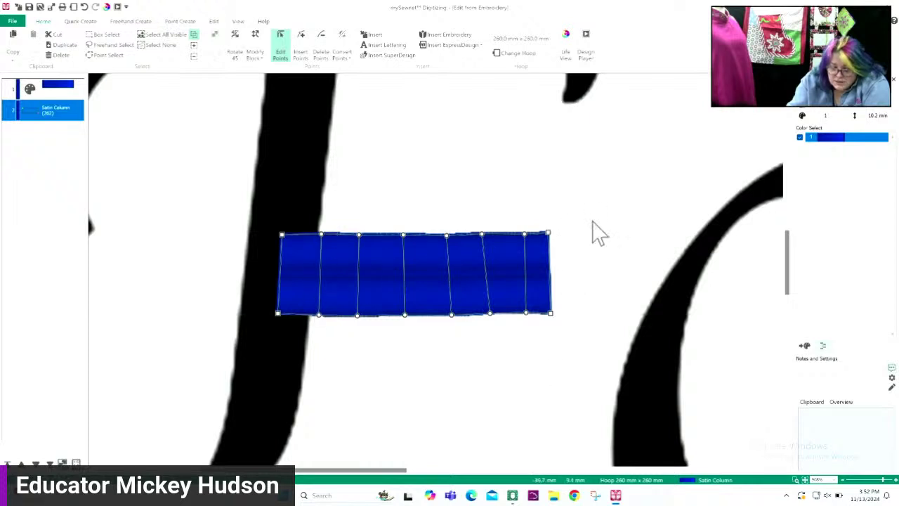
Step: Switch to 2D View and shift the upper-edge points on both sides of the column's middle inward to slant the stitches
click(237, 21)
click(210, 45)
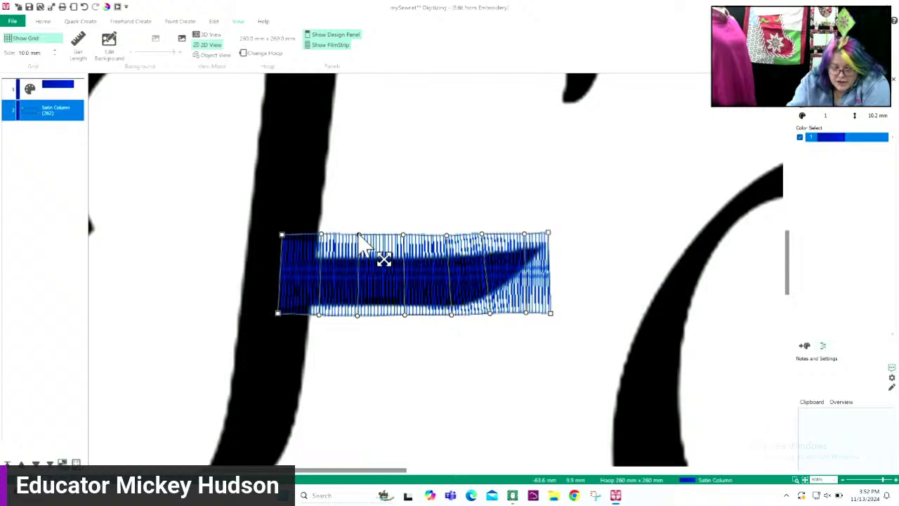
drag(359, 237, 415, 239)
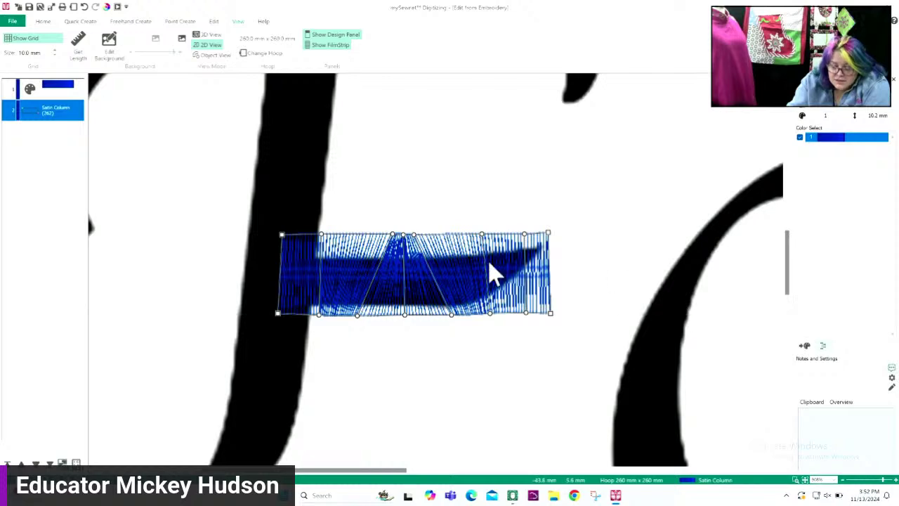
Step: Move the shifted upper-edge points back above their lower partners to straighten the stitches, and return to 3D View
drag(392, 234, 360, 235)
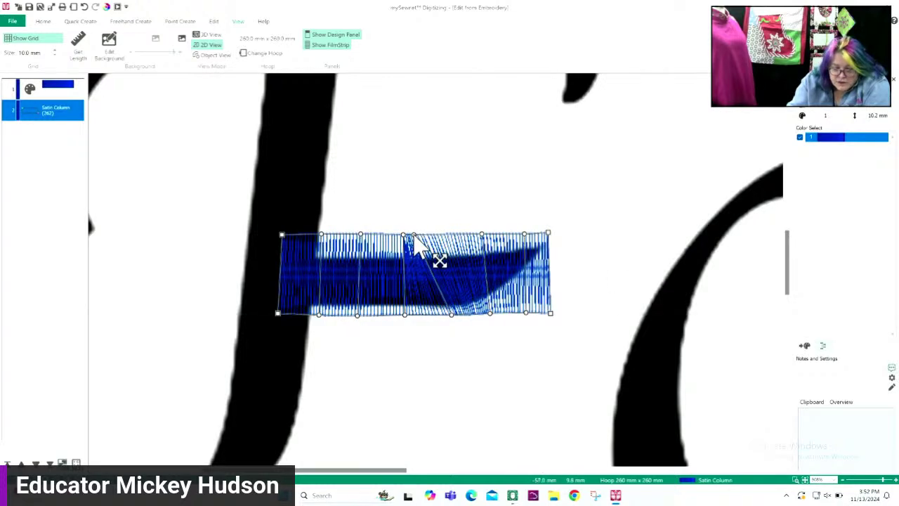
drag(415, 236, 488, 237)
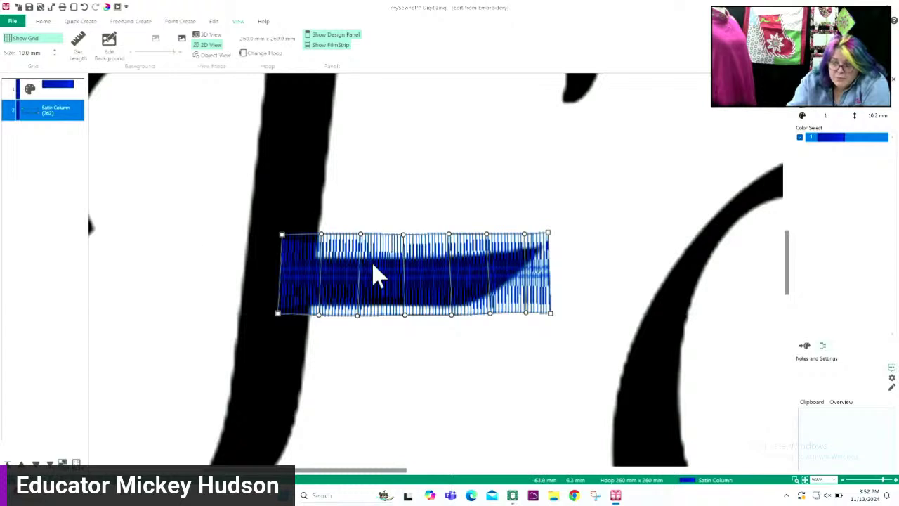
click(205, 35)
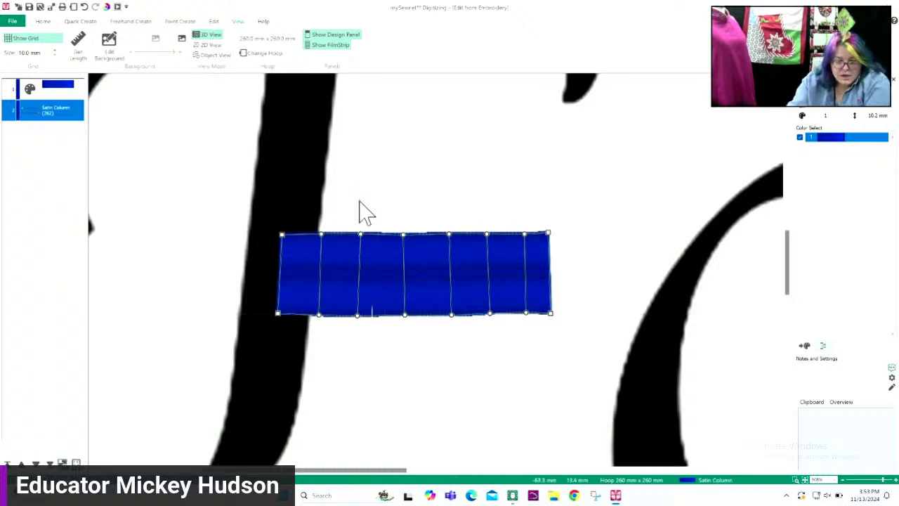
Step: Set the line type for new shapes to Triple Stitch
click(179, 22)
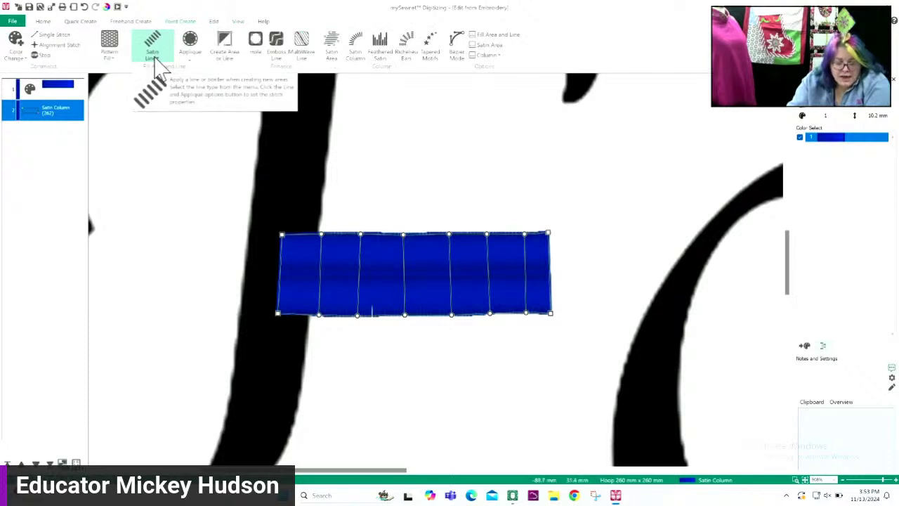
click(161, 68)
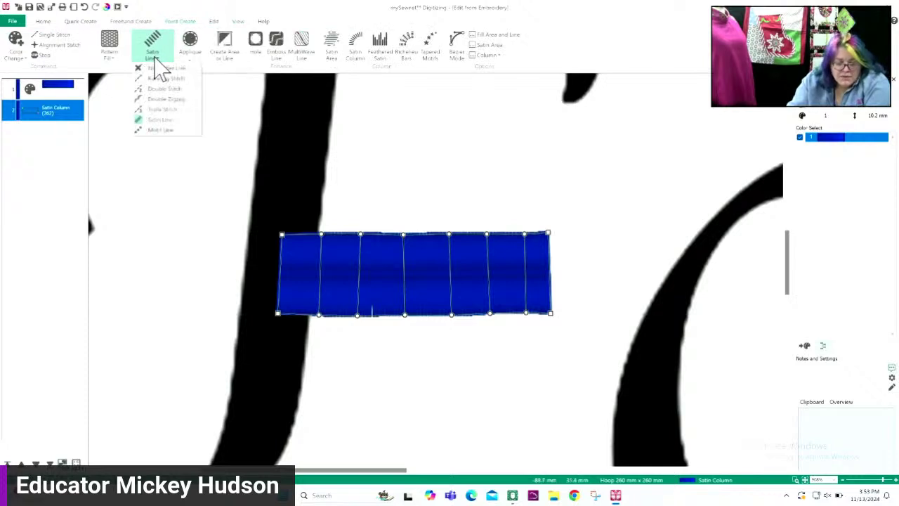
click(150, 111)
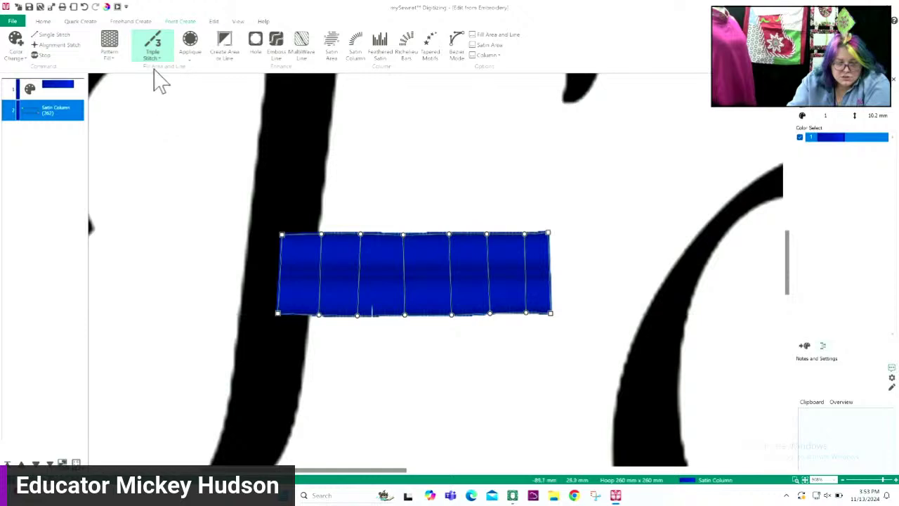
click(500, 37)
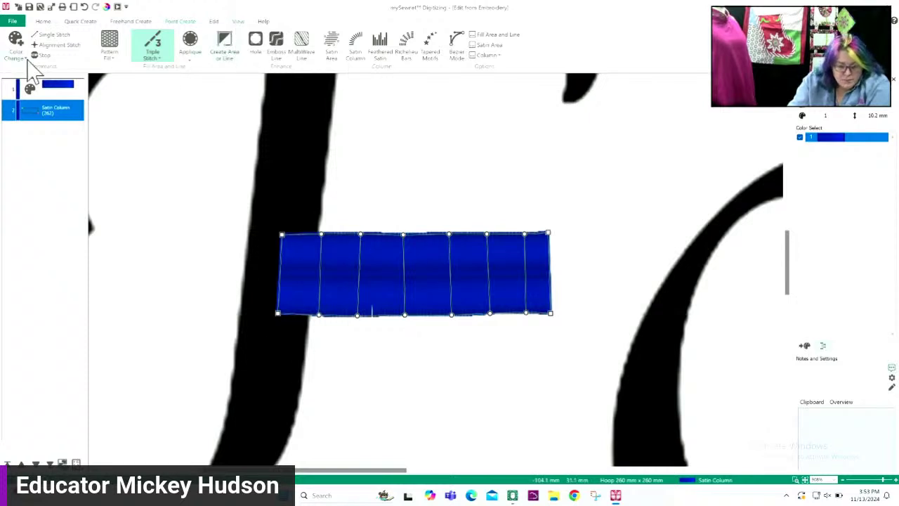
Step: Insert a color change to Robison-Anton Rayon 40 thread 2283 Paris Blue after the satin column
click(15, 37)
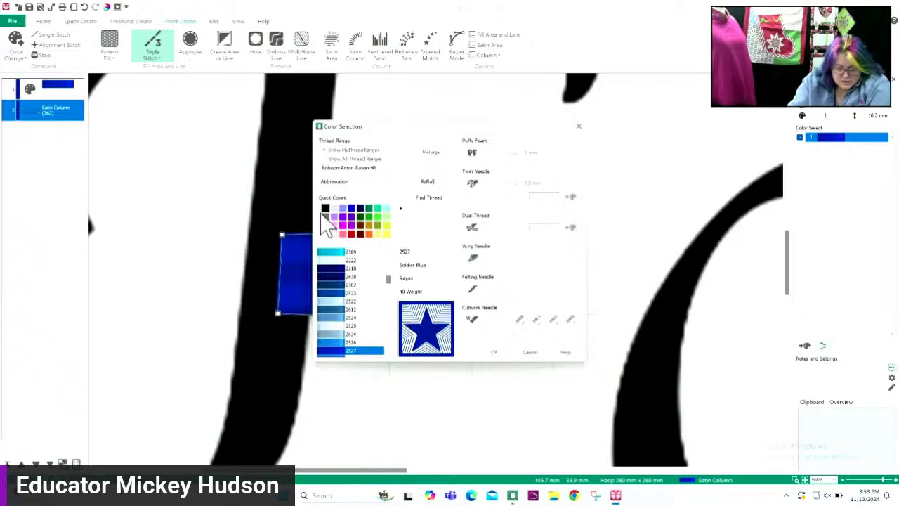
click(342, 211)
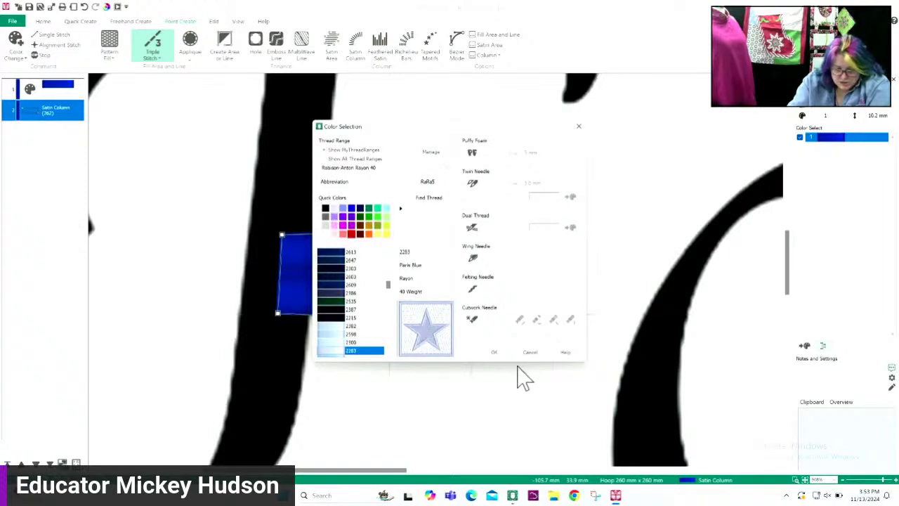
click(494, 352)
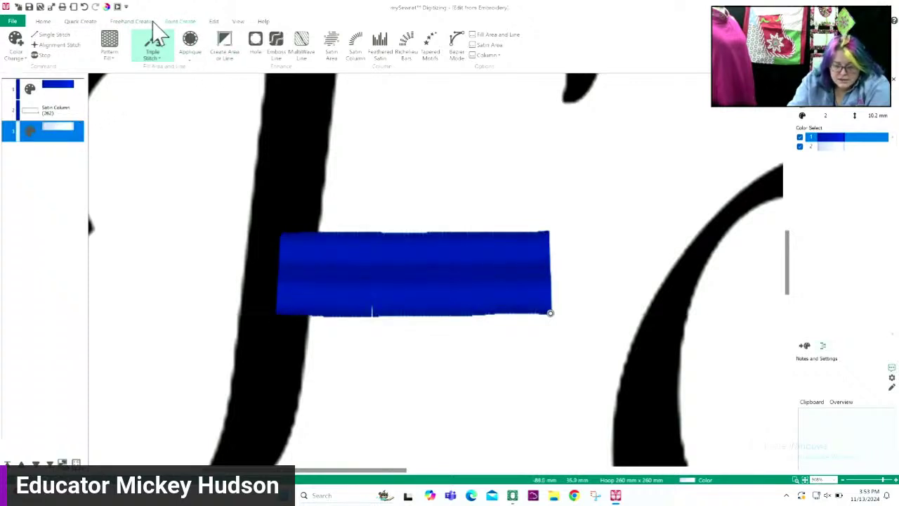
Step: Select the satin column in the object sequence and view its column properties without changing them
click(225, 50)
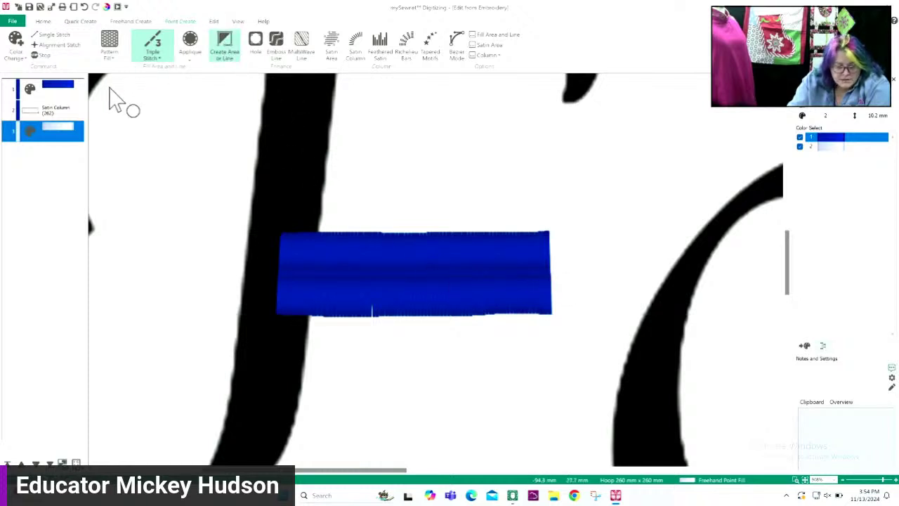
click(40, 21)
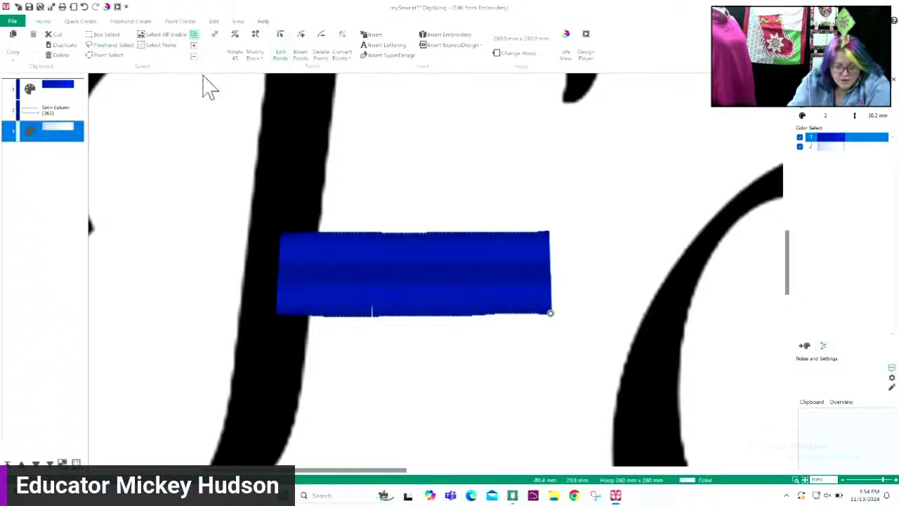
click(56, 111)
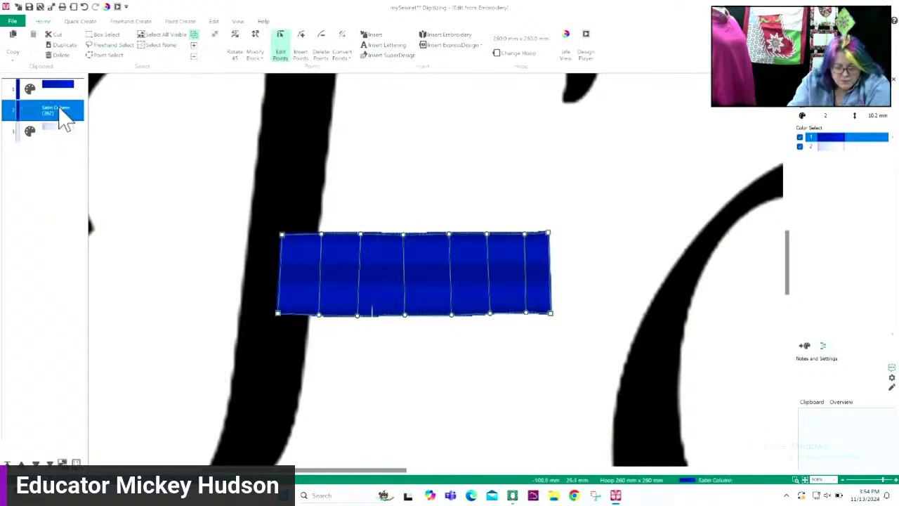
right_click(247, 159)
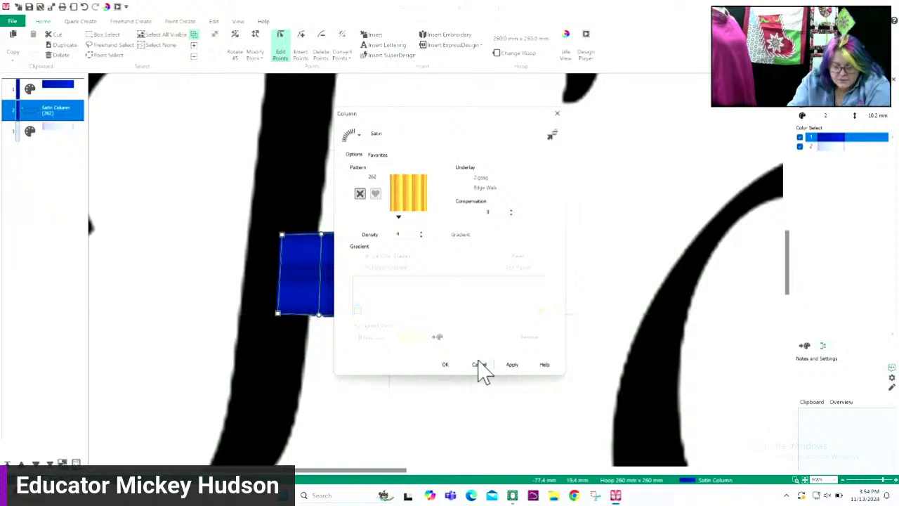
click(479, 365)
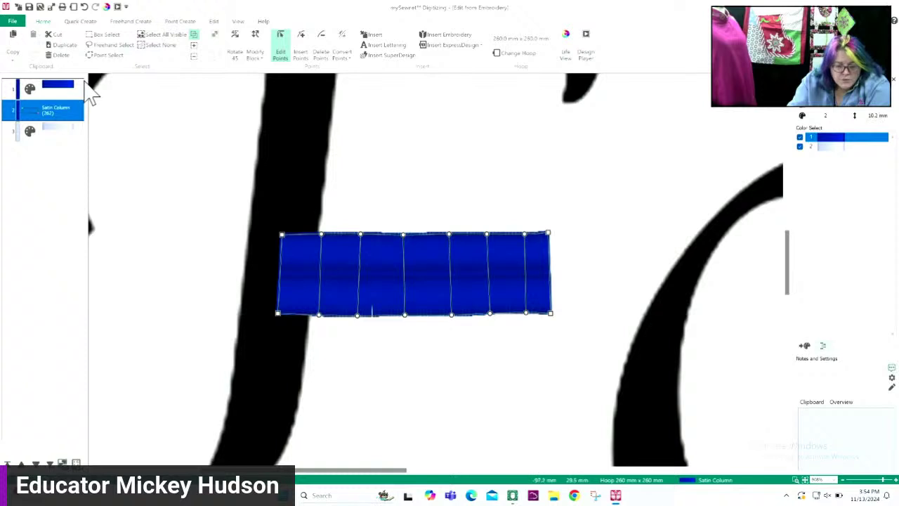
Step: Draw a horizontal Triple Stitch line through the middle of the satin column, across its full length
click(180, 22)
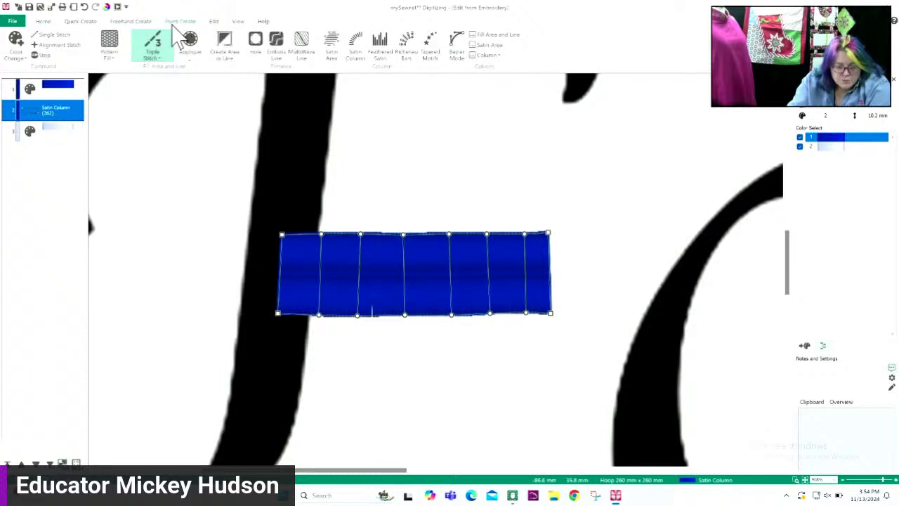
click(228, 49)
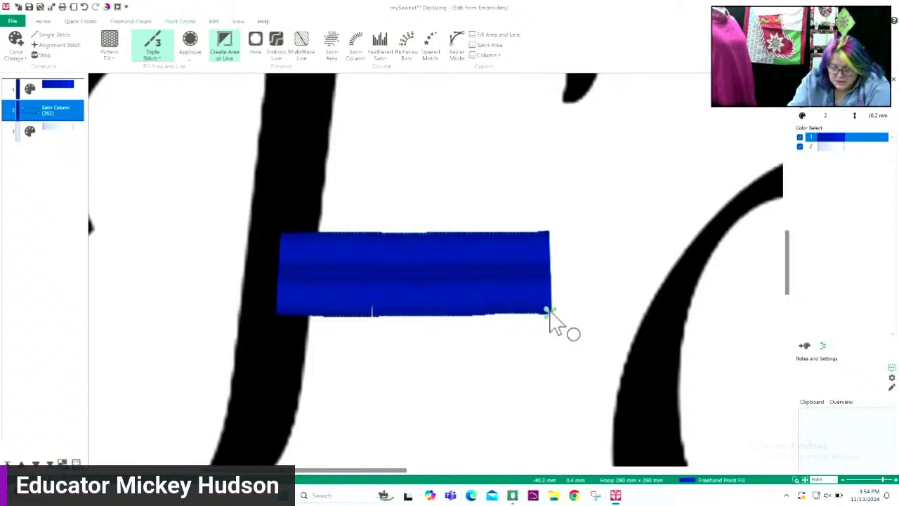
click(549, 271)
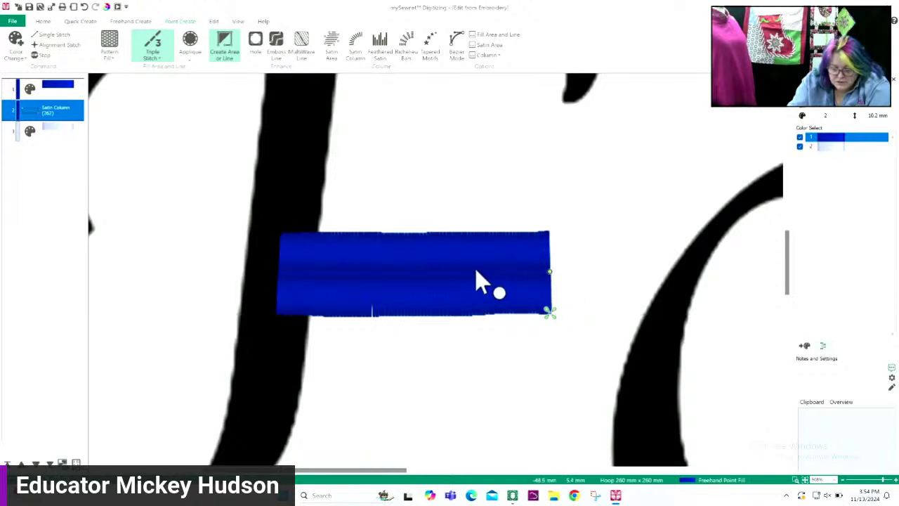
click(280, 271)
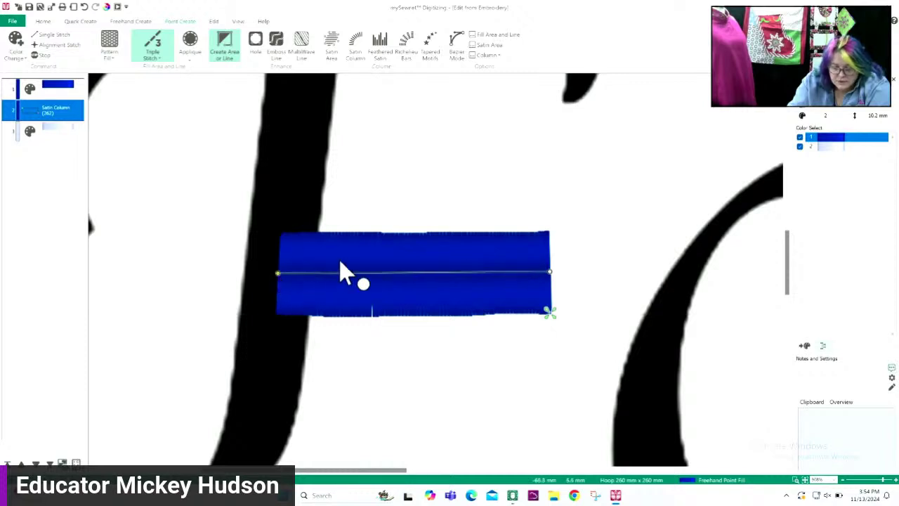
key(Return)
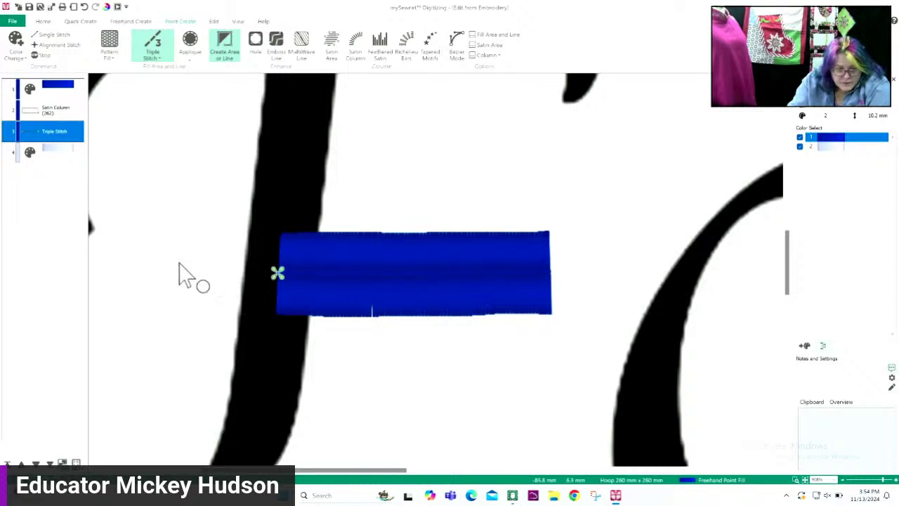
Step: Reorder the object sequence so the pale blue color change falls between the satin column and the triple stitch line
click(49, 155)
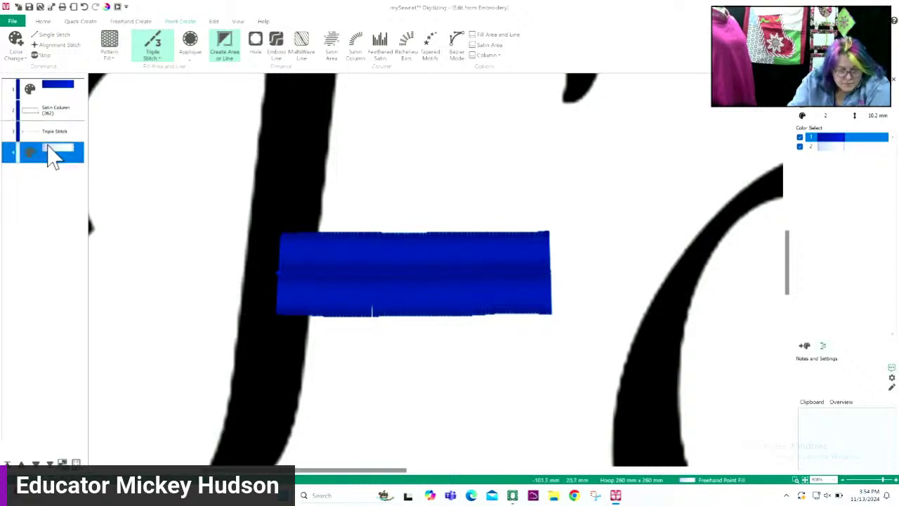
drag(49, 151, 51, 127)
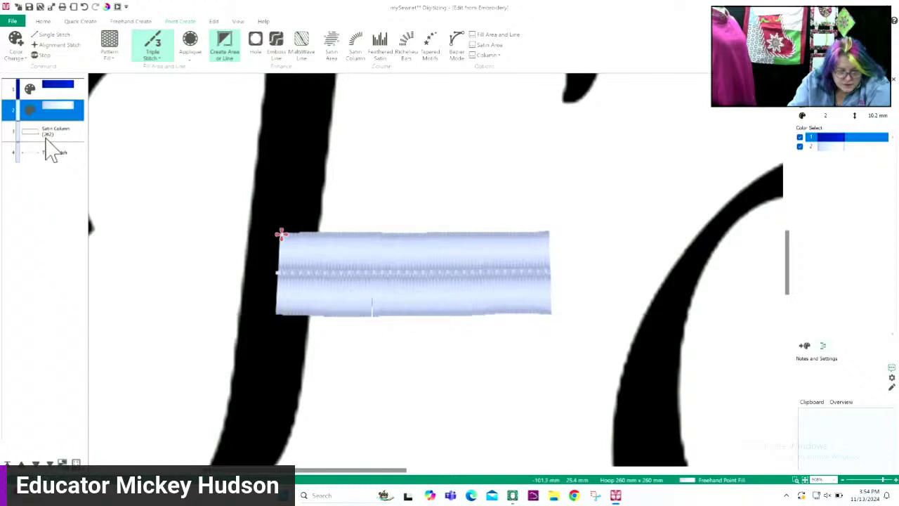
click(39, 132)
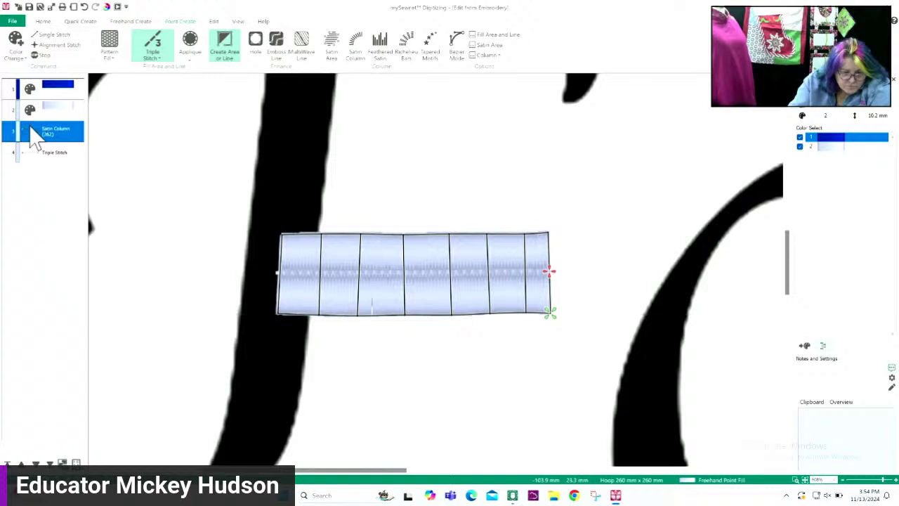
drag(30, 123, 43, 116)
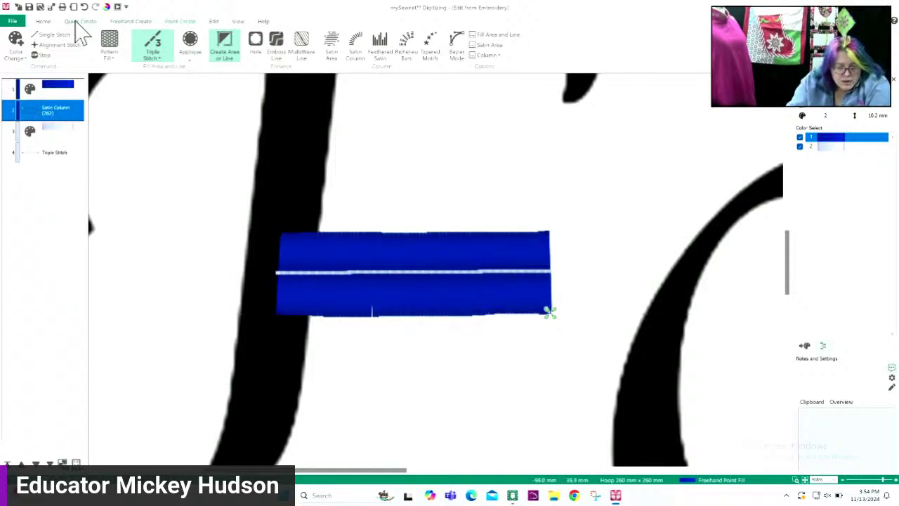
Step: Add a short slanted Triple Stitch line in the white area beside the F's stem, sequenced after the existing triple stitch line
click(42, 22)
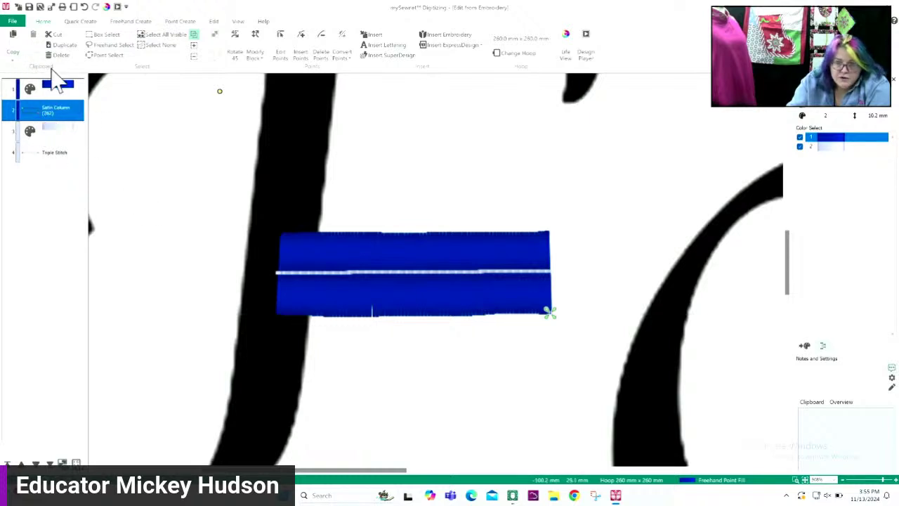
click(40, 114)
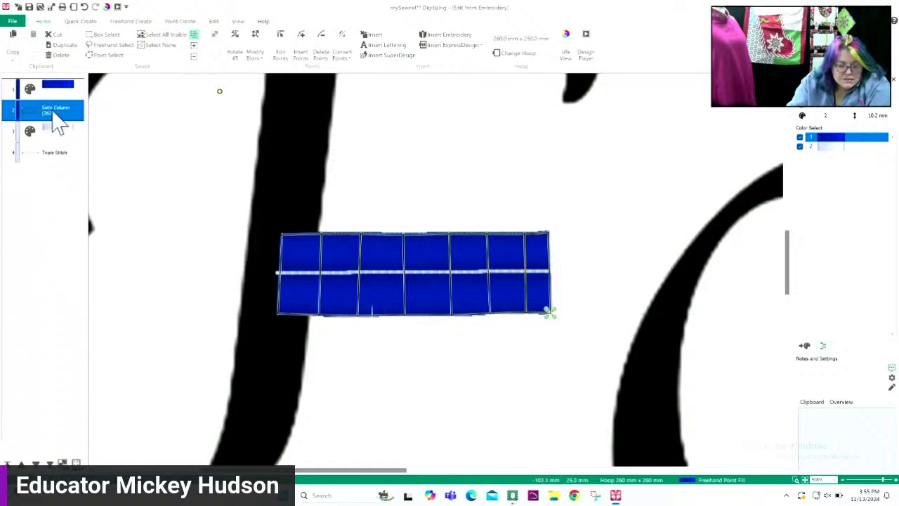
click(180, 21)
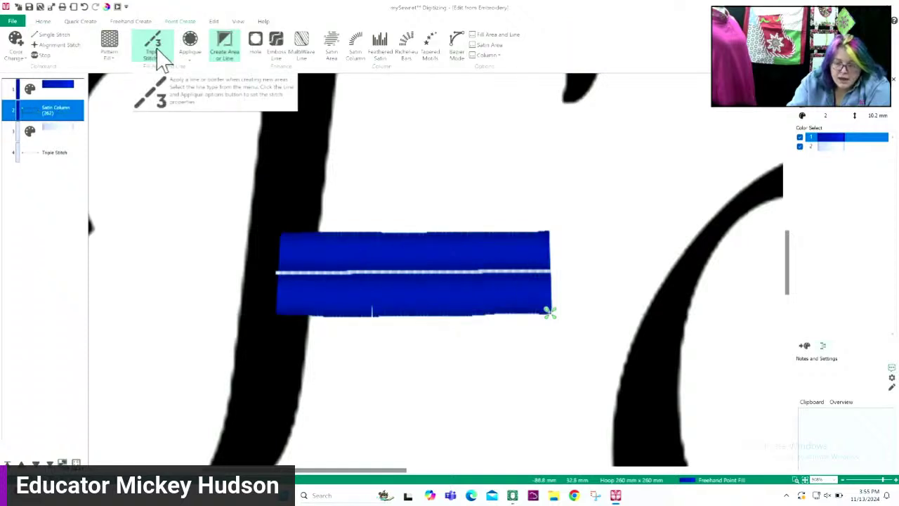
click(223, 51)
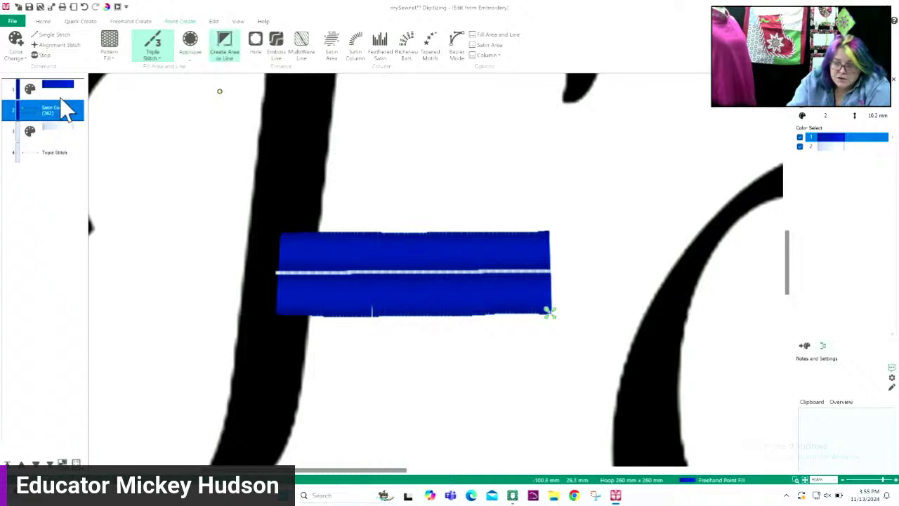
click(55, 138)
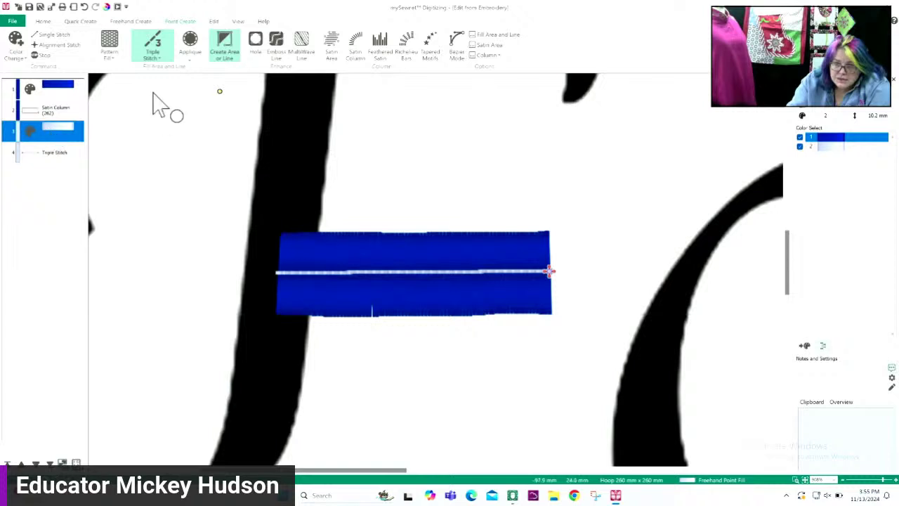
click(222, 50)
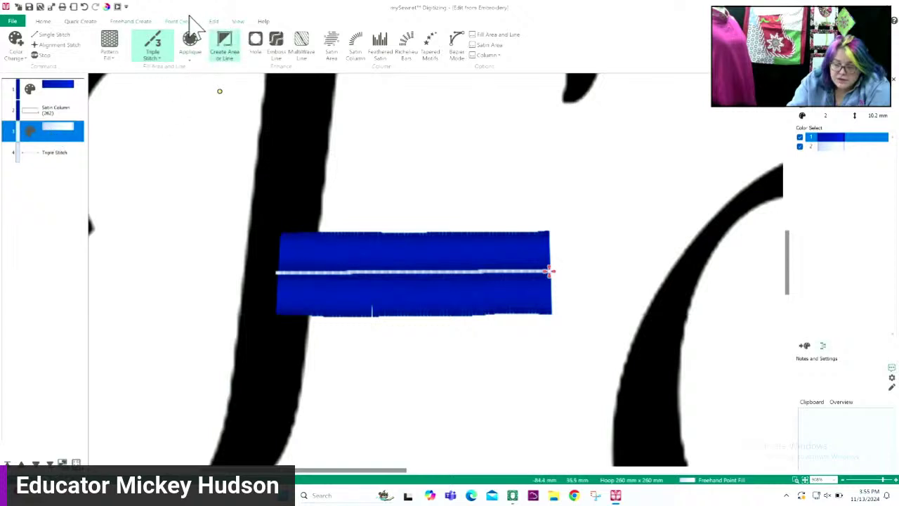
click(38, 156)
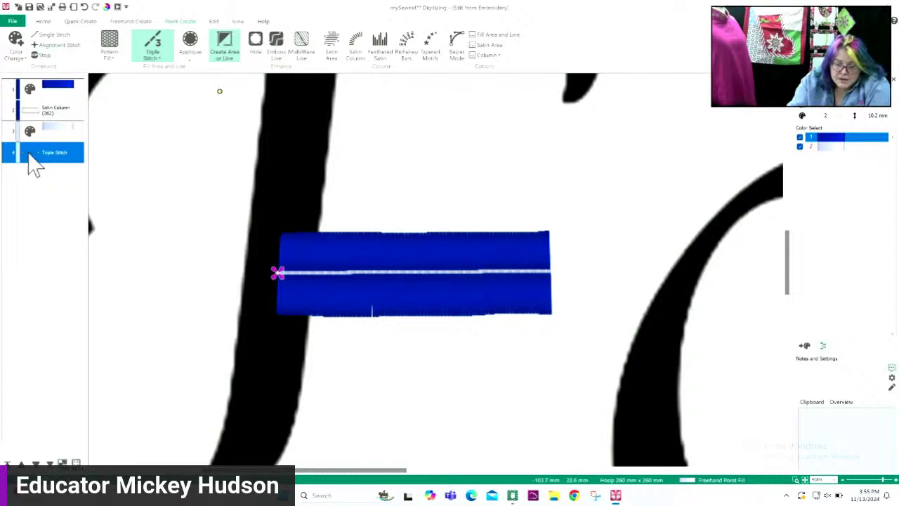
click(189, 195)
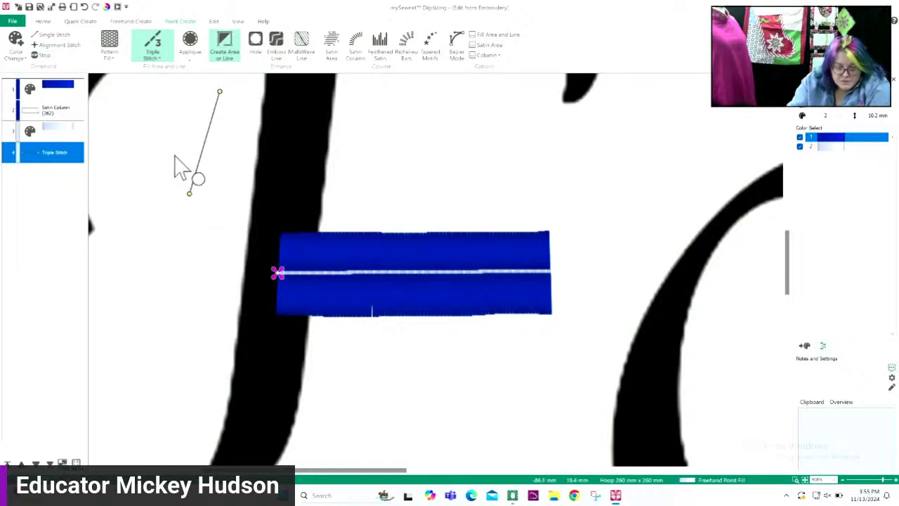
key(Return)
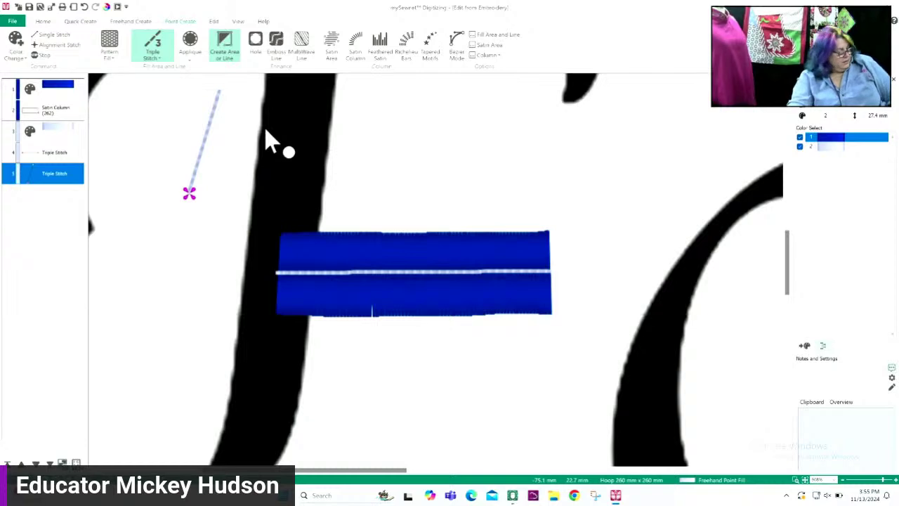
Step: Fit the whole hoop in view and review the satin column options for new columns, keeping them as they are
click(805, 481)
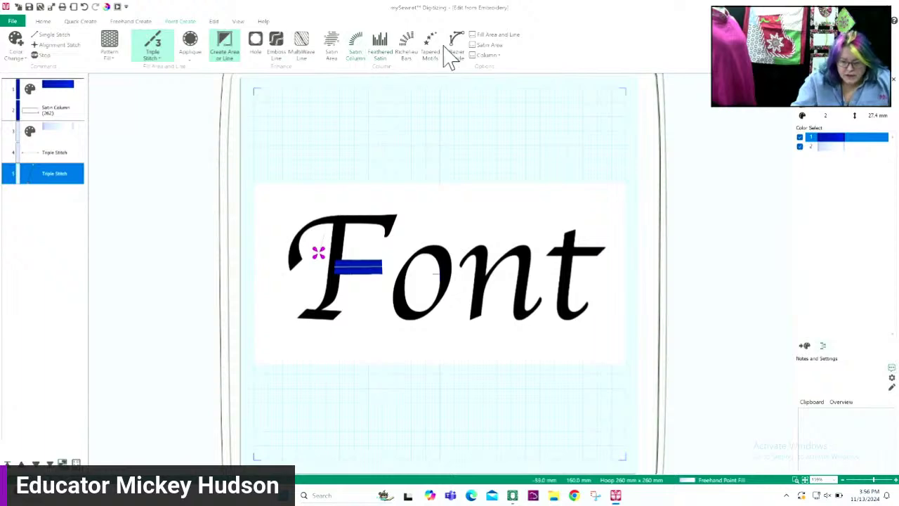
click(484, 56)
click(493, 73)
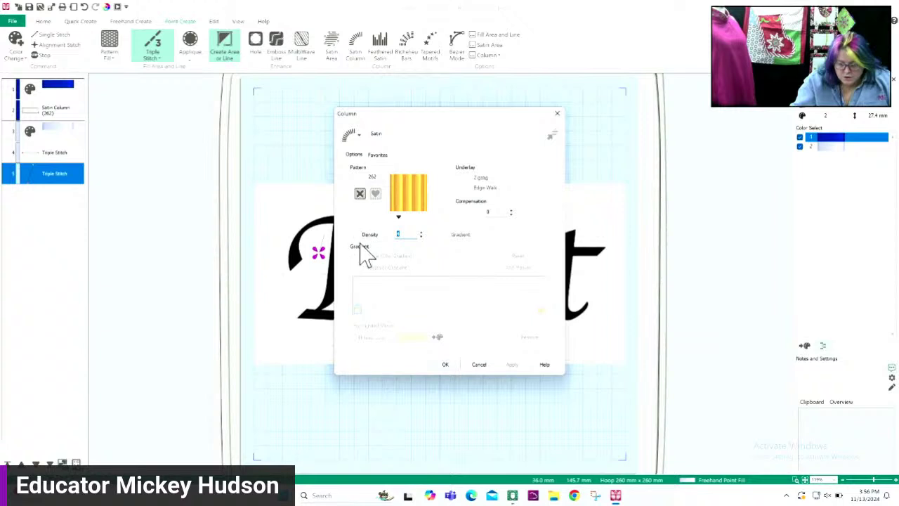
click(447, 365)
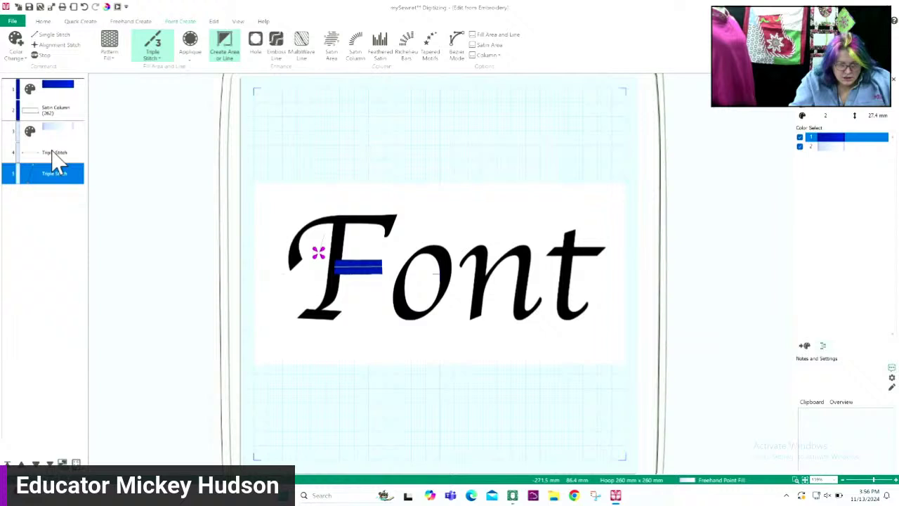
Step: Copy the blue satin column and paste it after the last triple stitch line in the object sequence
click(50, 113)
right_click(53, 106)
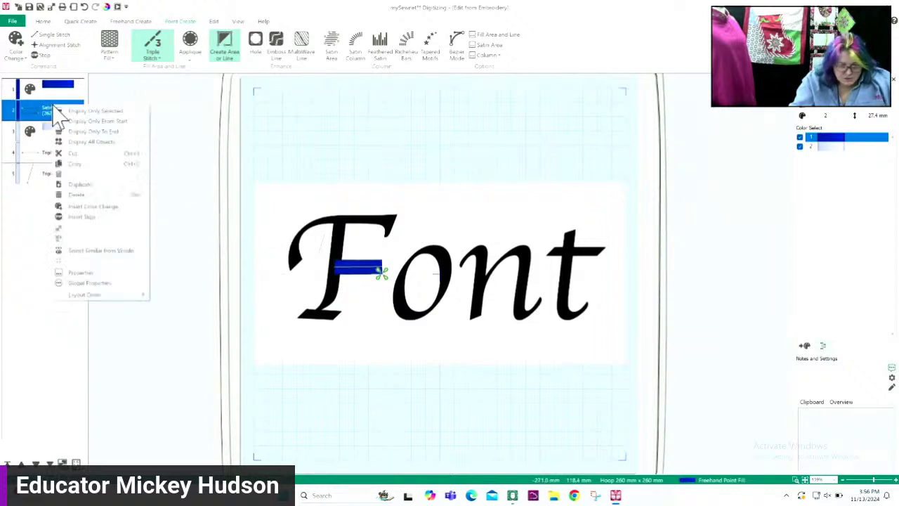
click(76, 163)
click(54, 175)
right_click(49, 180)
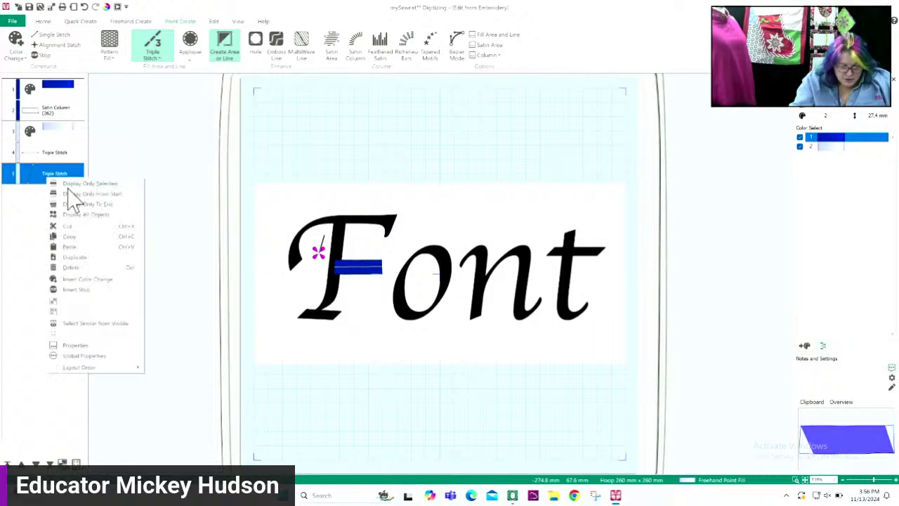
click(78, 246)
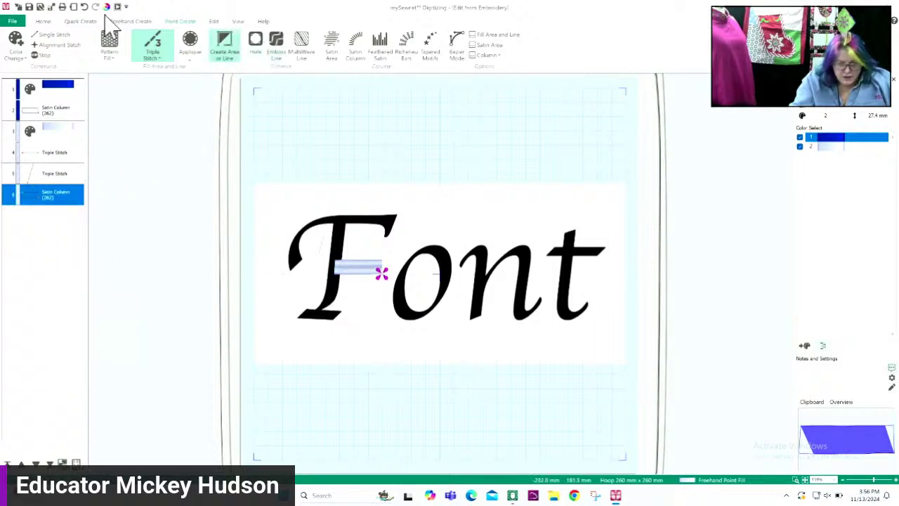
Step: Box-select the pasted satin column and move it above the picture, over the letter F
click(44, 21)
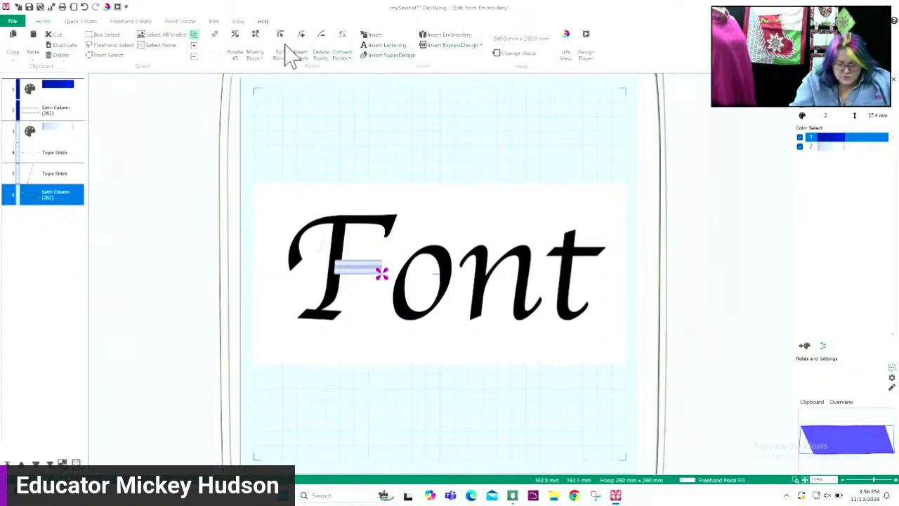
click(107, 34)
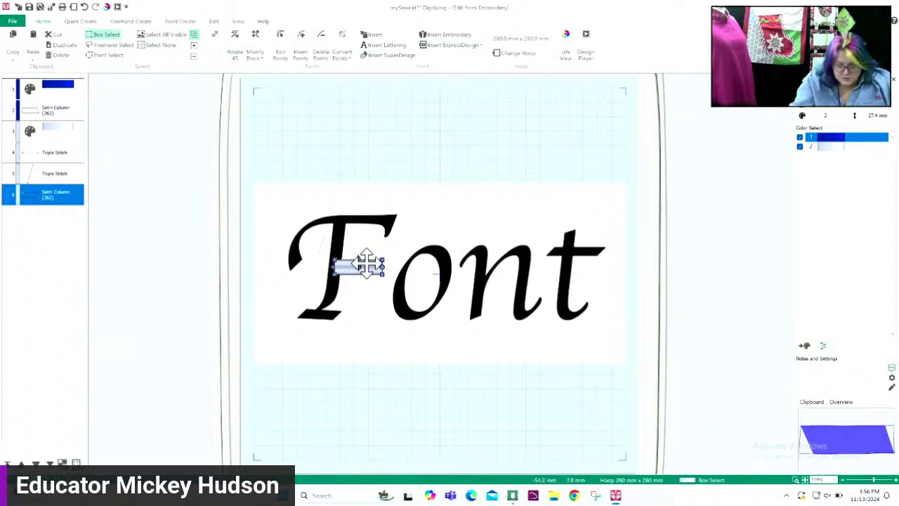
drag(360, 265, 372, 161)
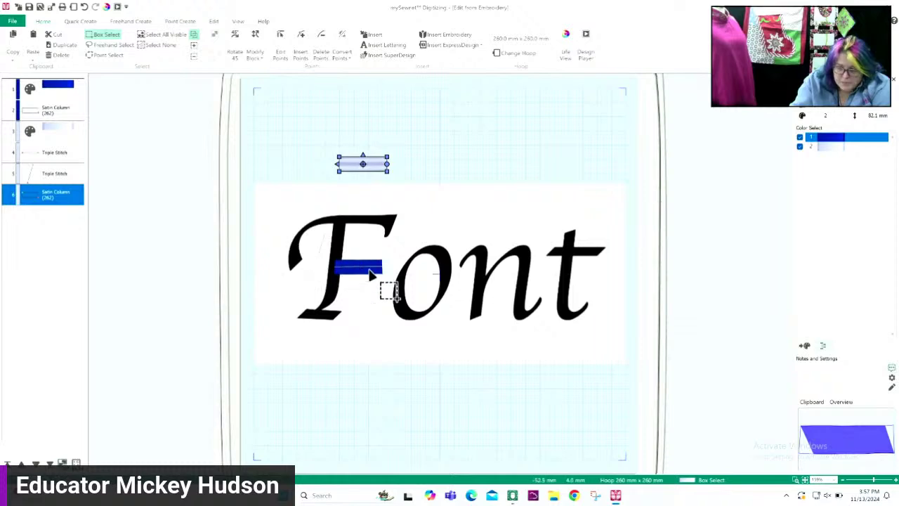
Step: Duplicate the pasted satin column above the letter F and place the duplicate above the picture, between the letters o and n
click(342, 165)
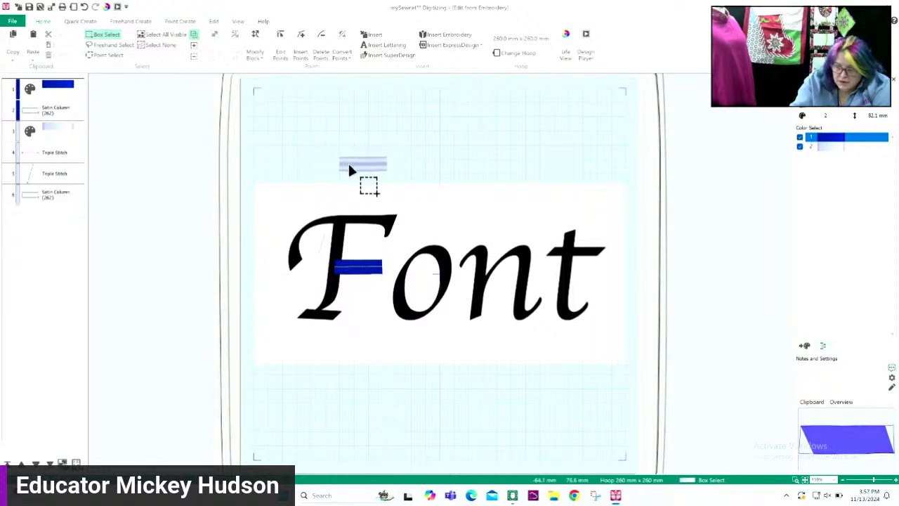
click(64, 201)
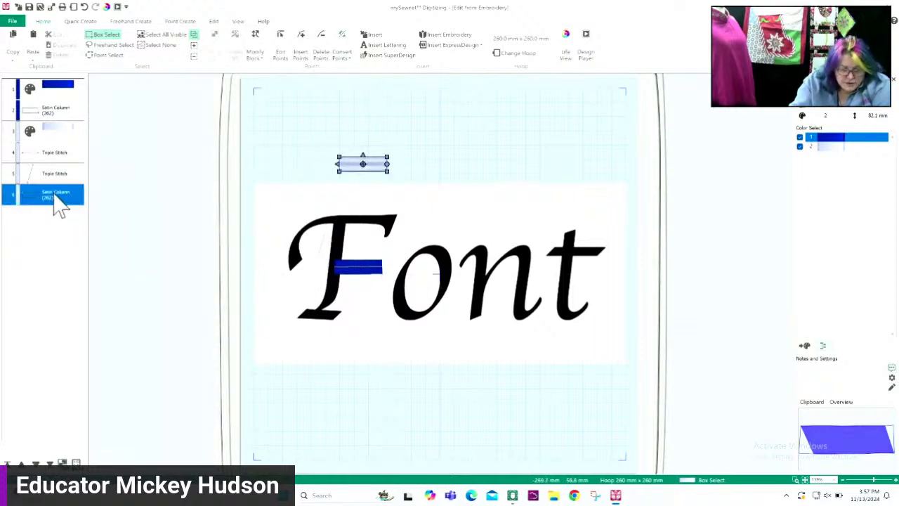
right_click(61, 201)
click(90, 278)
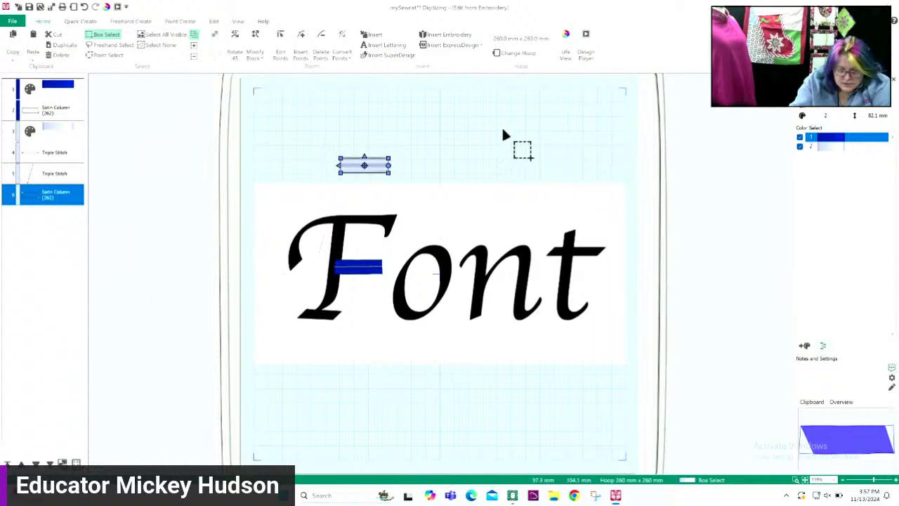
key(ctrl+d)
drag(363, 162, 469, 159)
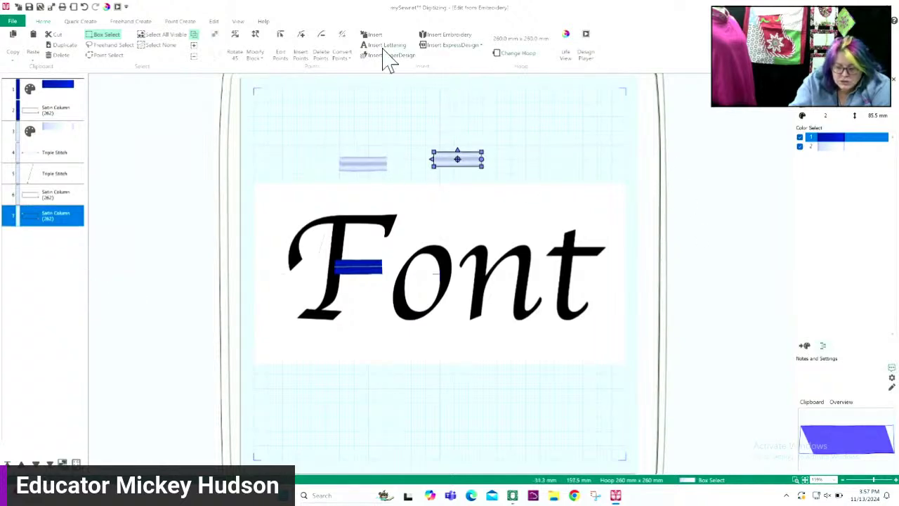
Step: Review the properties of the duplicated satin column, keeping its settings as they are
right_click(45, 218)
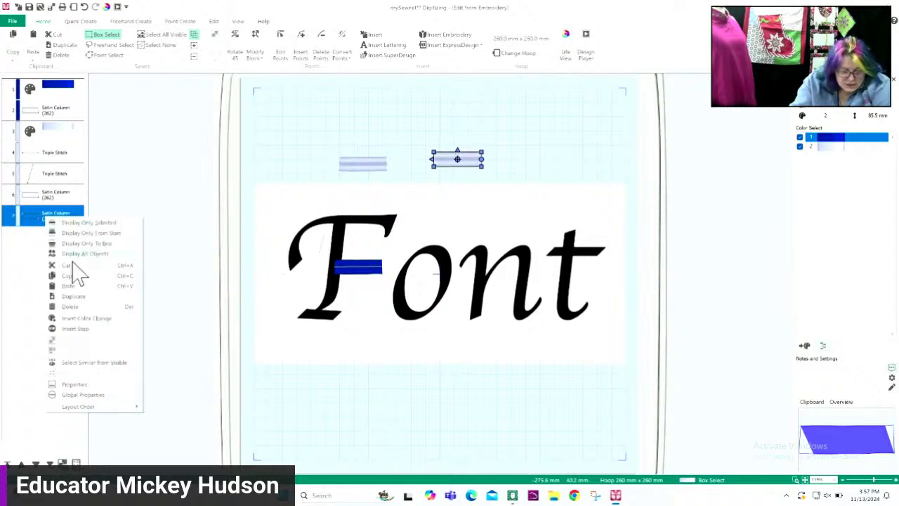
click(73, 385)
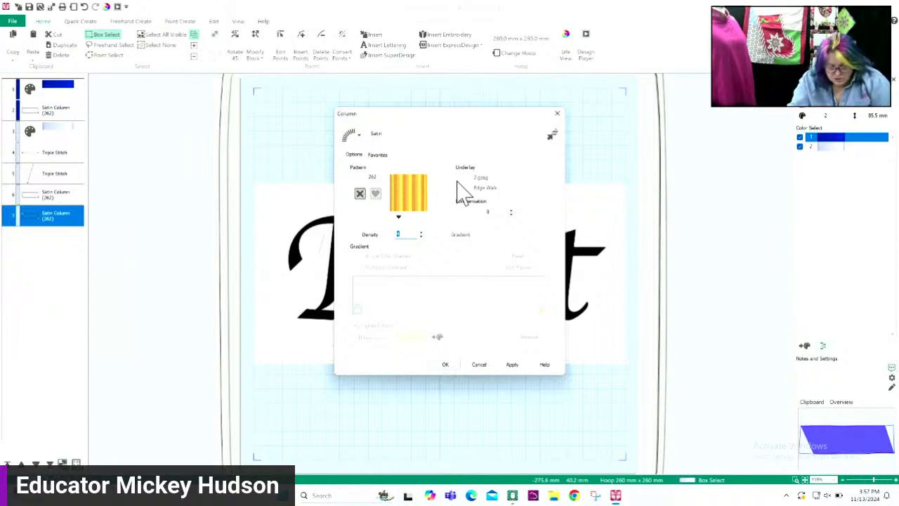
click(446, 365)
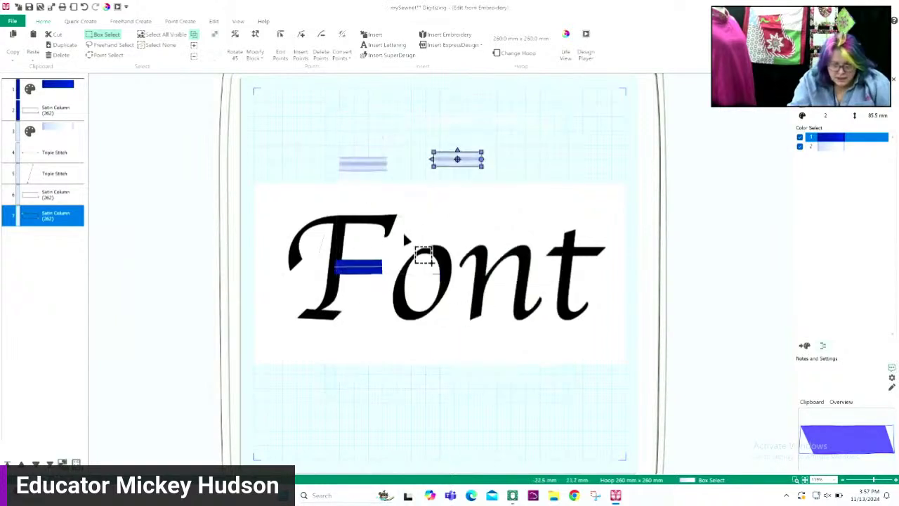
Step: Set the density of the pale satin column above the letter F to 10
click(351, 155)
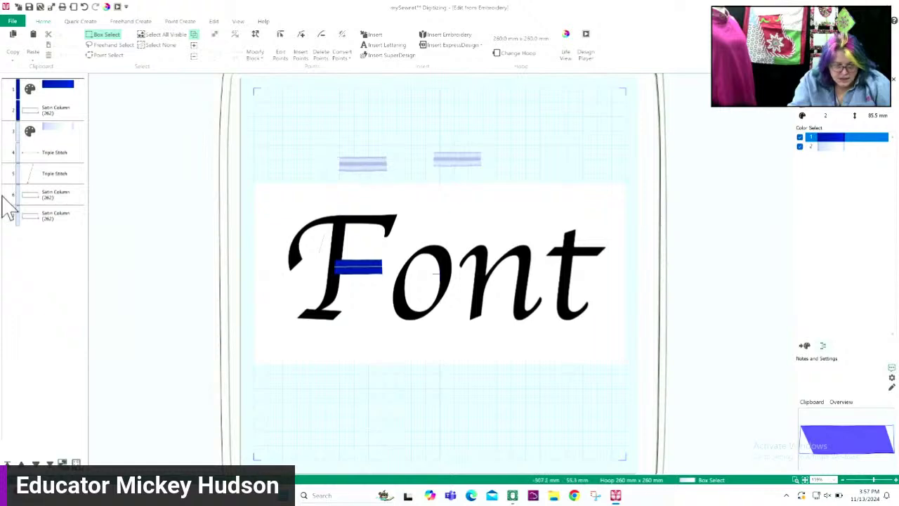
click(53, 200)
double_click(361, 165)
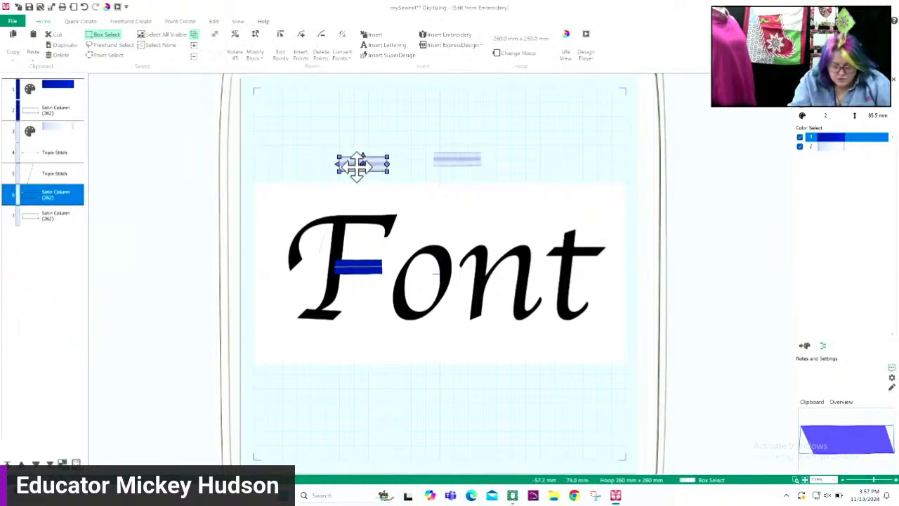
double_click(353, 167)
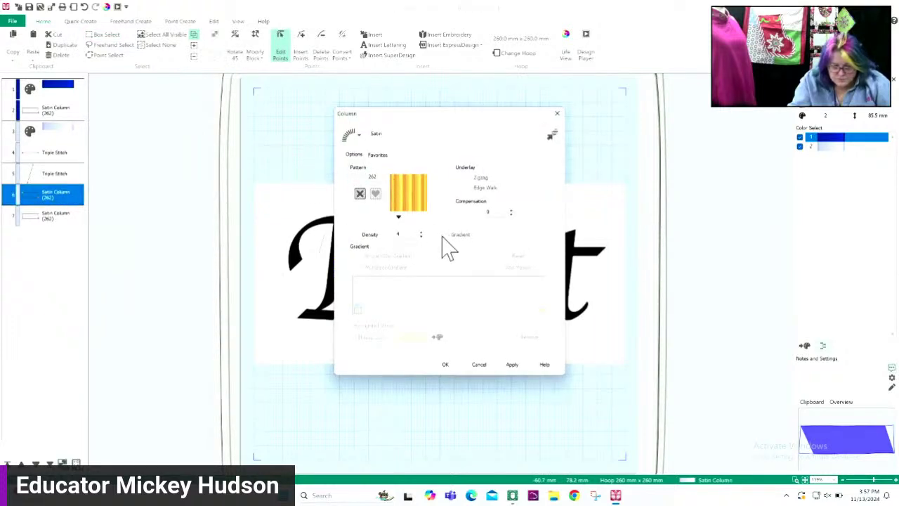
drag(415, 235, 348, 185)
text(1)
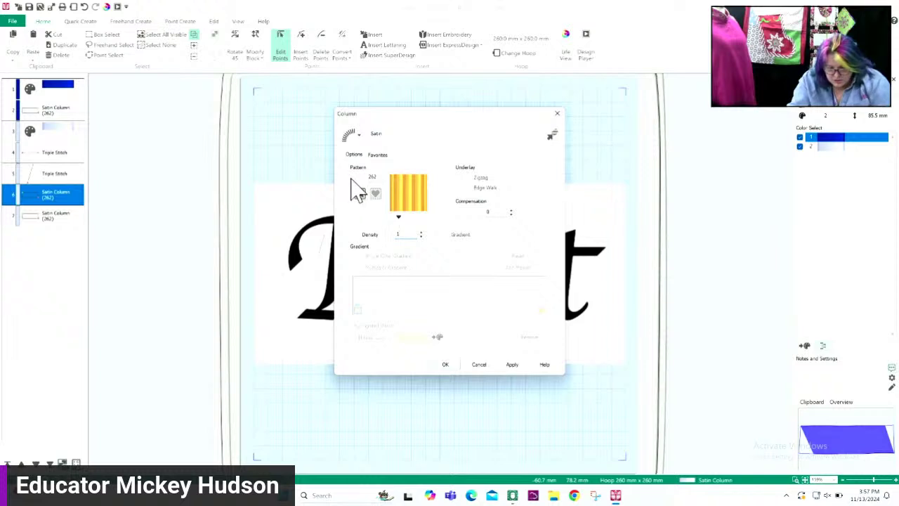
text(0)
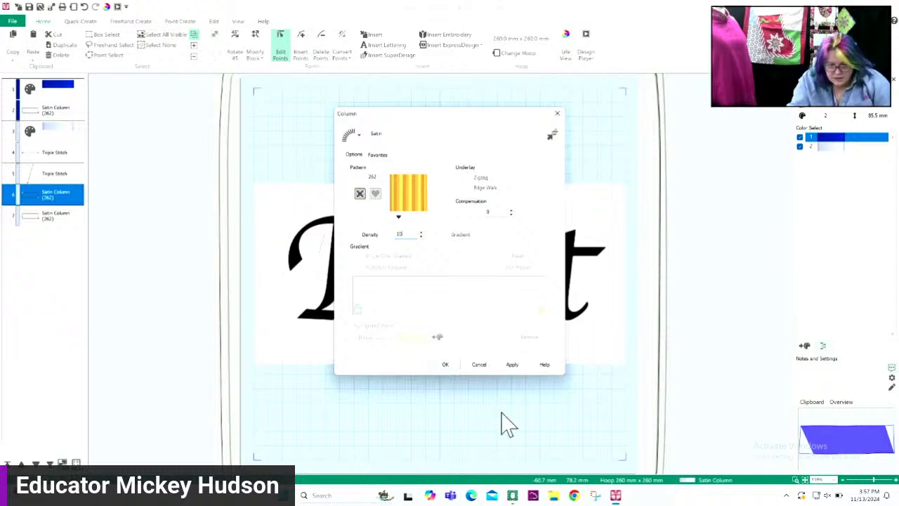
click(448, 365)
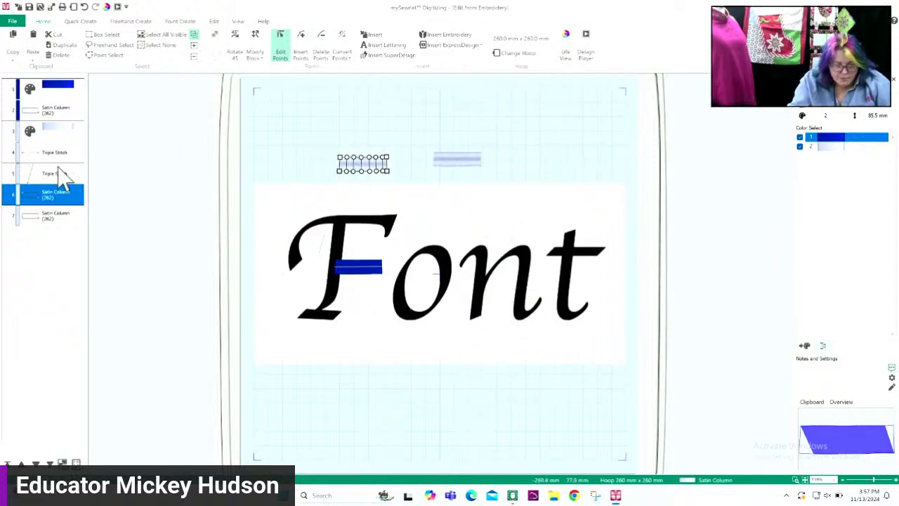
Step: Duplicate the blue satin column on the F's crossbar and move the duplicate above the picture, beyond the two pale columns
click(44, 218)
right_click(44, 217)
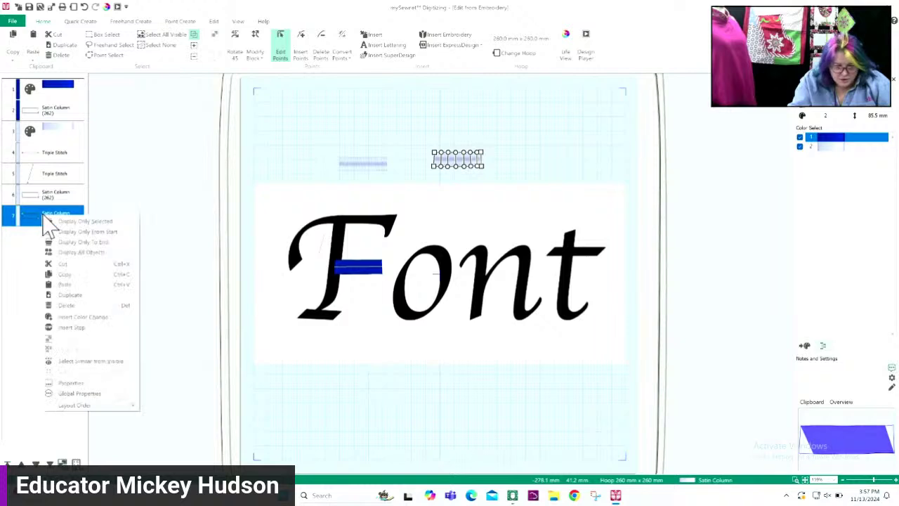
click(57, 118)
right_click(60, 116)
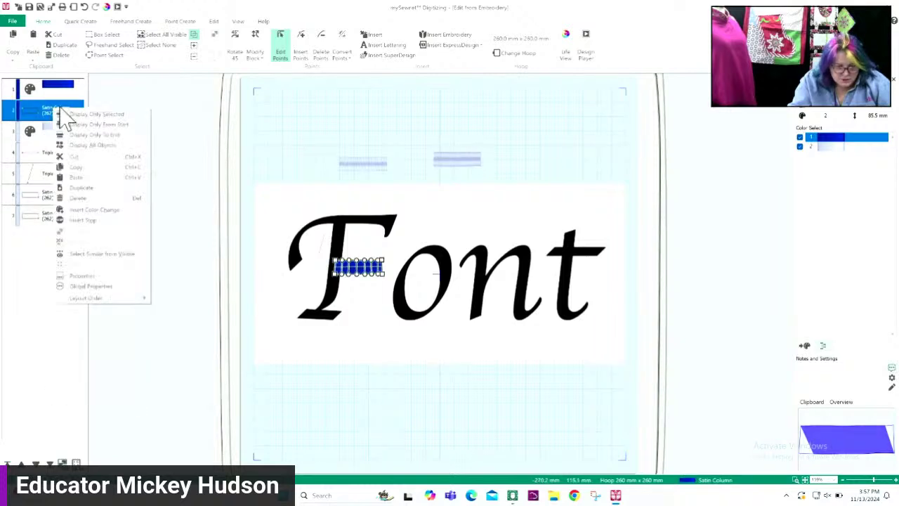
click(84, 187)
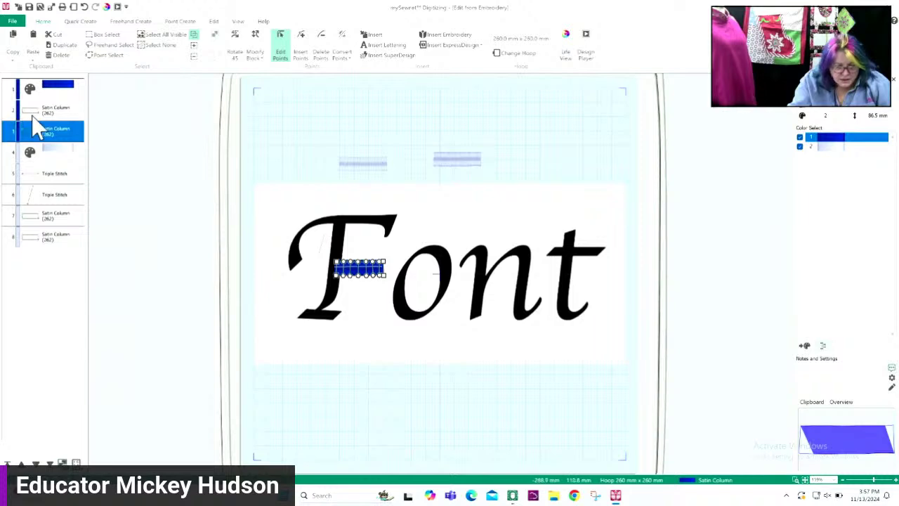
click(102, 37)
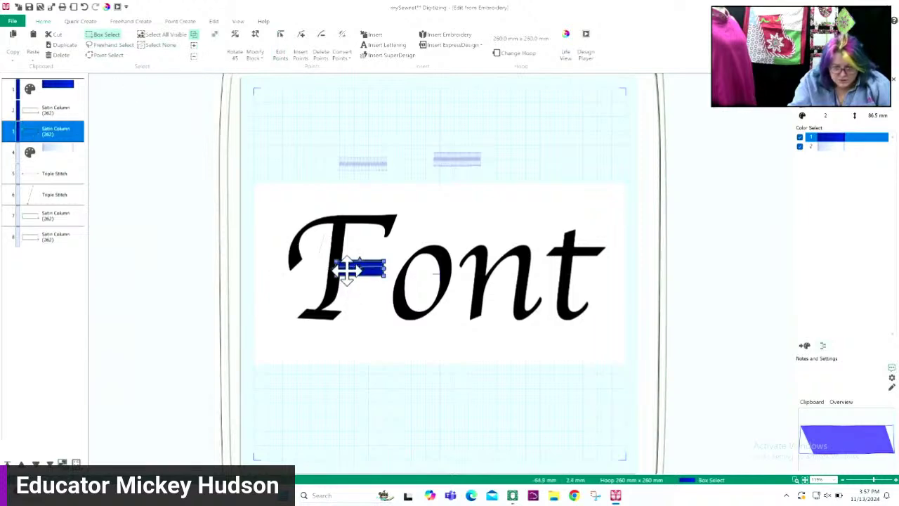
drag(344, 267, 525, 147)
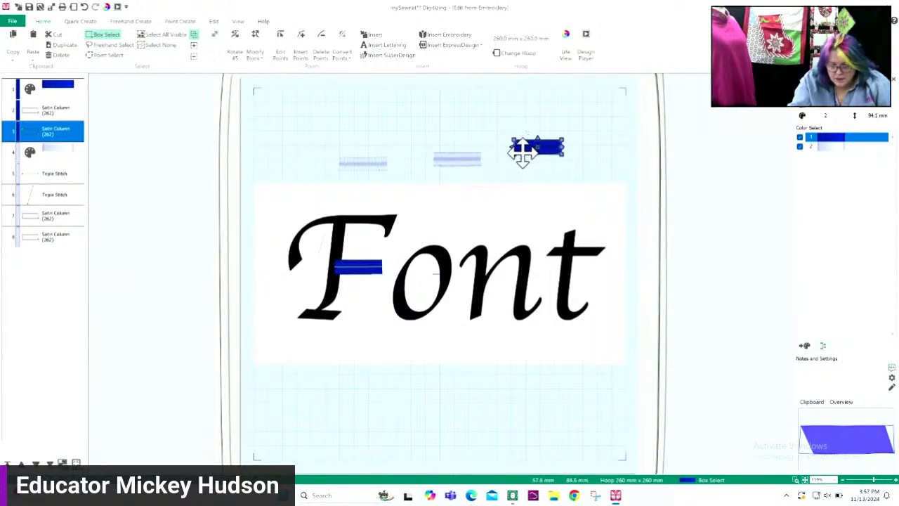
Step: Change the duplicated blue satin column's pattern to number 264 from the Gradient & Lace group
double_click(534, 146)
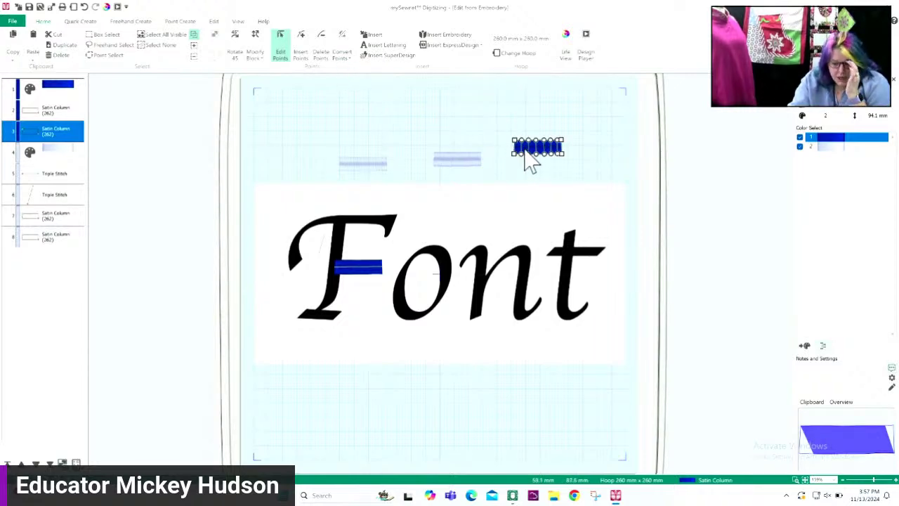
right_click(50, 140)
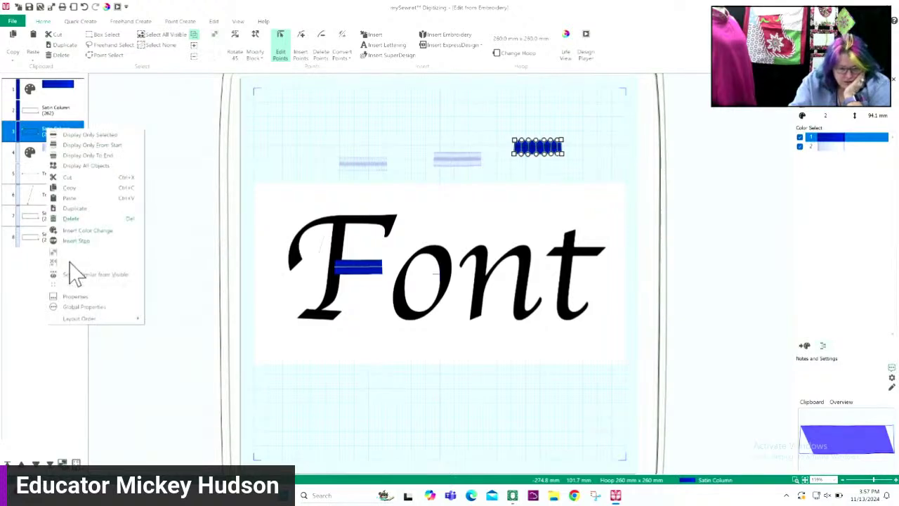
click(76, 298)
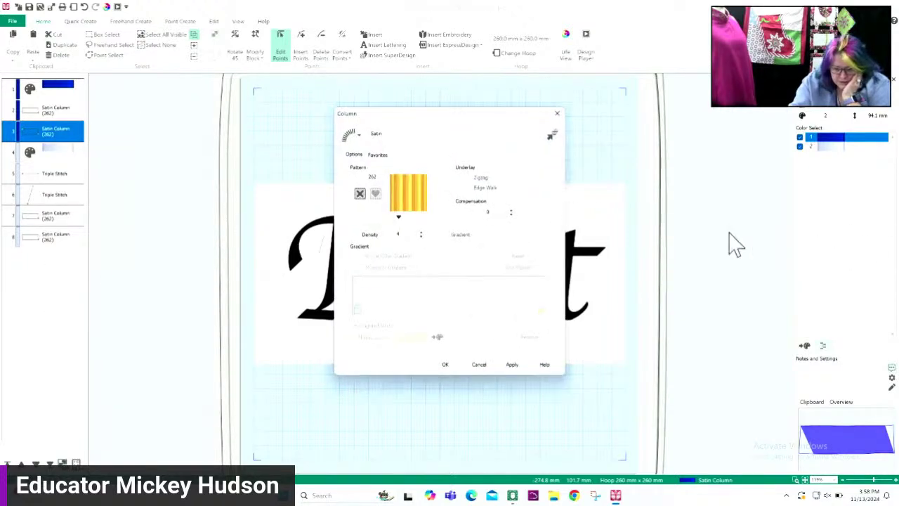
click(400, 220)
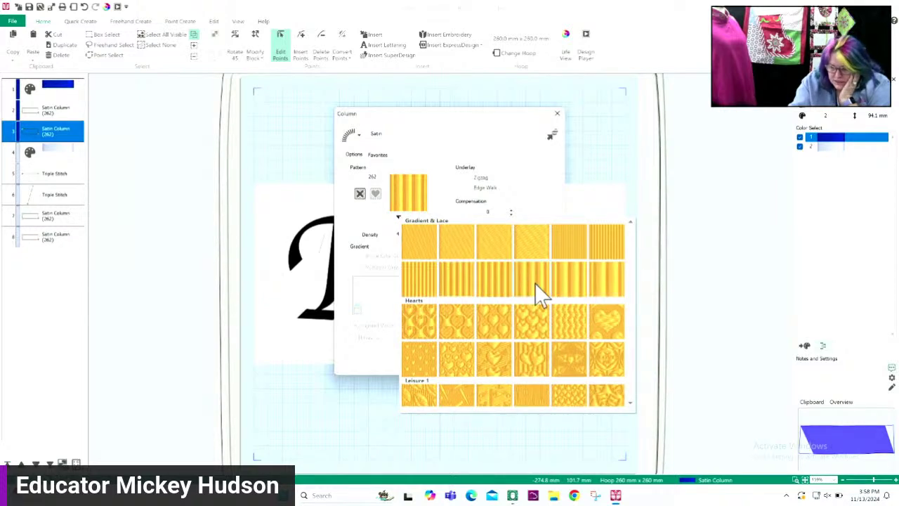
click(536, 285)
click(398, 217)
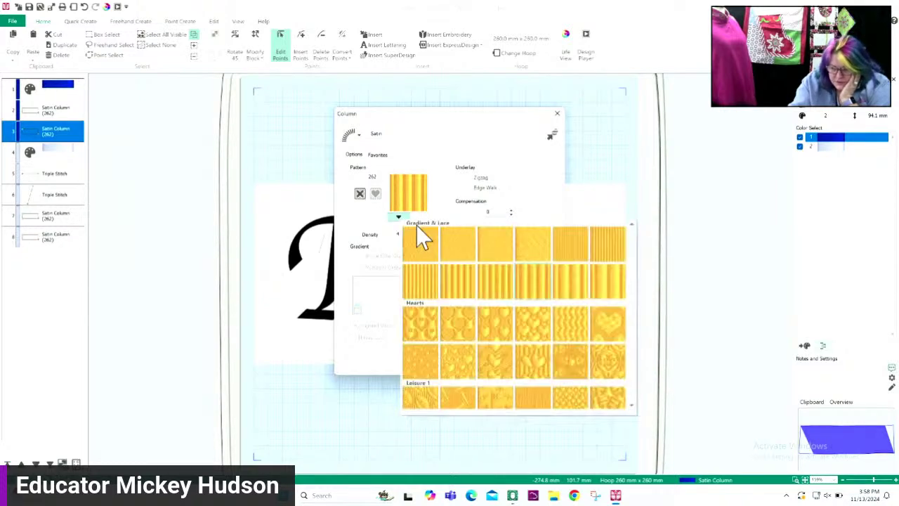
click(594, 278)
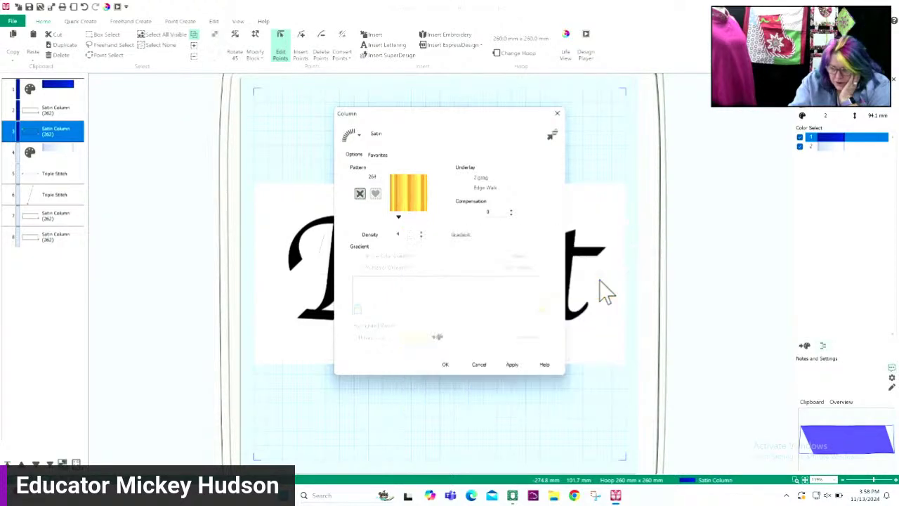
click(445, 365)
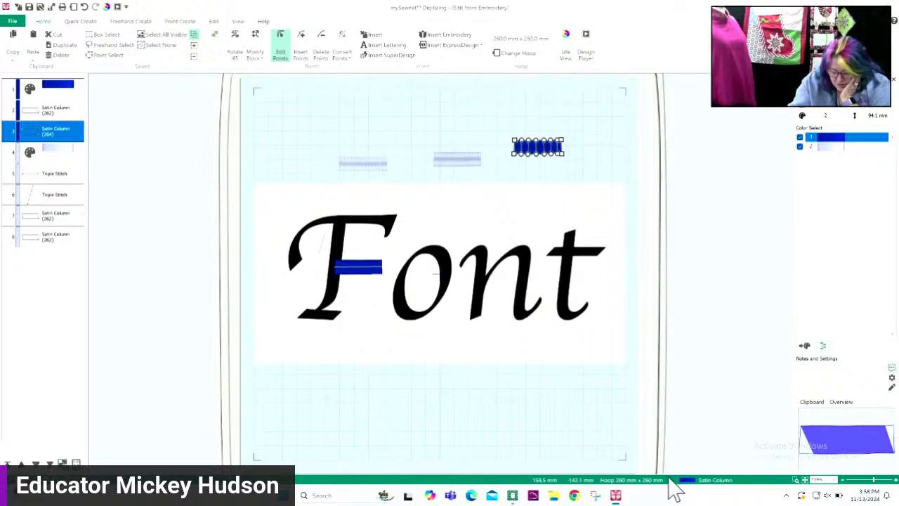
Step: Widen the starting half of the duplicated blue satin column by moving its first four point pairs outward to form straight edges
click(796, 480)
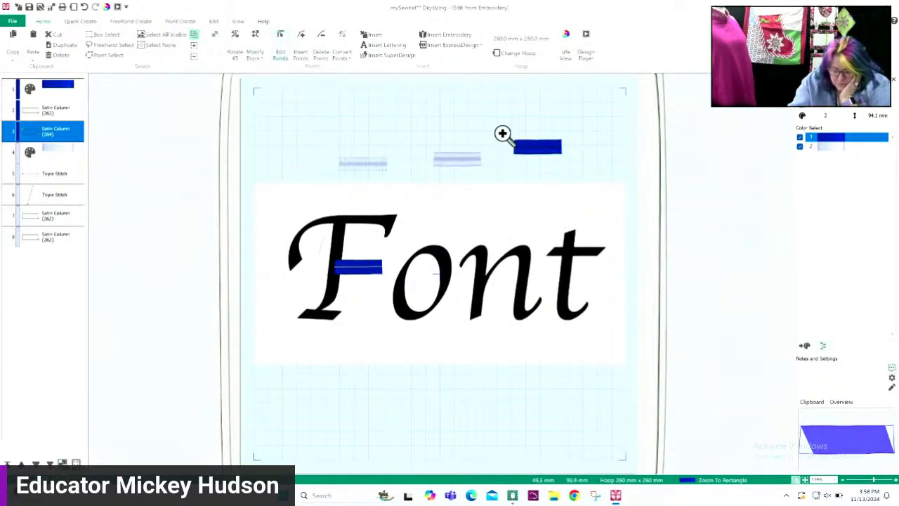
drag(496, 128, 574, 182)
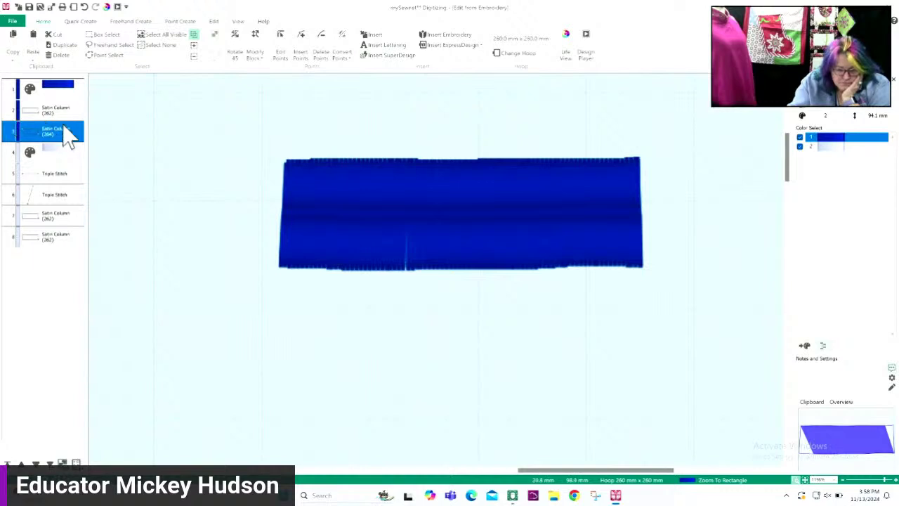
key(Escape)
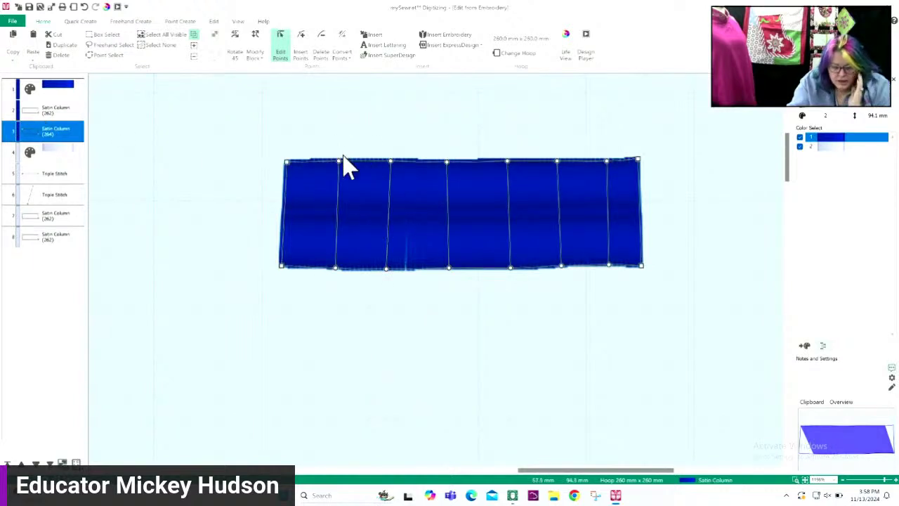
drag(286, 162, 279, 93)
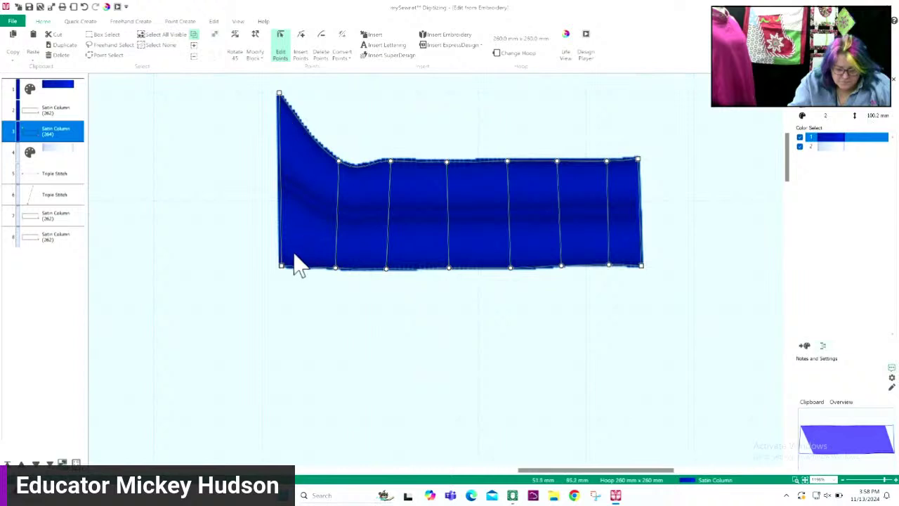
drag(281, 267, 279, 309)
drag(339, 163, 348, 95)
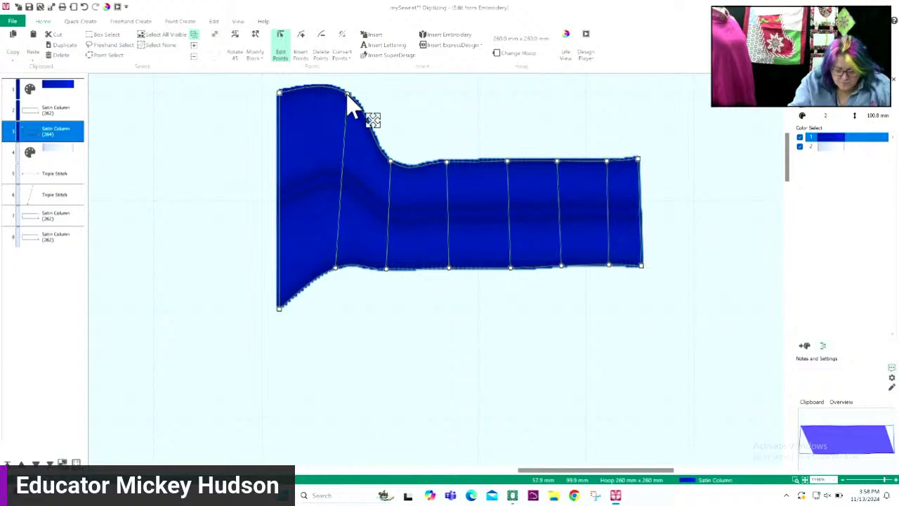
click(347, 94)
drag(335, 270, 339, 311)
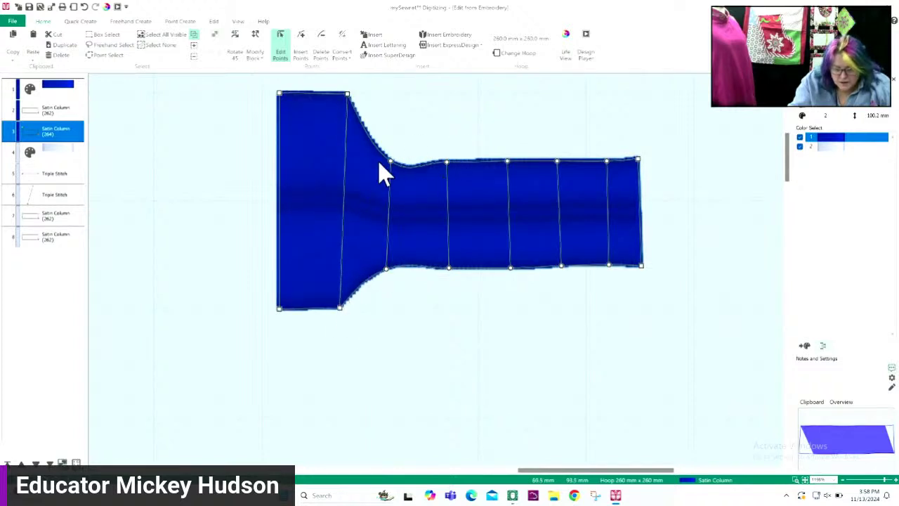
drag(391, 162, 404, 93)
drag(386, 269, 397, 307)
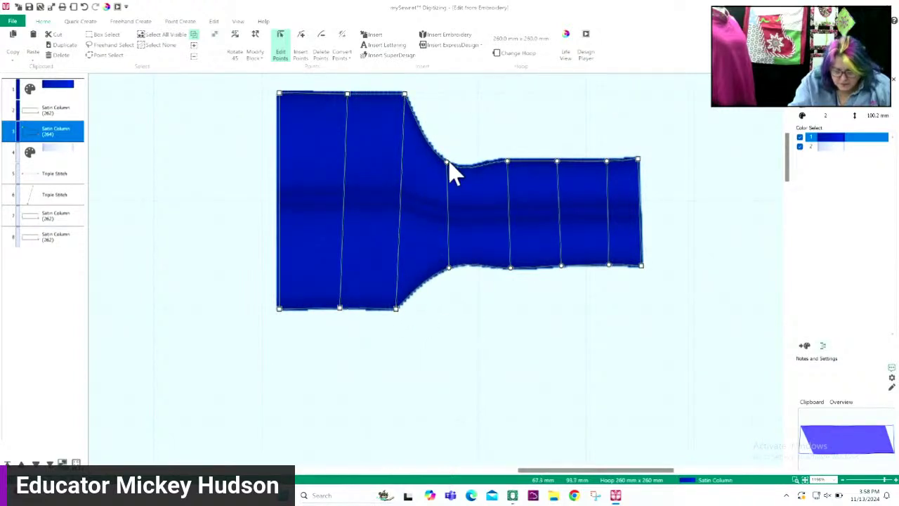
drag(451, 165, 458, 93)
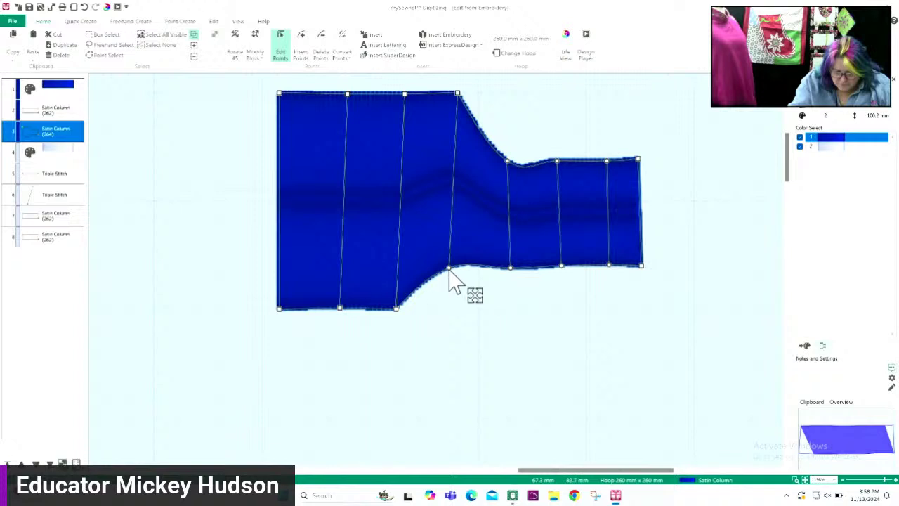
drag(449, 269, 457, 308)
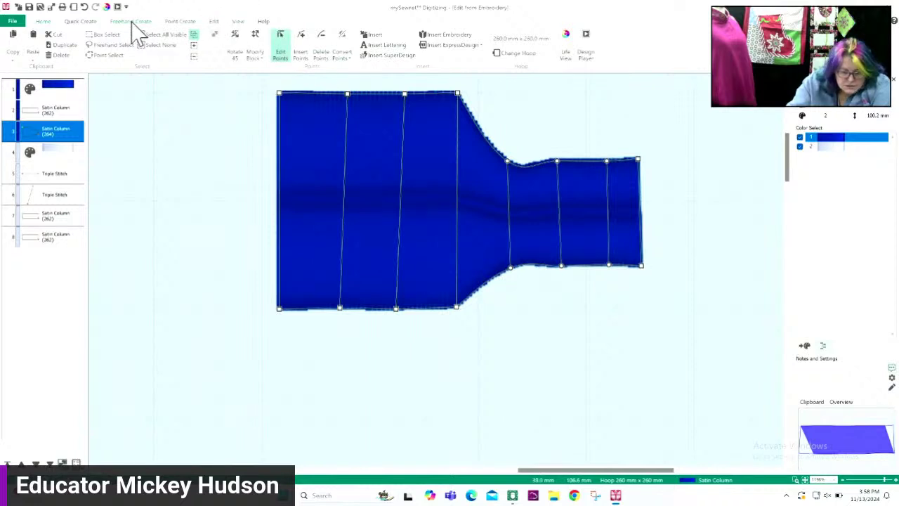
Step: Set the pattern for new satin columns to number 264 from the Gradient & Lace group
click(178, 21)
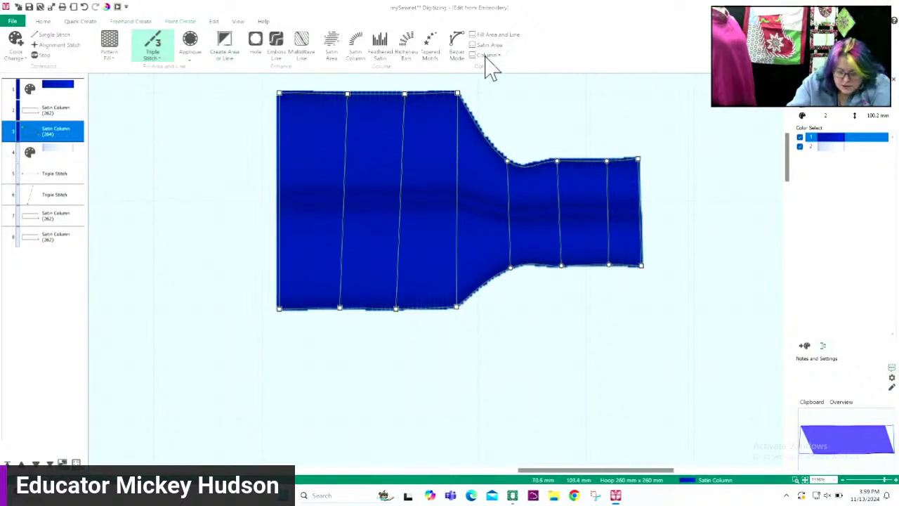
click(488, 56)
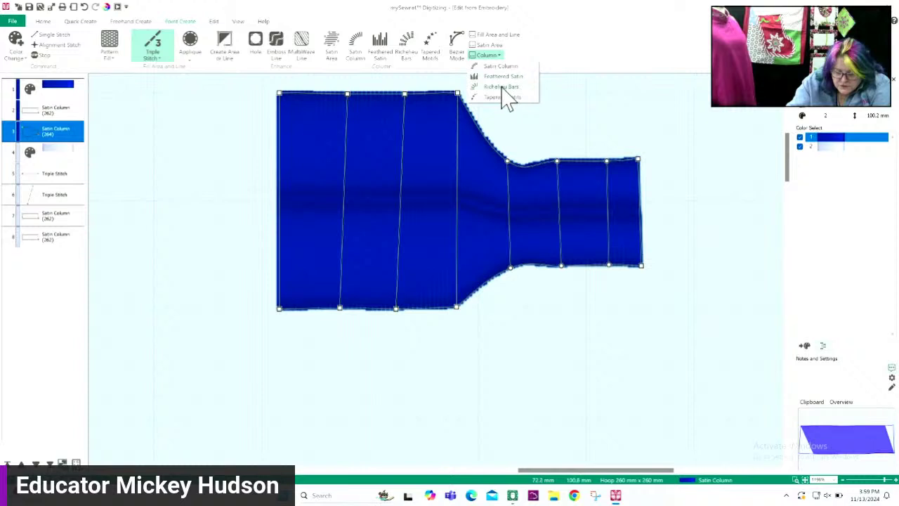
click(503, 75)
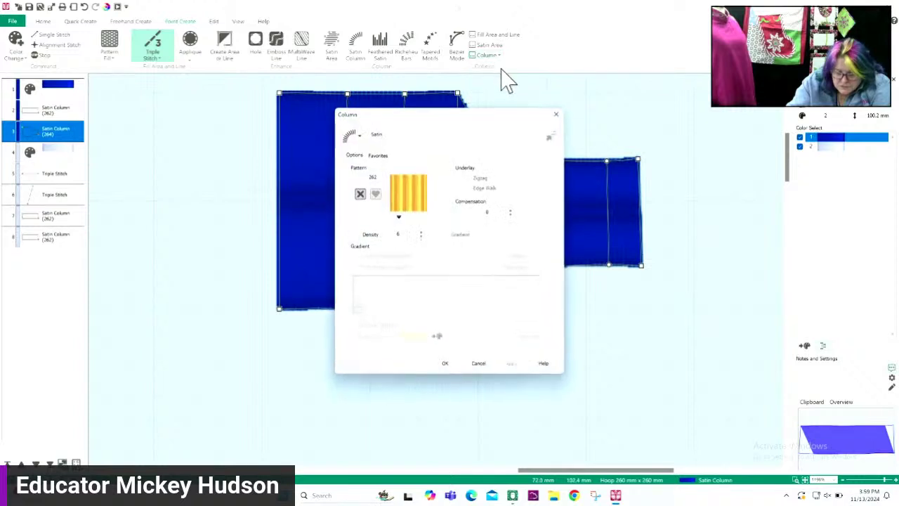
click(398, 216)
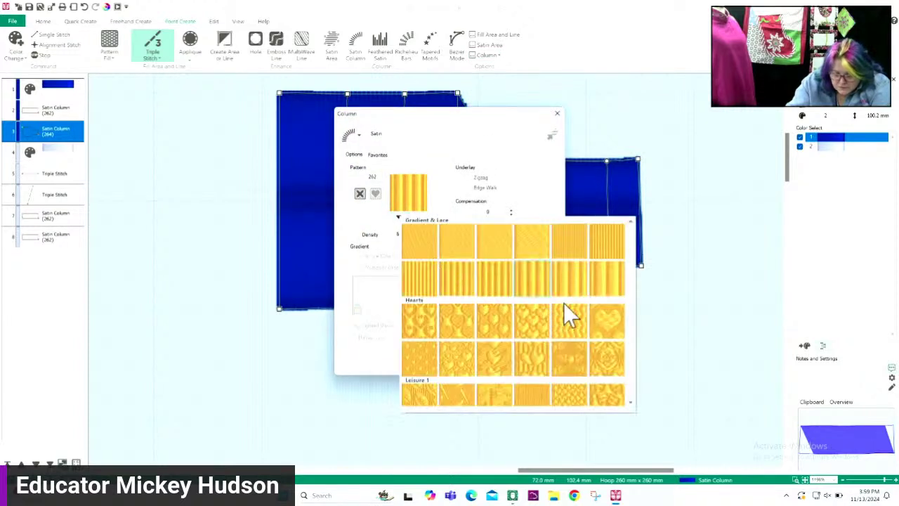
click(603, 289)
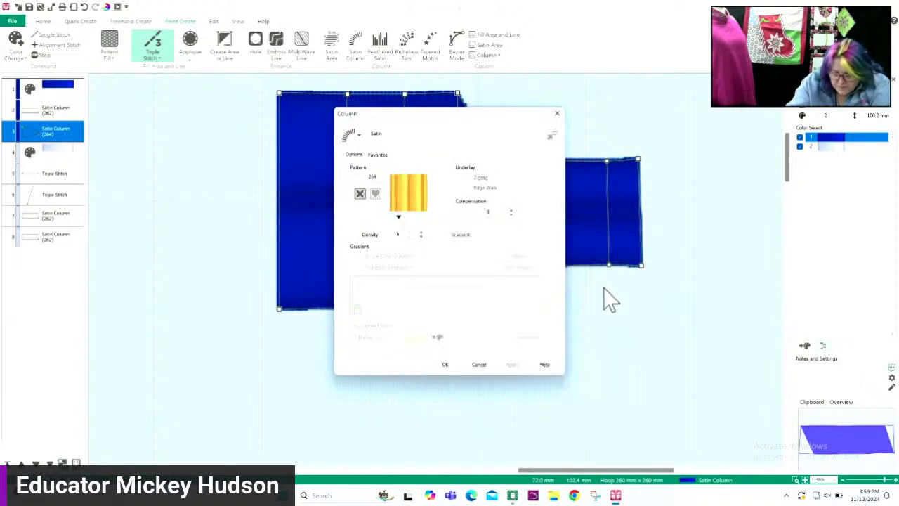
click(399, 224)
click(373, 313)
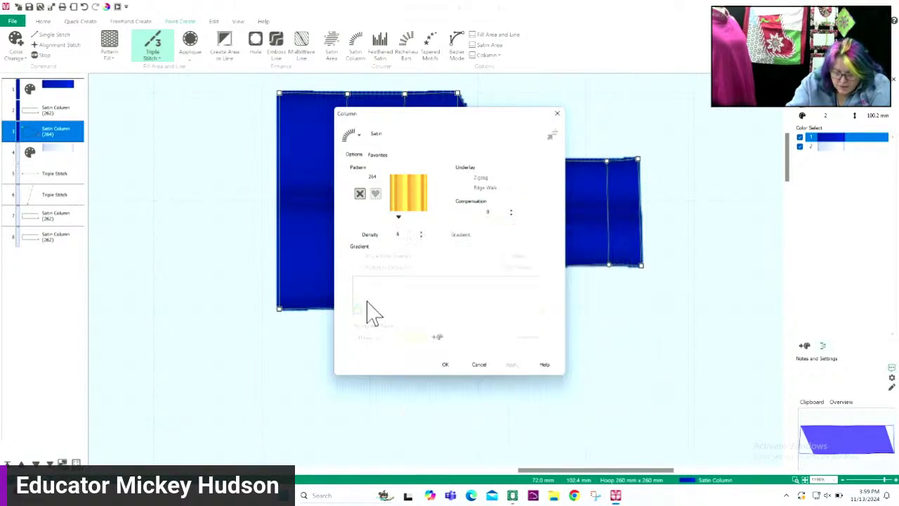
click(447, 365)
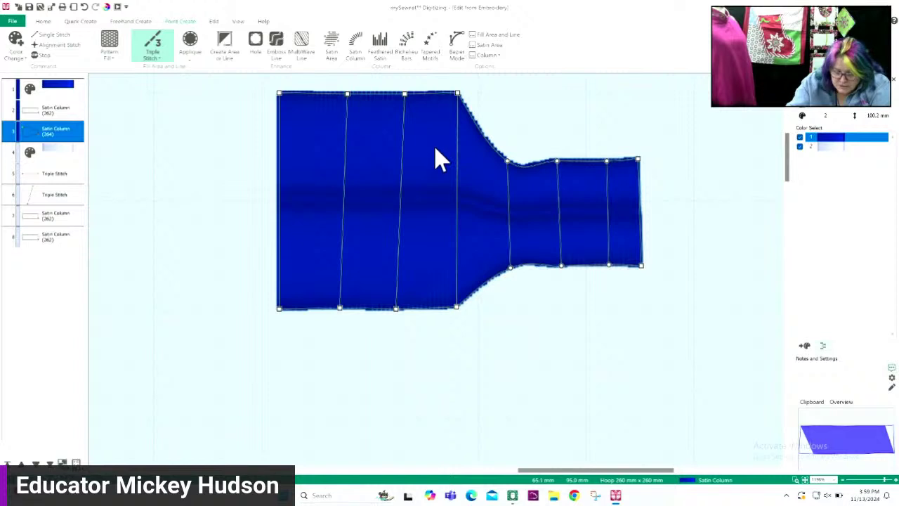
Step: Draw a triple stitch line along the central groove of the widened blue satin column, from its wide end to its narrow end
click(230, 56)
click(279, 197)
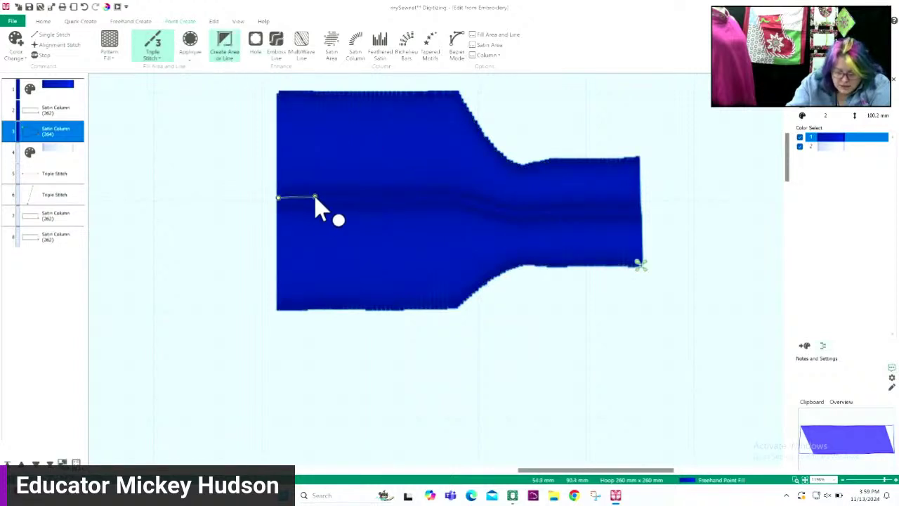
click(316, 198)
click(397, 200)
click(459, 198)
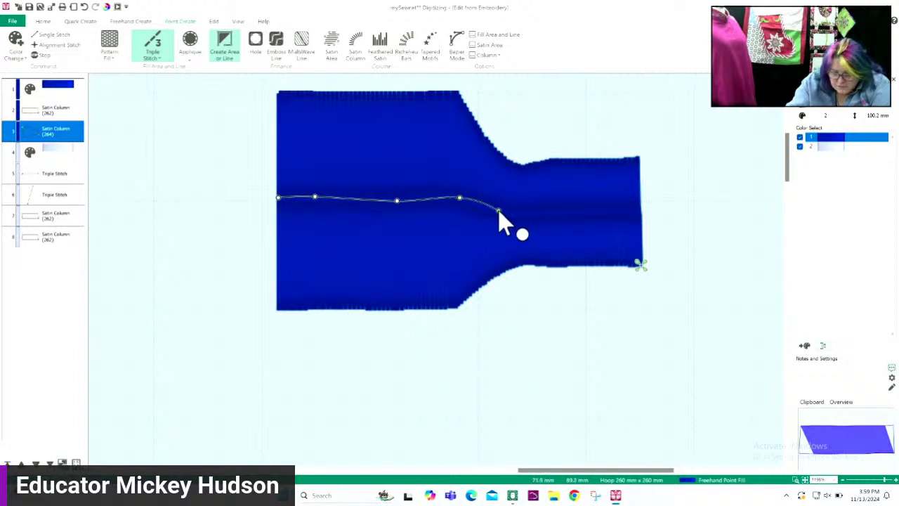
click(555, 215)
click(625, 208)
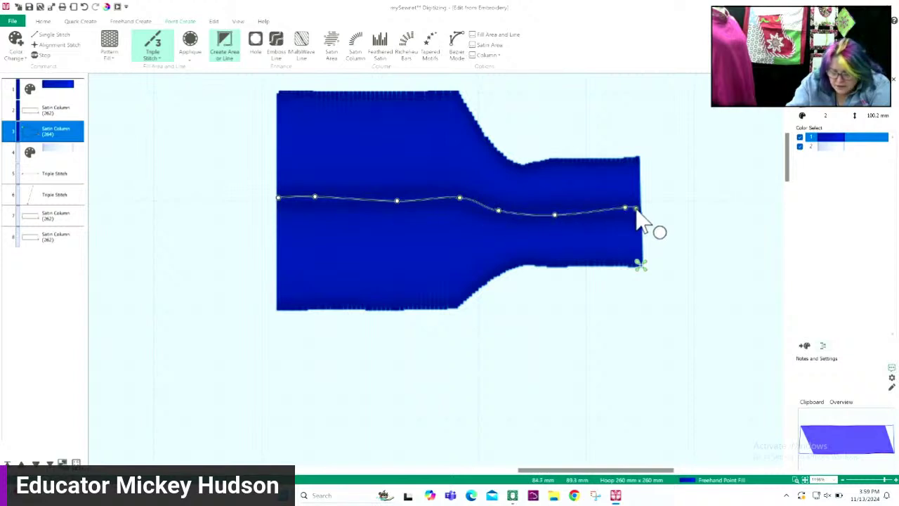
double_click(636, 210)
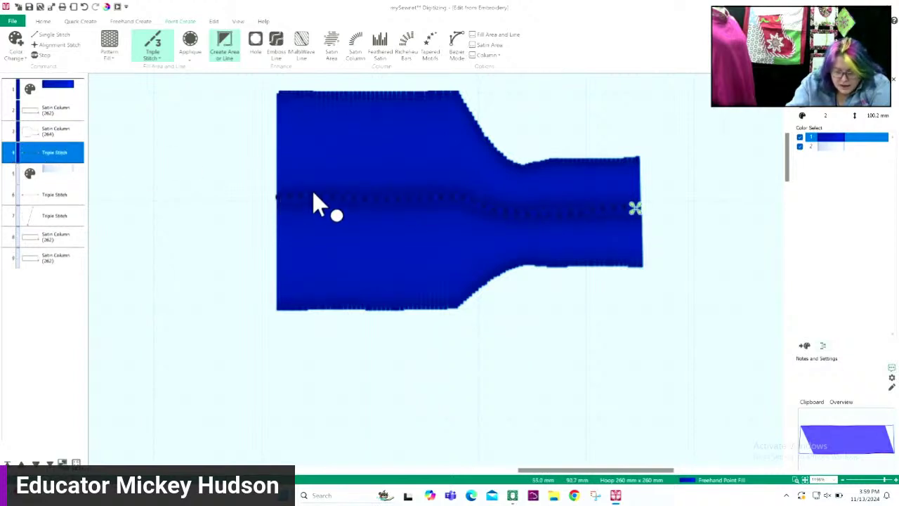
Step: Nudge the new triple stitch line's second-to-last point onto the groove and move the line into the pale color block
click(351, 203)
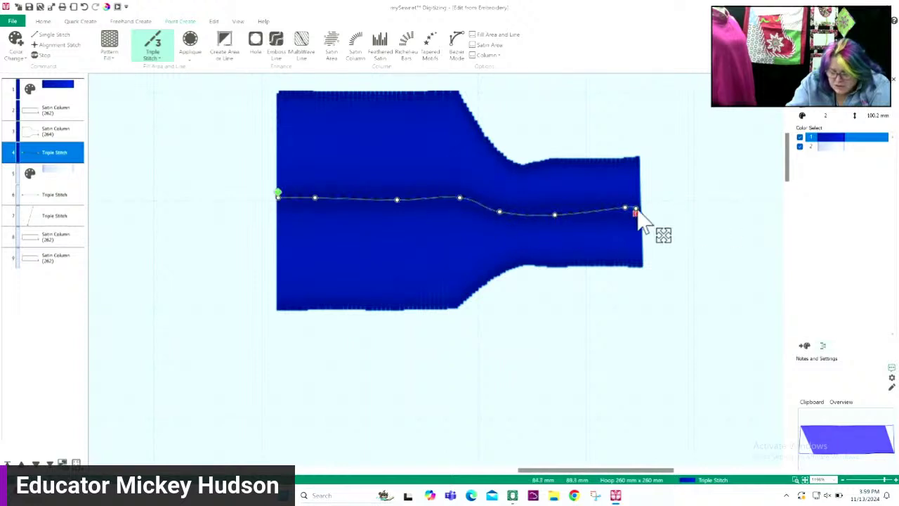
drag(626, 209, 621, 211)
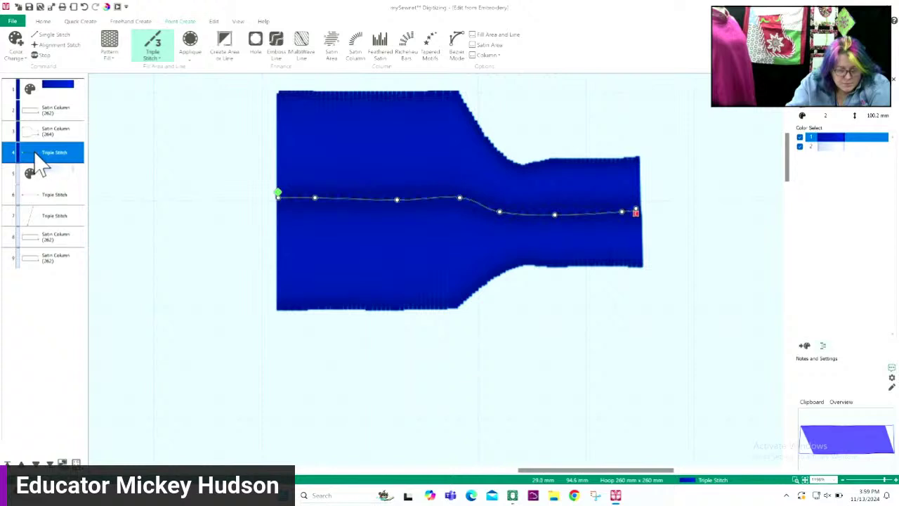
drag(38, 165, 33, 199)
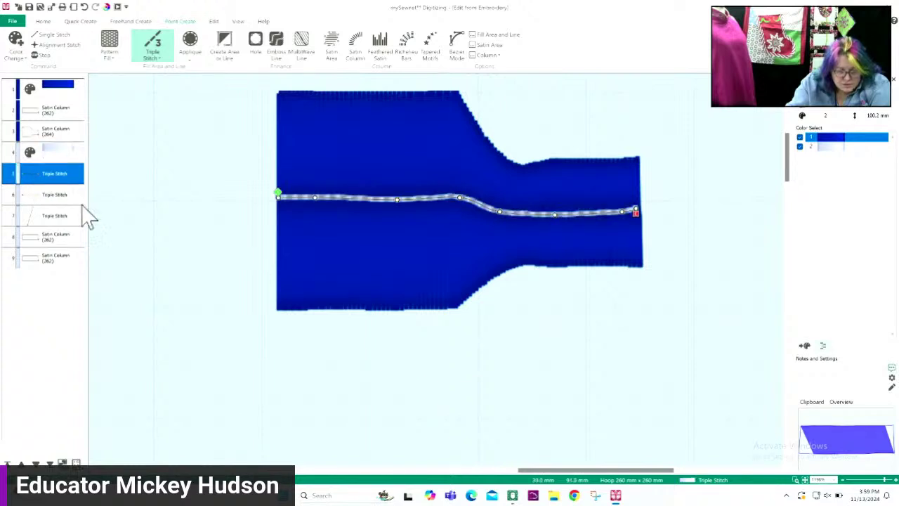
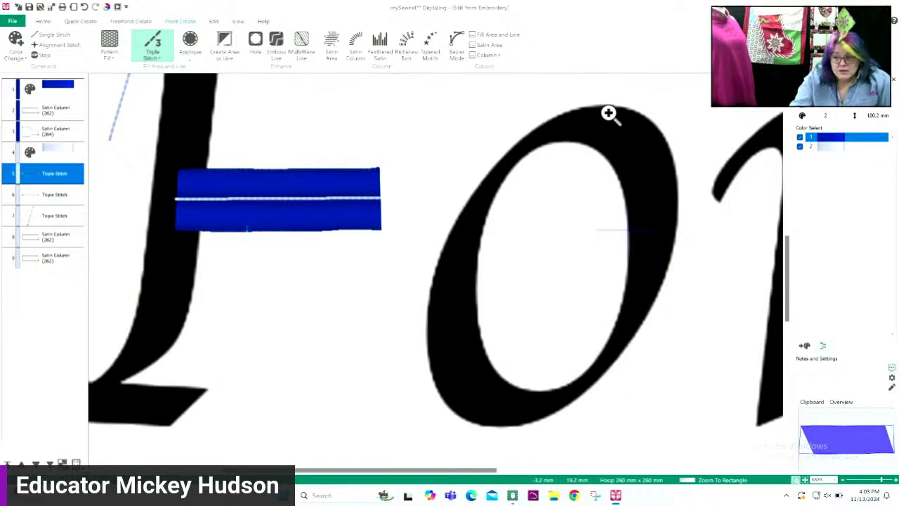
Step: Draw a satin column all the way around the letter o, pairing points outside and inside its black stroke and ending beside the start
key(Escape)
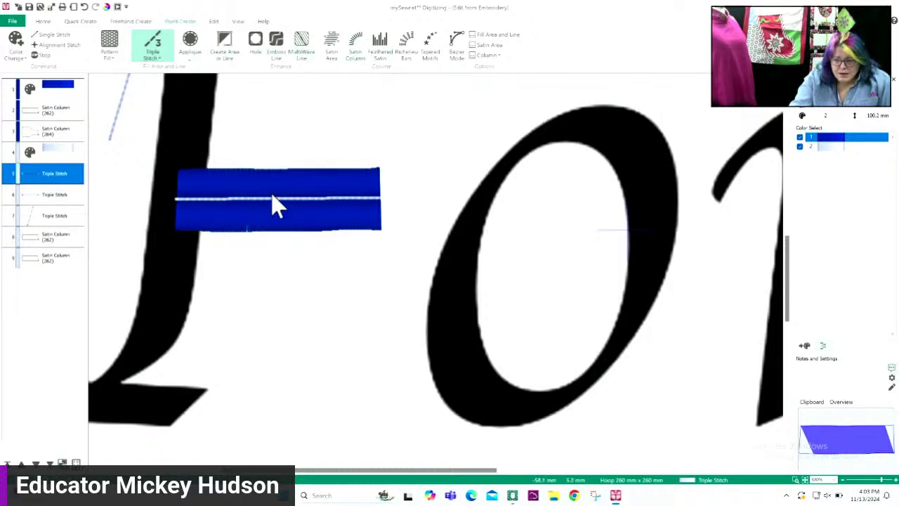
click(357, 57)
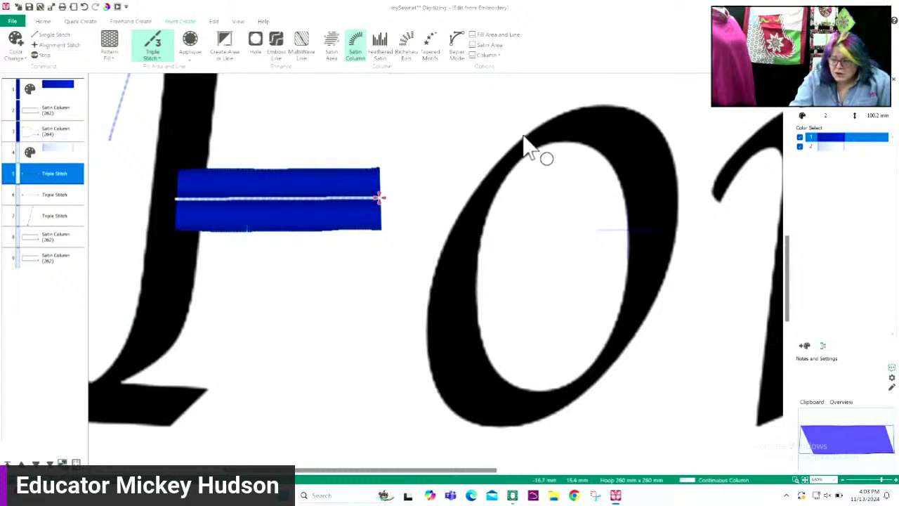
click(445, 216)
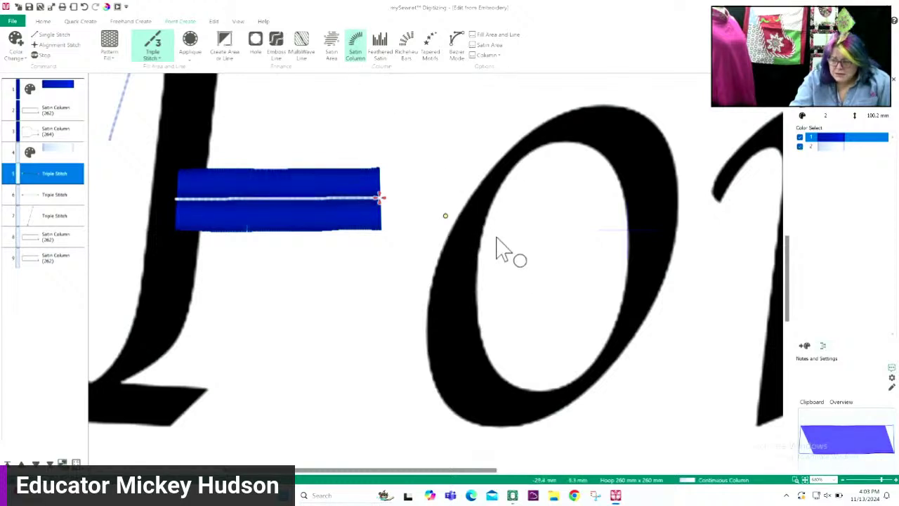
click(500, 238)
click(459, 175)
click(516, 224)
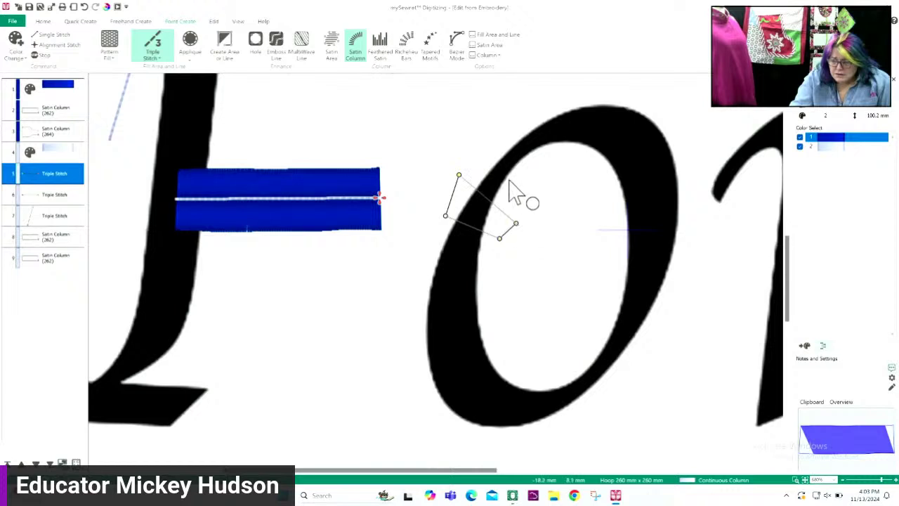
click(484, 148)
click(532, 193)
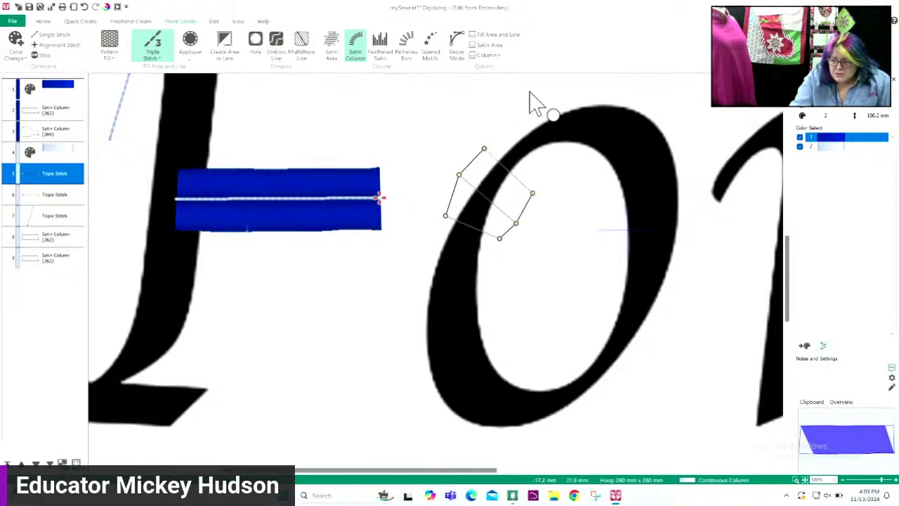
click(517, 127)
click(543, 167)
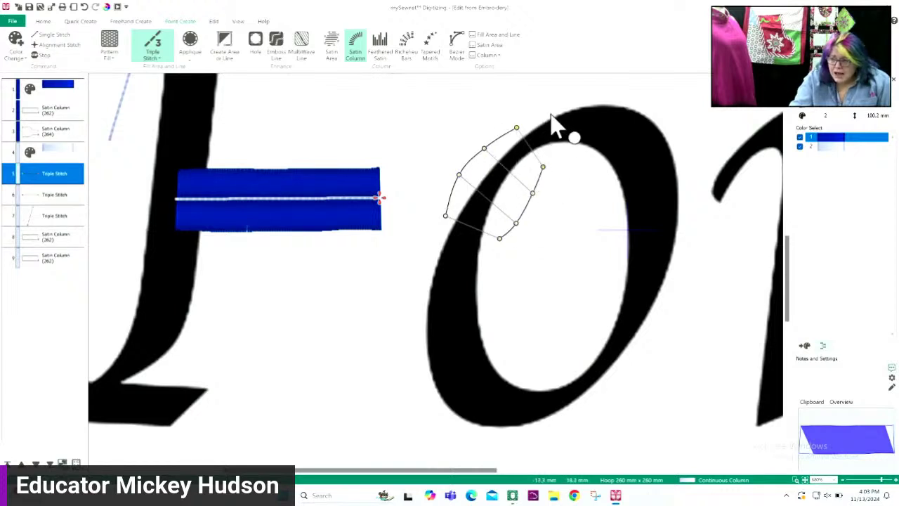
click(548, 100)
click(568, 151)
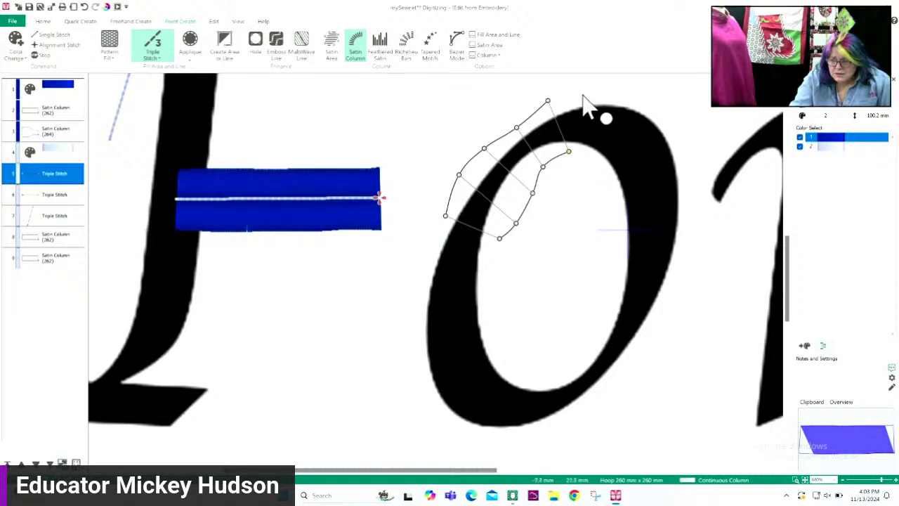
click(584, 90)
click(590, 158)
click(641, 92)
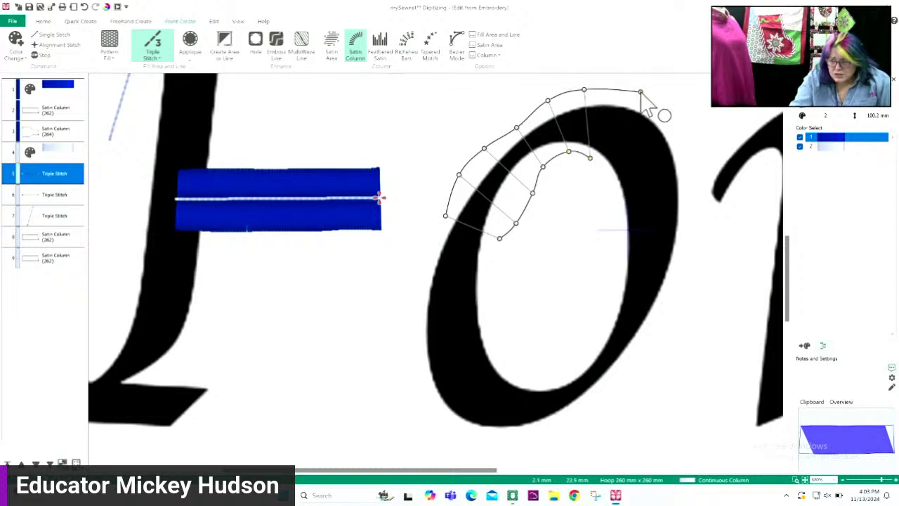
click(602, 168)
click(685, 147)
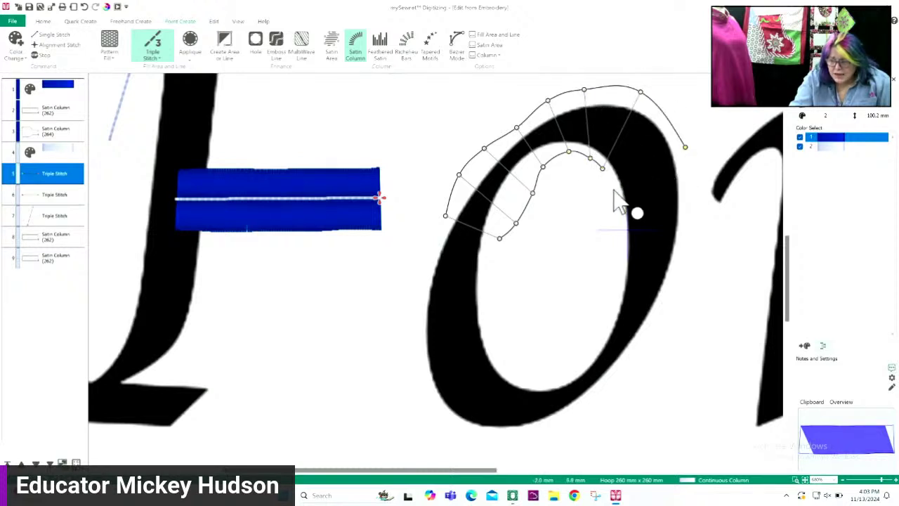
click(605, 193)
click(689, 218)
click(611, 233)
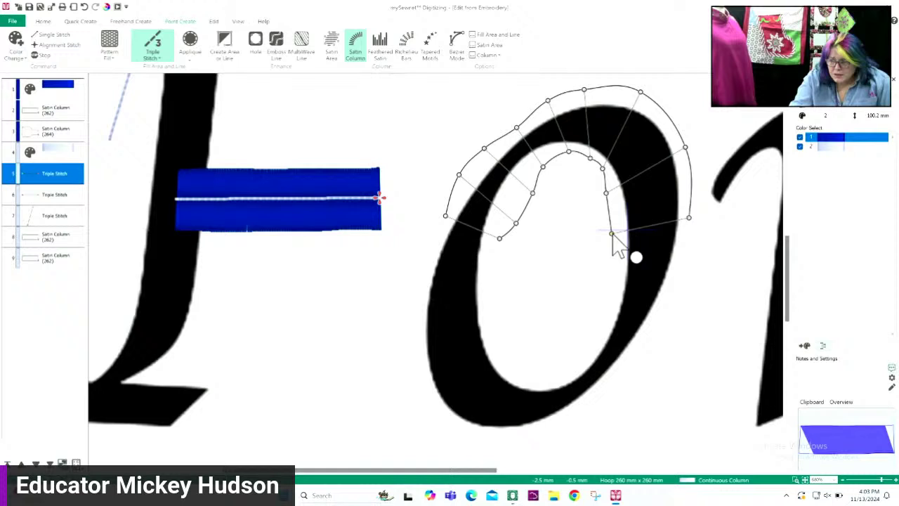
click(683, 299)
click(604, 290)
click(635, 367)
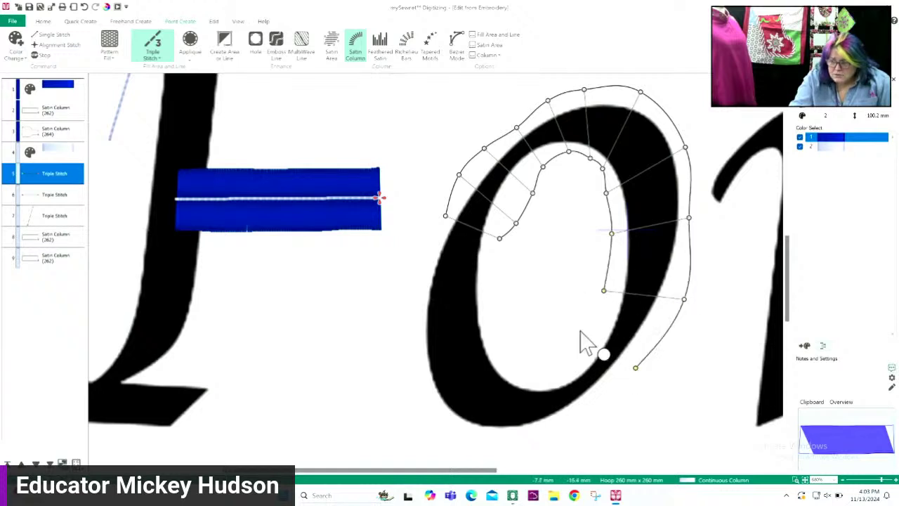
click(577, 326)
click(586, 418)
click(547, 347)
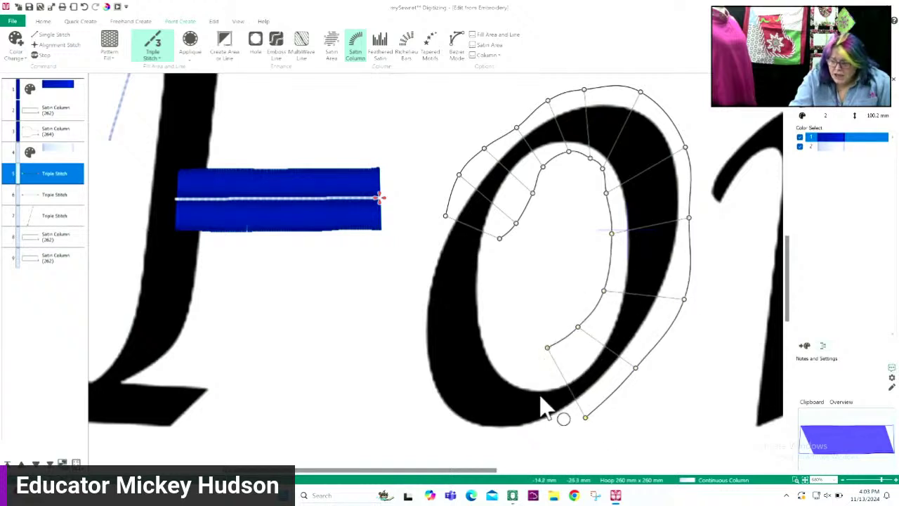
click(537, 433)
click(532, 361)
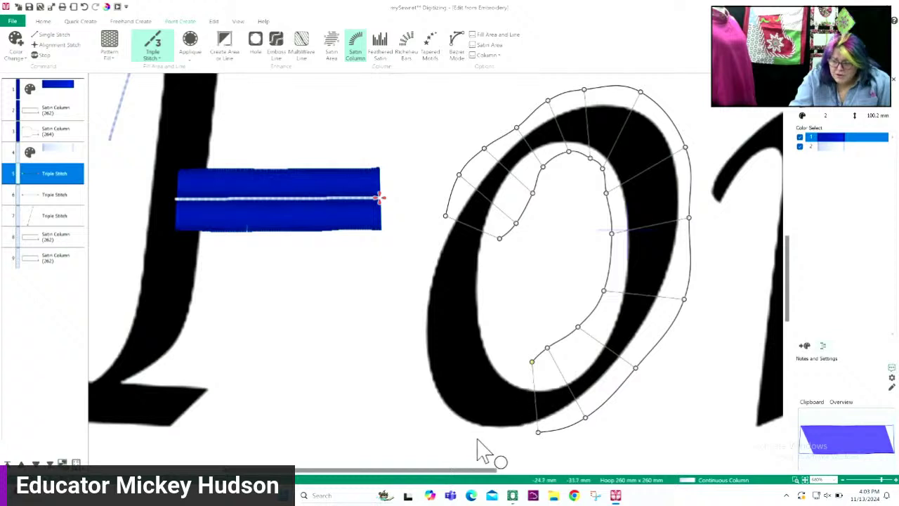
click(477, 441)
click(501, 363)
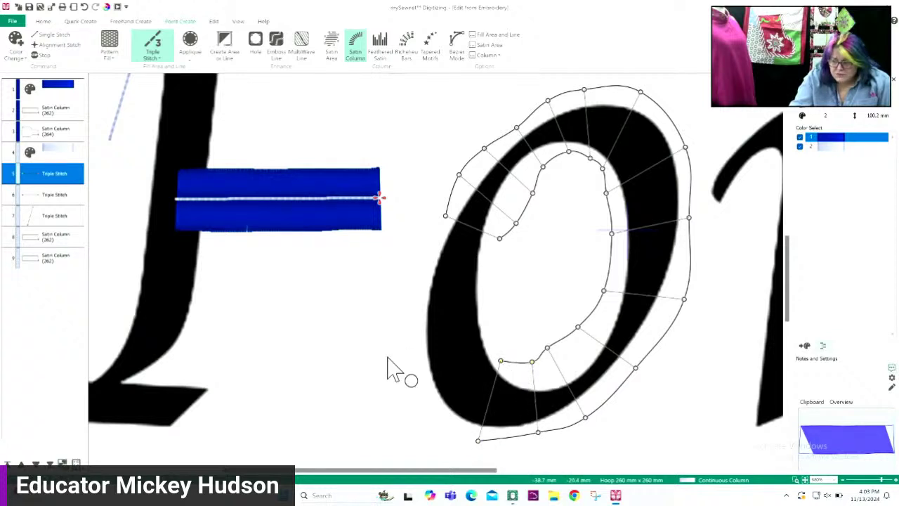
click(428, 390)
click(485, 329)
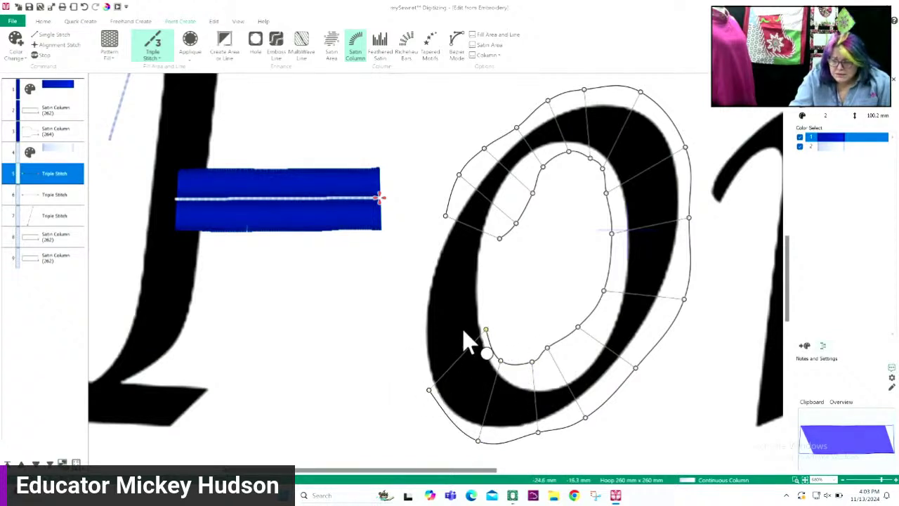
click(389, 330)
click(485, 293)
click(384, 285)
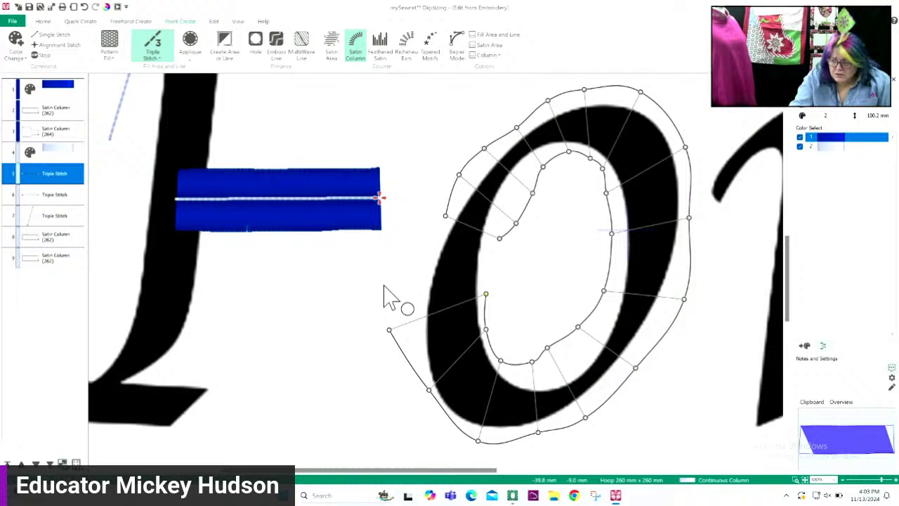
click(488, 273)
click(399, 246)
click(492, 249)
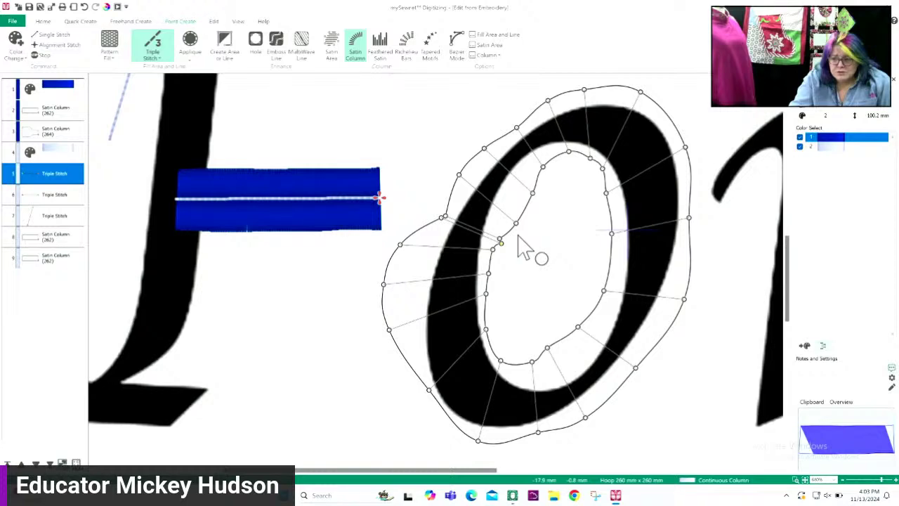
key(Return)
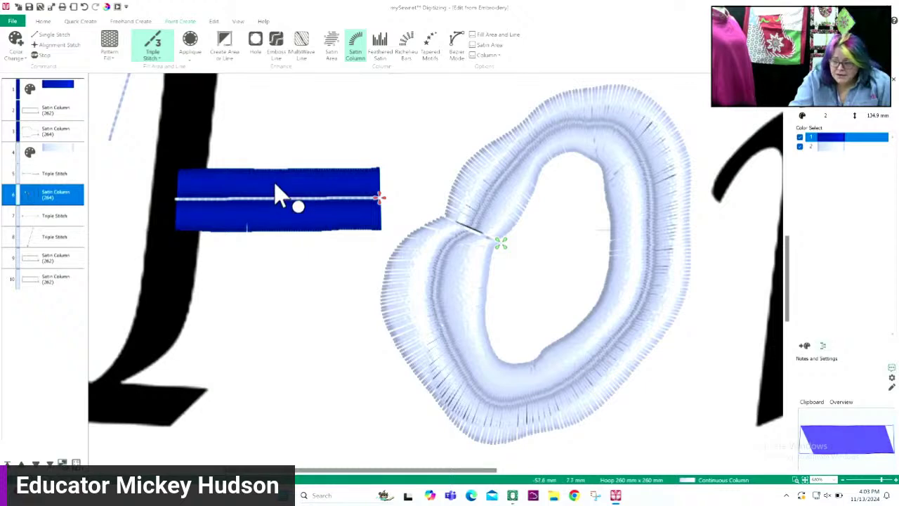
key(Escape)
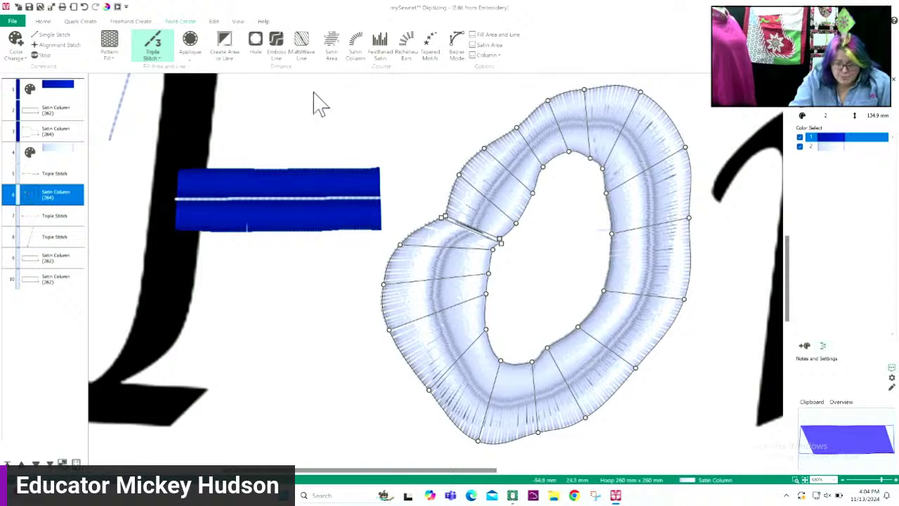
click(41, 22)
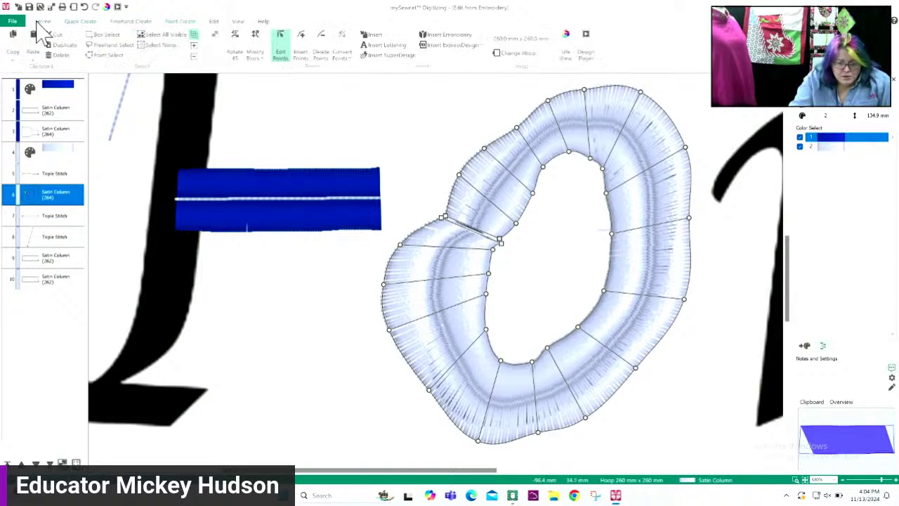
Step: Show the design in 2D view and move the o column's upper-left inner points onto the inner edge of the black stroke
click(238, 22)
click(213, 45)
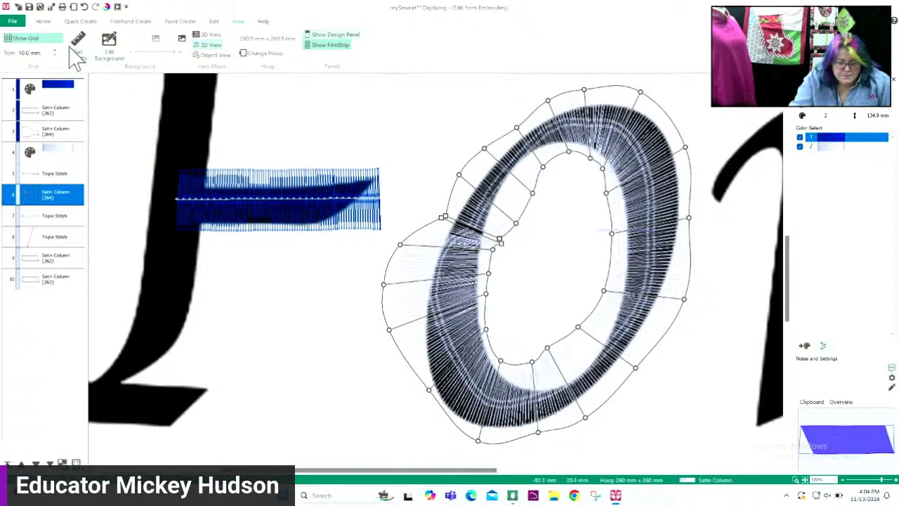
click(43, 21)
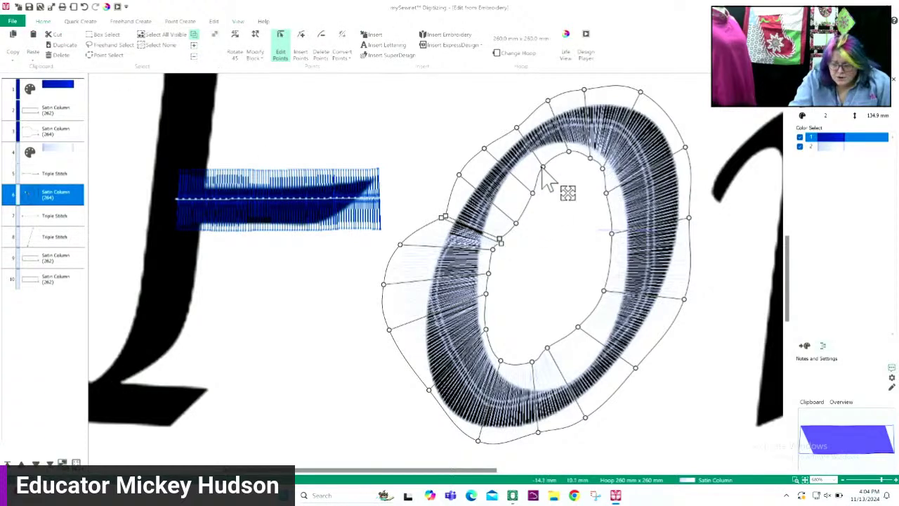
drag(545, 175, 536, 155)
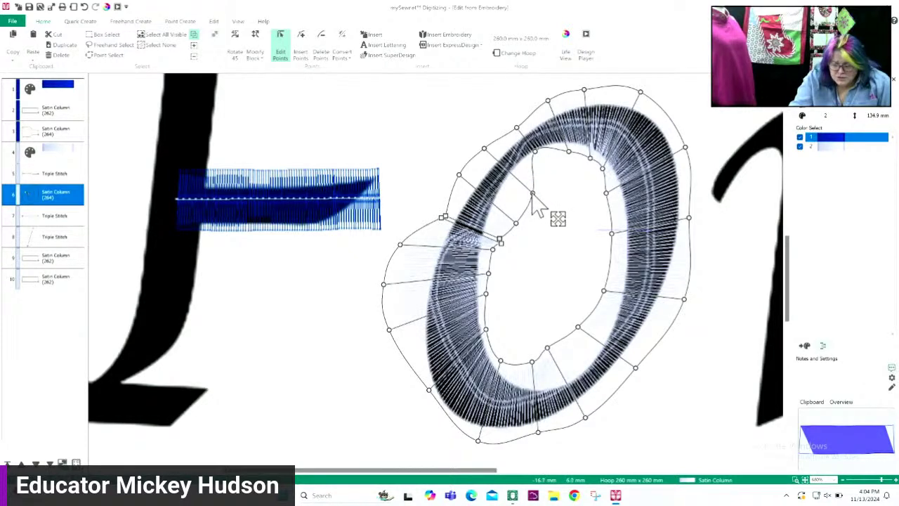
drag(531, 193, 514, 173)
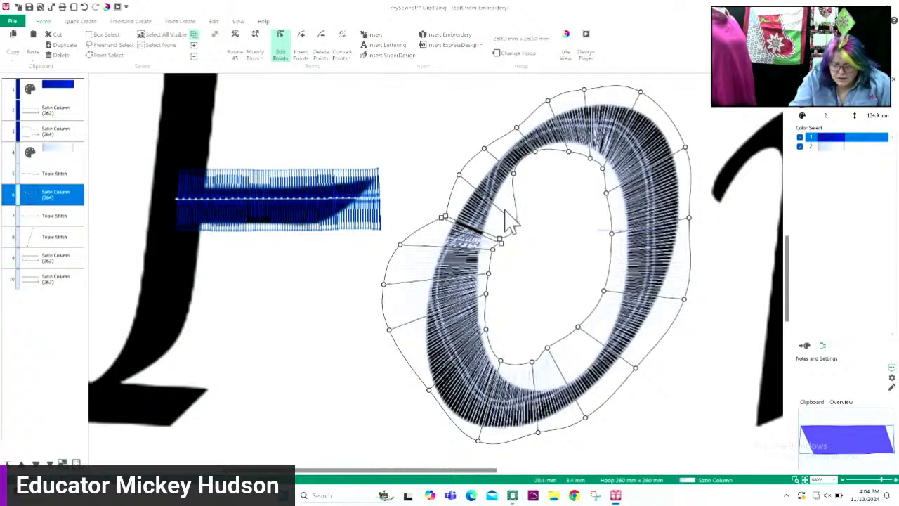
drag(516, 222, 504, 209)
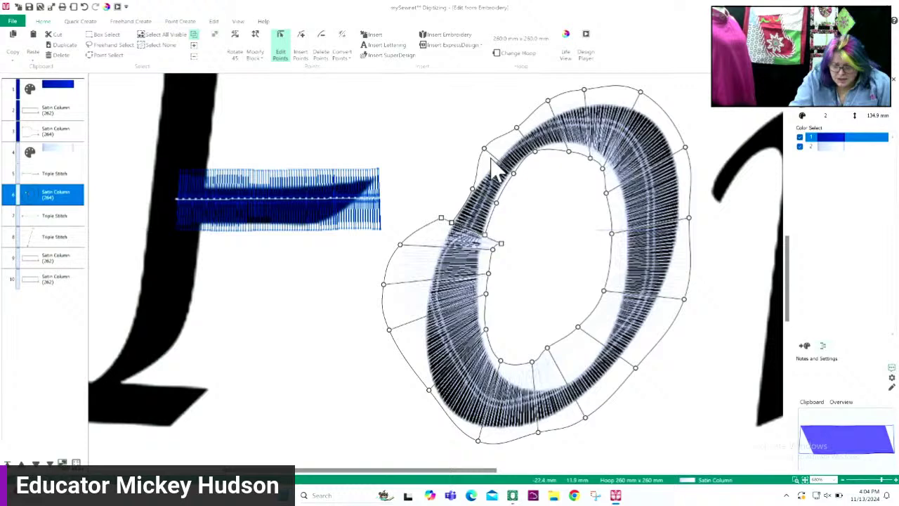
Step: Move the o column's outer points from the letter's upper left over its top to the upper right onto the black stroke's outer edge
drag(485, 153, 500, 163)
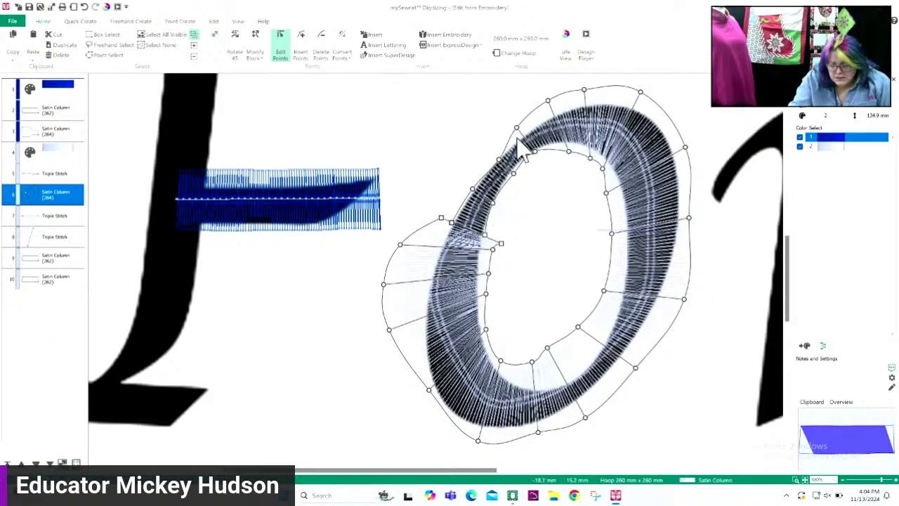
drag(517, 126, 636, 109)
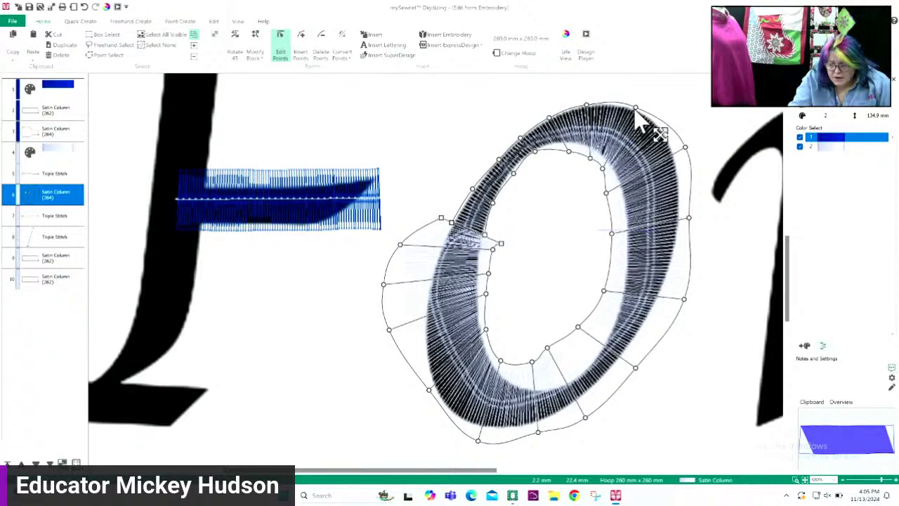
drag(685, 147, 676, 154)
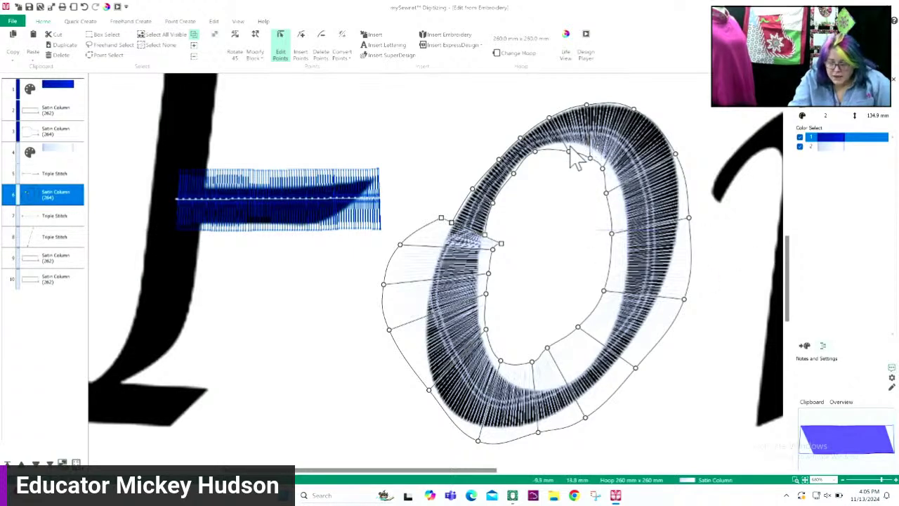
Step: Fit the o column's inner top points and the paired points down its right side to the edges of the black stroke
drag(569, 152, 604, 167)
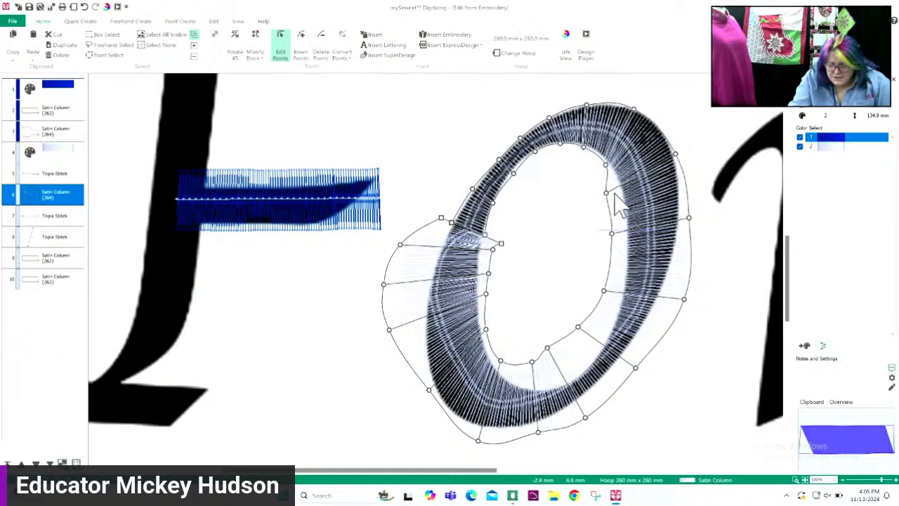
drag(609, 198, 589, 156)
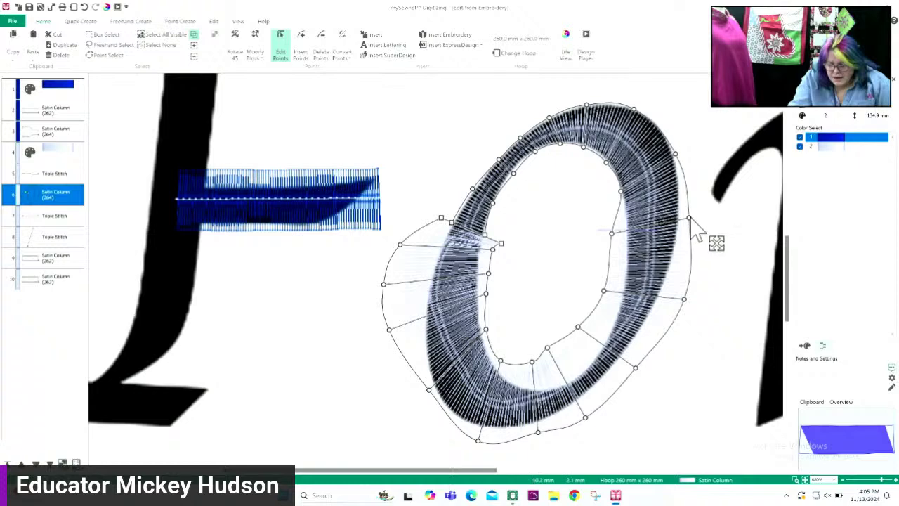
drag(688, 219, 680, 221)
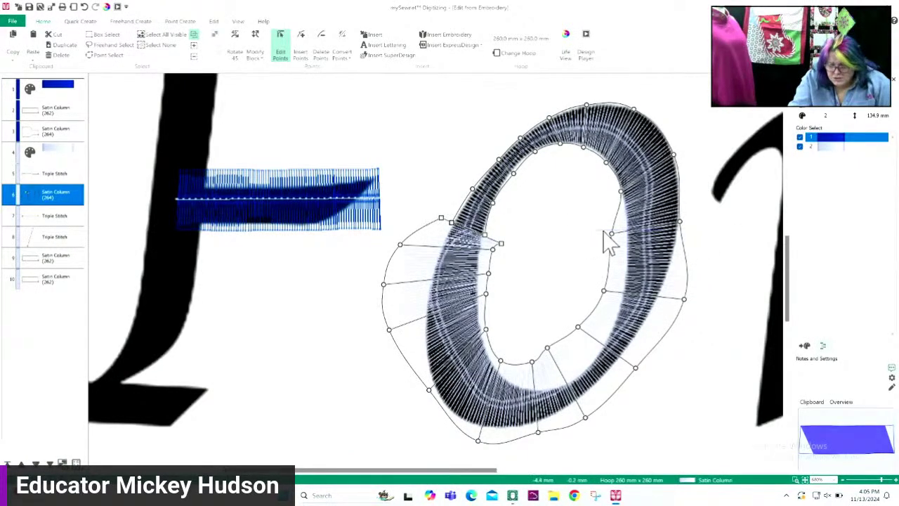
drag(614, 235, 624, 236)
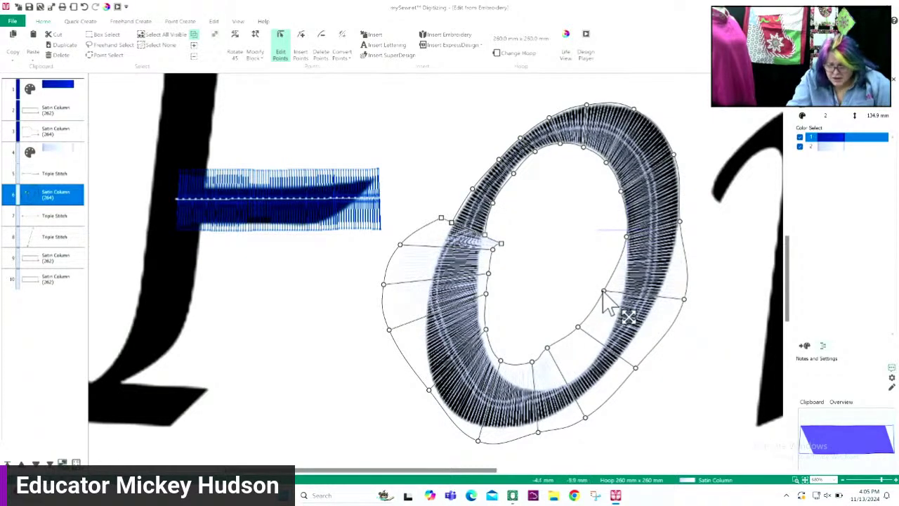
drag(604, 291, 616, 304)
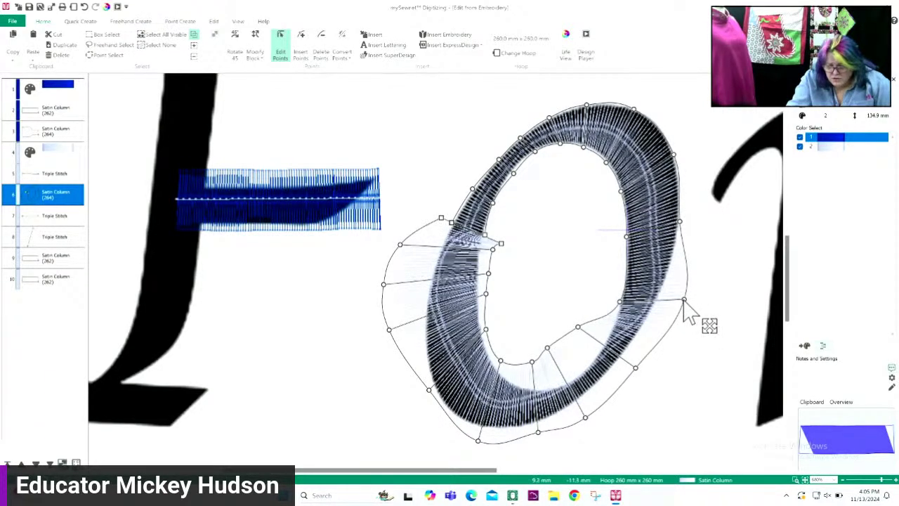
drag(684, 301, 661, 308)
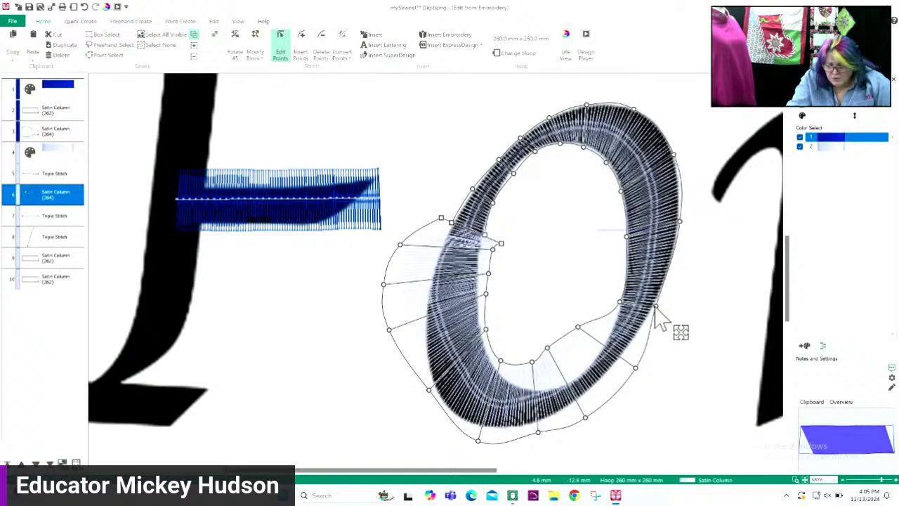
Step: Move the o column's lower-right outer point and its inner points along the bottom and left side onto the stroke's edges
drag(635, 367, 617, 361)
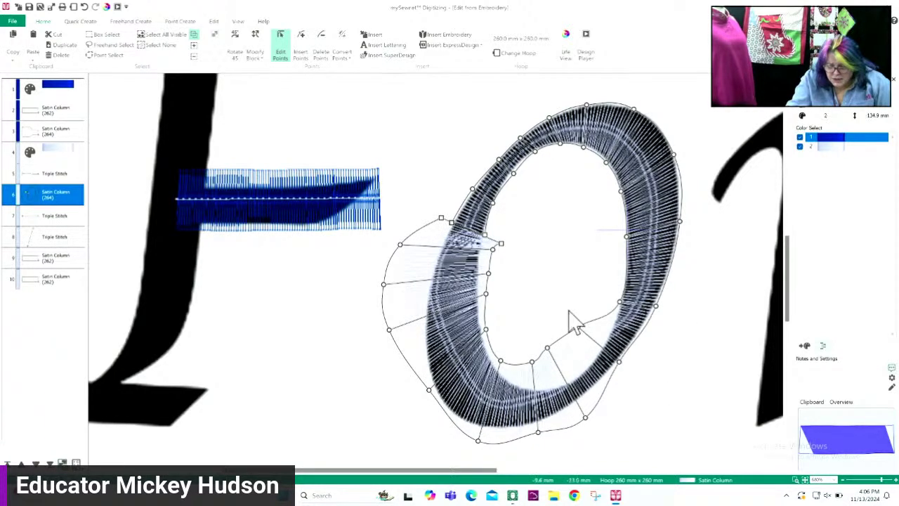
drag(578, 327, 557, 366)
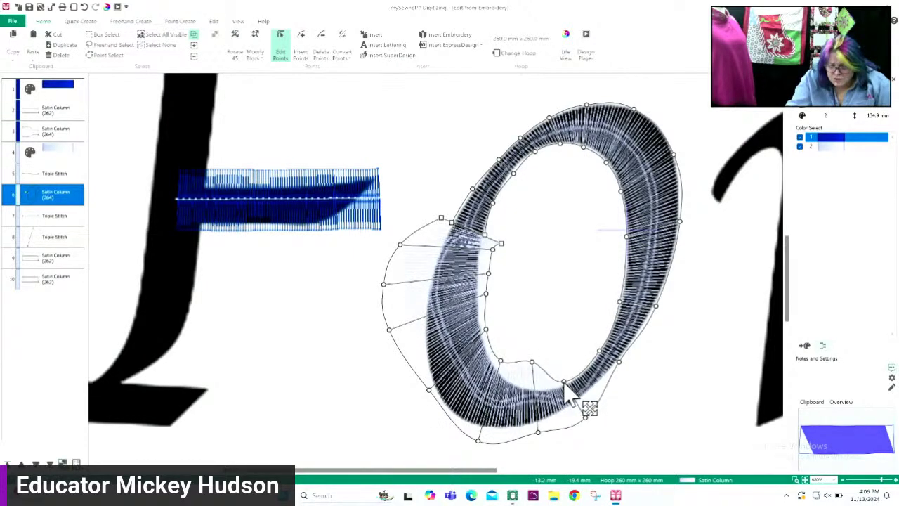
drag(532, 362, 531, 376)
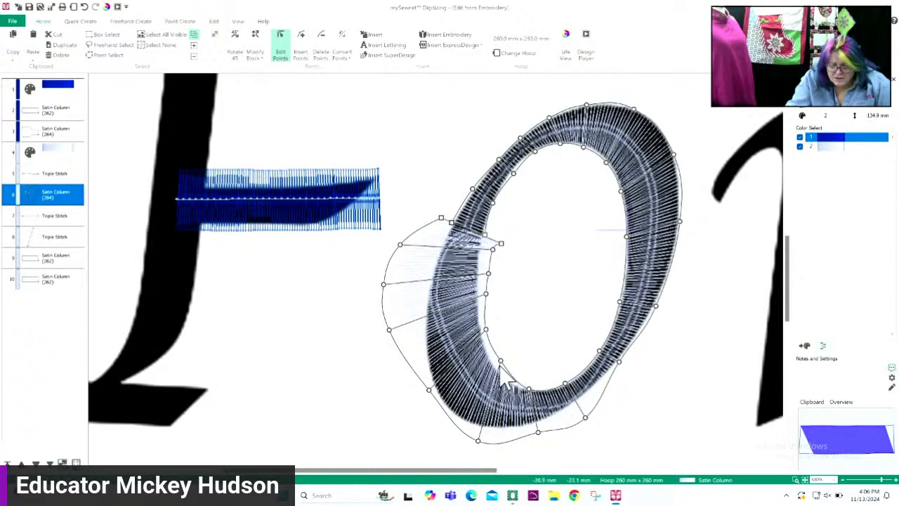
drag(501, 361, 497, 367)
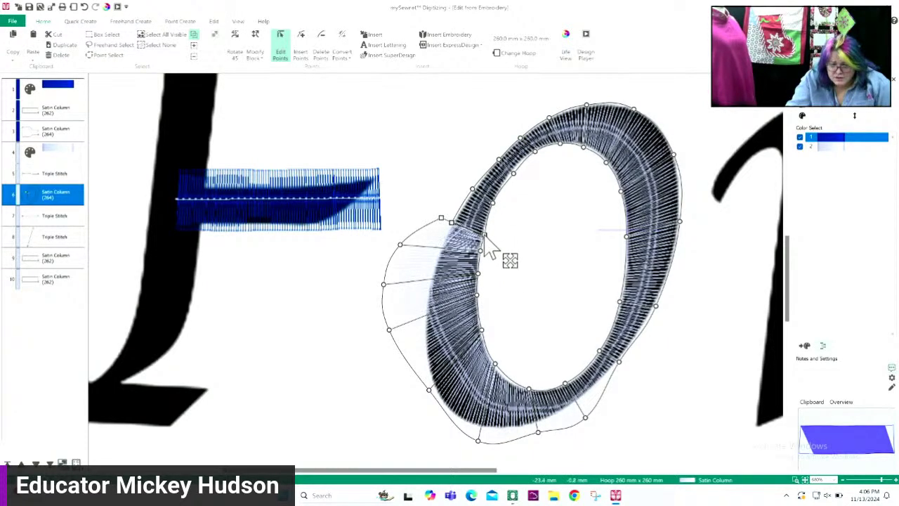
Step: Align the o column's two ends and pull its outer points down the left side in to the black stroke's outer edge
drag(442, 220, 450, 223)
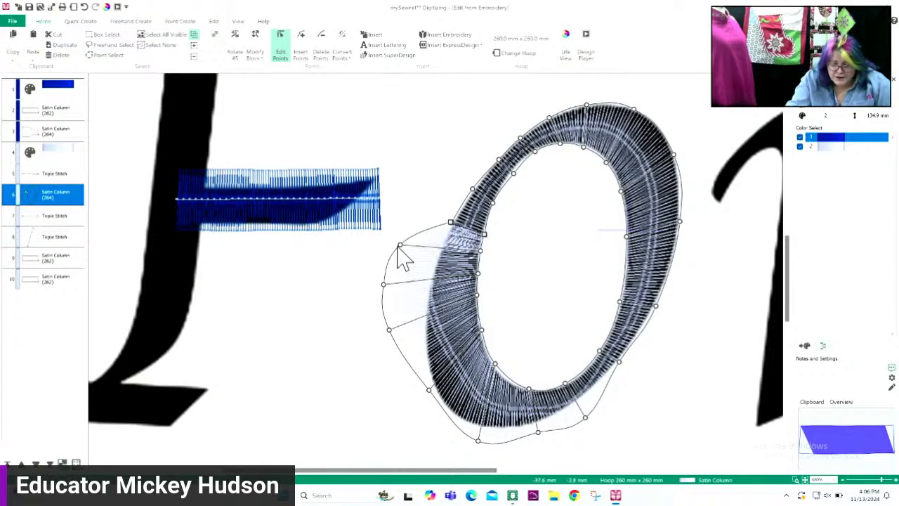
drag(400, 246, 440, 250)
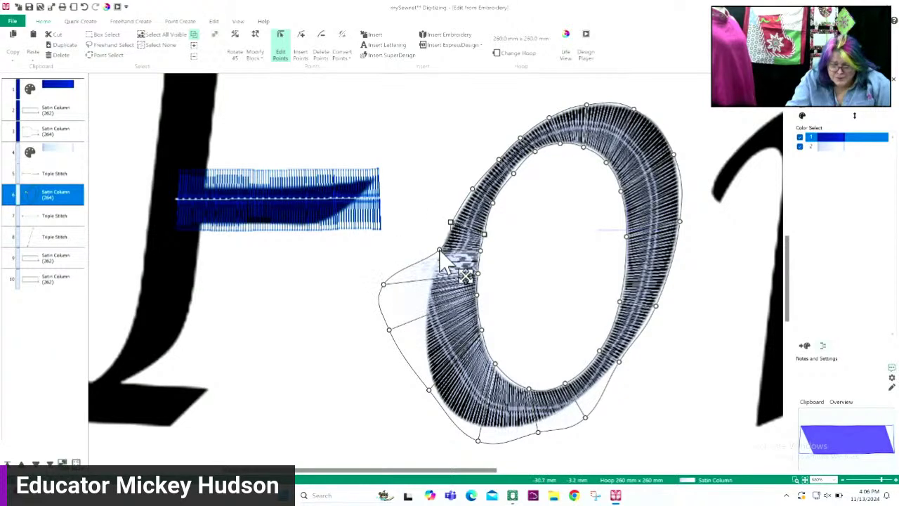
drag(384, 284, 427, 287)
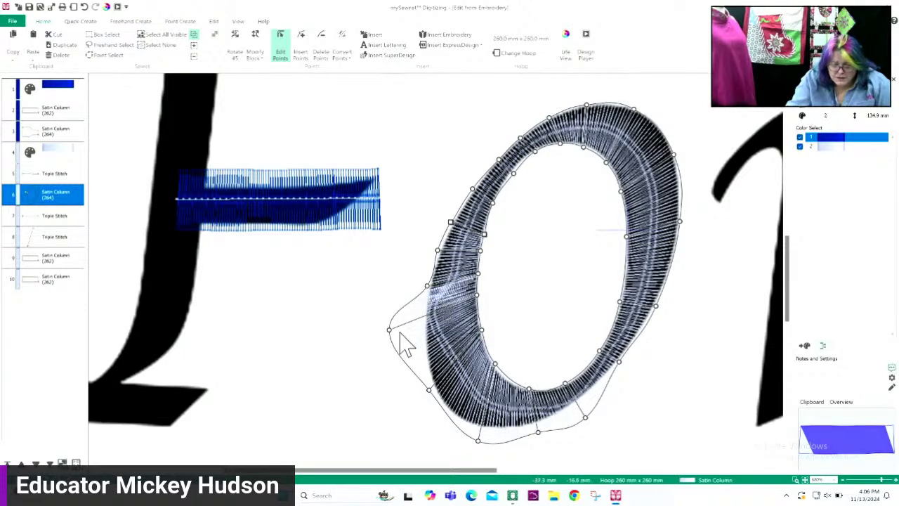
drag(389, 331, 420, 325)
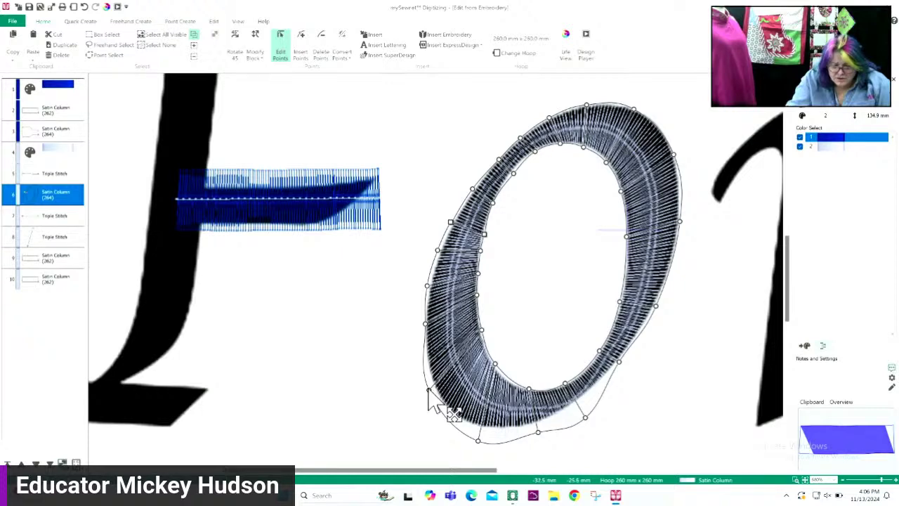
drag(430, 390, 435, 386)
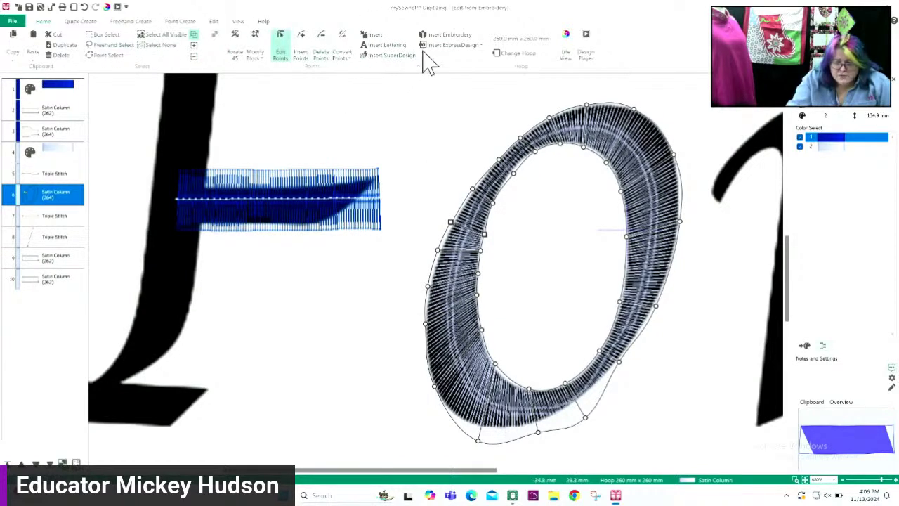
Step: Show the design in 3D view and widen the o column's thin upper-left section by moving its outer points outward
click(238, 21)
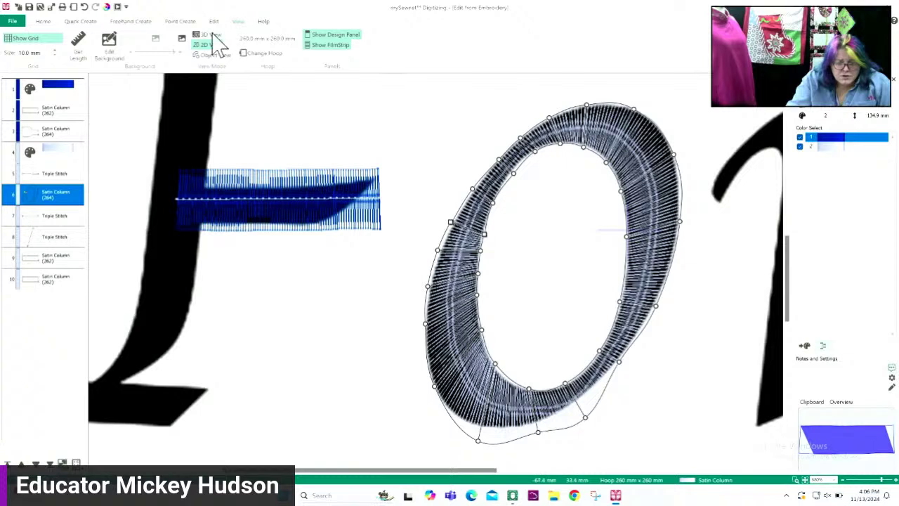
click(214, 35)
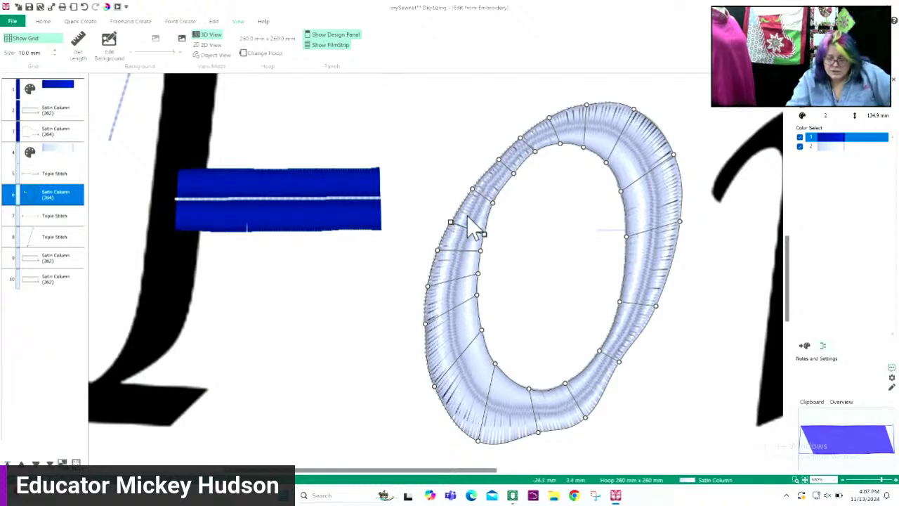
drag(474, 190, 464, 182)
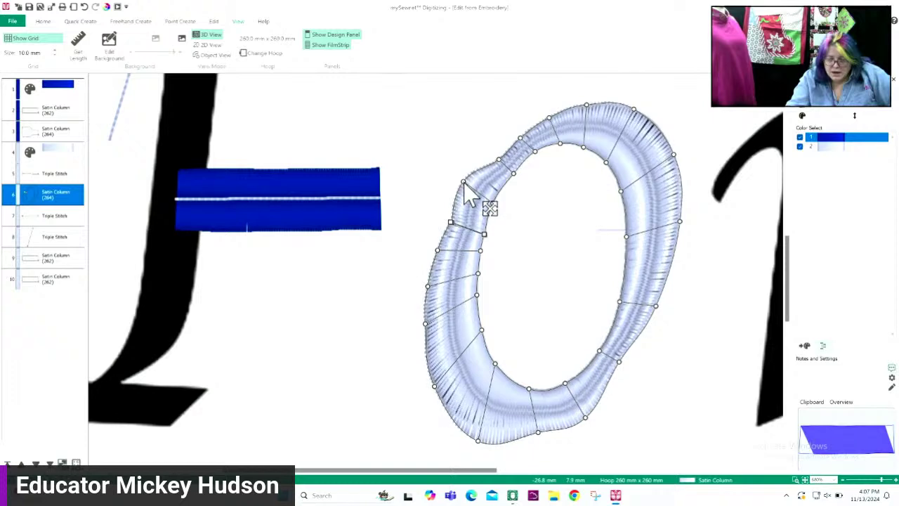
drag(450, 222, 446, 218)
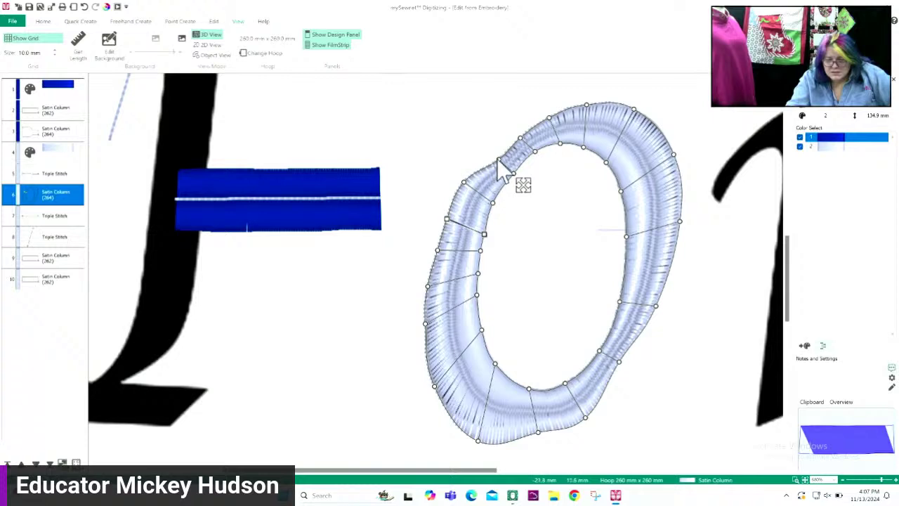
drag(494, 155, 547, 107)
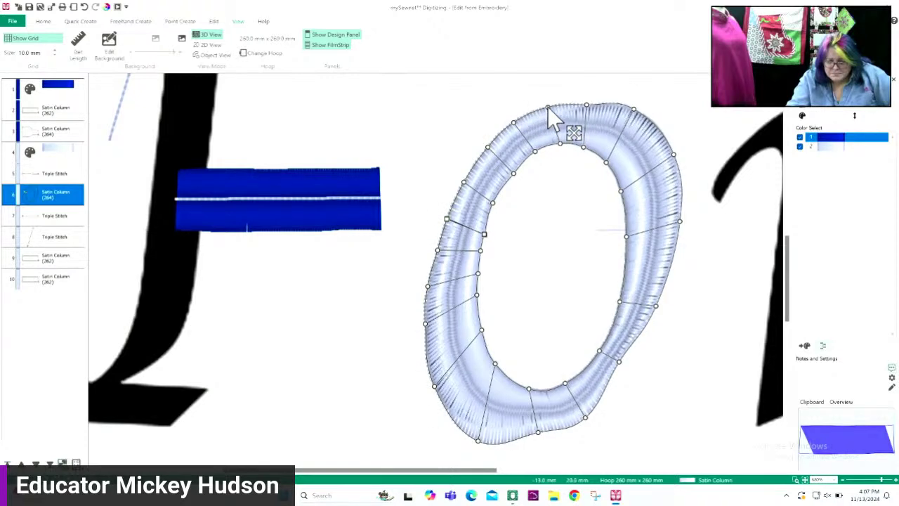